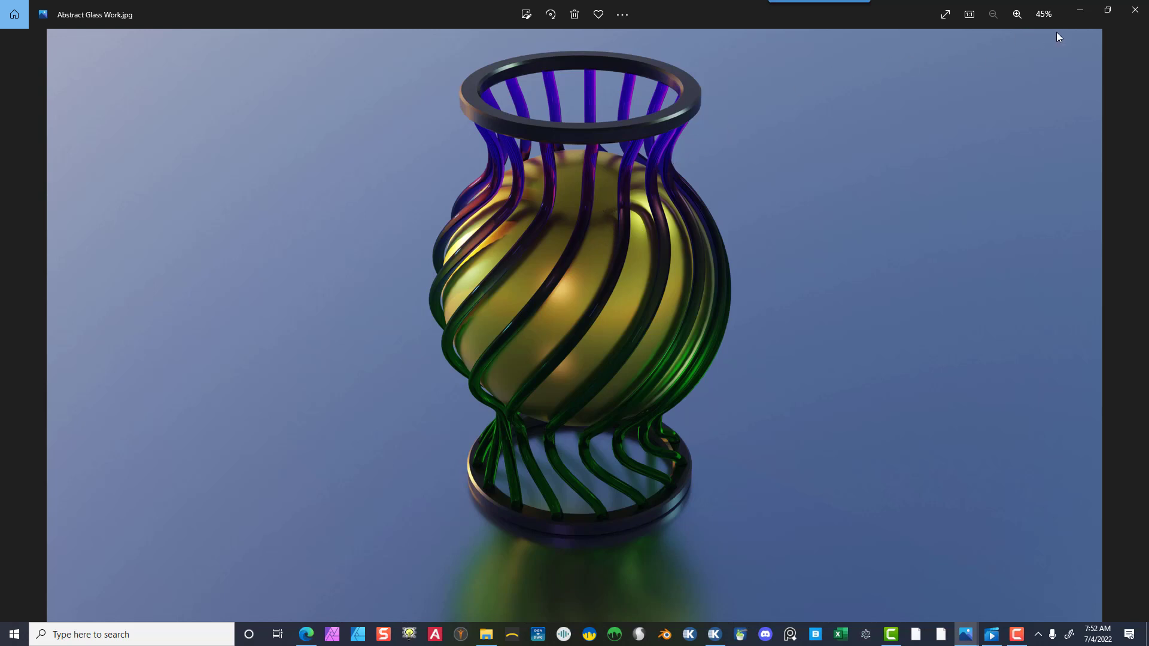
- Switch to the new Blender scene and delete the default cube
click(1084, 12)
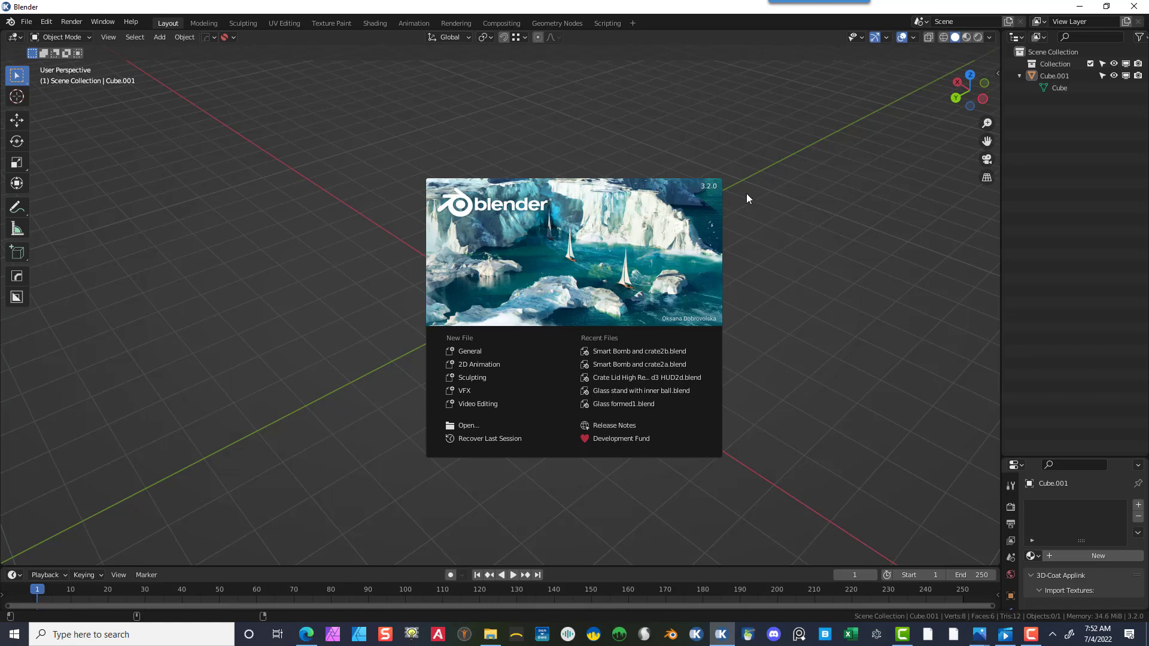
click(275, 316)
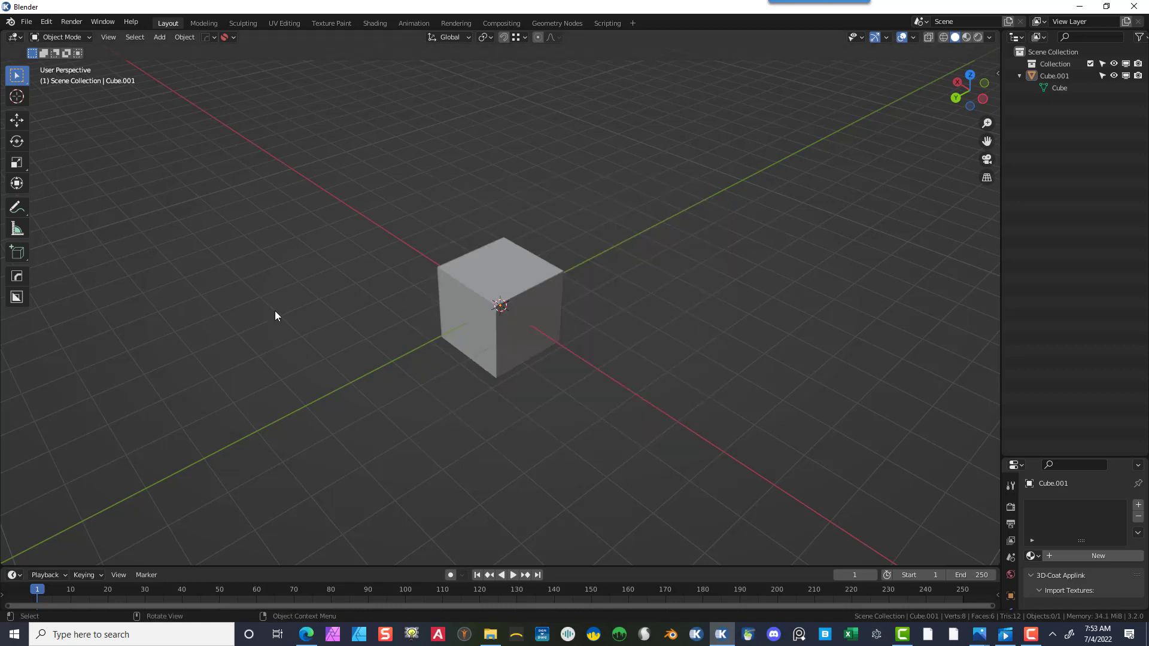
drag(827, 99, 226, 501)
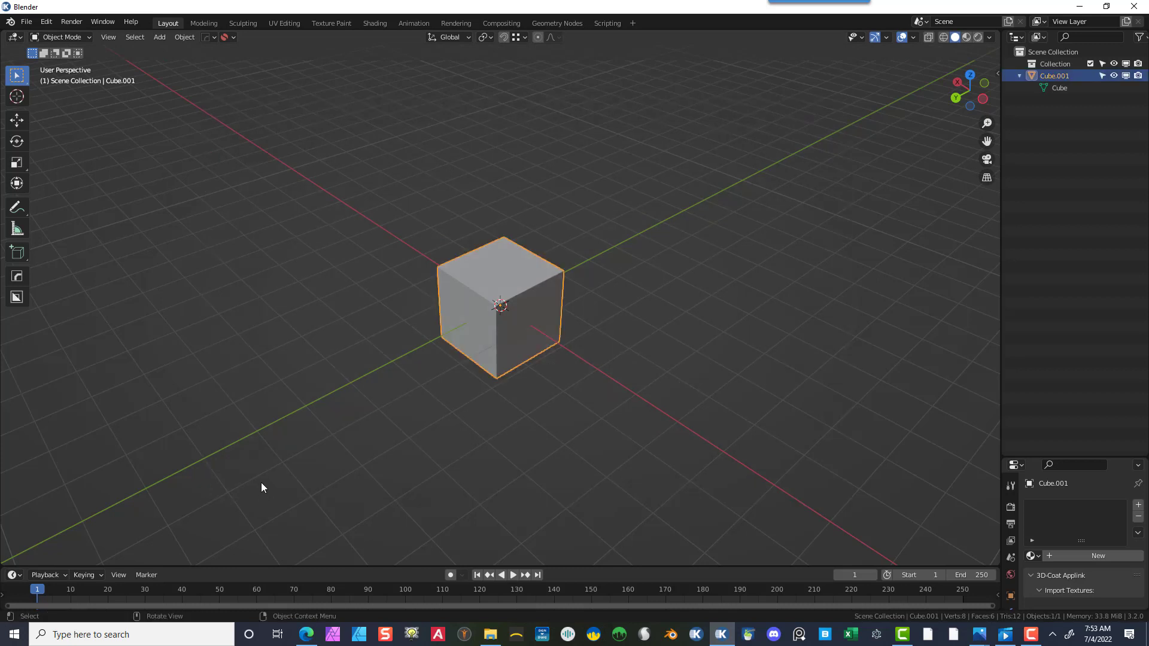
key(Delete)
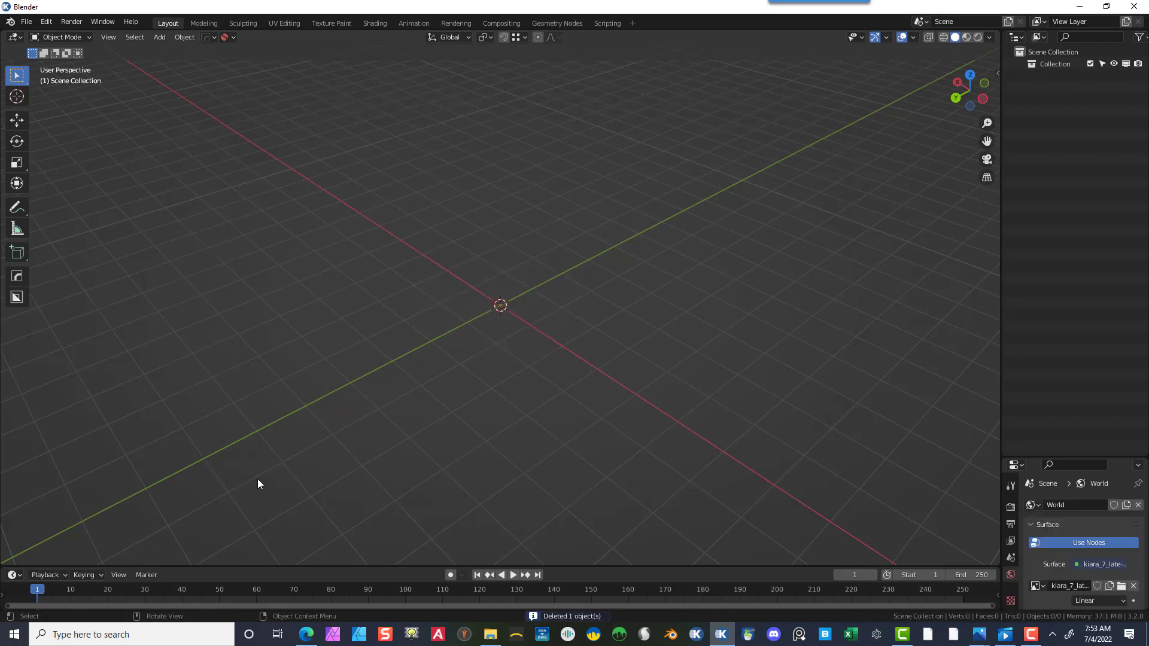
- Add a UV sphere mesh at the scene origin
click(164, 36)
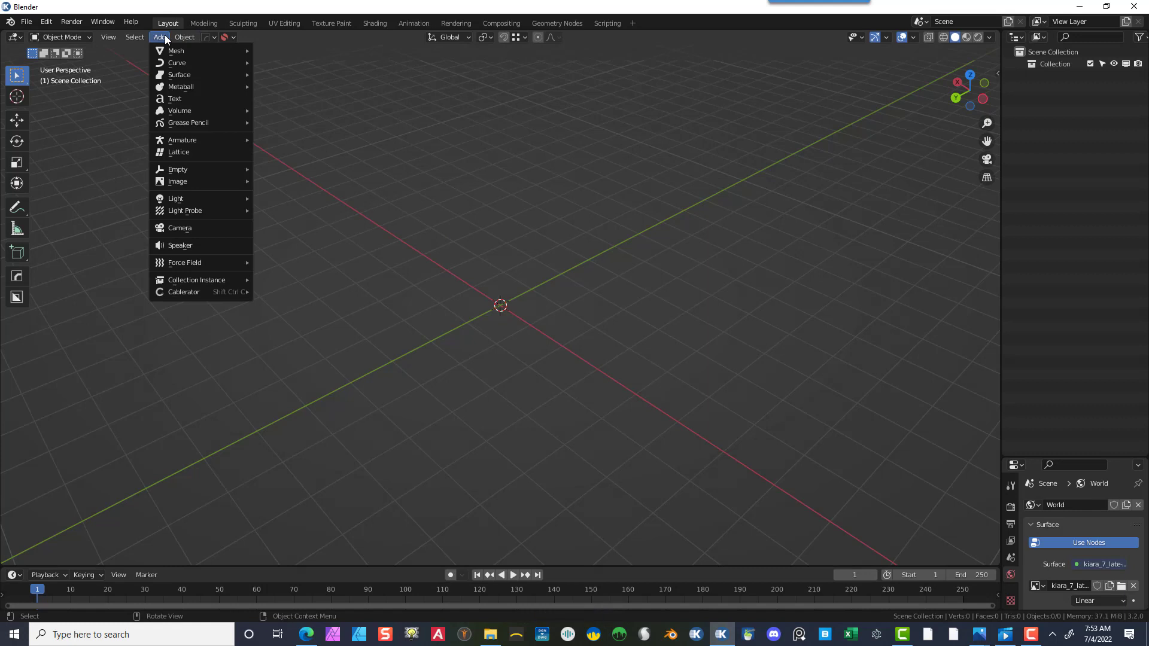
mouse_move(170, 48)
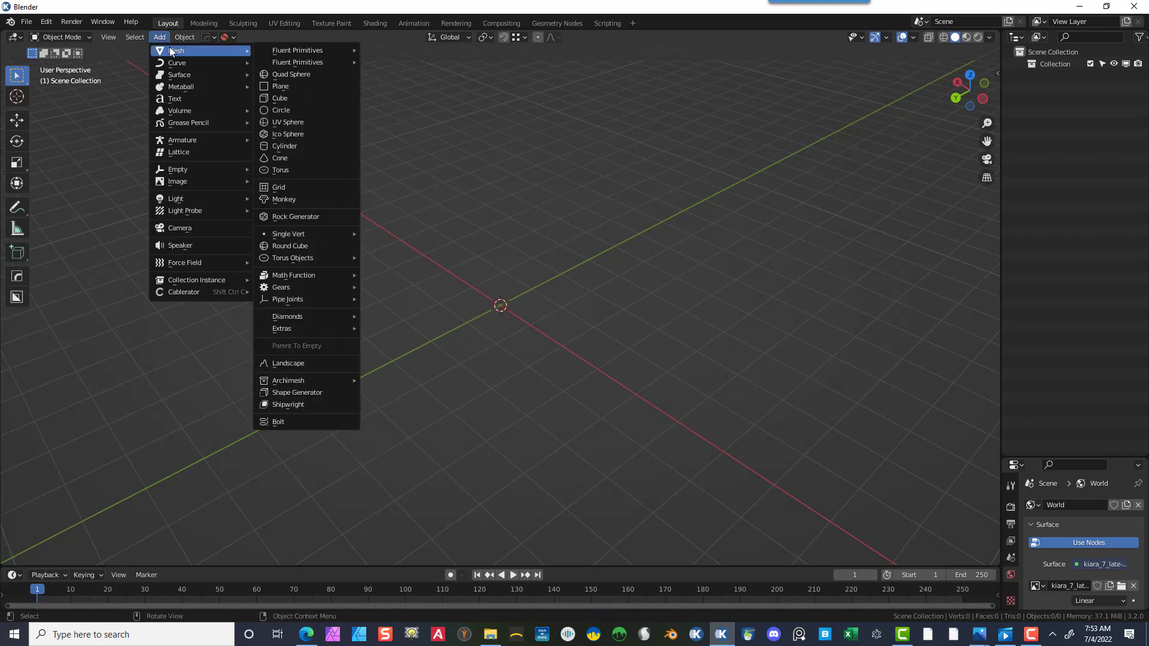
click(330, 118)
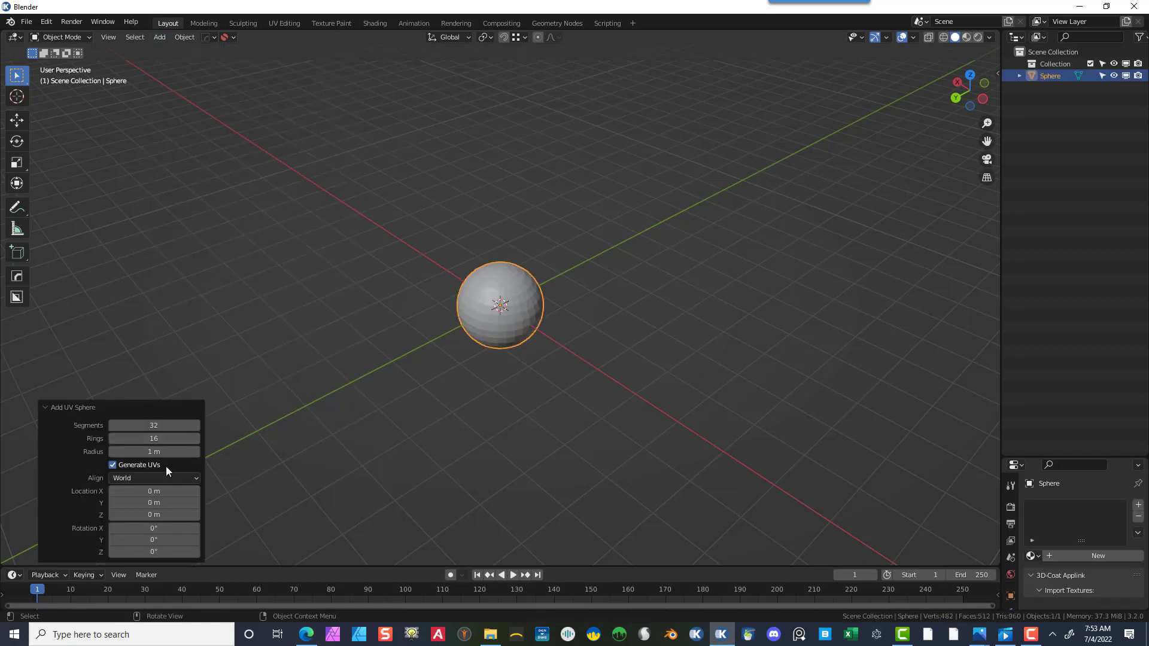
scroll(576, 355, up, 2)
scroll(577, 355, up, 4)
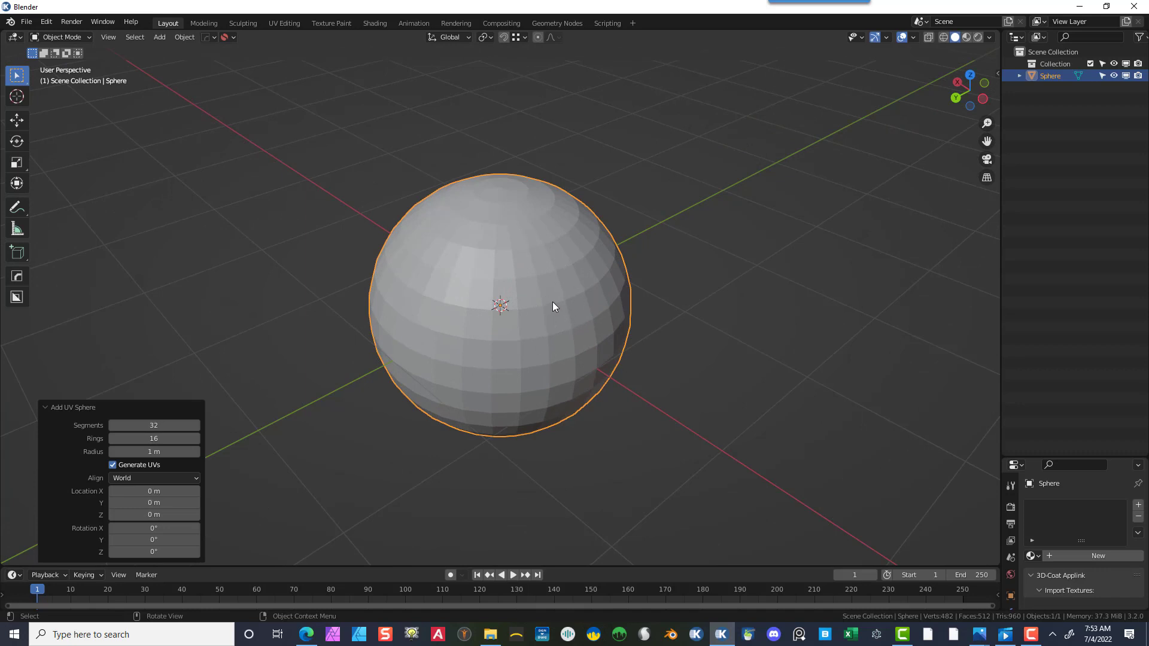
- Shade the sphere smooth
click(549, 325)
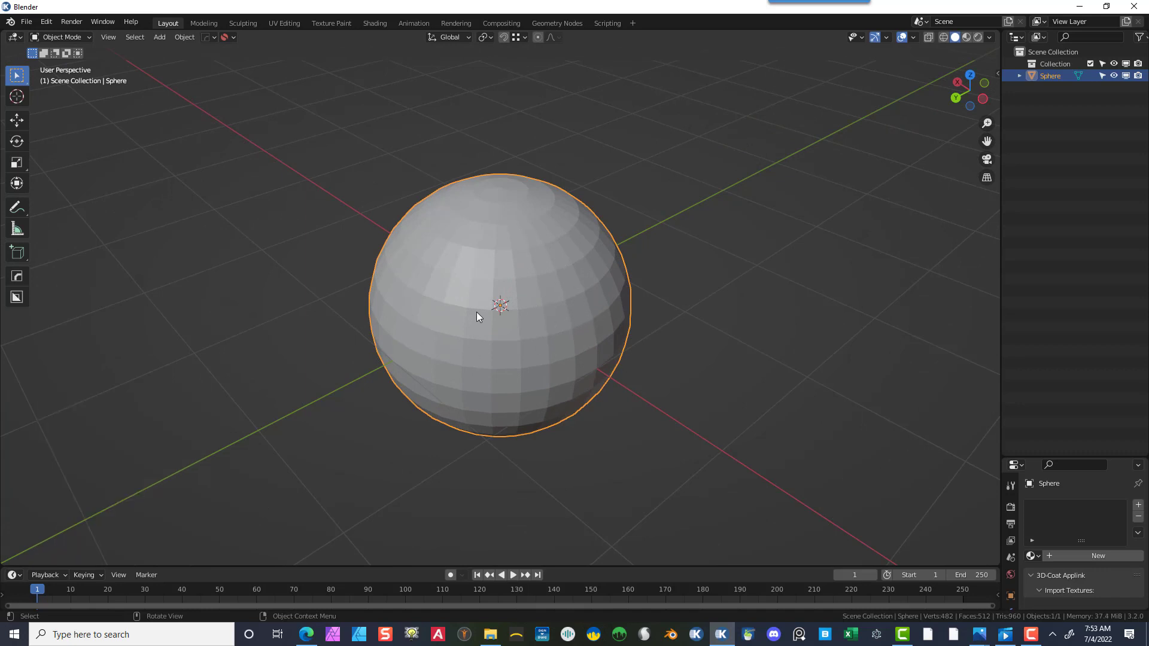
right_click(486, 264)
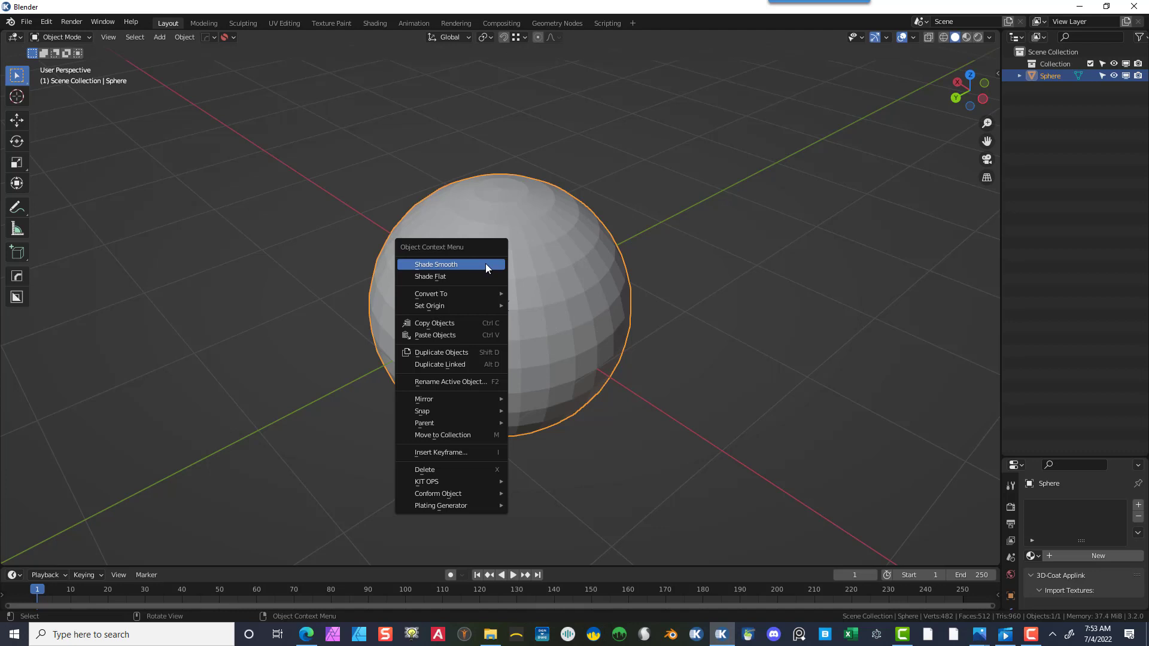
click(485, 265)
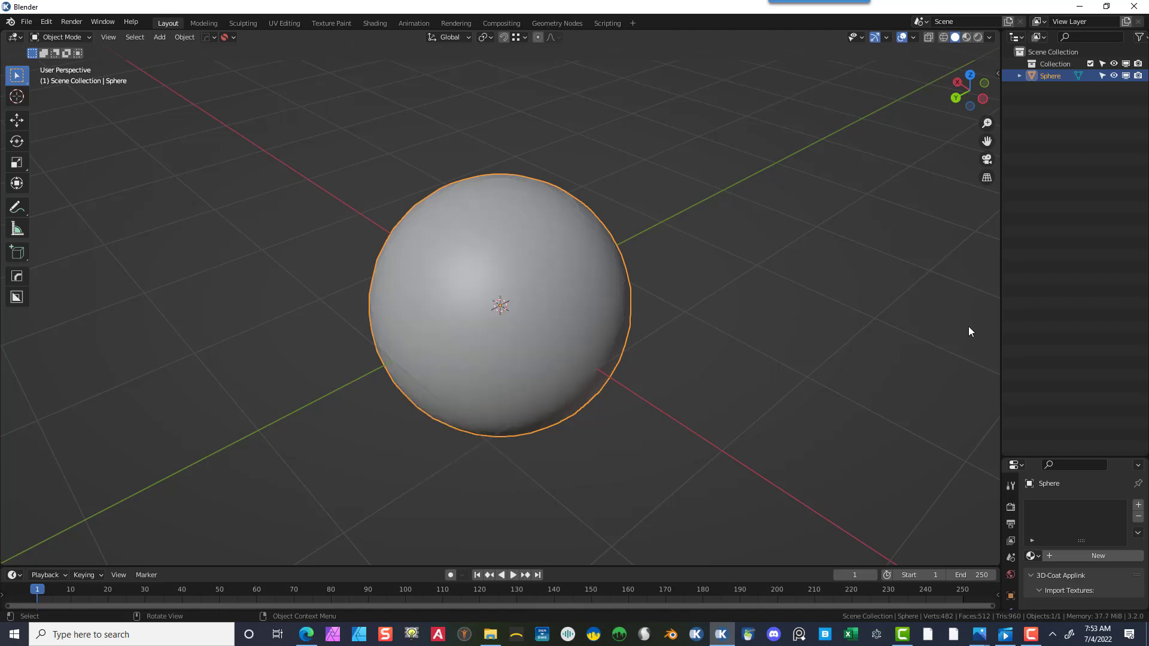
- Enable Auto Smooth in the sphere's mesh normals settings
drag(1089, 456, 1076, 202)
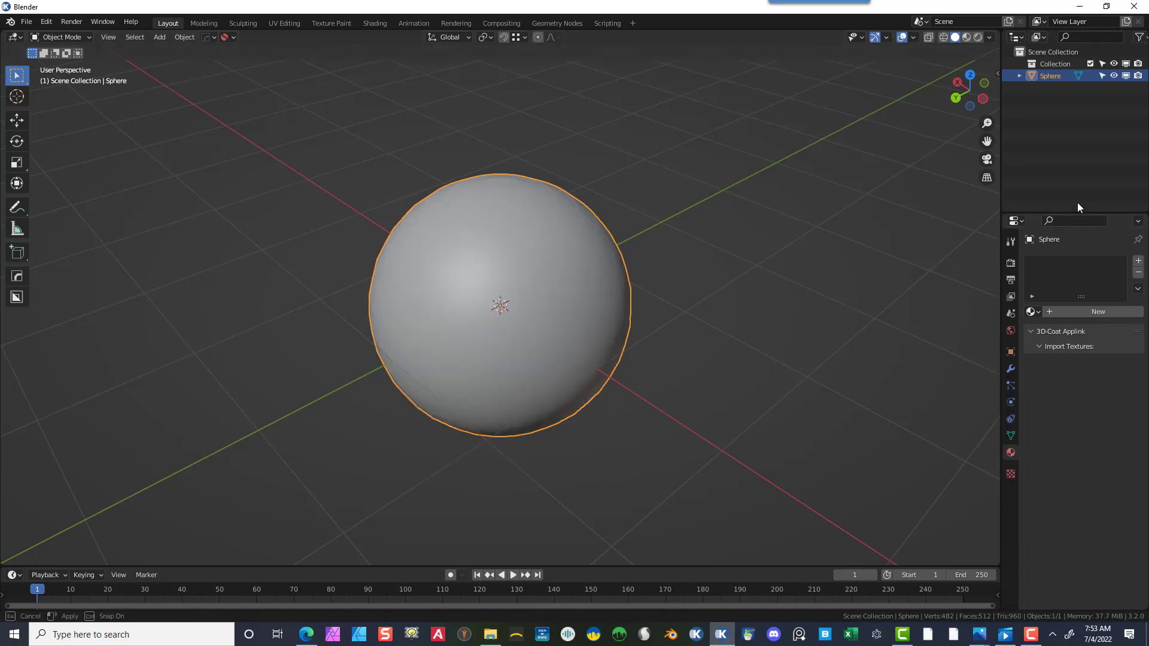
click(1011, 420)
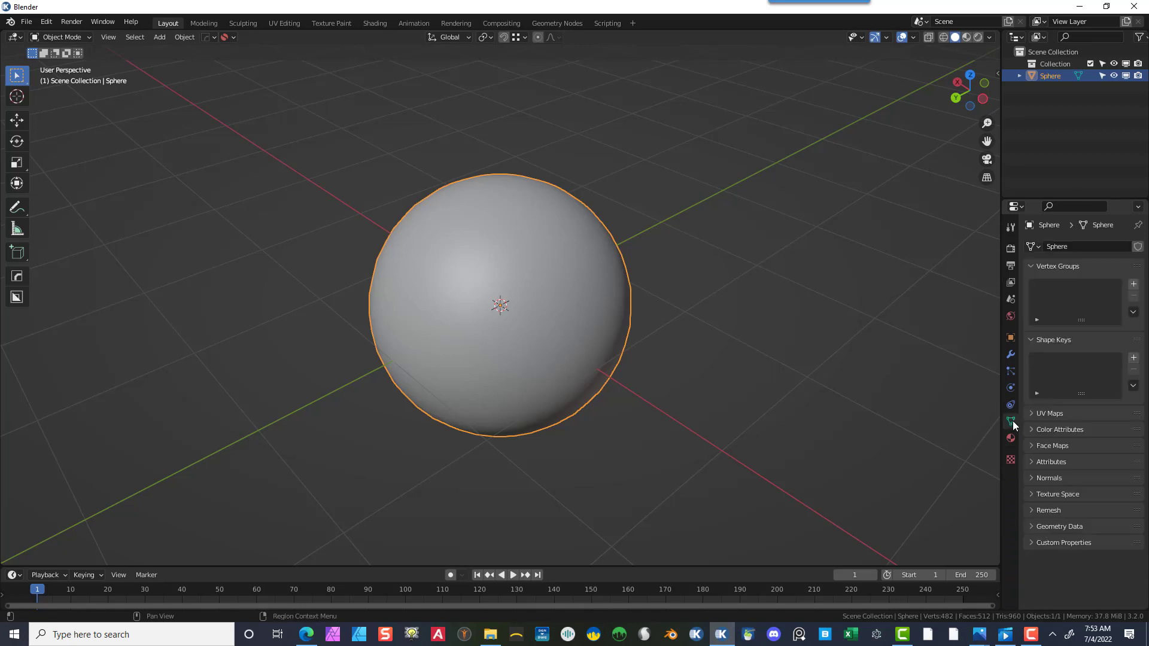
click(1032, 477)
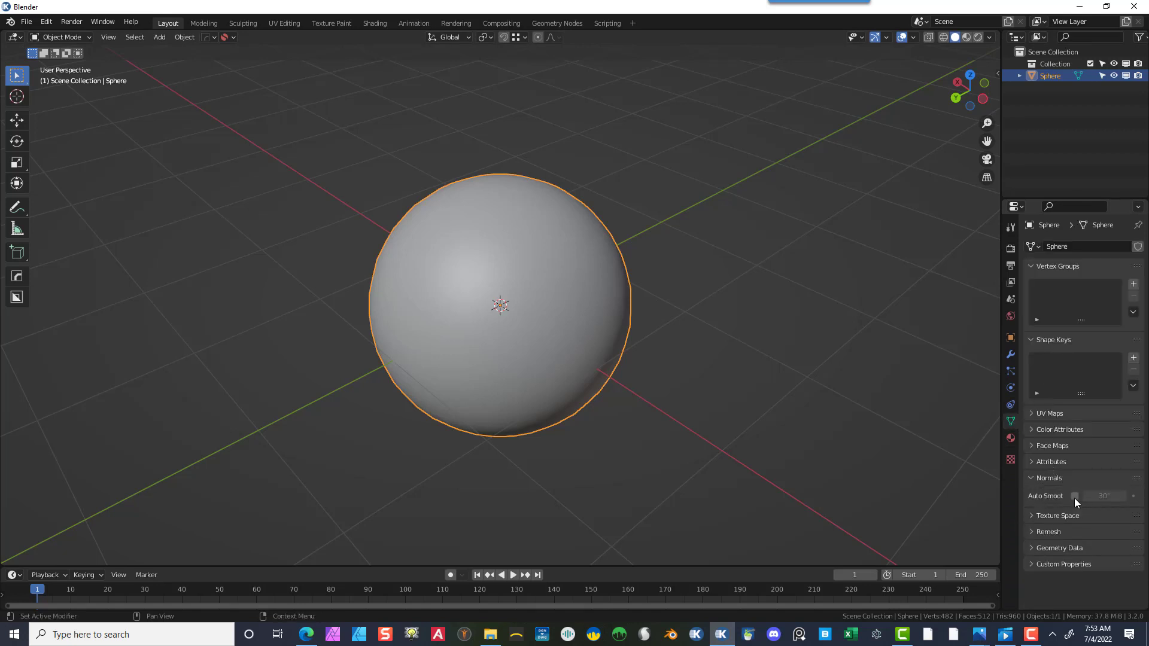
click(1075, 496)
click(622, 196)
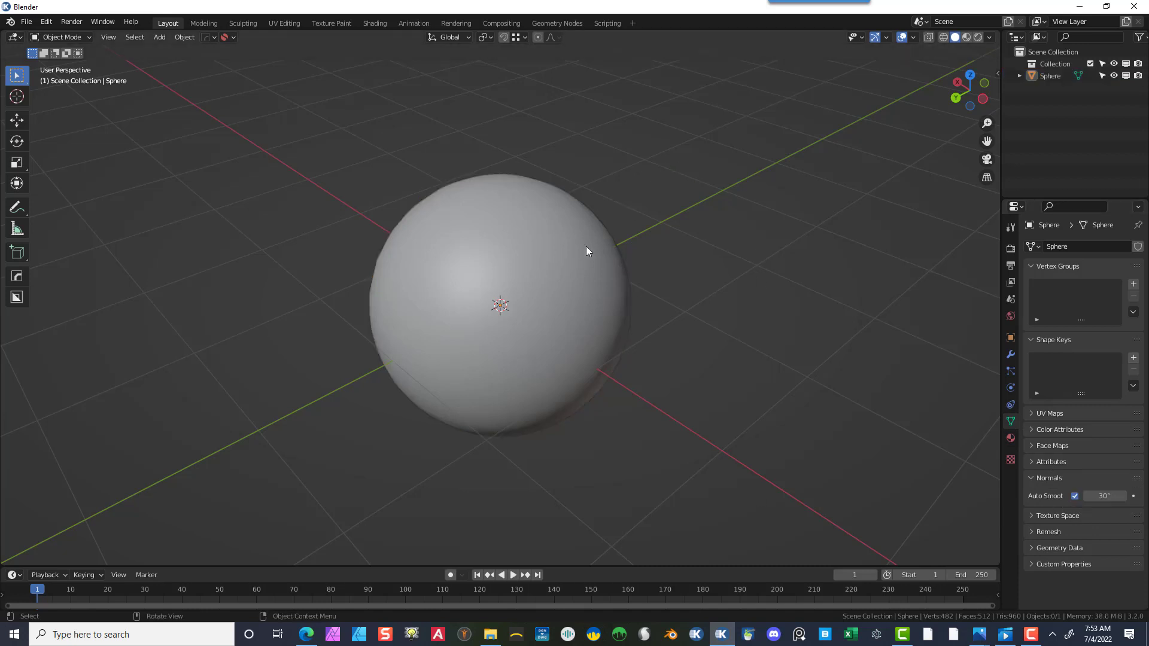
click(584, 252)
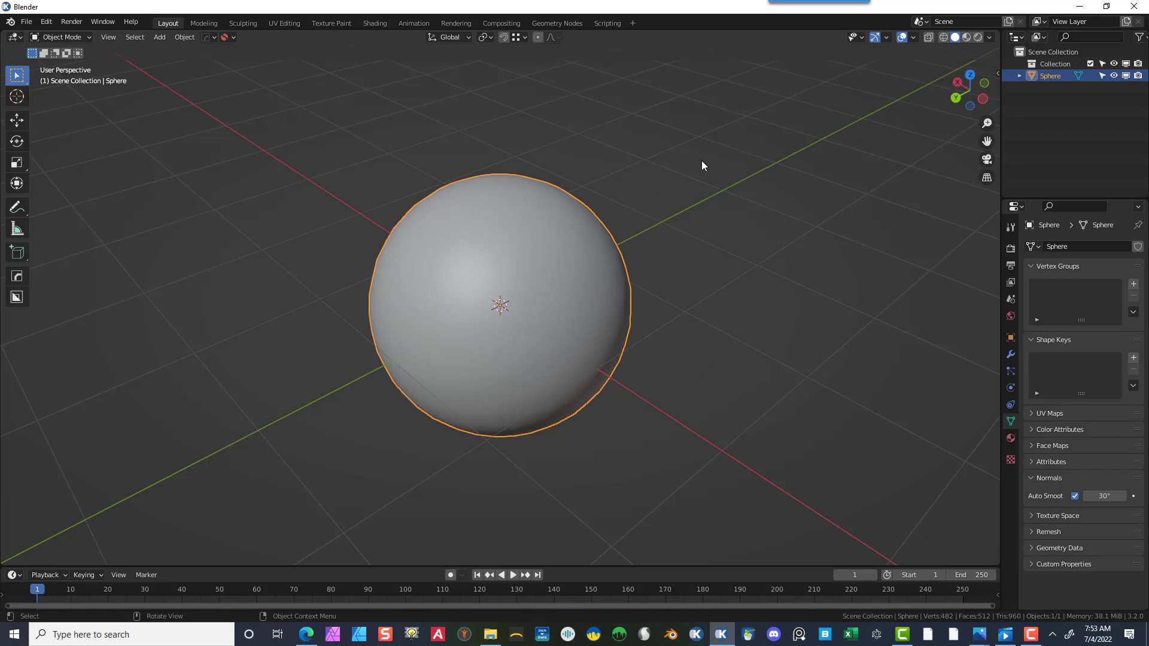
- Rename the sphere as Outer form
double_click(1057, 76)
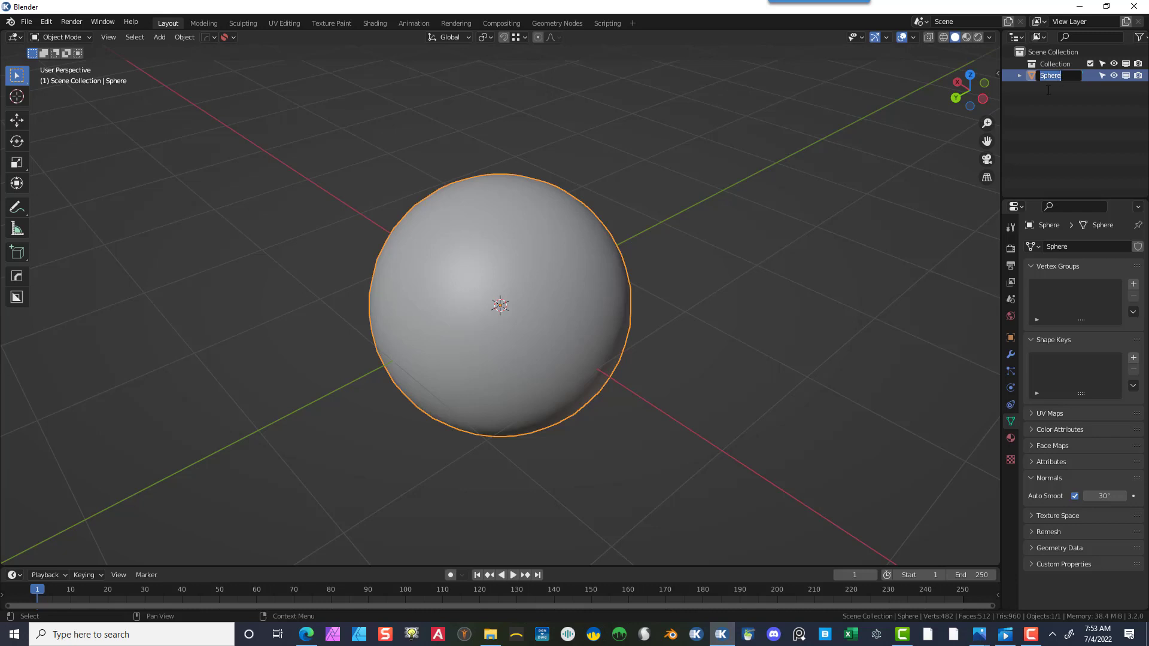
text(Outer form)
key(Return)
- Add a second UV sphere with 64 segments and 32 rings
click(159, 37)
mouse_move(177, 52)
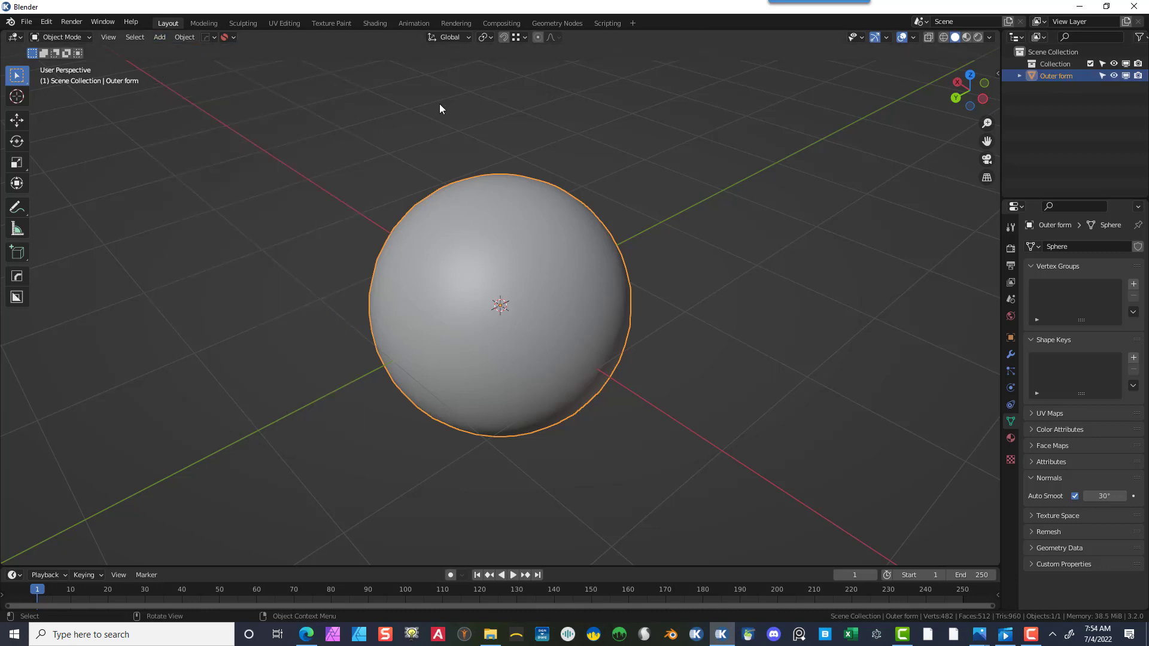
click(159, 37)
mouse_move(175, 52)
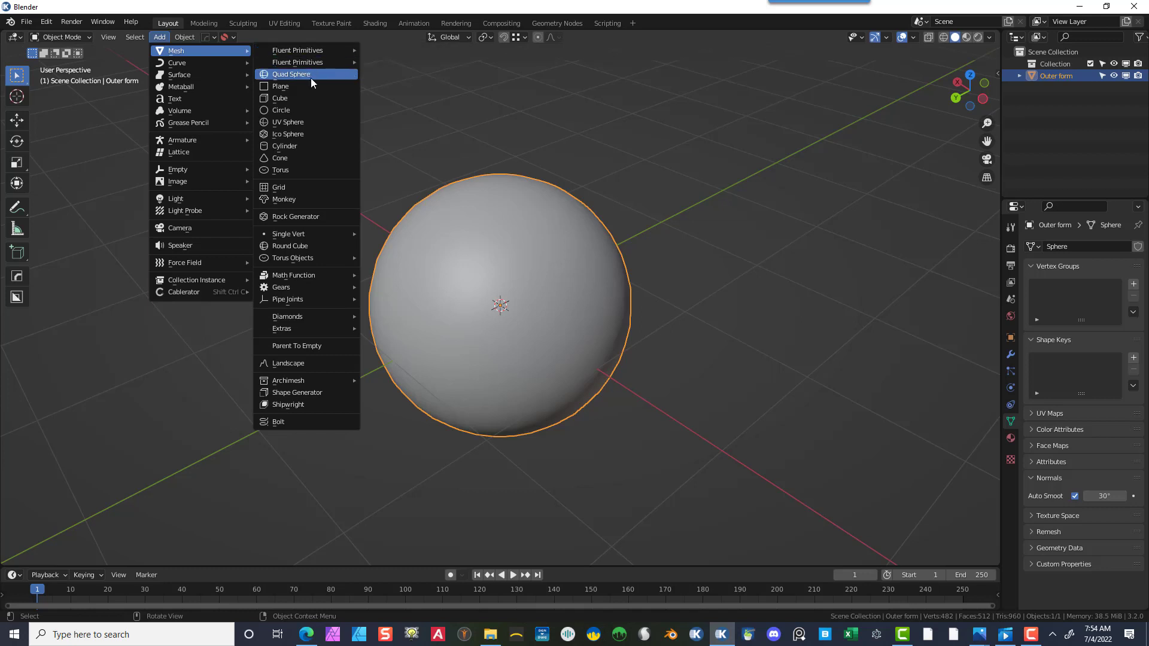
click(317, 123)
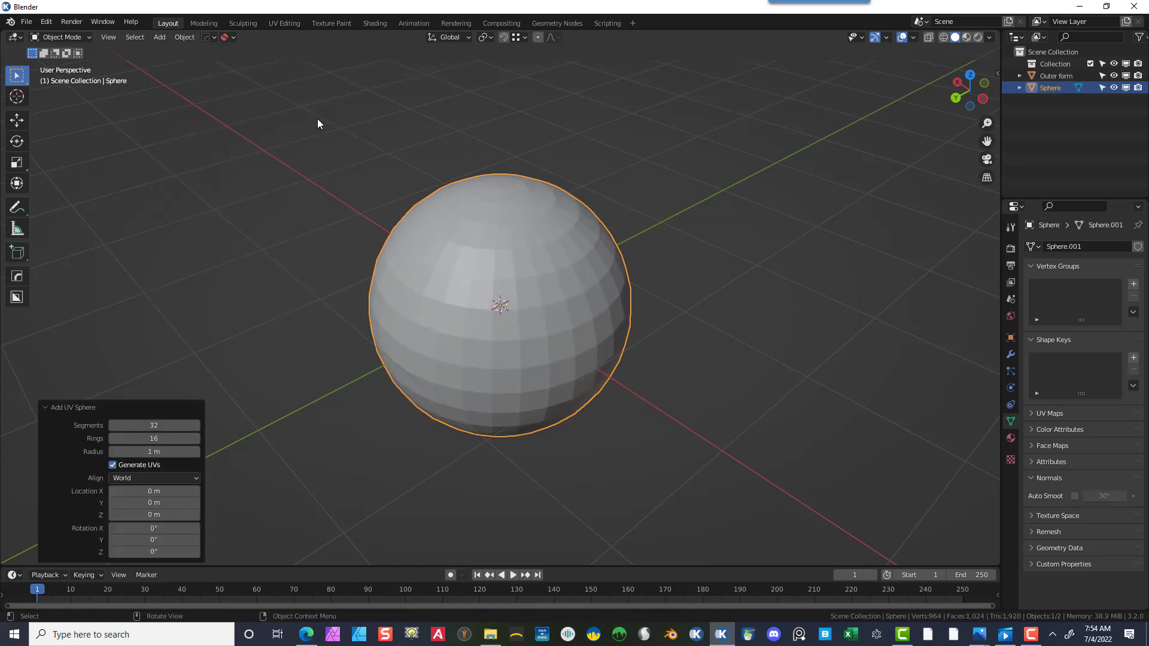
click(154, 425)
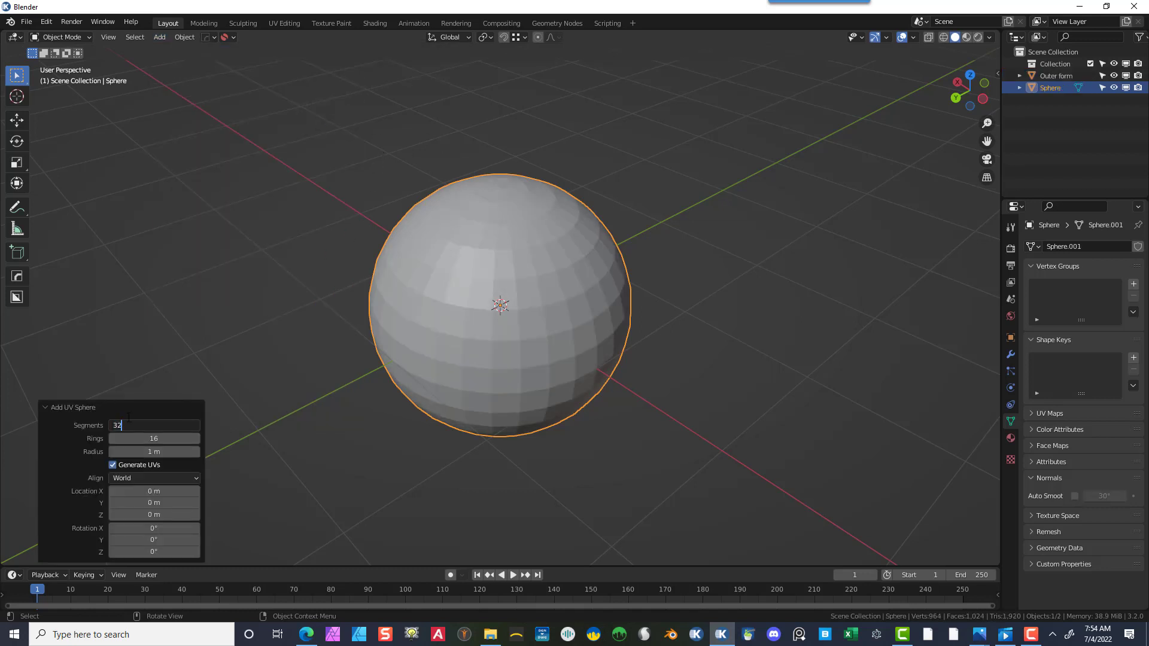
text(64)
key(Tab)
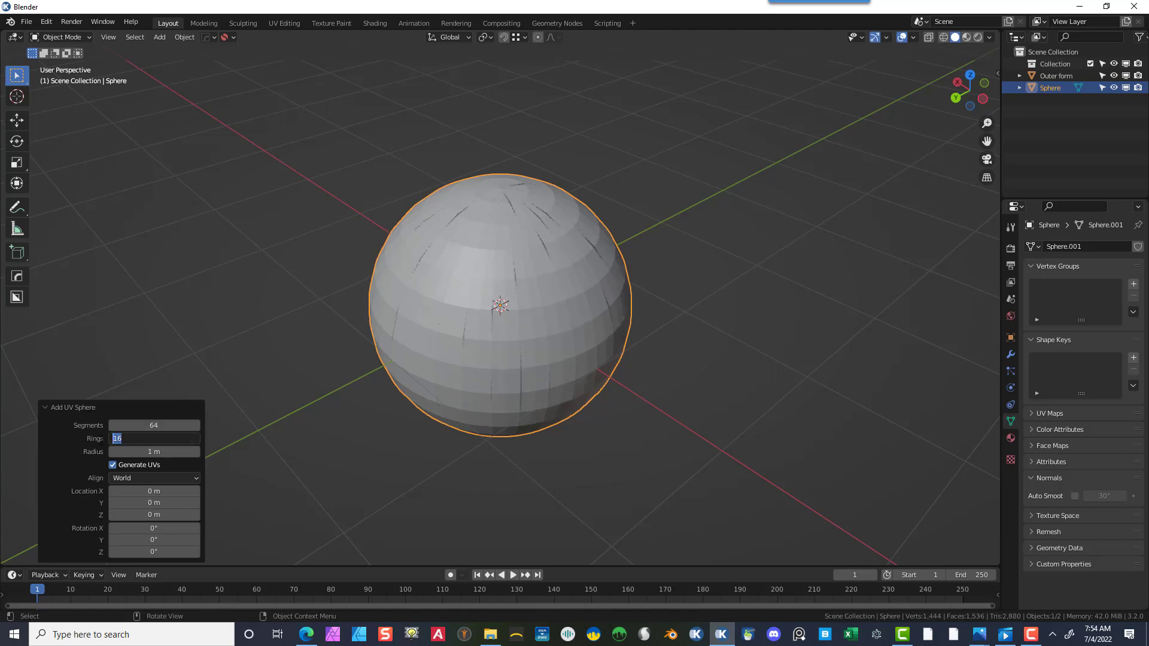
text(32)
key(Return)
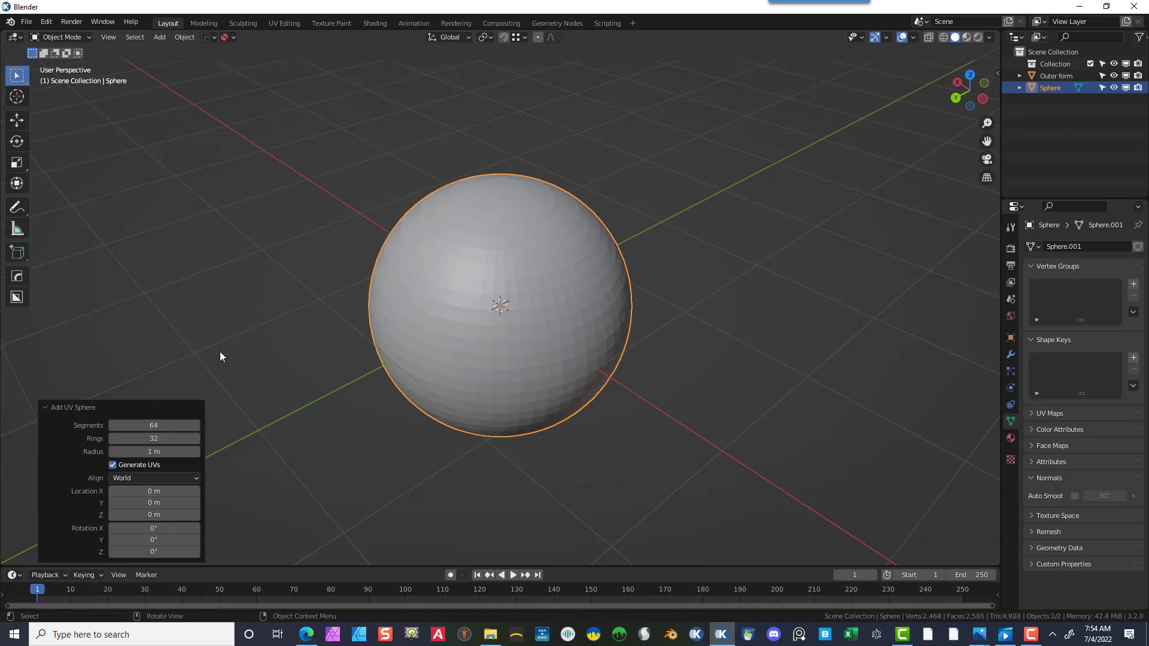
- Shade the new sphere smooth and enable its Auto Smooth
click(221, 345)
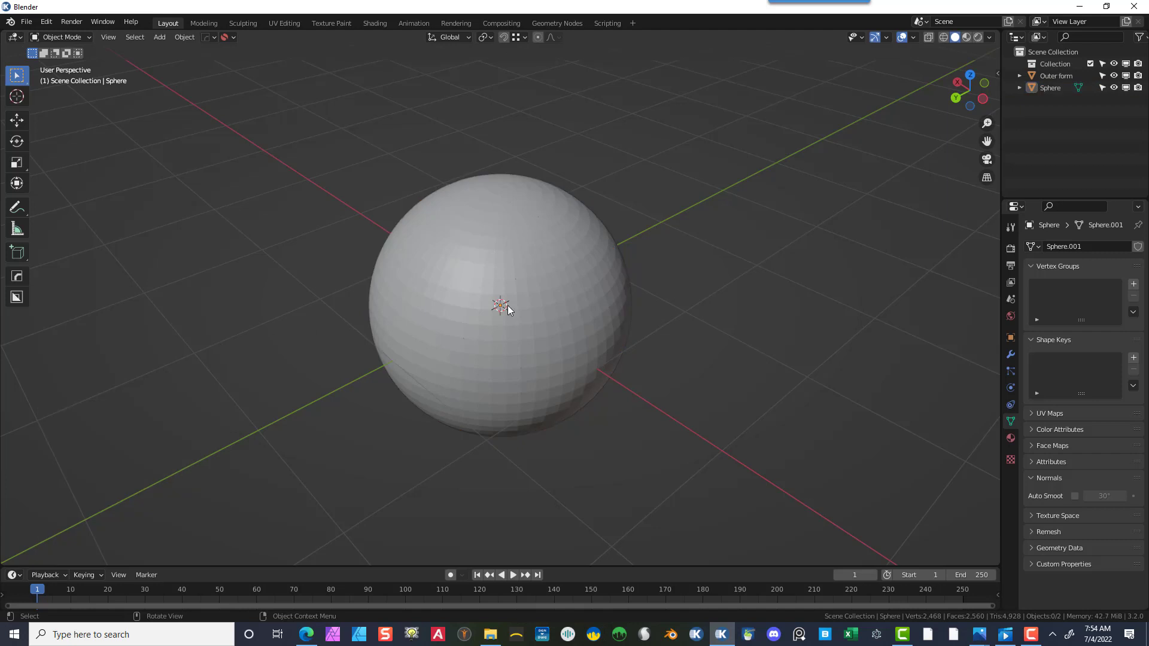
click(524, 258)
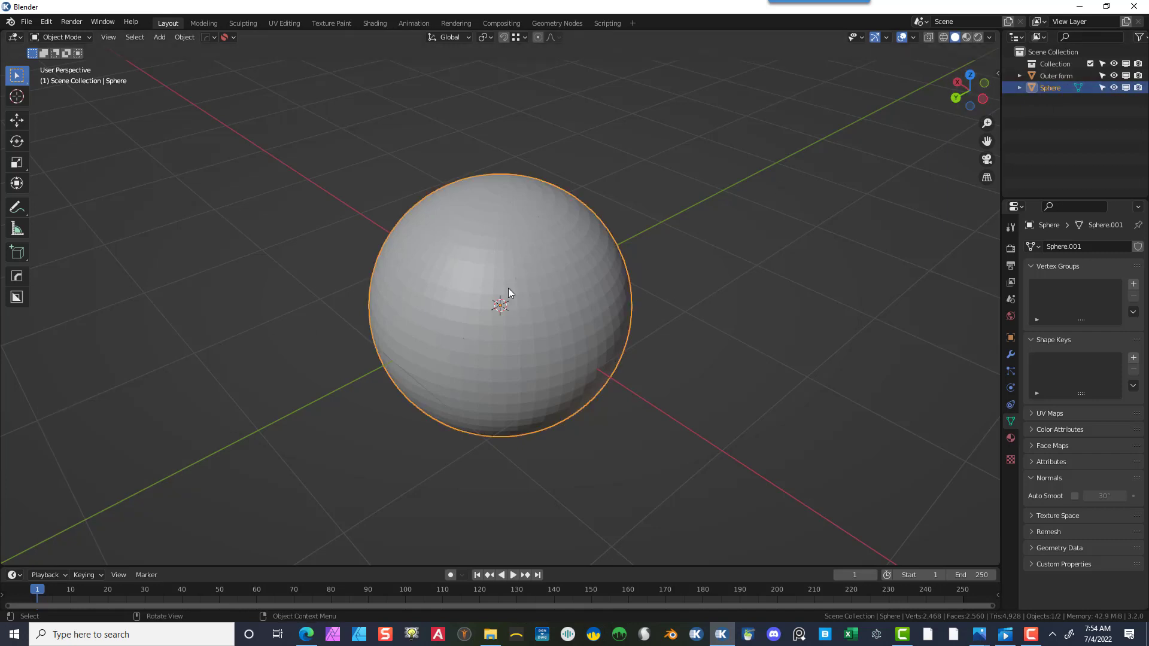
right_click(515, 262)
click(515, 266)
click(1075, 495)
- Hide the new sphere in the viewport and select the Outer form sphere
click(1113, 87)
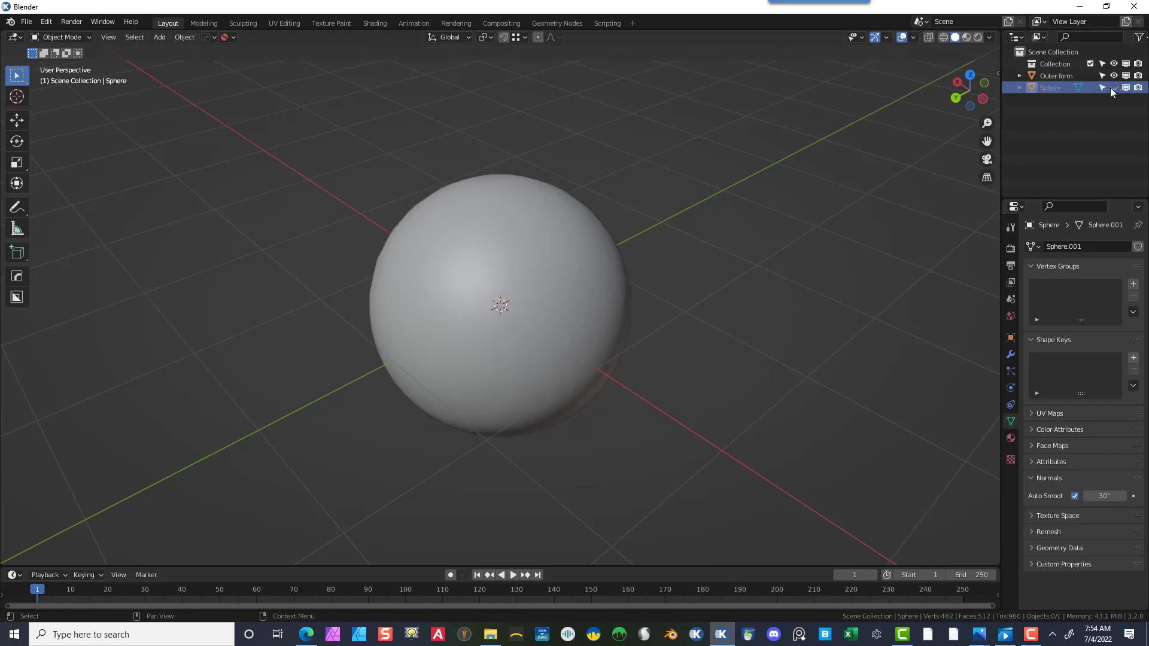
click(608, 273)
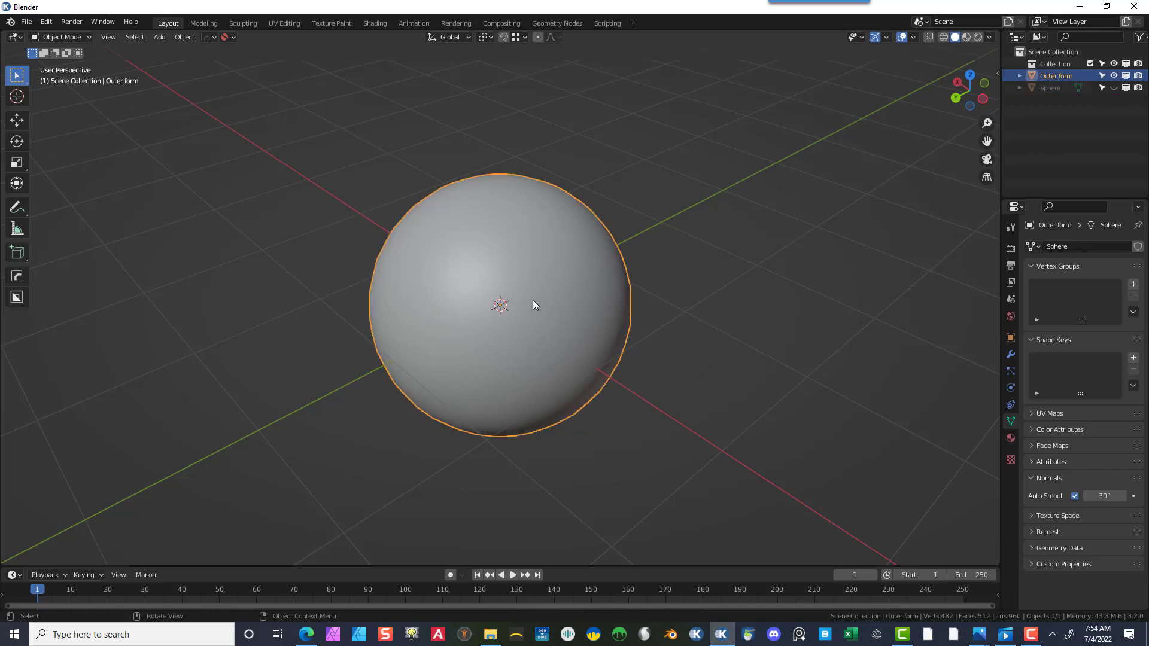
- Switch the viewport to wireframe shading with X-ray turned off
click(943, 37)
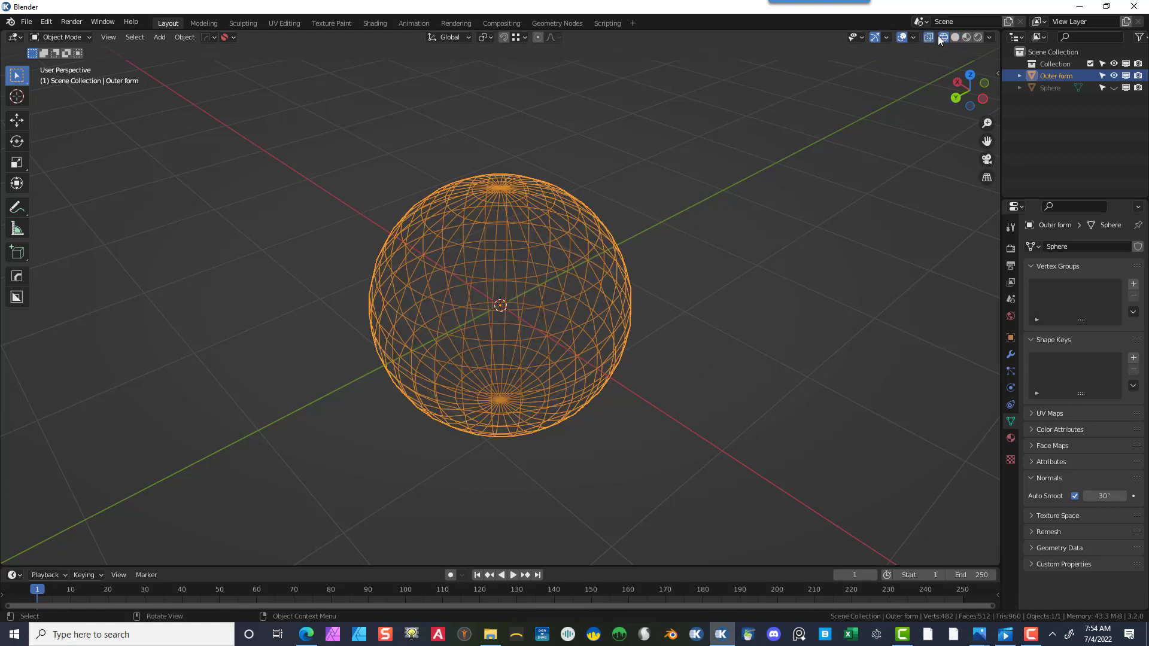
click(930, 37)
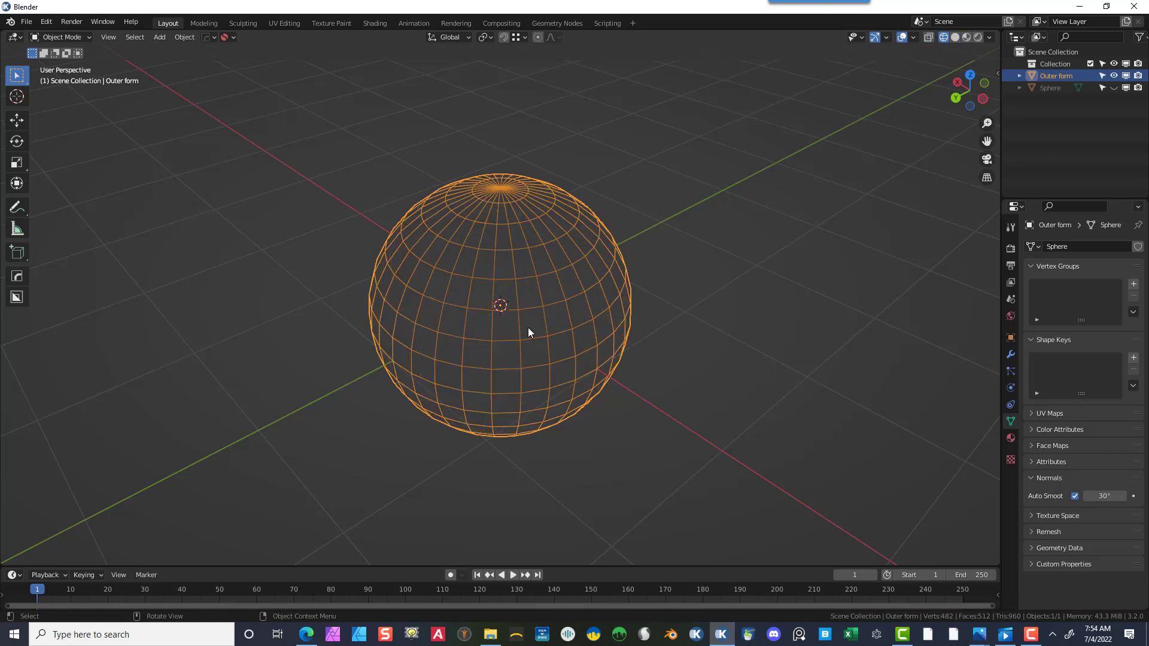
- Open the modifier properties of the Outer form sphere
scroll(576, 323, up, 2)
middle_drag(577, 321, 595, 308)
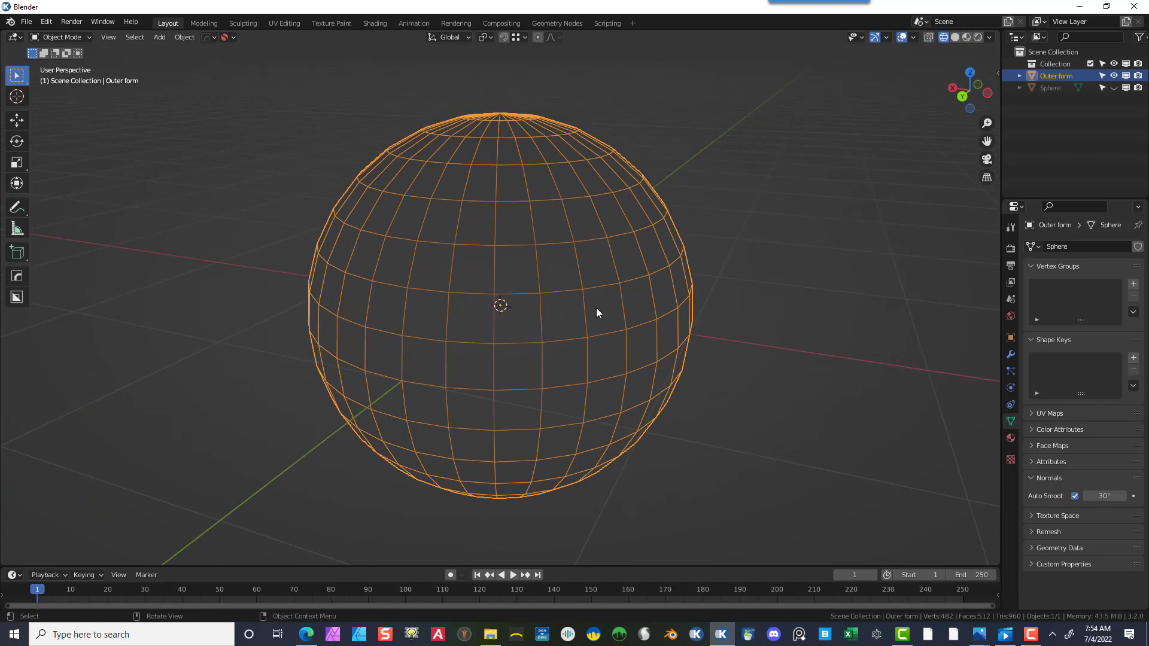
middle_drag(622, 251, 598, 308)
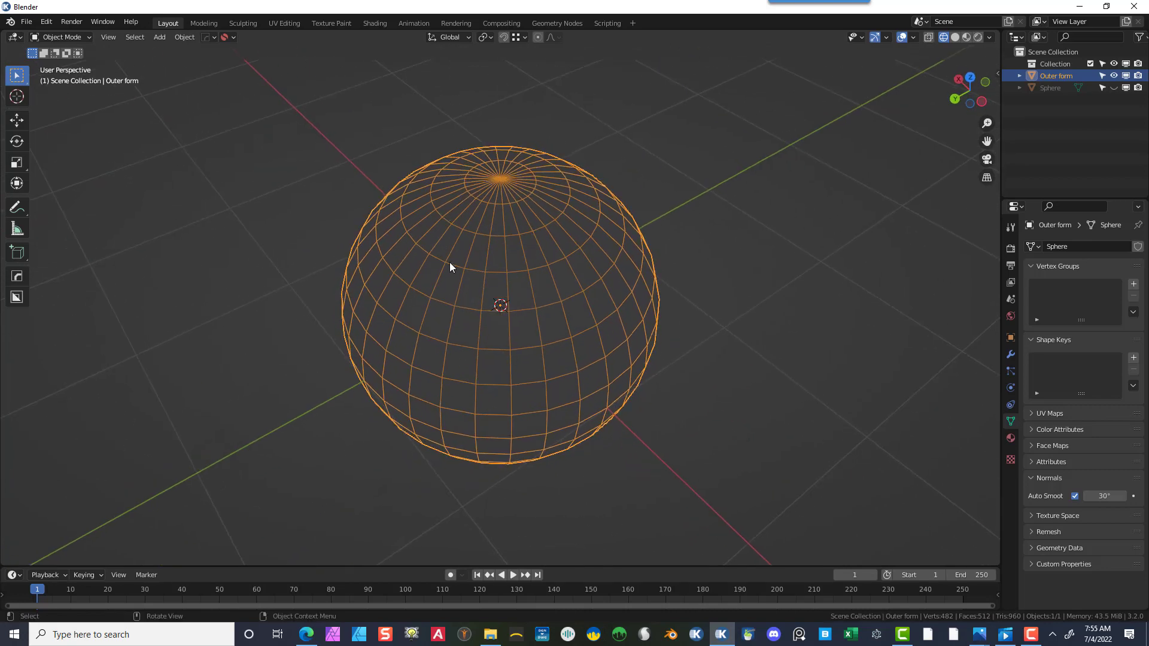
middle_drag(635, 259, 702, 310)
scroll(500, 345, up, 2)
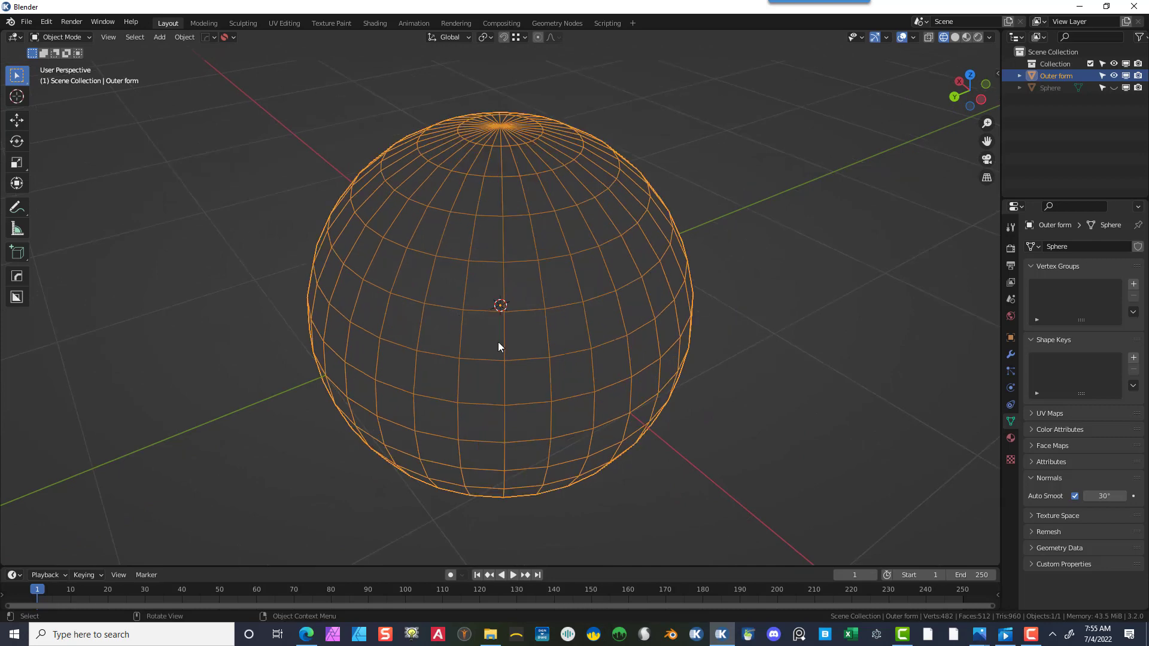
scroll(813, 282, down, 2)
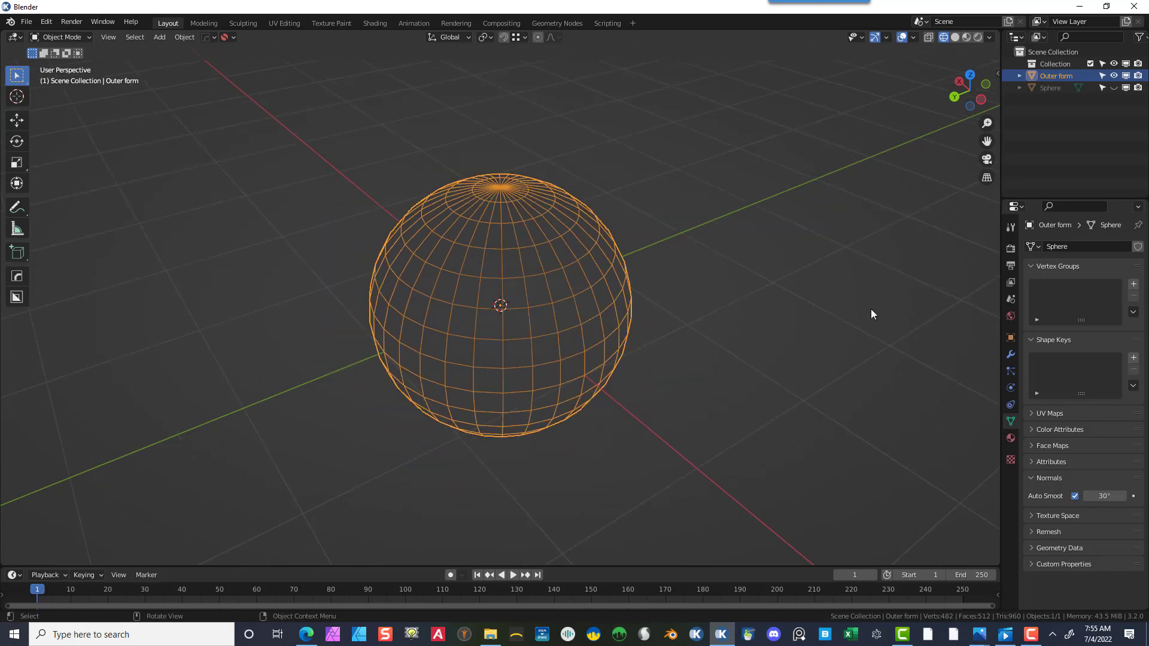
click(1010, 356)
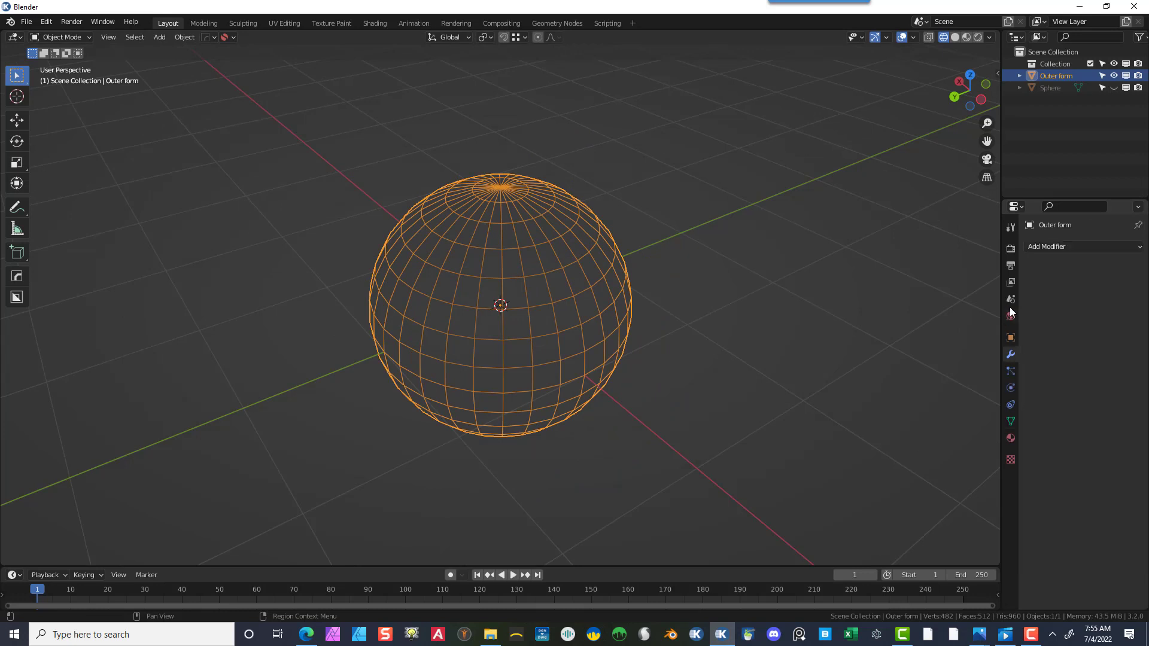
- Add a Simple Deform modifier to the Outer form sphere, set to Twist around the Z axis with a 90° angle
click(1058, 246)
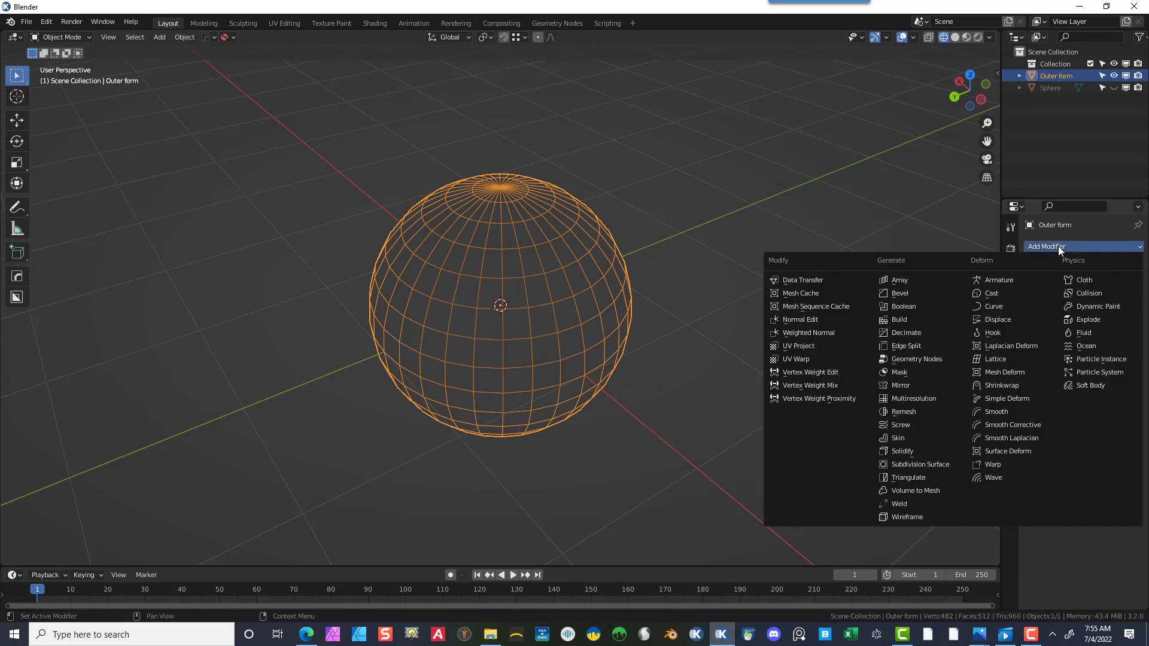
click(1017, 397)
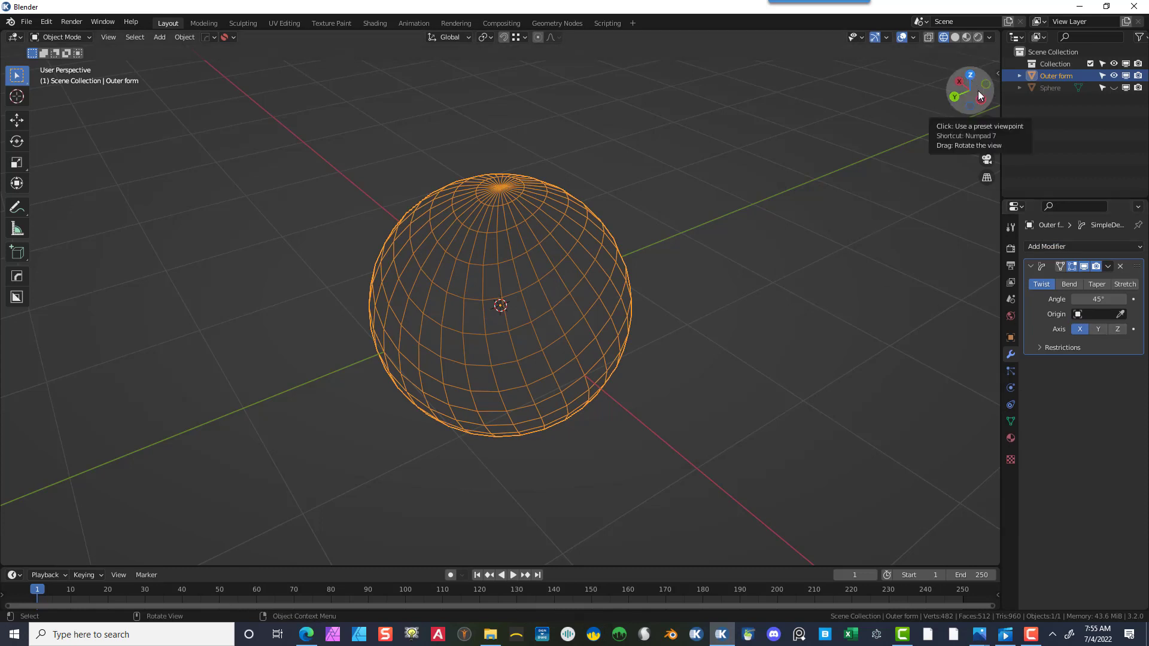
click(1116, 331)
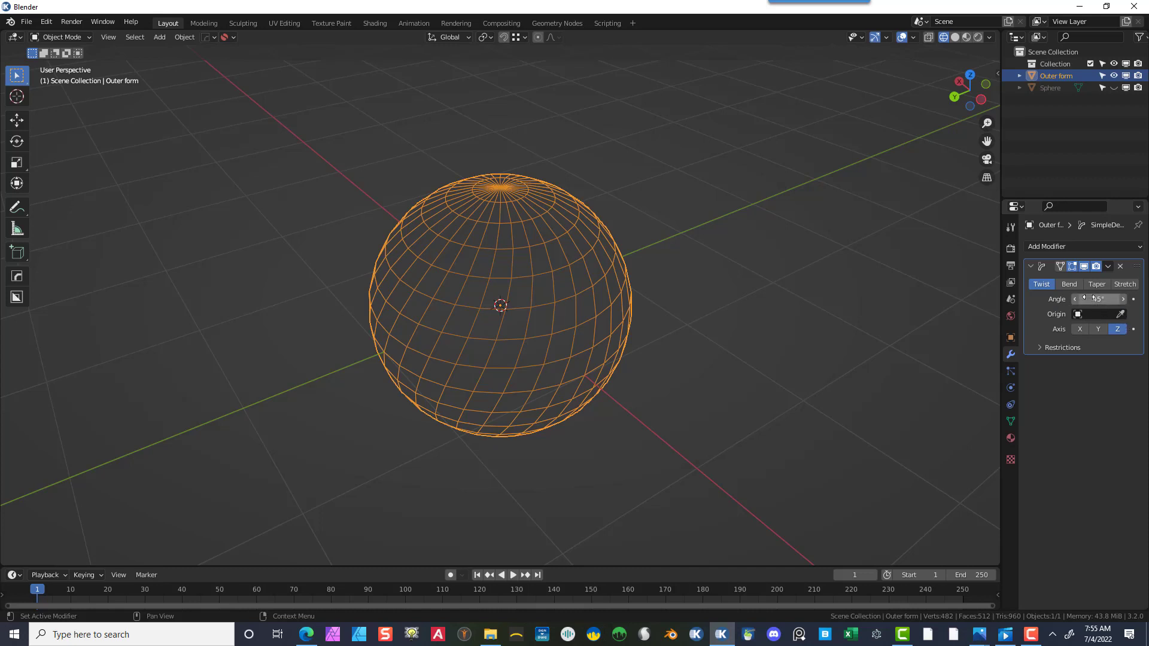
drag(1097, 299, 1133, 299)
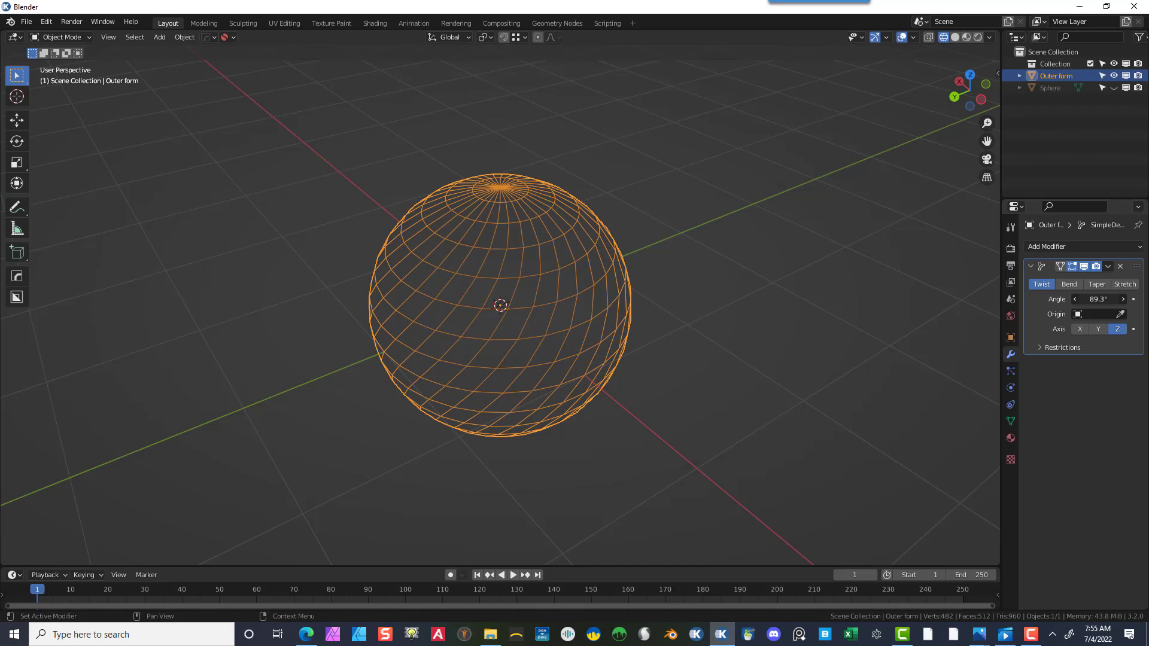
drag(1132, 299, 1134, 299)
- Apply the Simple Deform modifier to the Outer form sphere
click(658, 321)
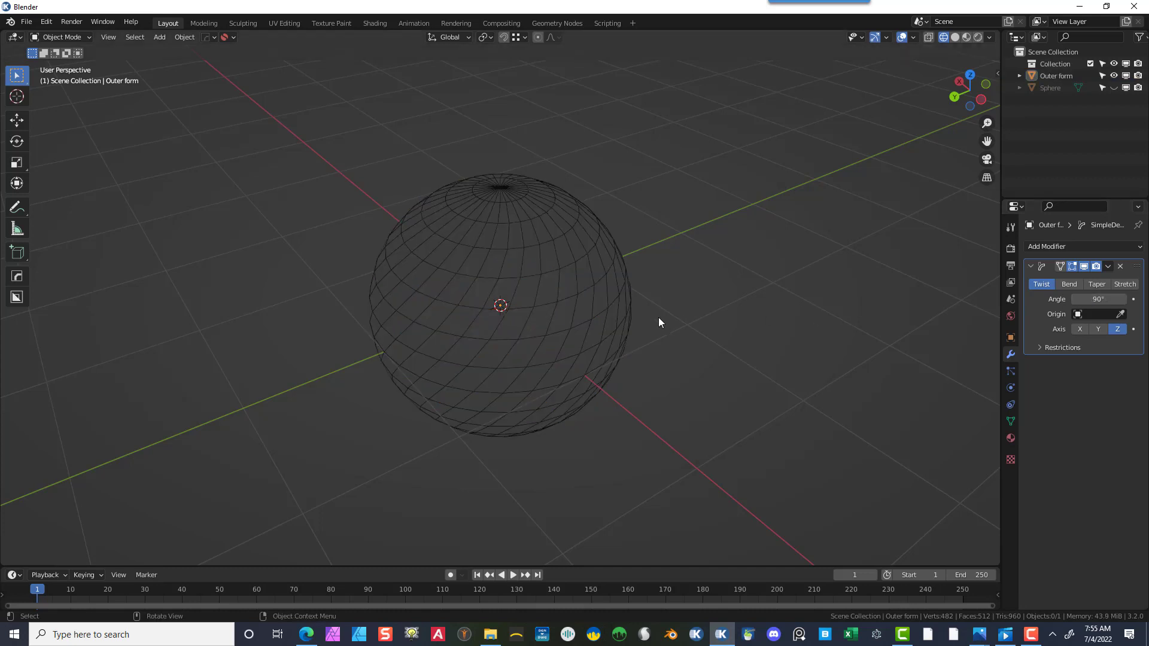
click(577, 240)
mouse_move(592, 315)
middle_down()
mouse_move(610, 285)
mouse_move(598, 303)
middle_up()
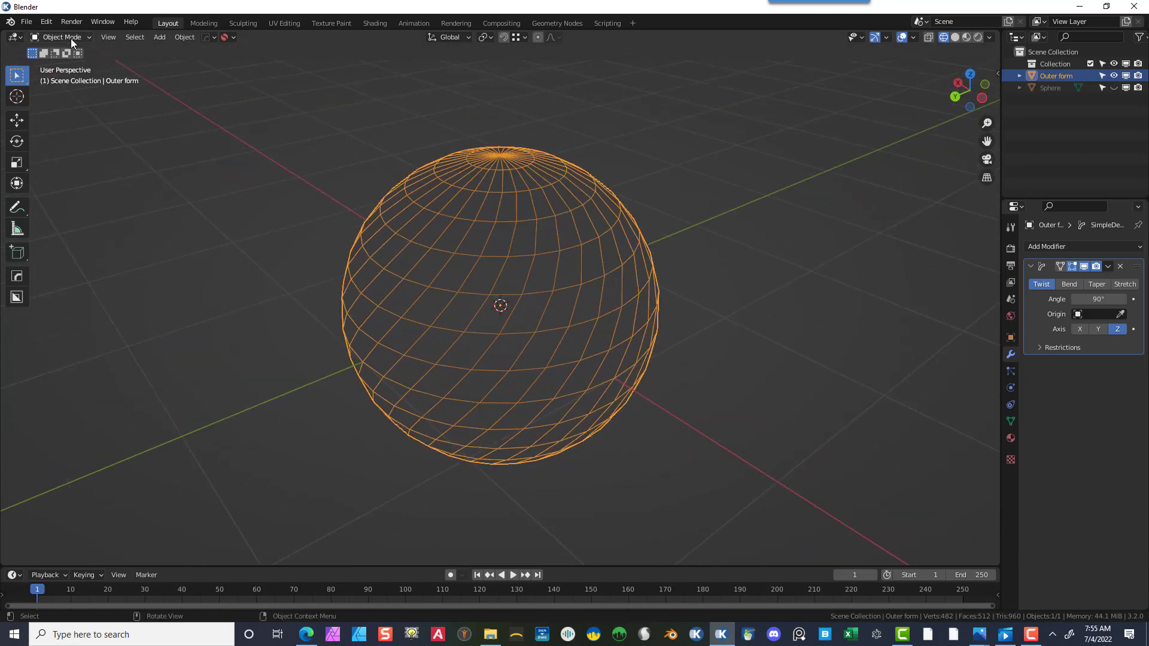
click(1108, 267)
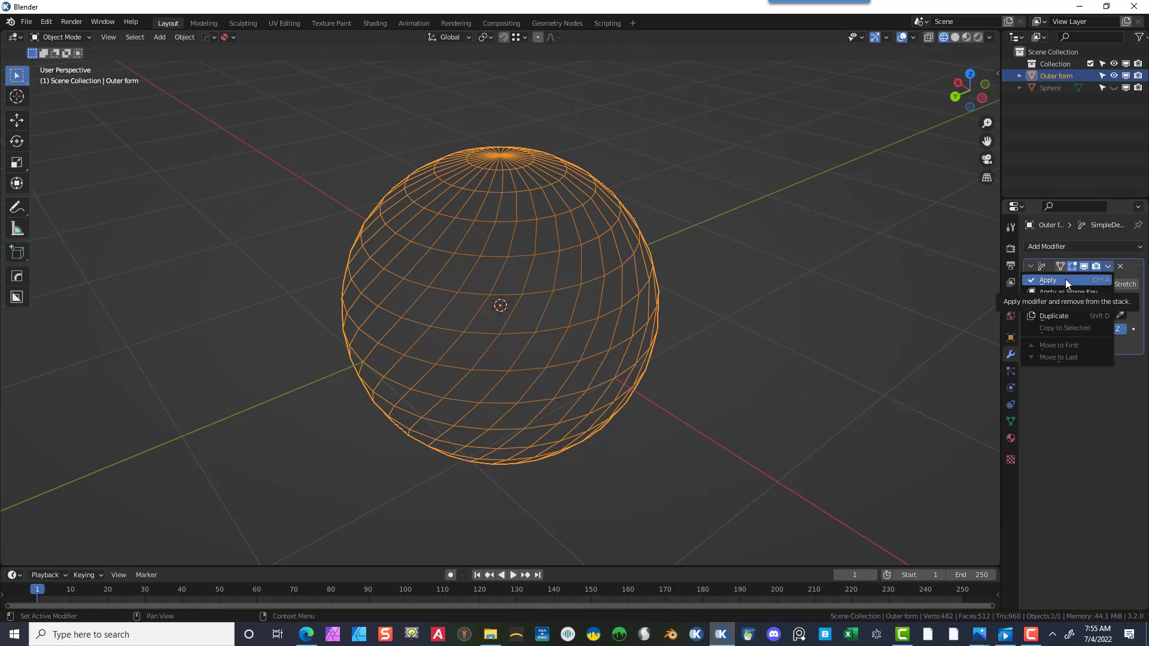
click(1065, 279)
- Enter Edit Mode on the Outer form sphere and select one twisted vertical edge loop in edge select mode
click(664, 176)
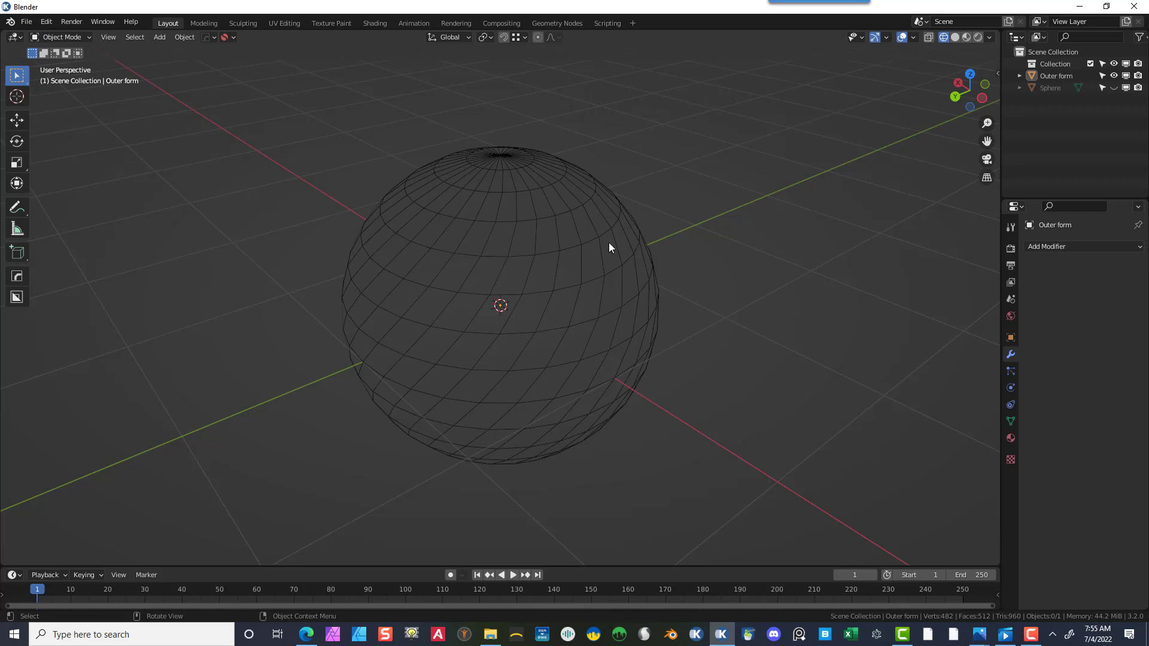
click(636, 286)
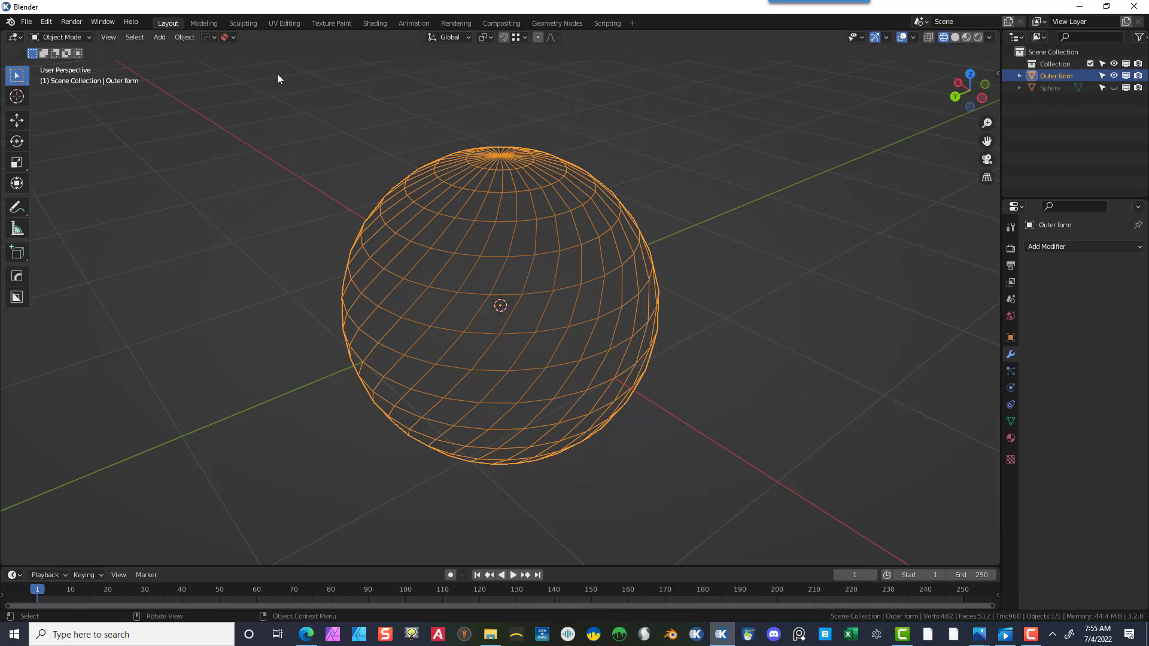
click(58, 37)
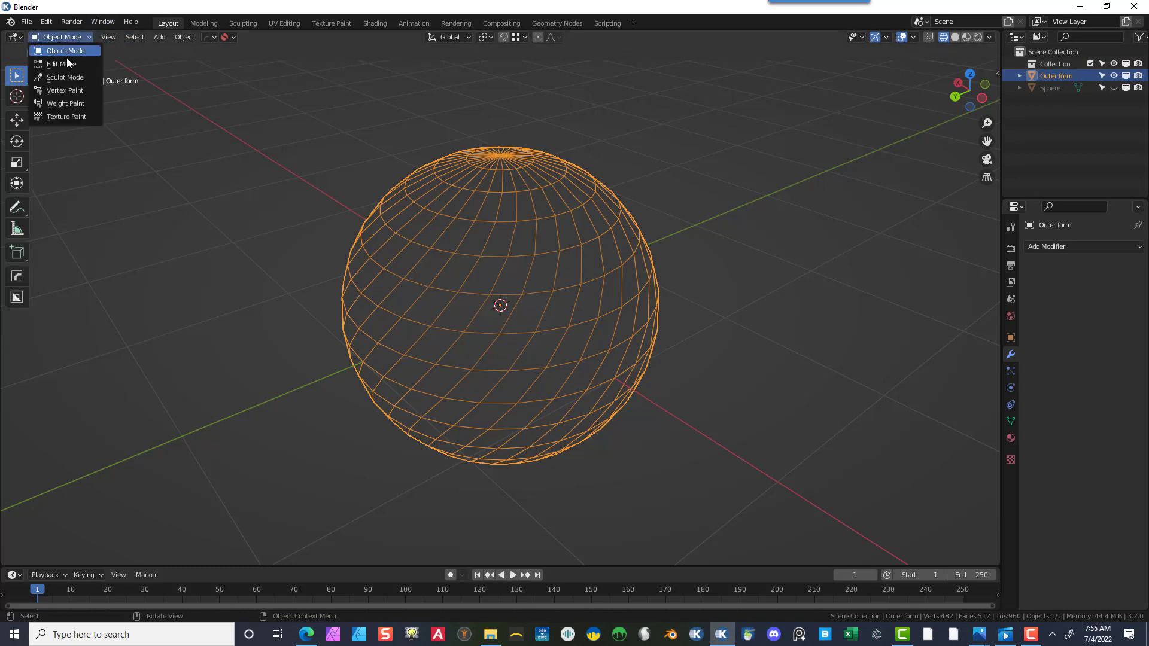
click(61, 64)
click(745, 254)
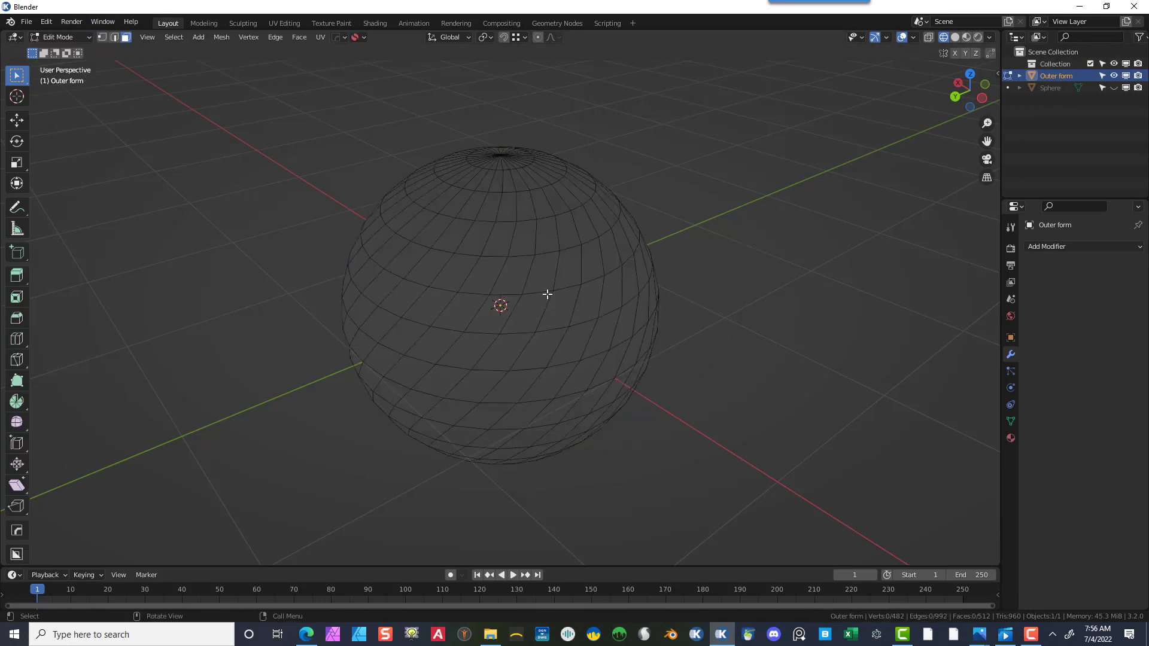
click(114, 37)
alt+click(546, 310)
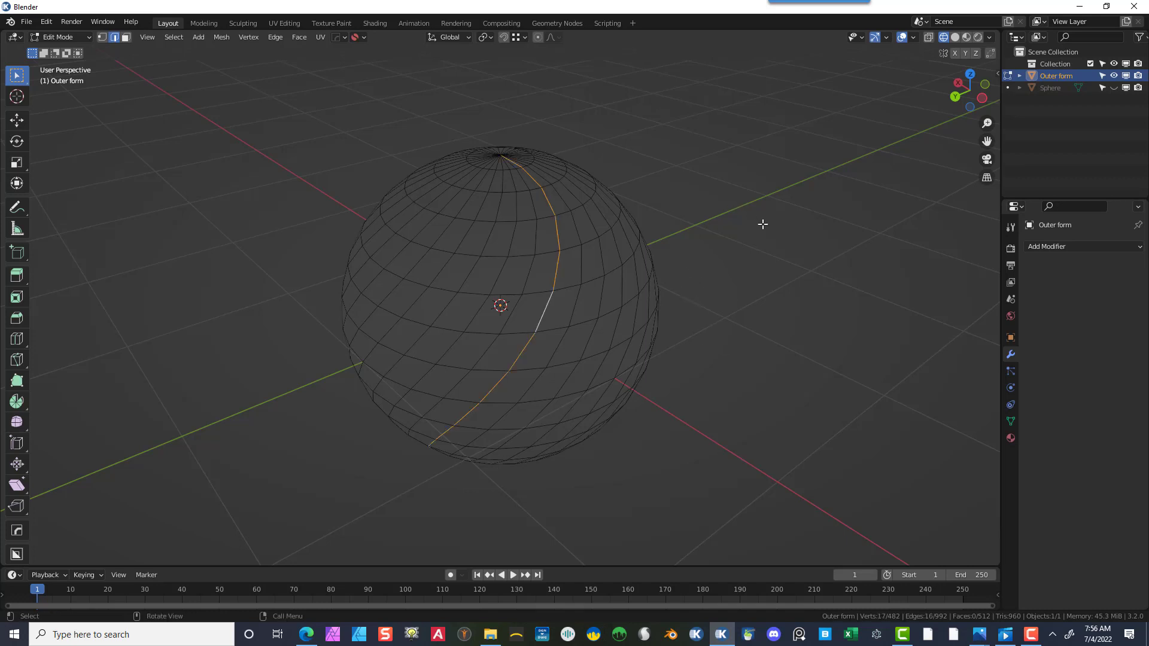
middle_drag(802, 223, 743, 271)
middle_drag(673, 195, 823, 231)
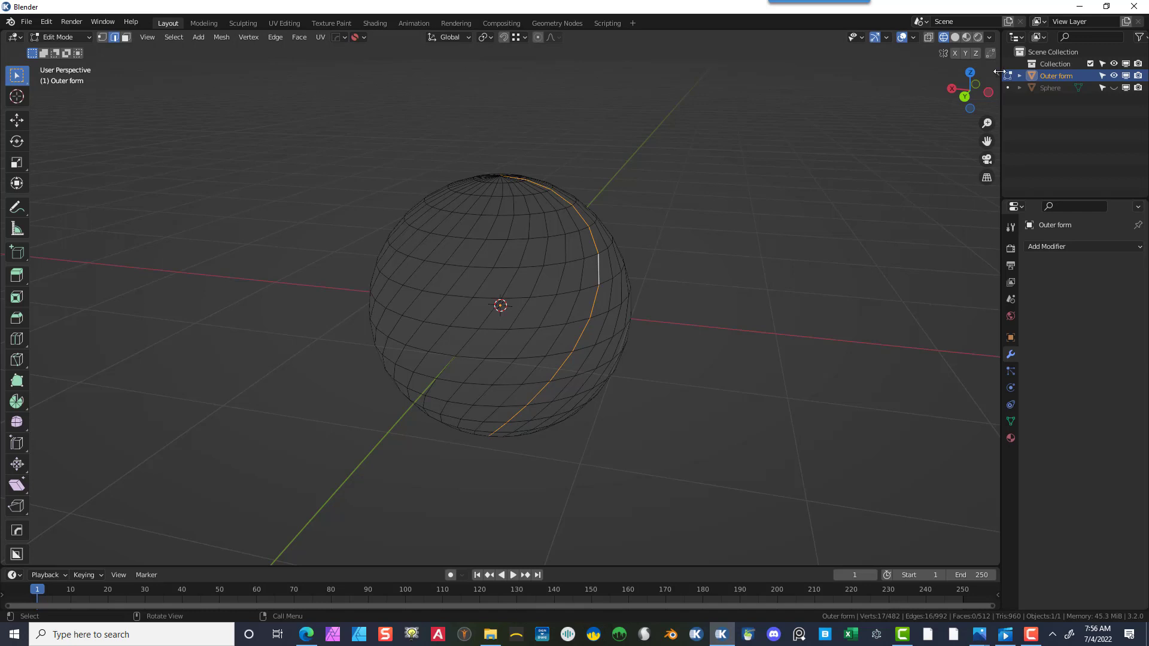
key(n)
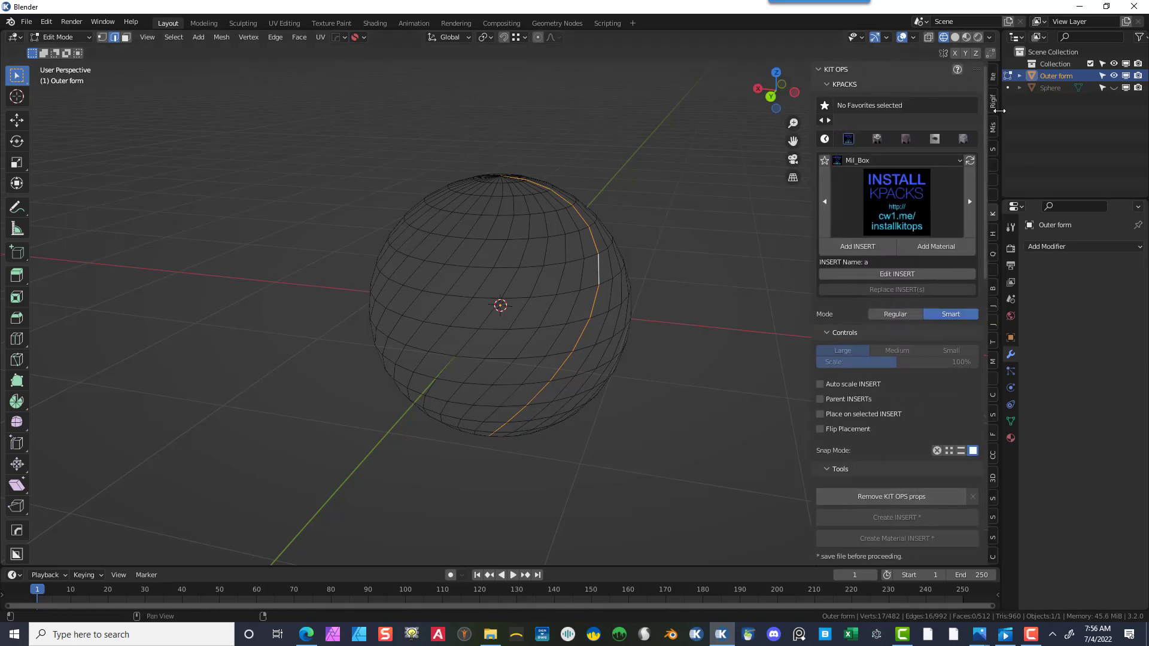
click(990, 148)
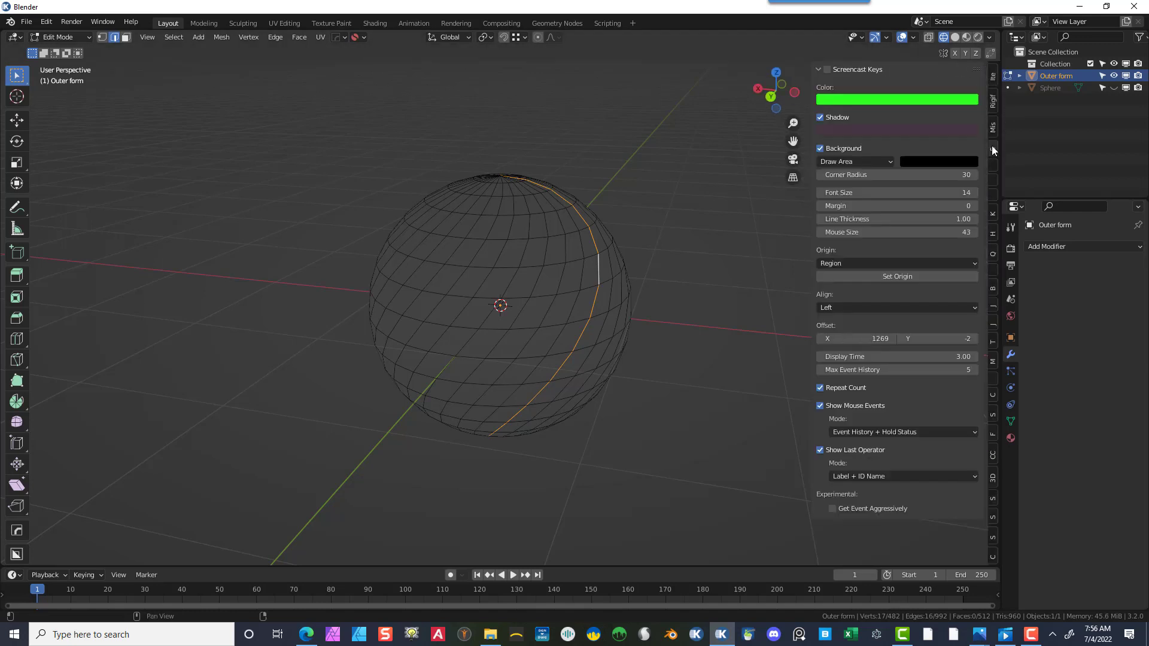
click(826, 70)
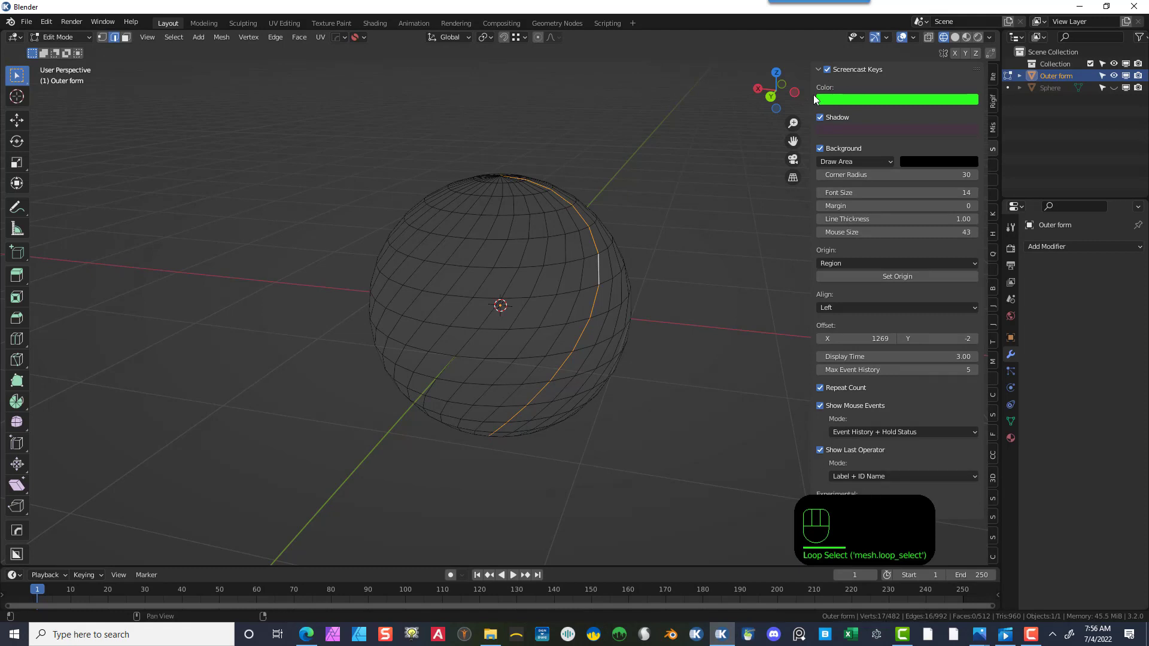
drag(812, 95, 999, 92)
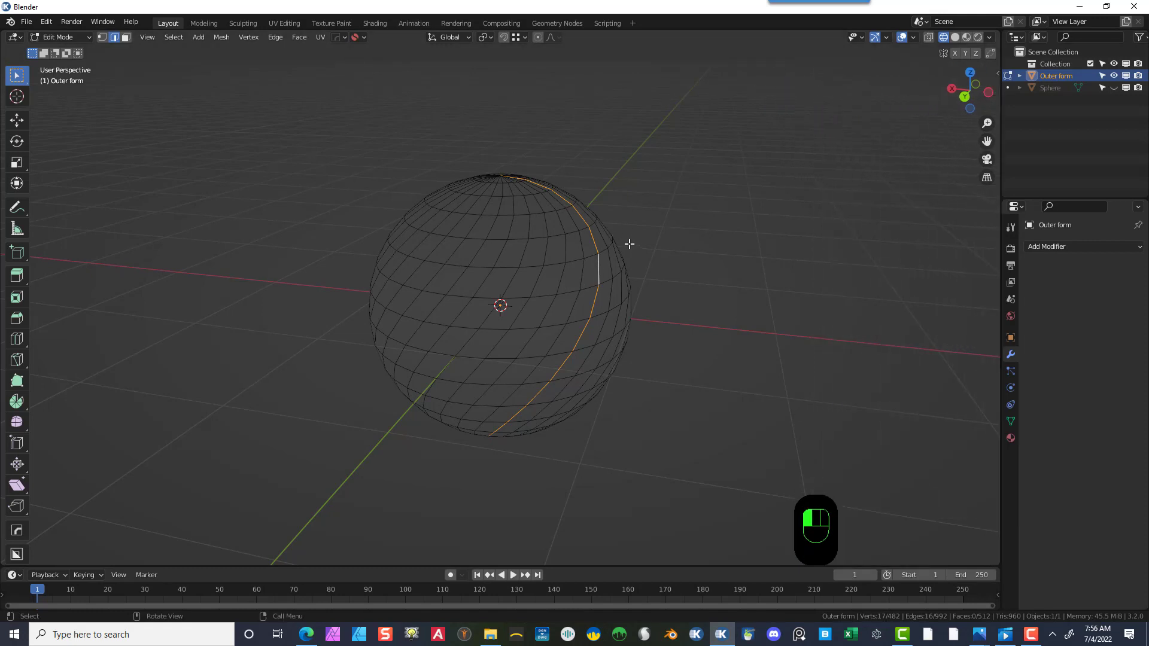
- Duplicate the selected edge loop in place and separate the duplicate into its own object
key(shift)
key(shift+d)
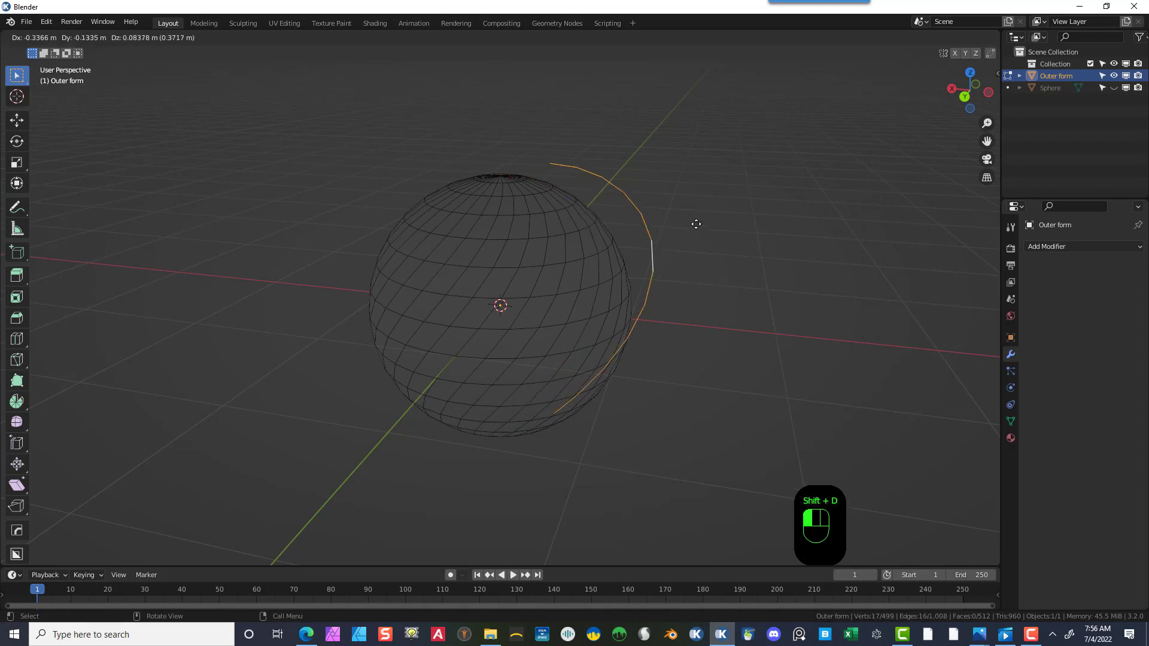
right_click(763, 186)
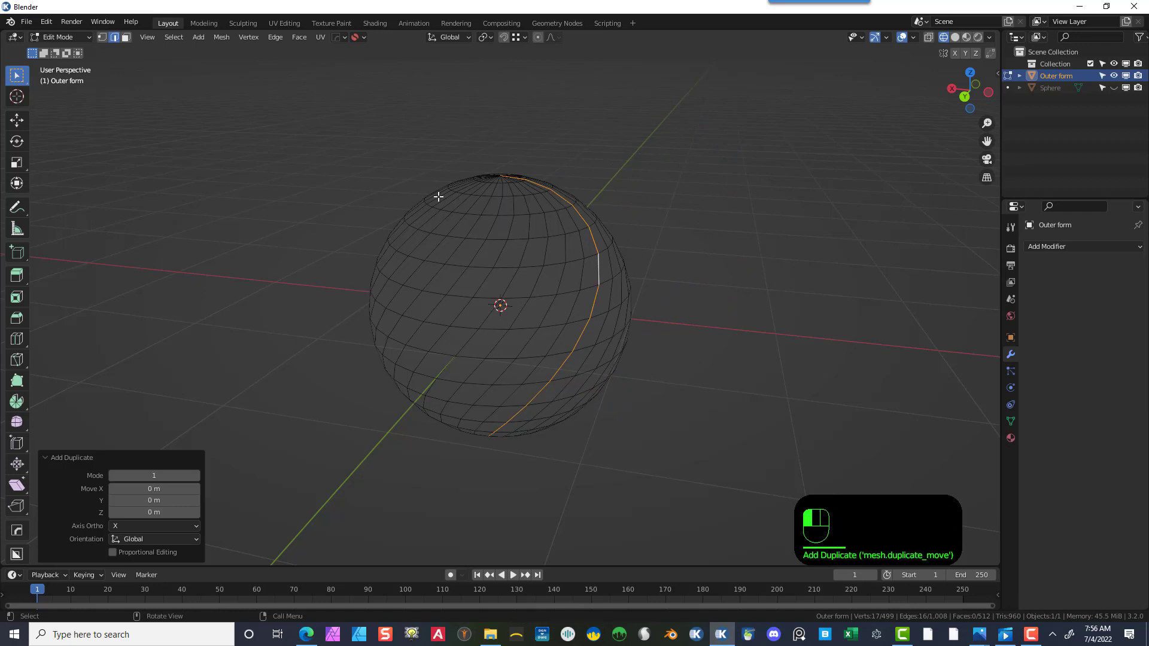
click(224, 36)
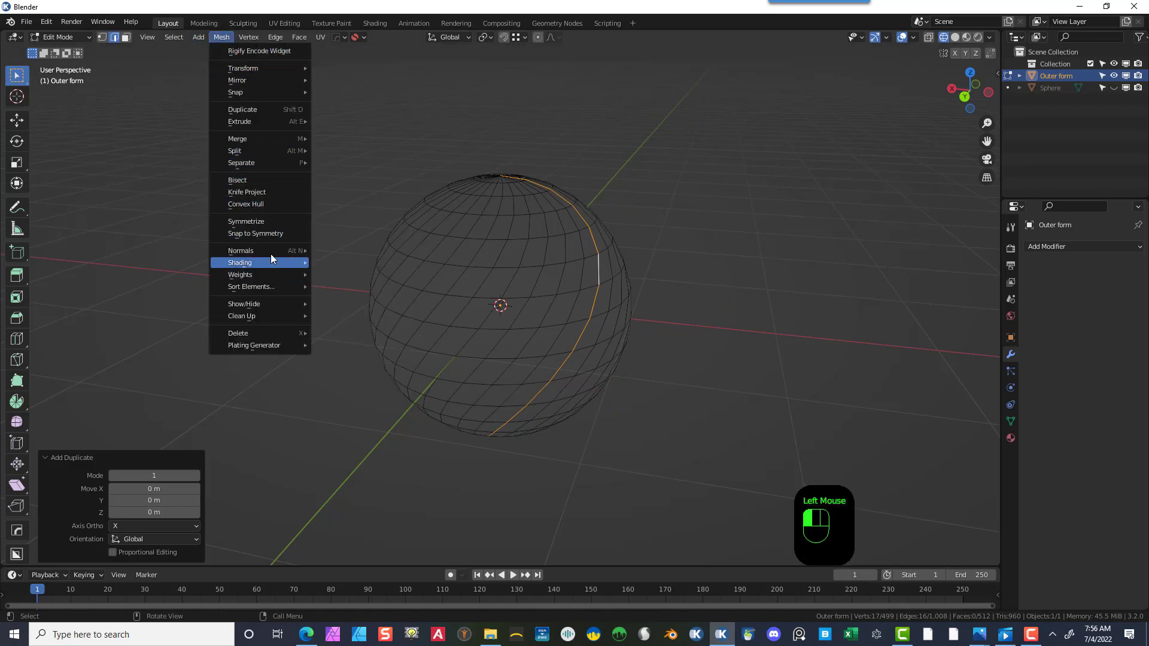
mouse_move(273, 161)
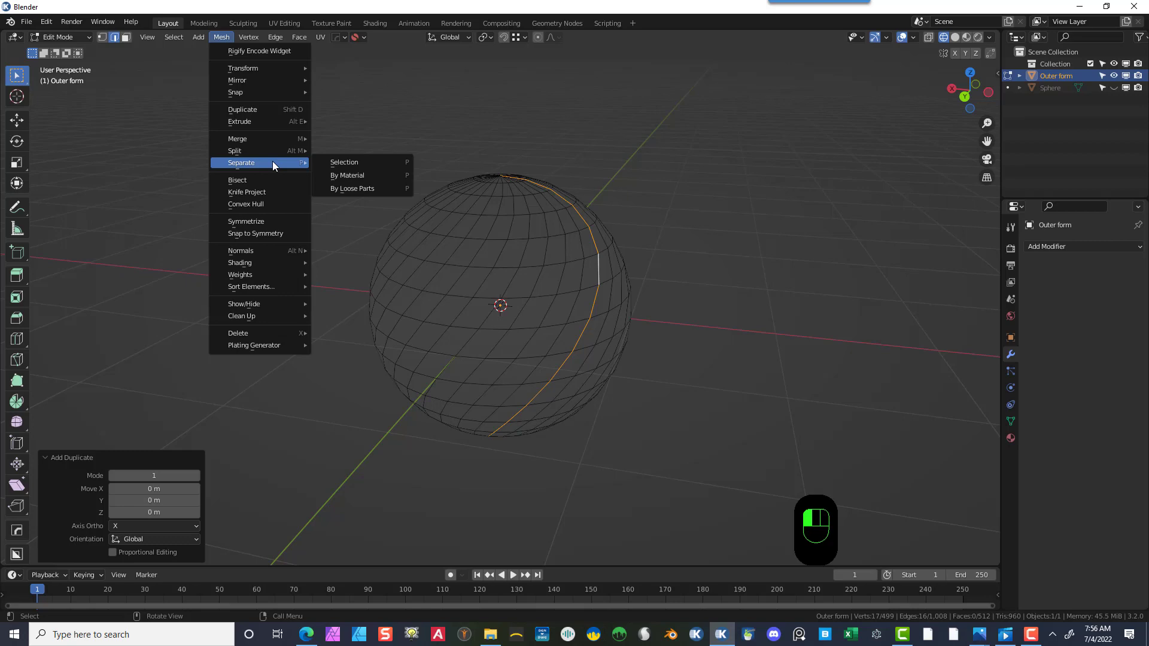
click(335, 161)
- Return to Object Mode, select the twisted Outer form sphere and delete it
click(86, 36)
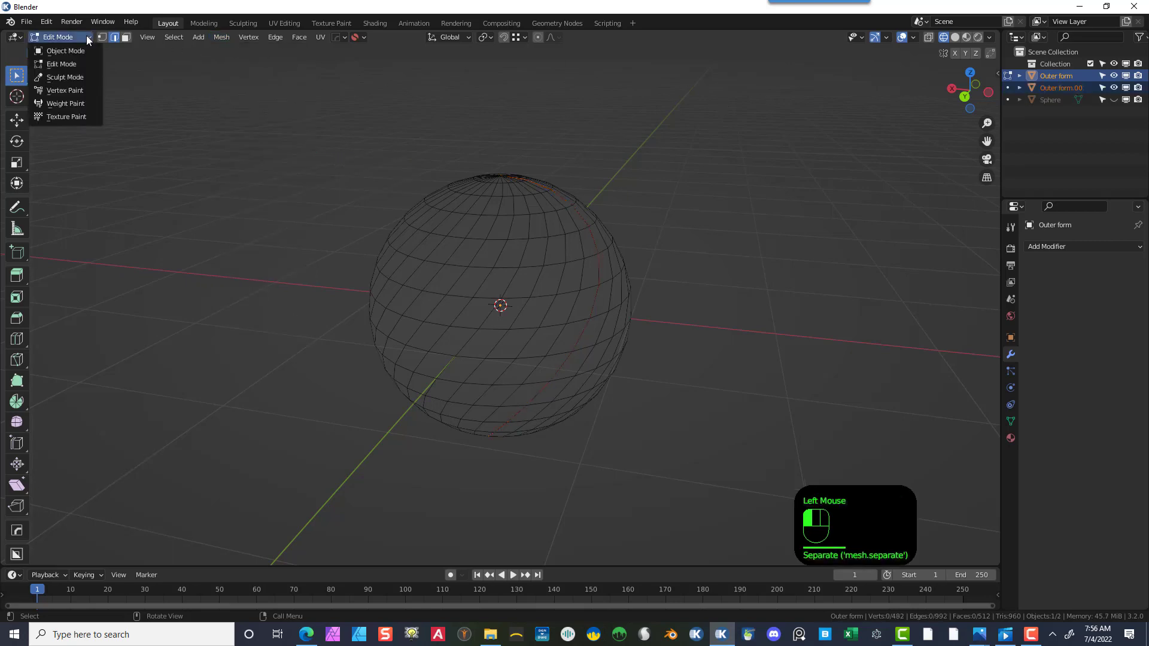
click(90, 49)
click(491, 218)
click(520, 259)
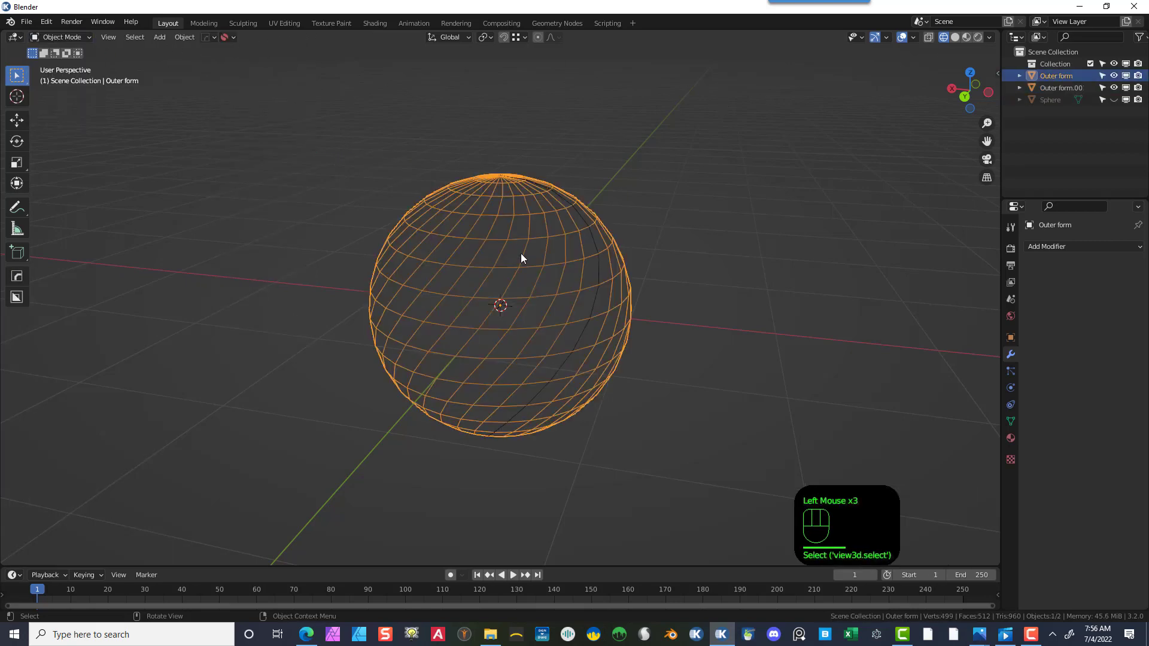
click(598, 277)
click(598, 274)
click(696, 236)
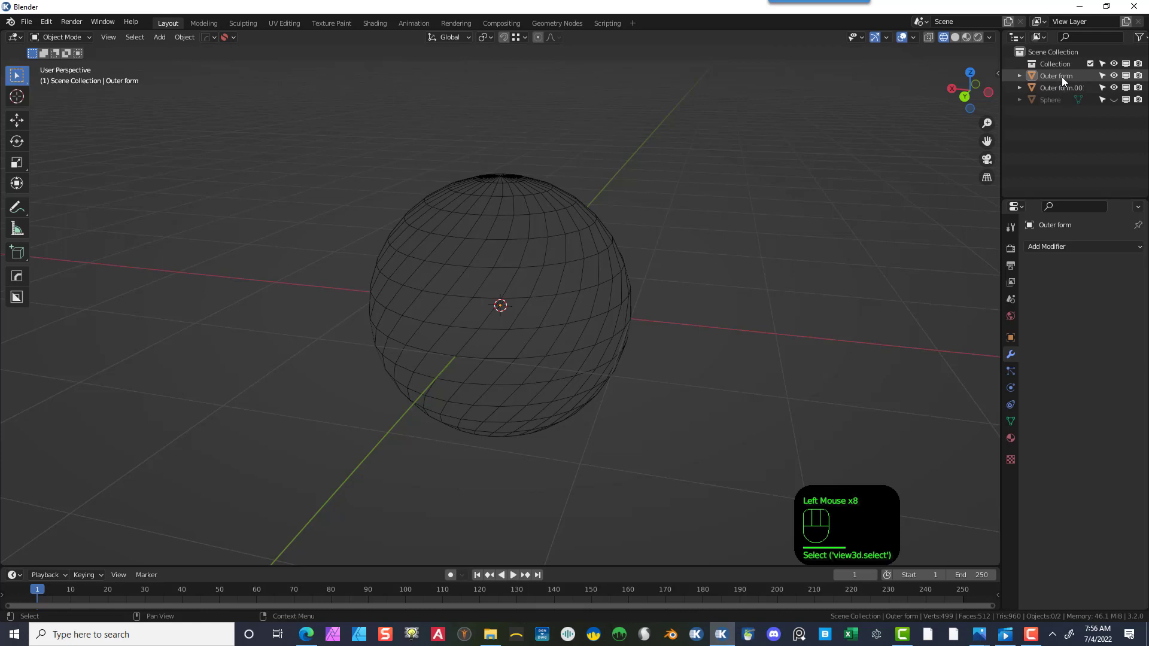
click(541, 317)
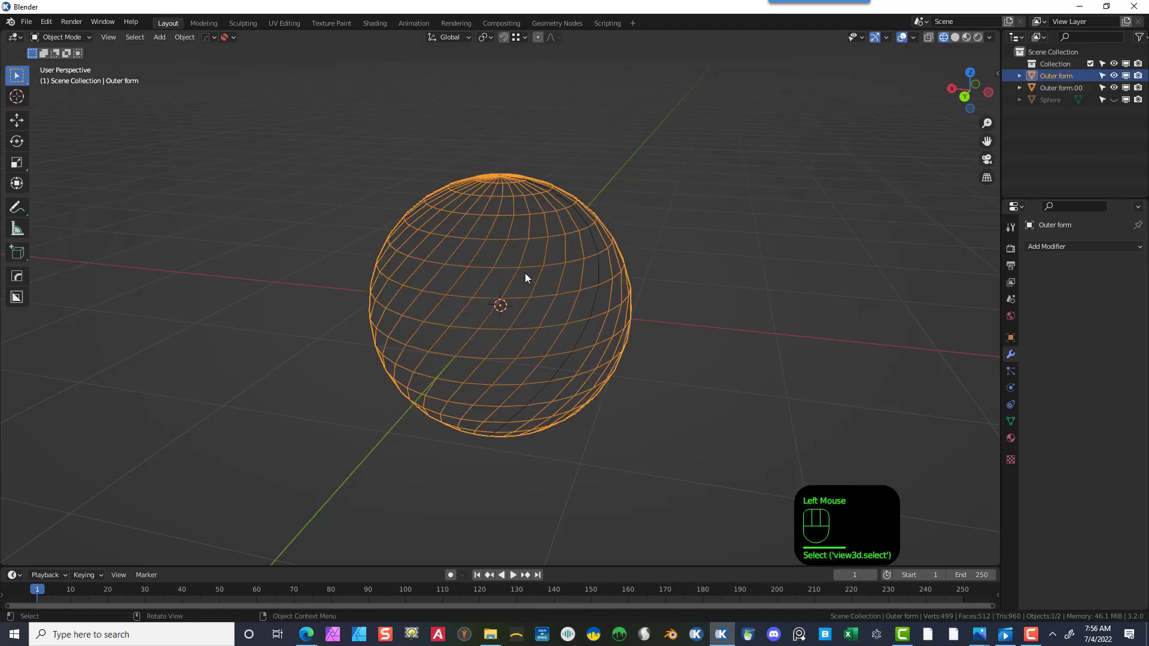
key(Delete)
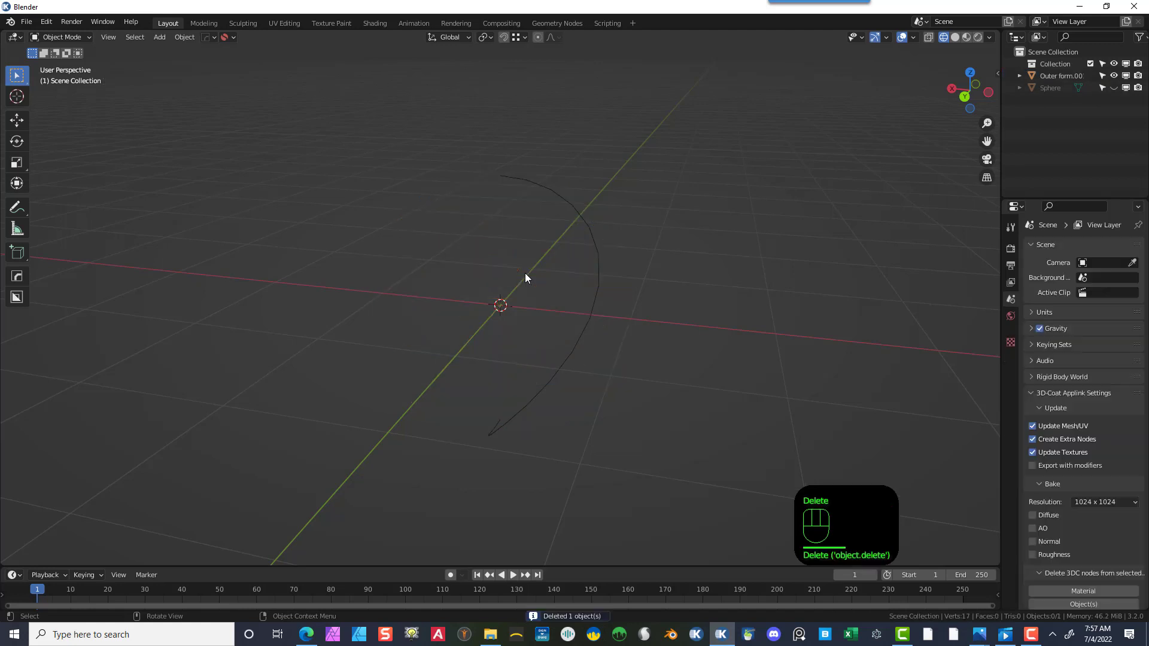
- Enter Edit Mode on the separated edge object and delete the vertices at its top and bottom ends in vertex select mode
click(581, 223)
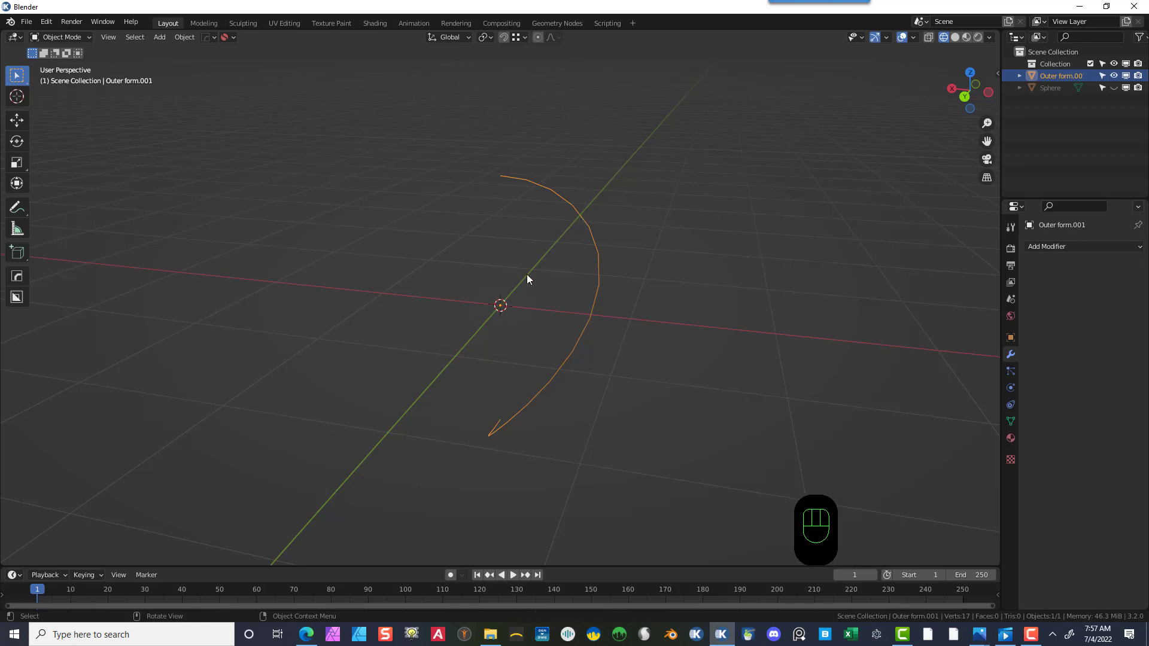
middle_drag(619, 234, 654, 257)
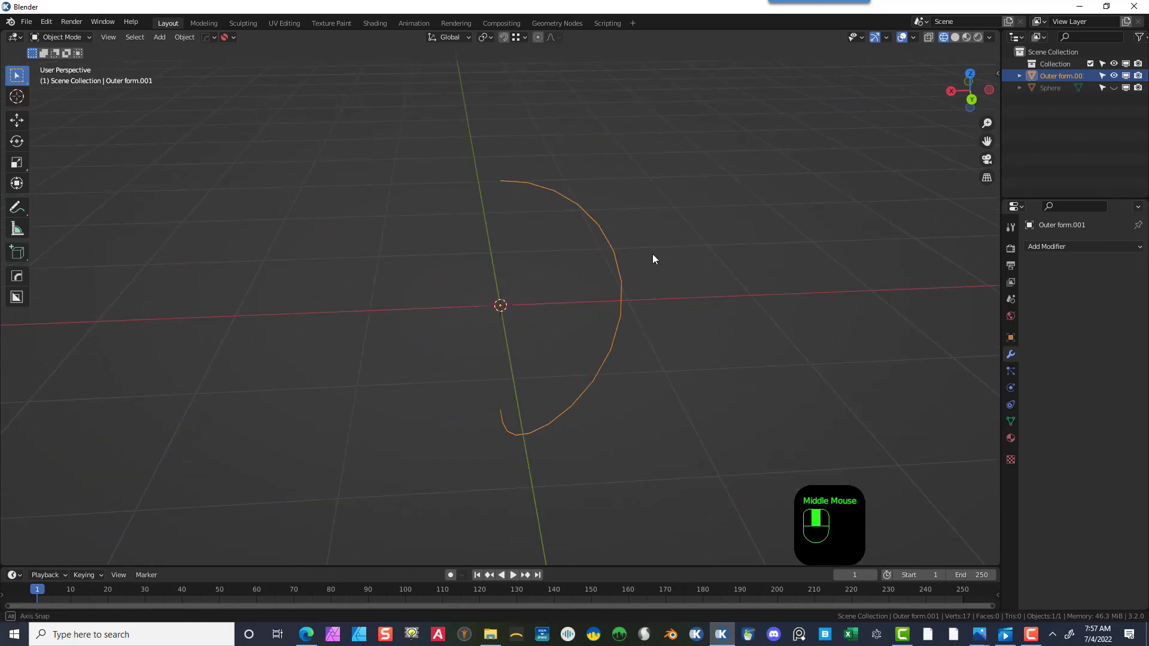
click(66, 37)
click(64, 61)
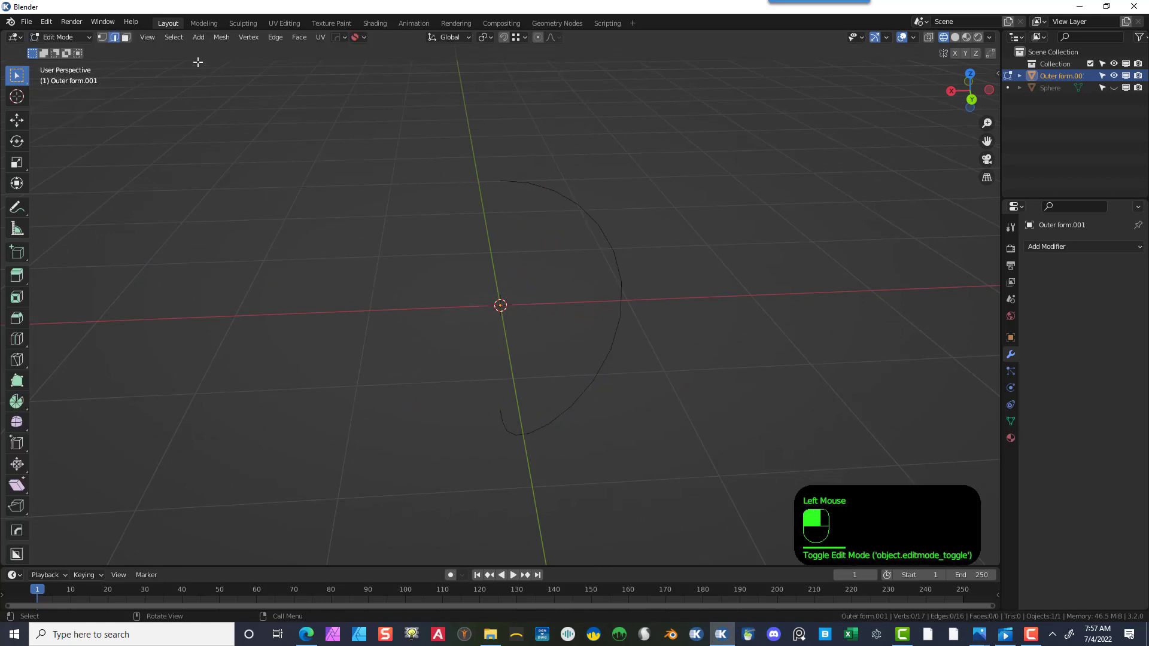
click(101, 37)
middle_drag(418, 383, 491, 359)
drag(450, 106, 537, 204)
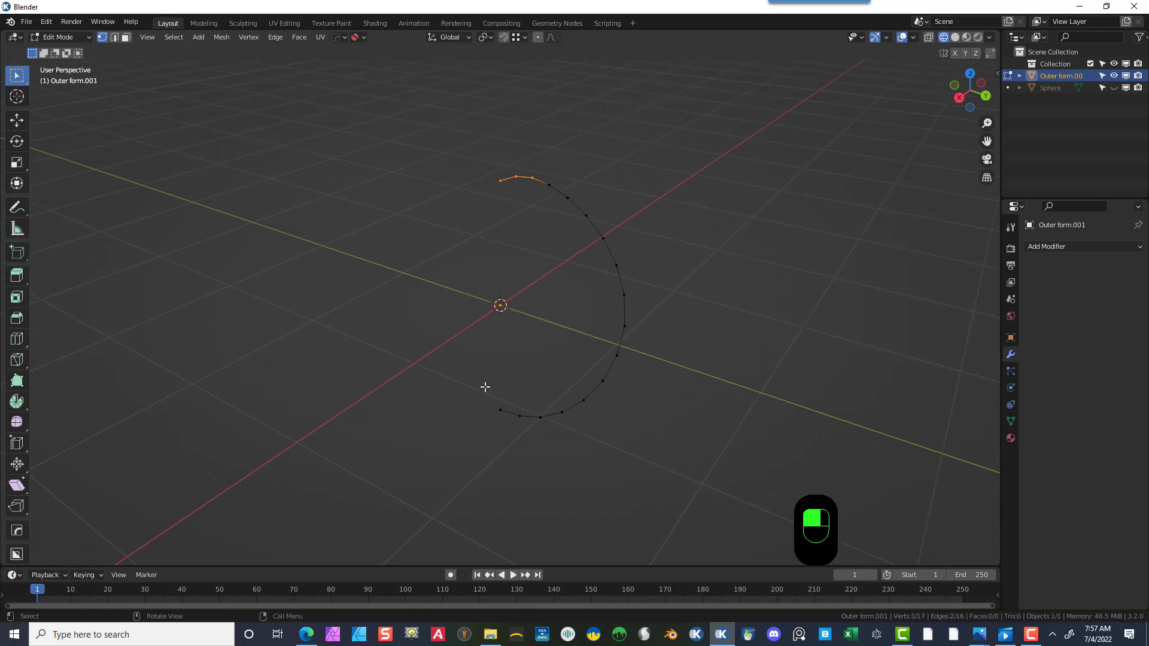
shift+drag(476, 386, 543, 437)
key(Delete)
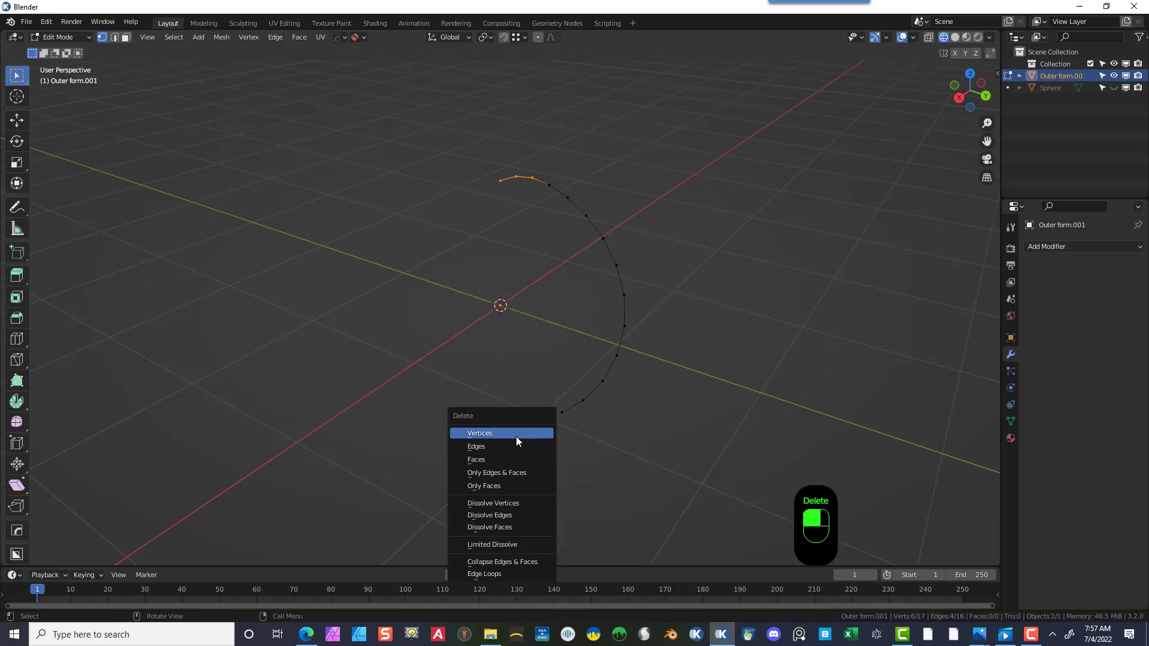
click(516, 435)
- In right orthographic view, extrude the top end vertex of the edge straight up along Z by about 0.47 m
middle_drag(675, 269, 712, 254)
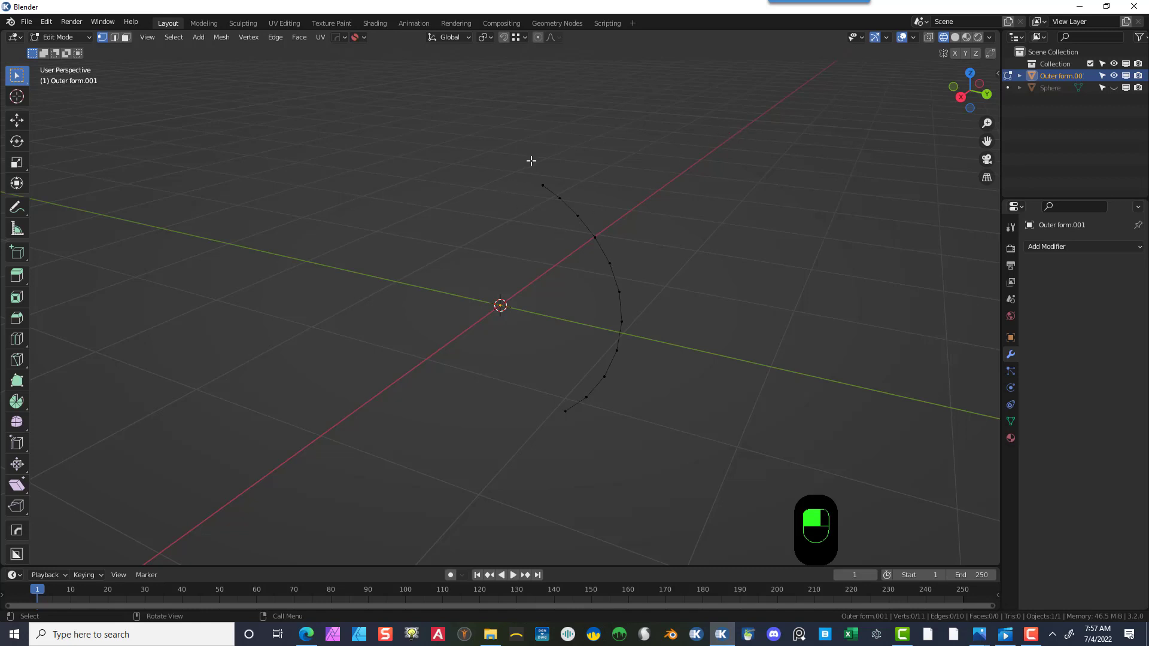
drag(531, 160, 556, 193)
key(KP_1)
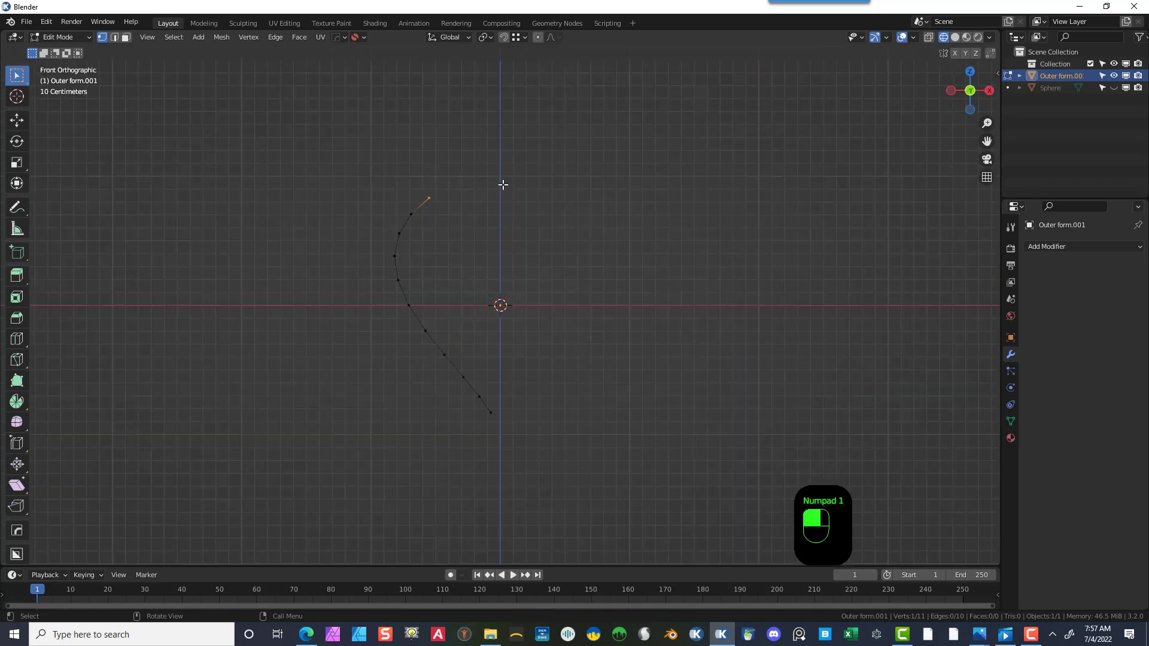
key(KP_3)
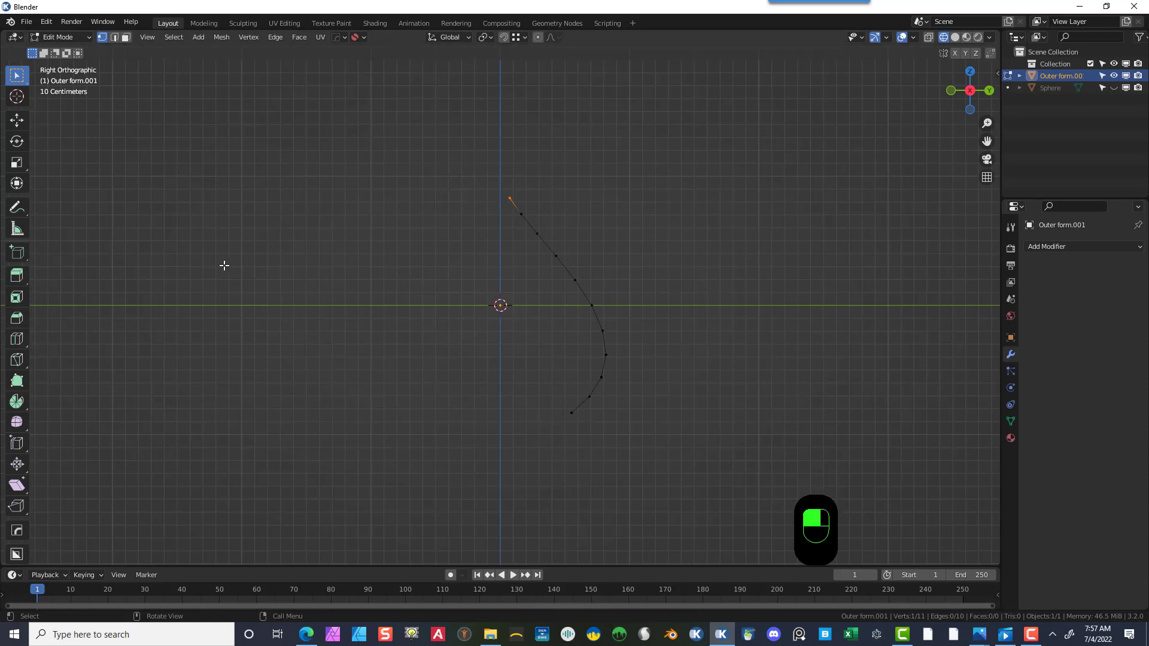
key(e)
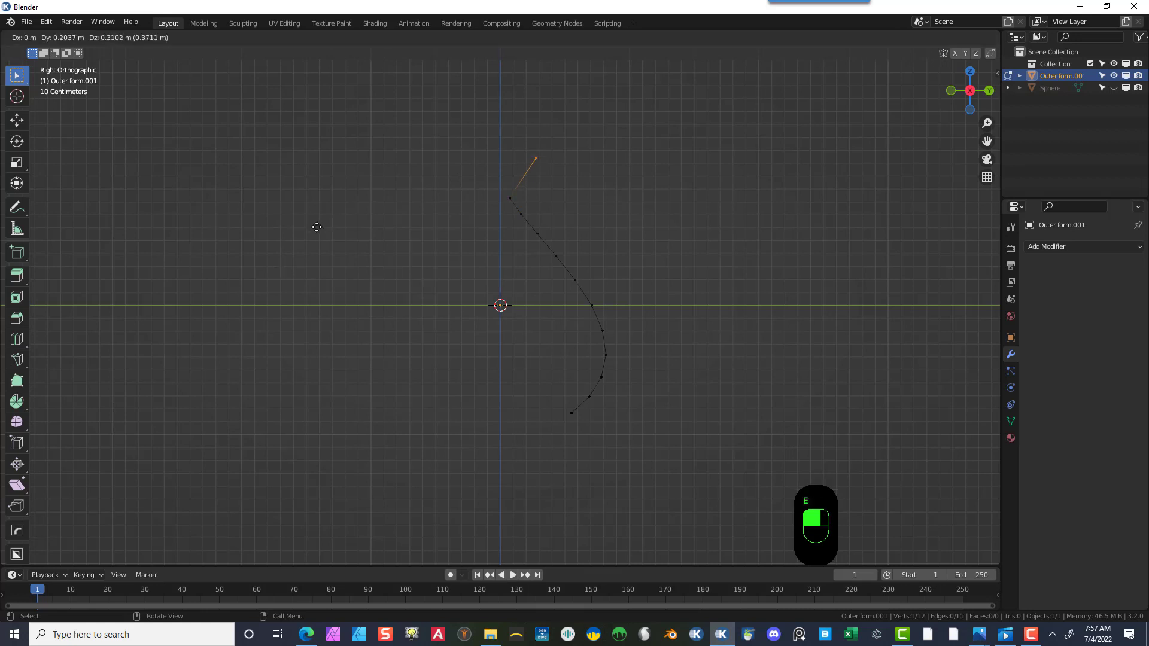
right_click(316, 222)
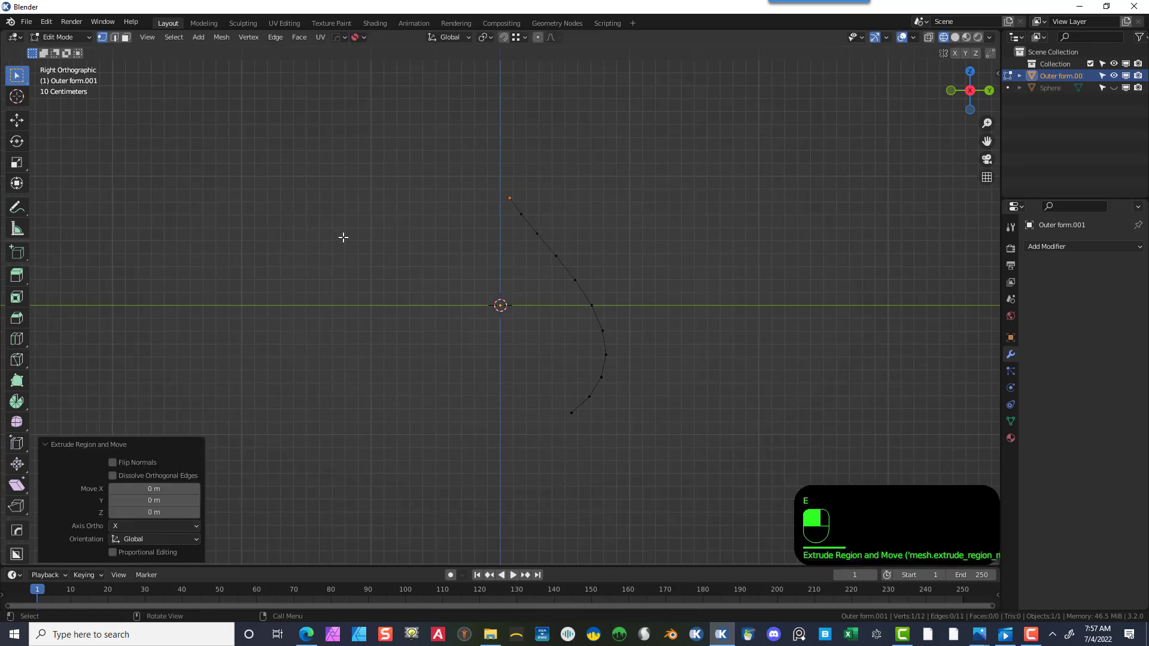
key(g)
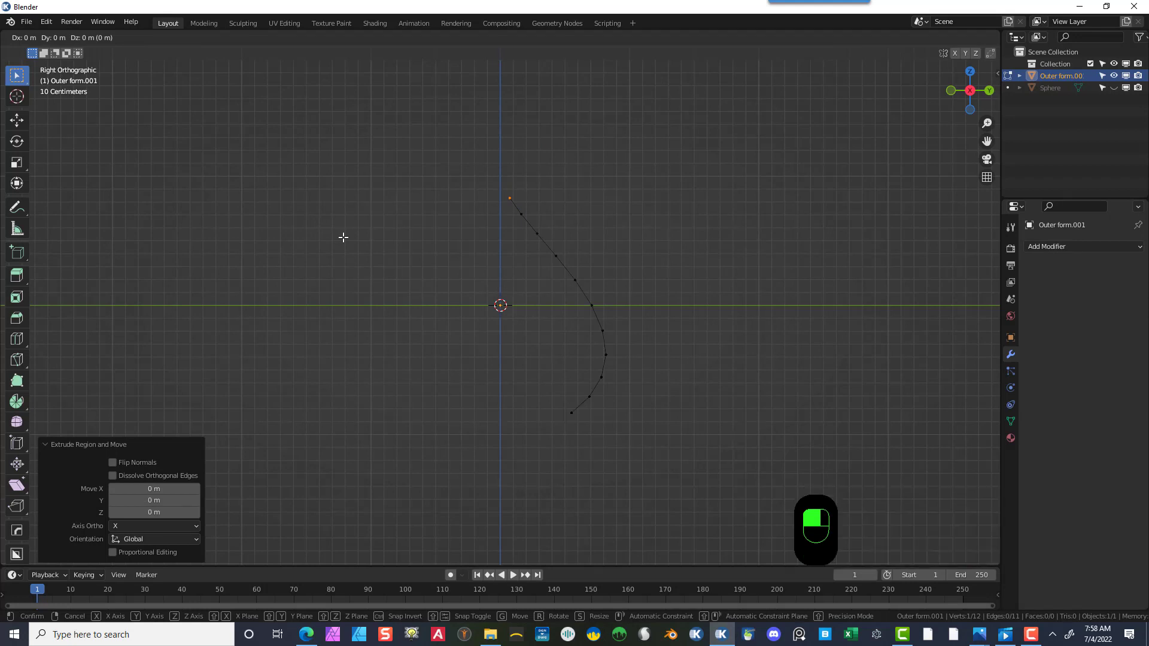
key(z)
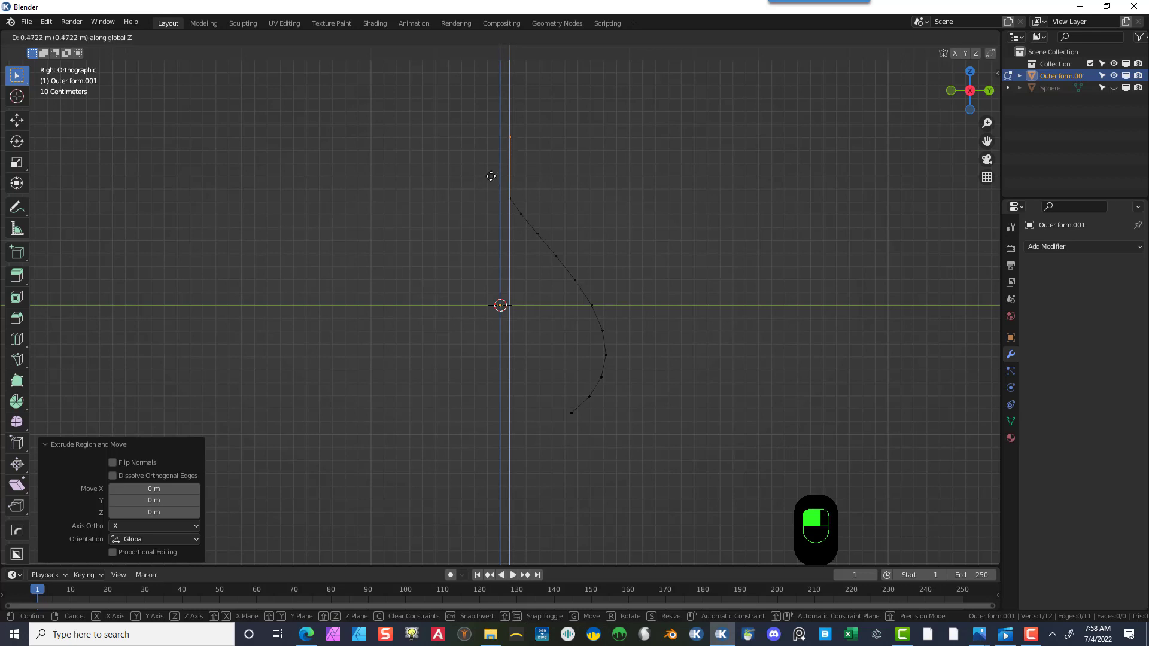
click(490, 176)
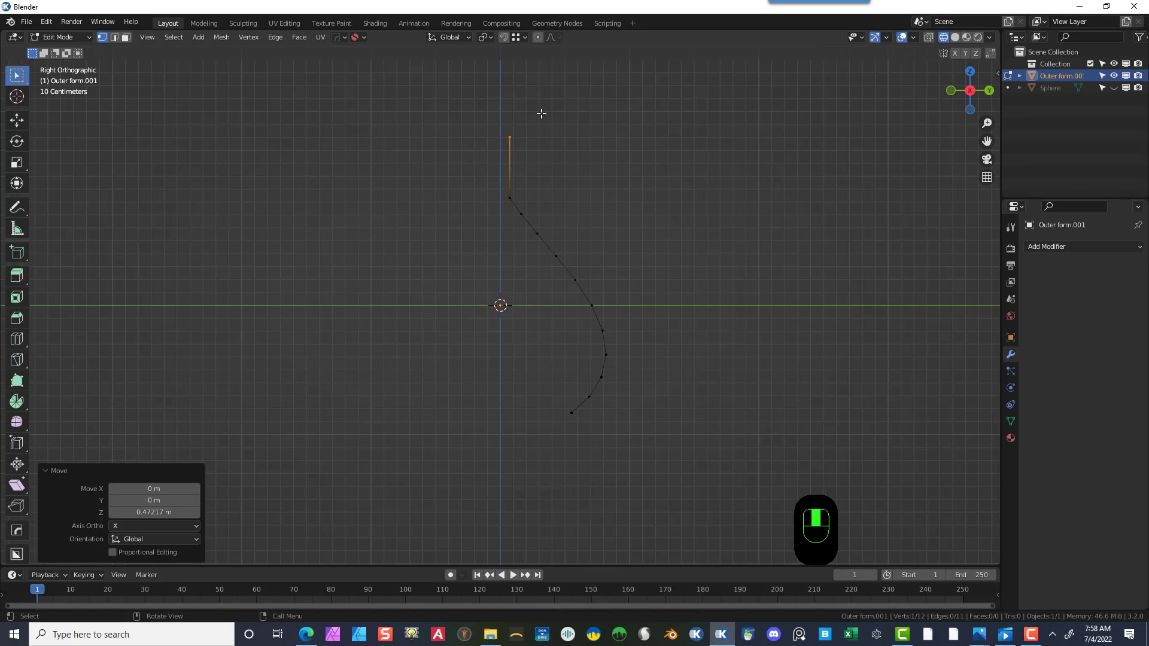
- Extrude the bottom end vertex straight down along Z by about 0.47 m
drag(529, 383, 584, 426)
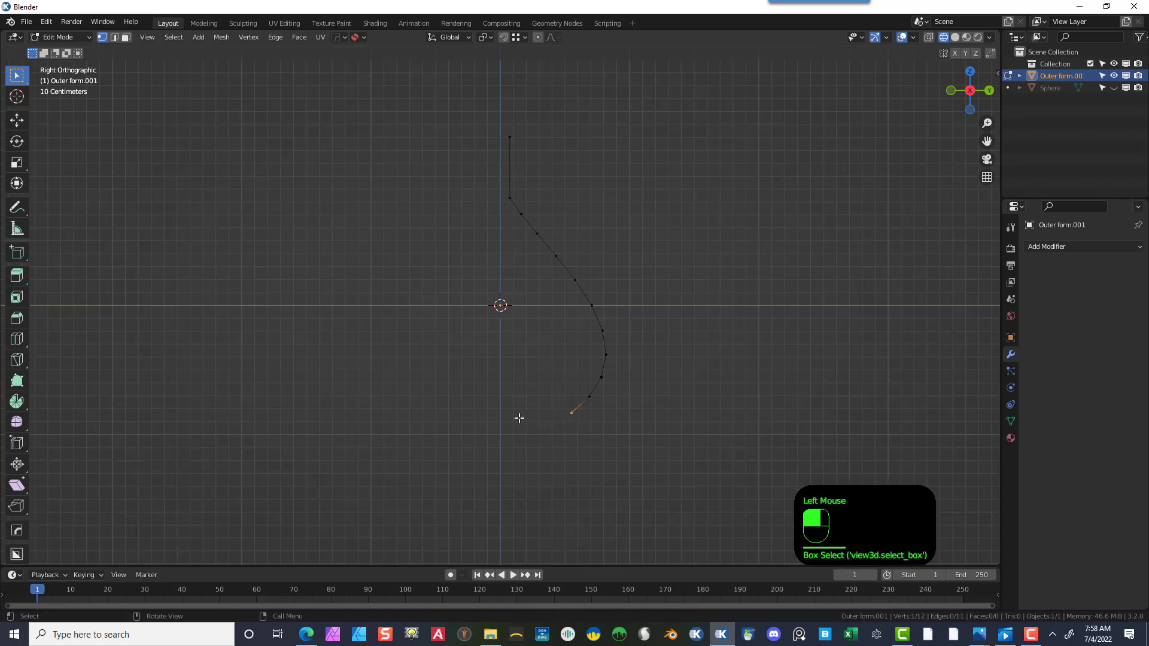
key(e)
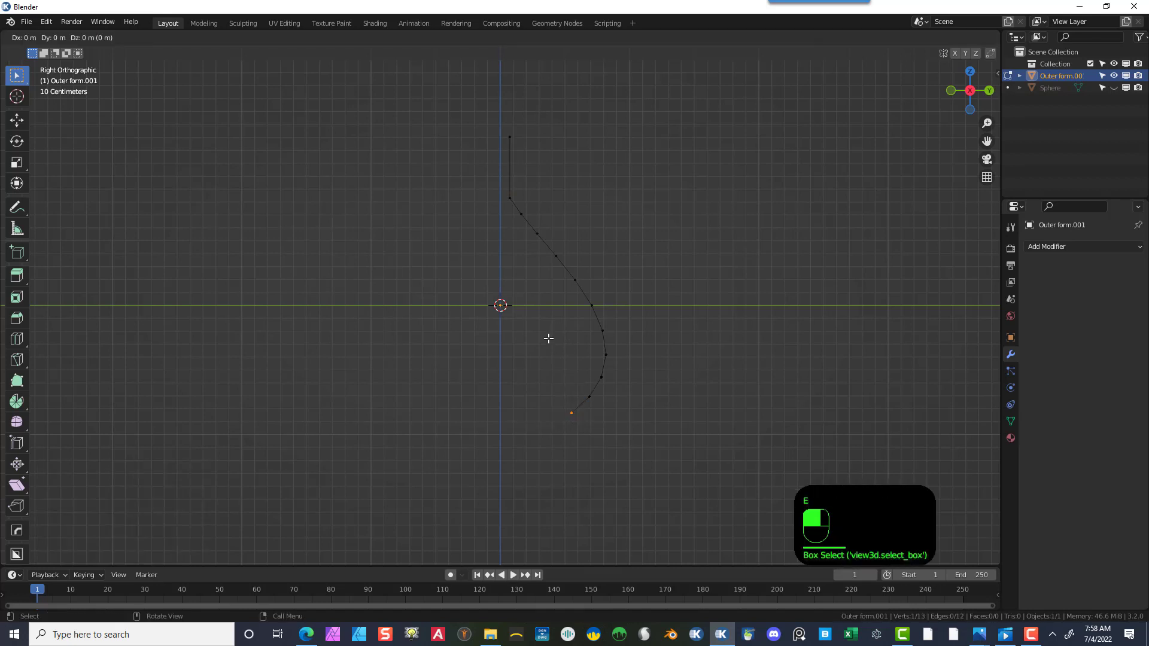
right_click(500, 389)
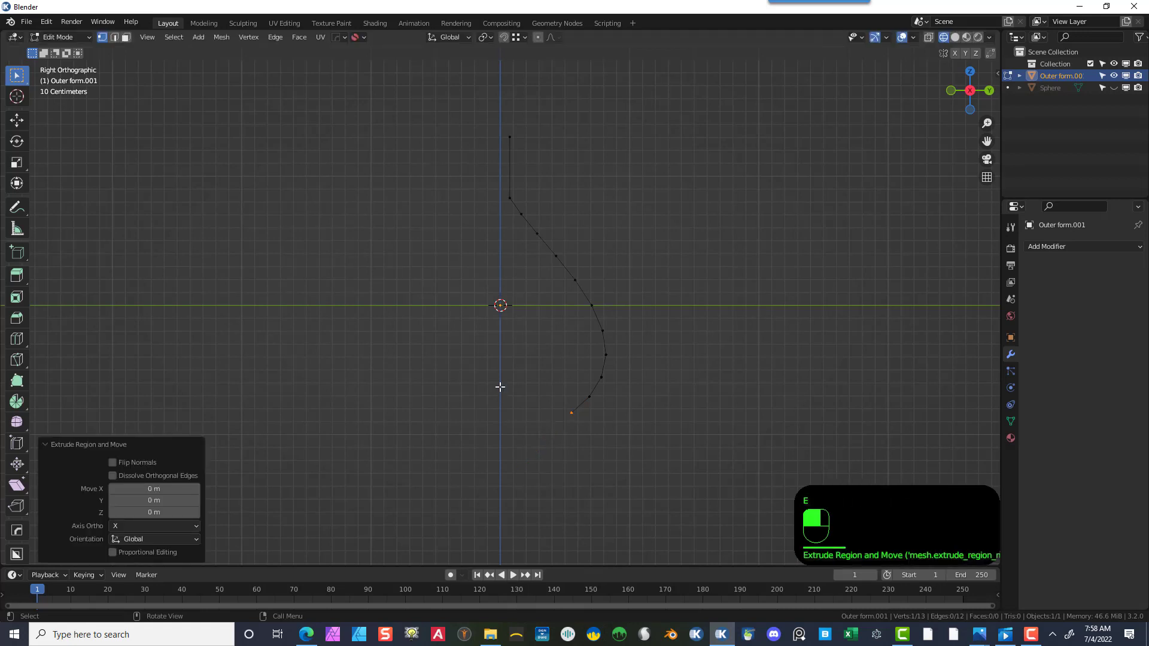
key(g)
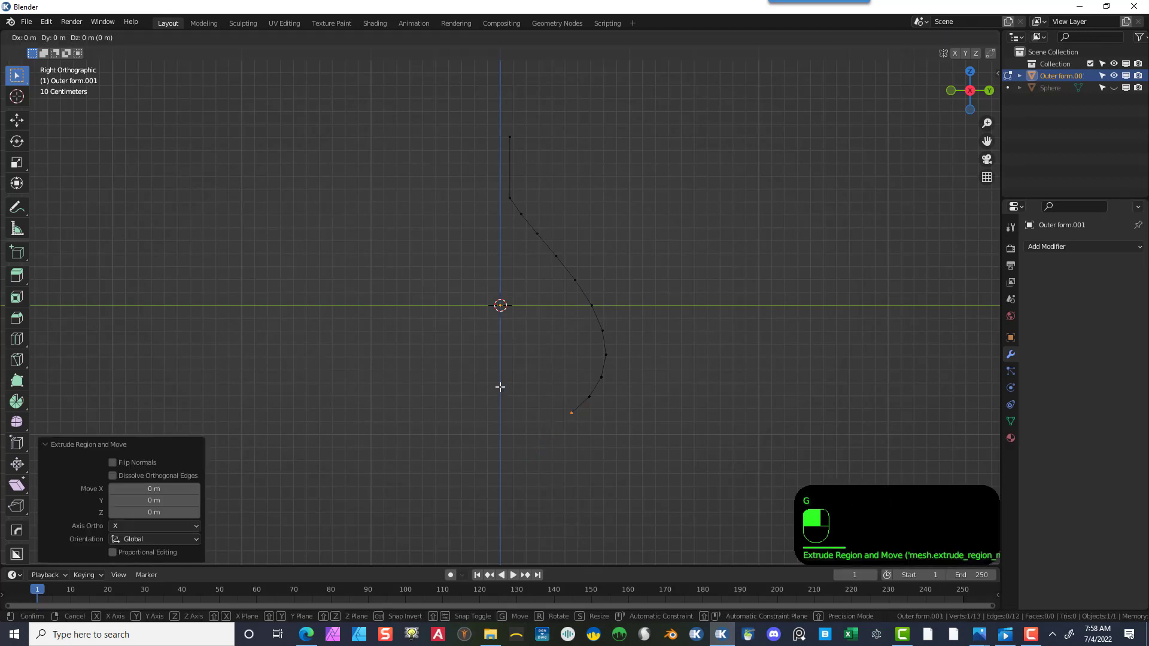
key(z)
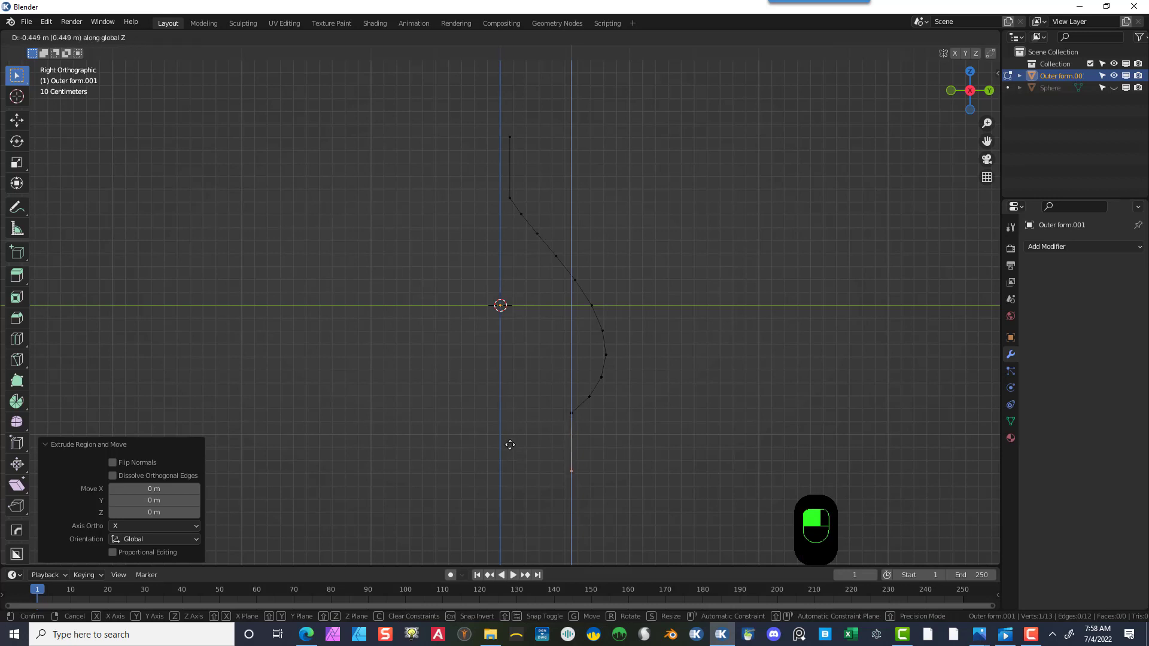
click(510, 447)
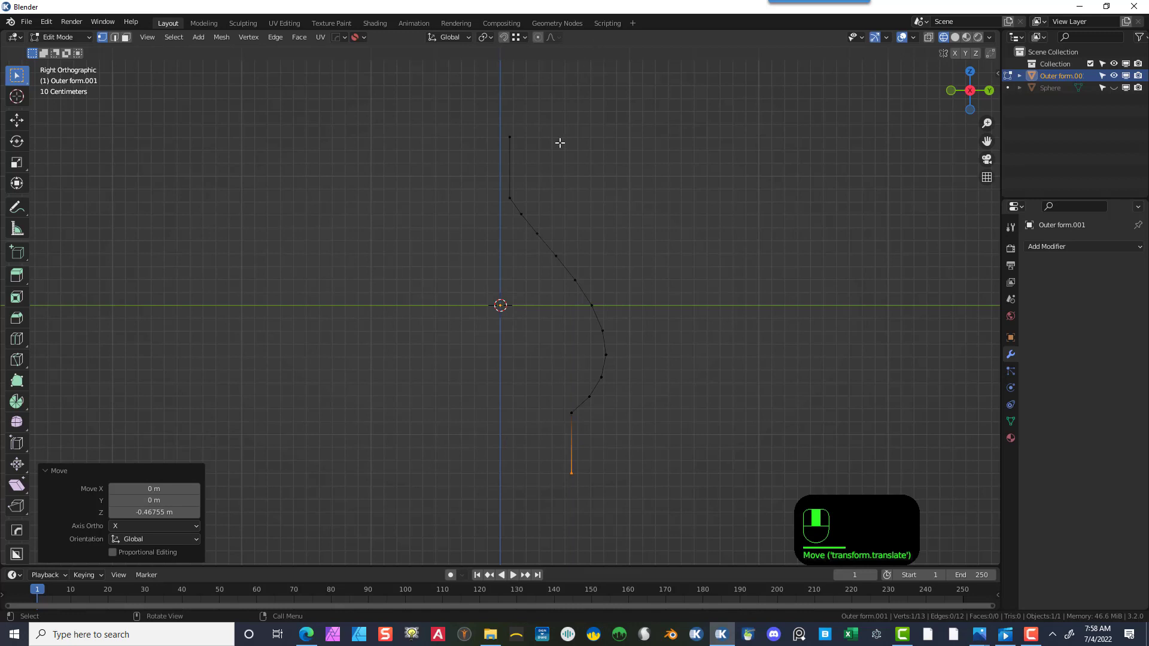
- Extrude the top end vertex diagonally up and outward, about 0.22 m in Y and 0.19 m in Z
drag(569, 116, 488, 149)
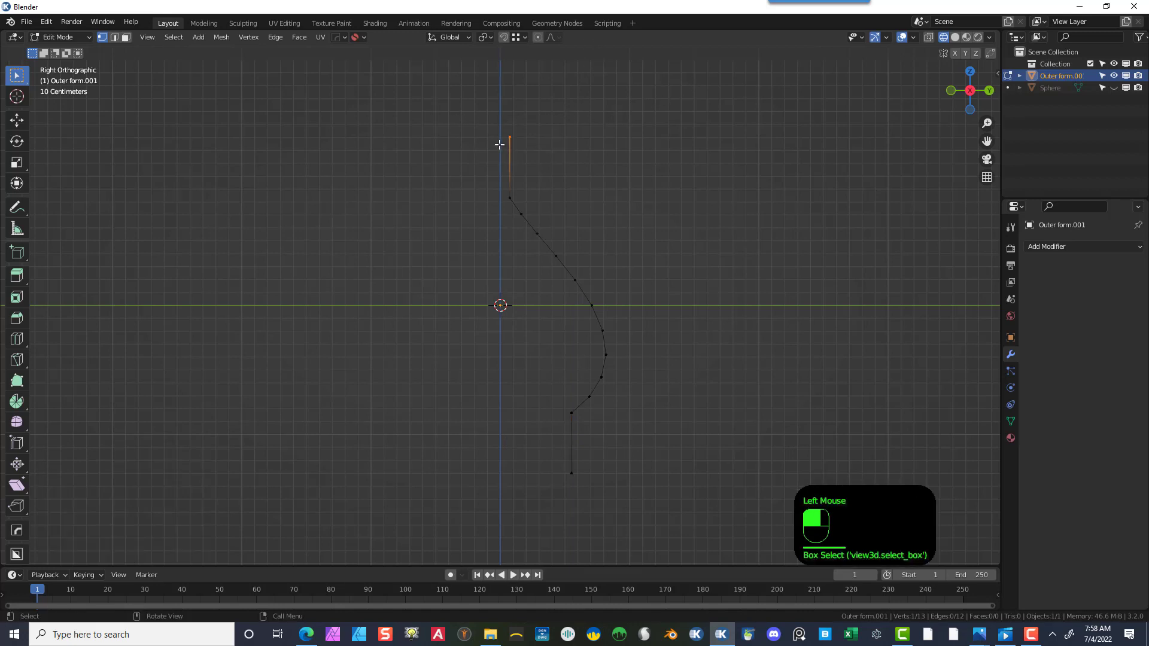
key(e)
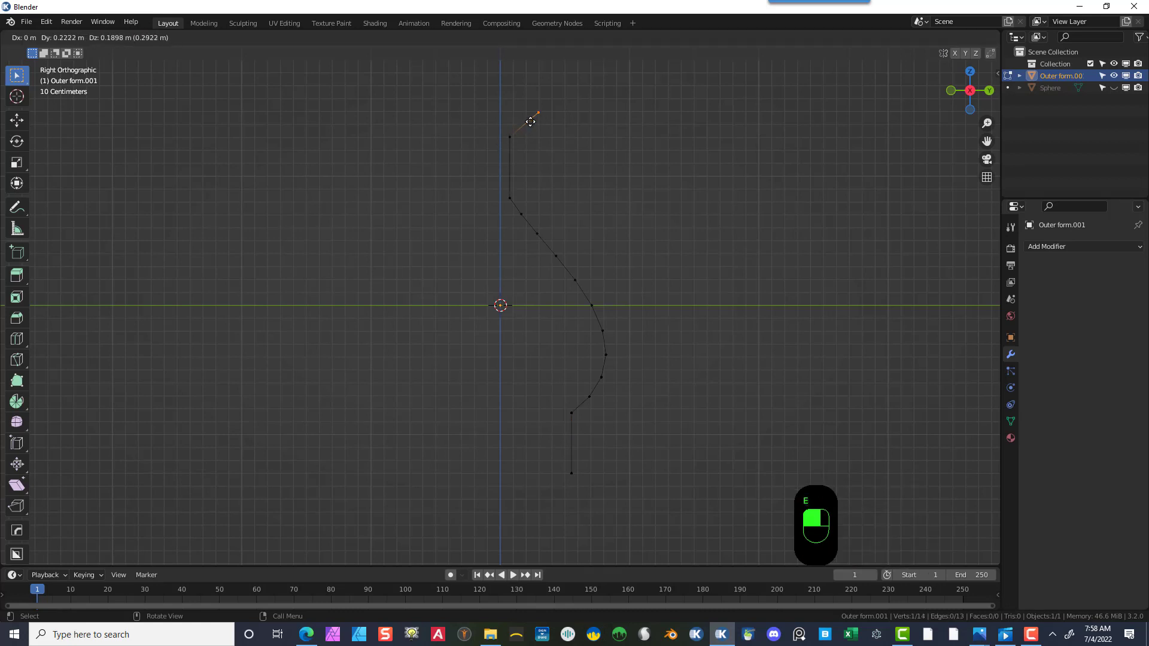
click(530, 121)
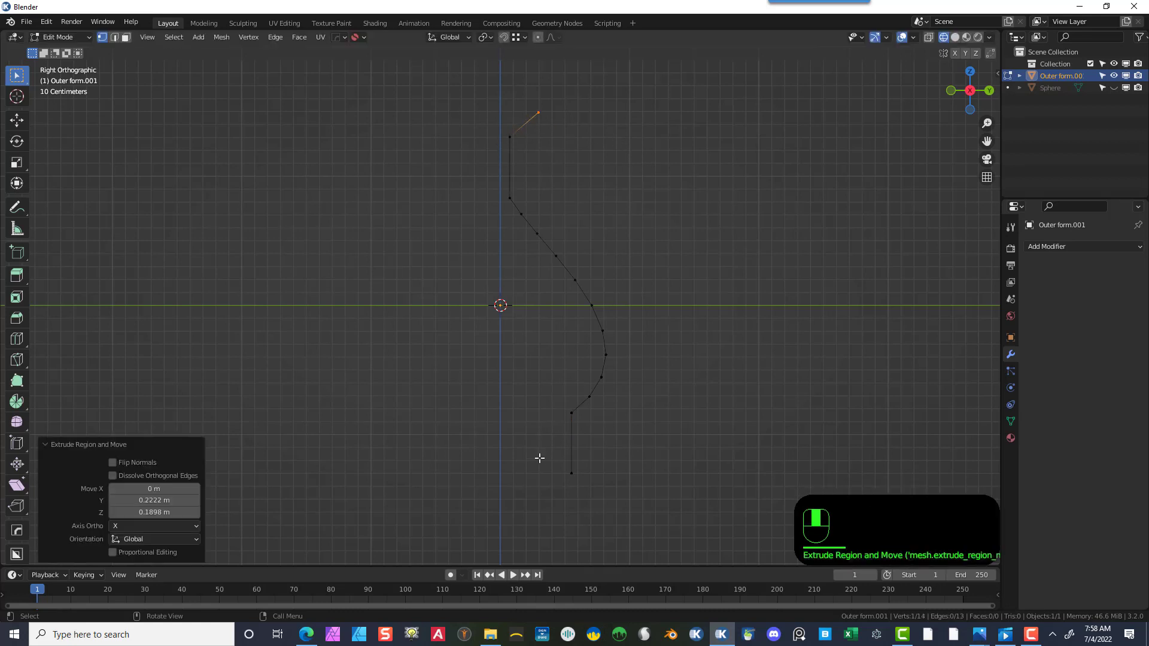
- Extrude the bottom end vertex diagonally down and outward, about 0.15 m in Y and -0.19 m in Z
drag(539, 456, 603, 504)
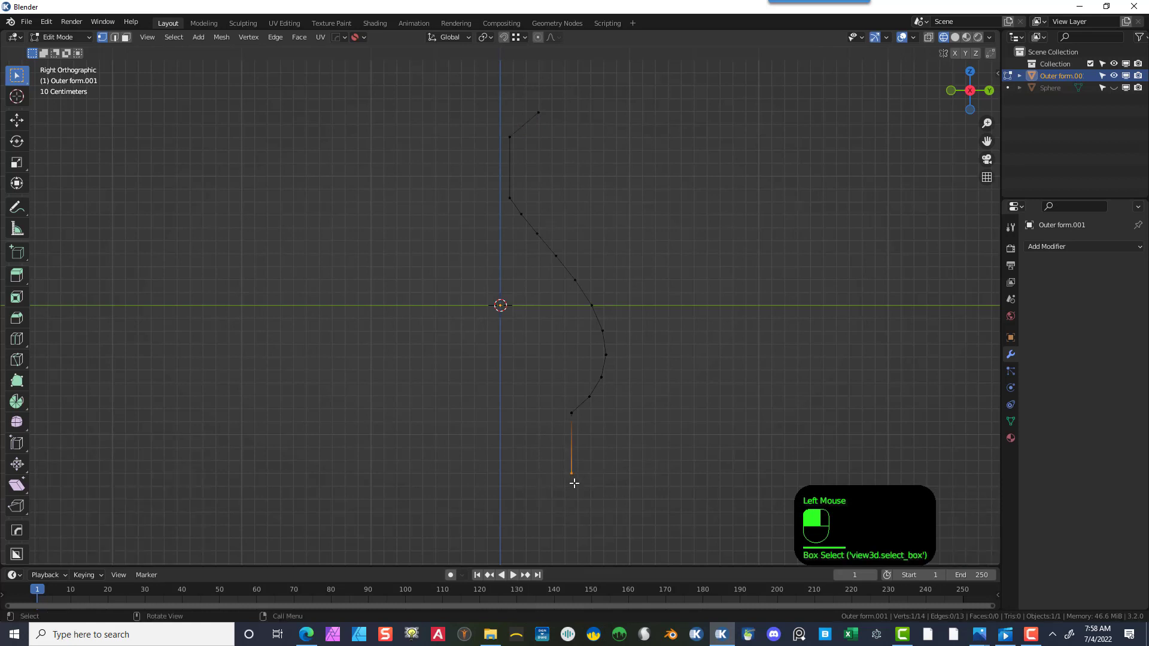
key(e)
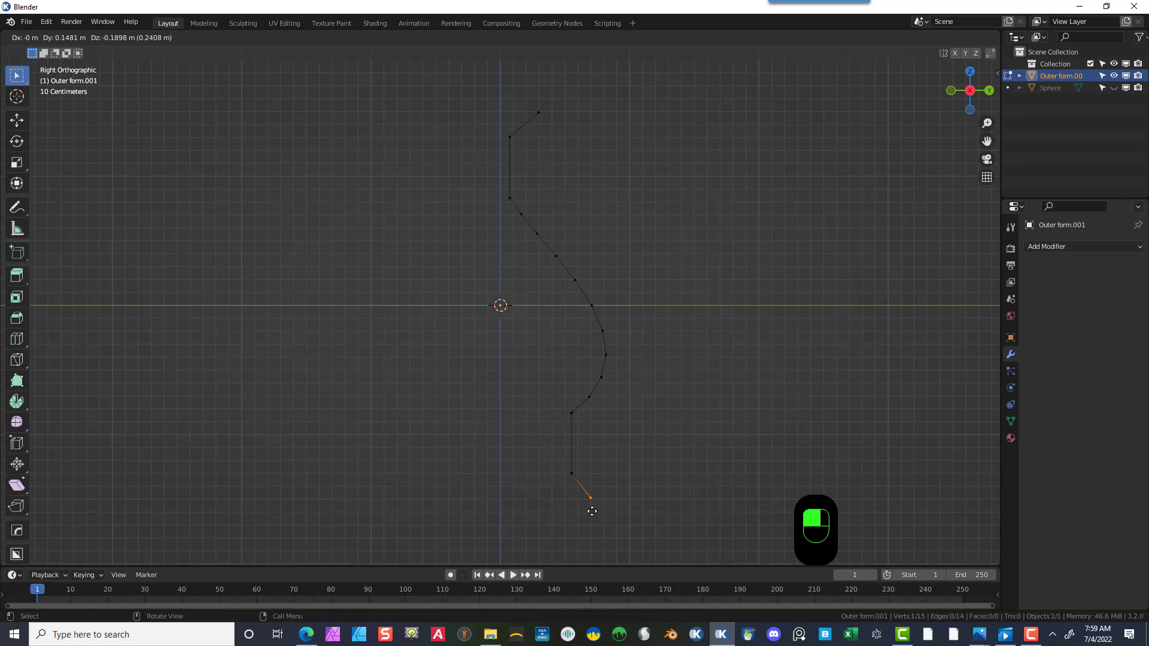
click(592, 511)
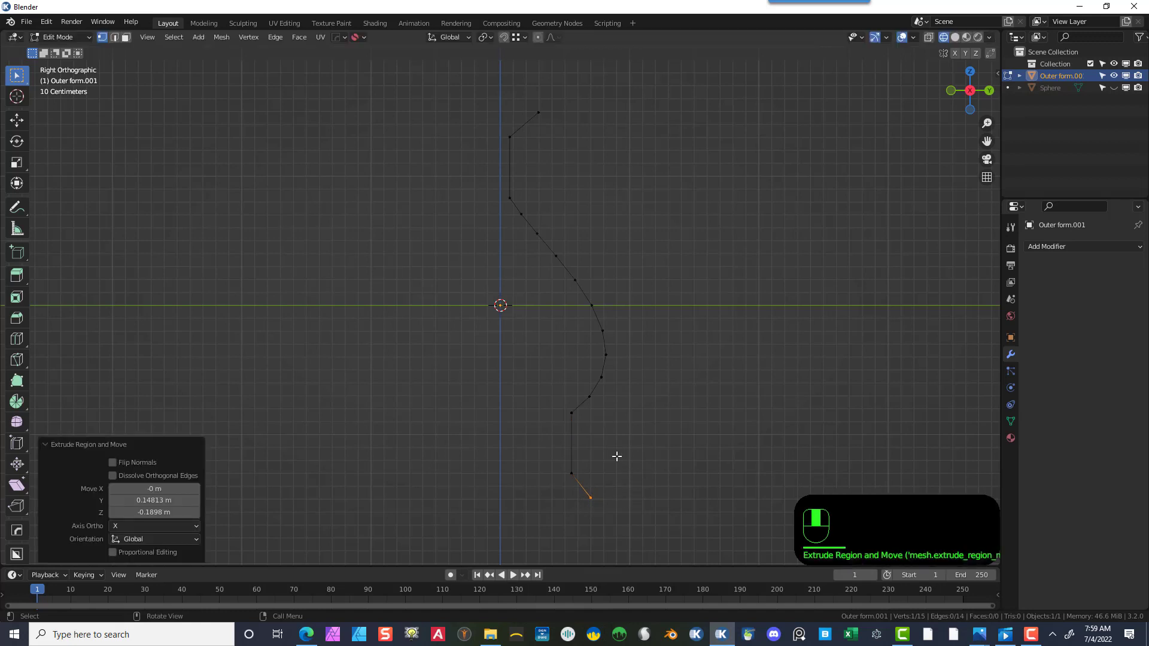
key(e)
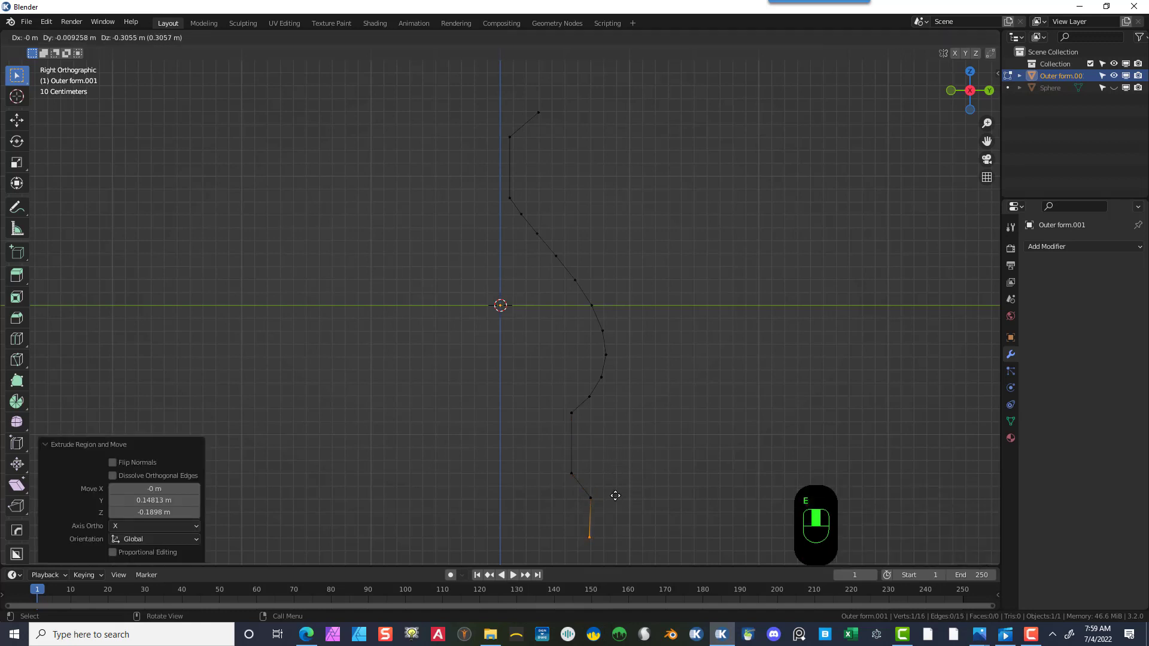
right_click(615, 496)
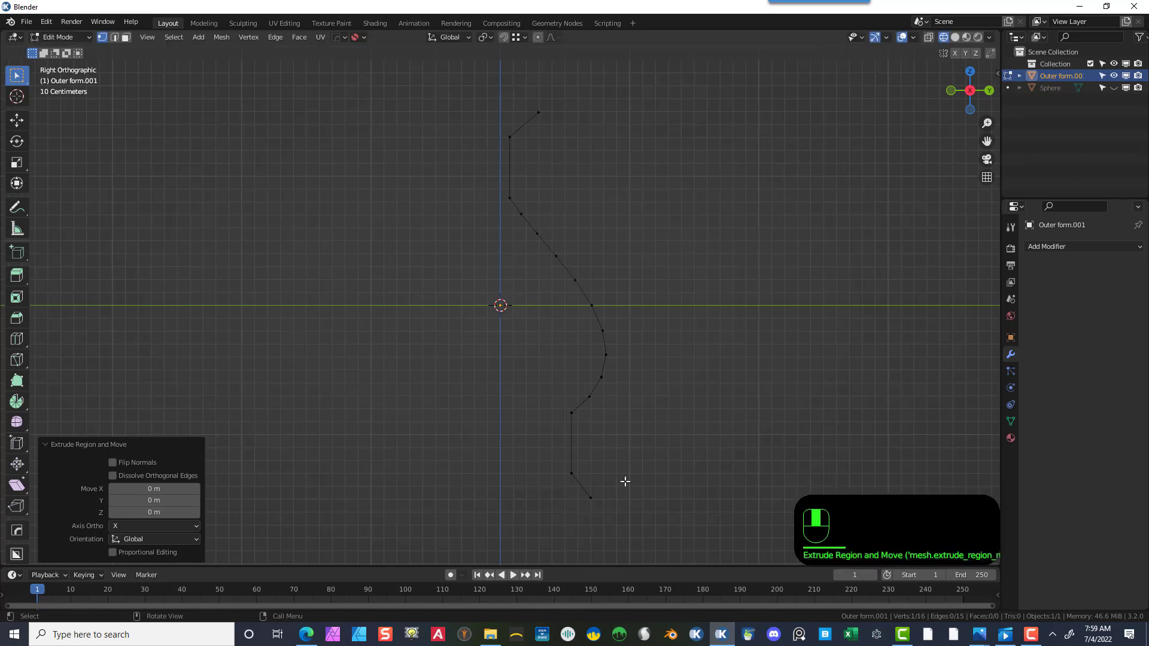
key(ctrl+z)
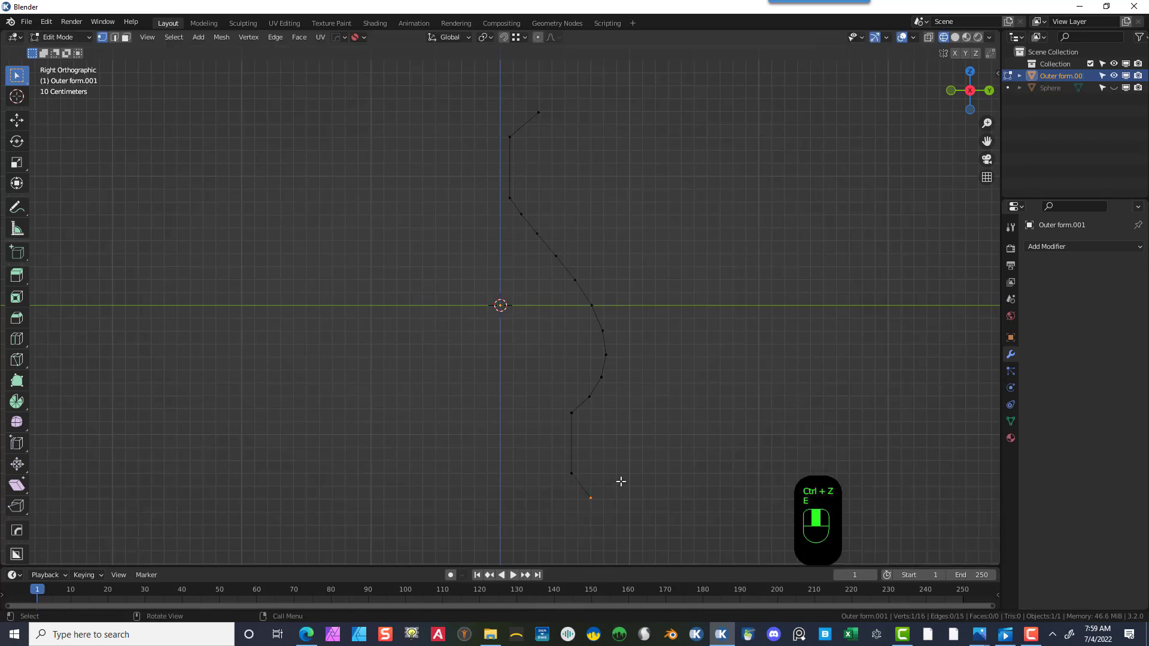
- Extrude the bottom end vertex straight down along Z by about 0.21 m
key(e)
right_click(635, 488)
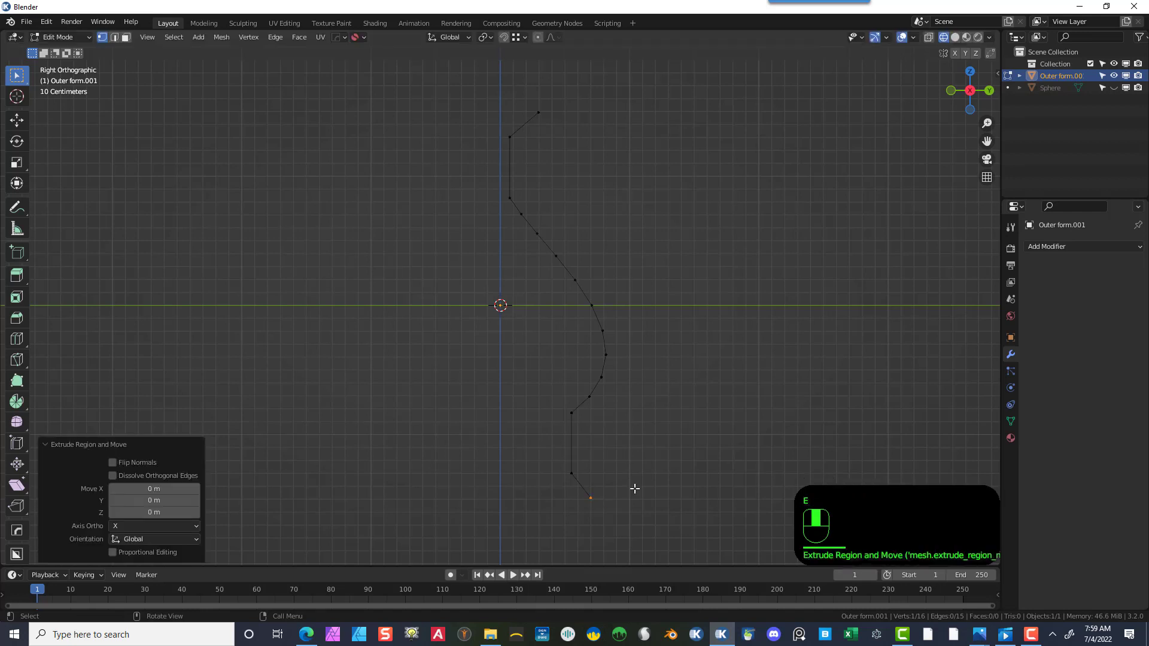
key(g)
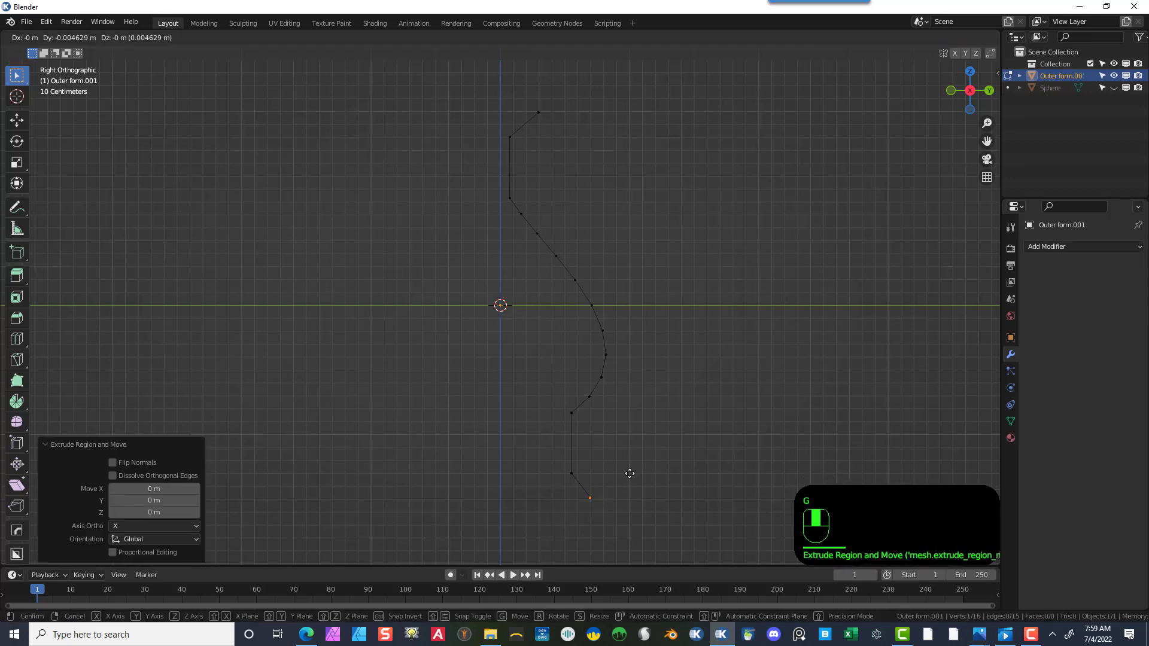
key(z)
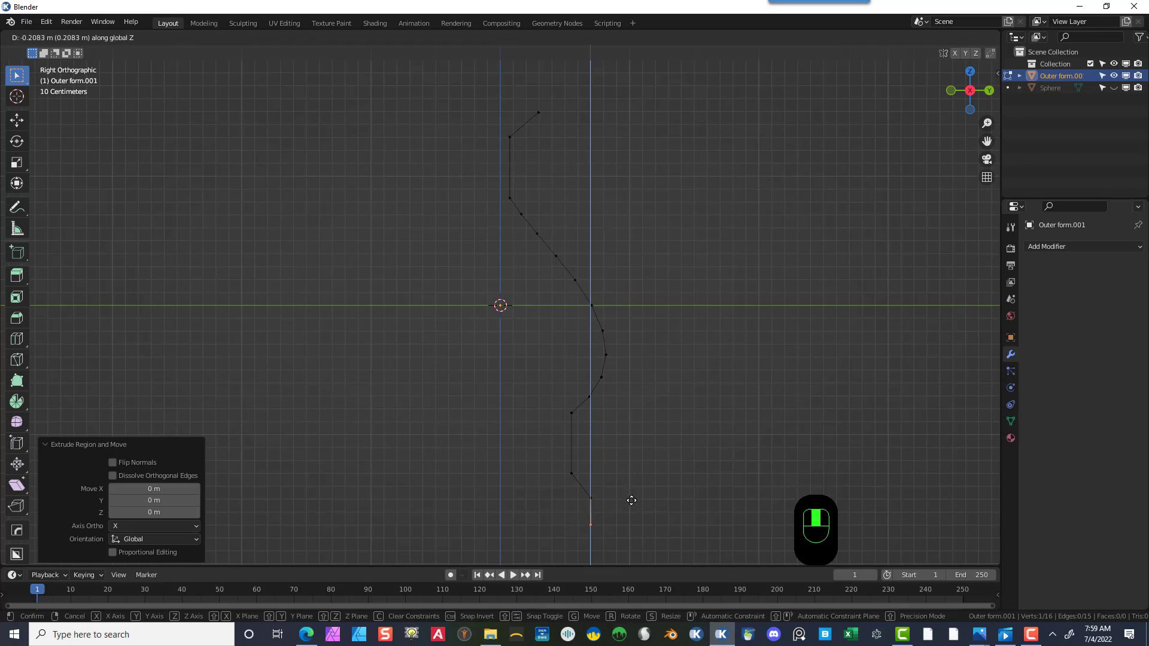
click(631, 500)
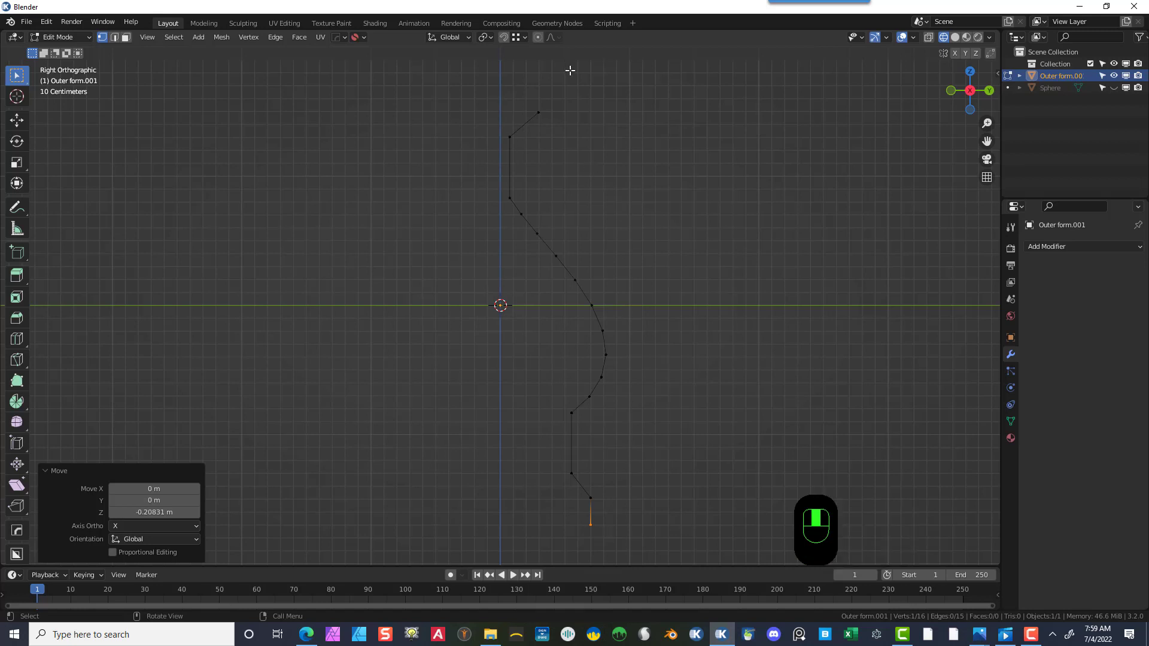
- Extrude the top end vertex straight up along Z by about 0.2 m
drag(546, 110, 530, 120)
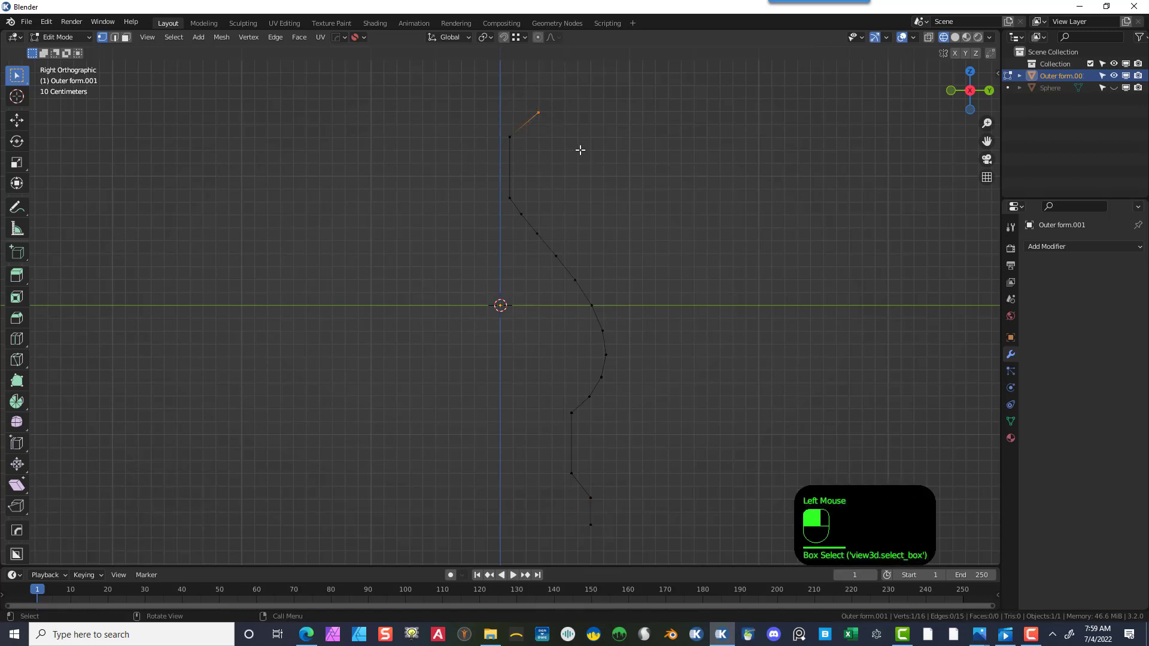
key(e)
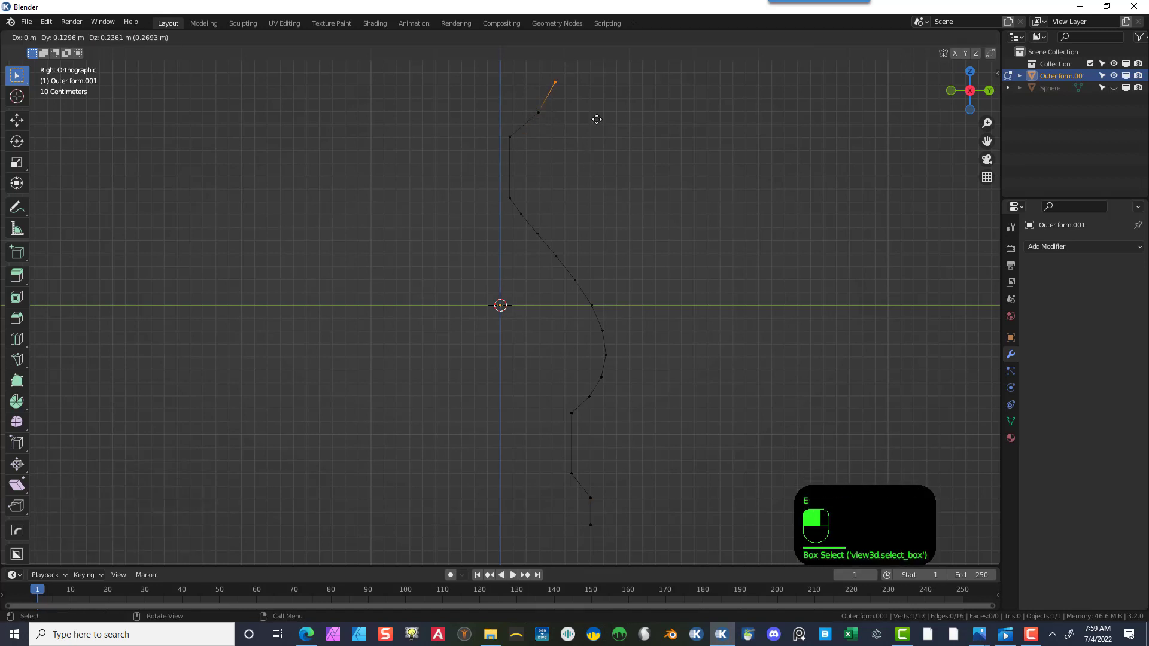
key(Escape)
key(g)
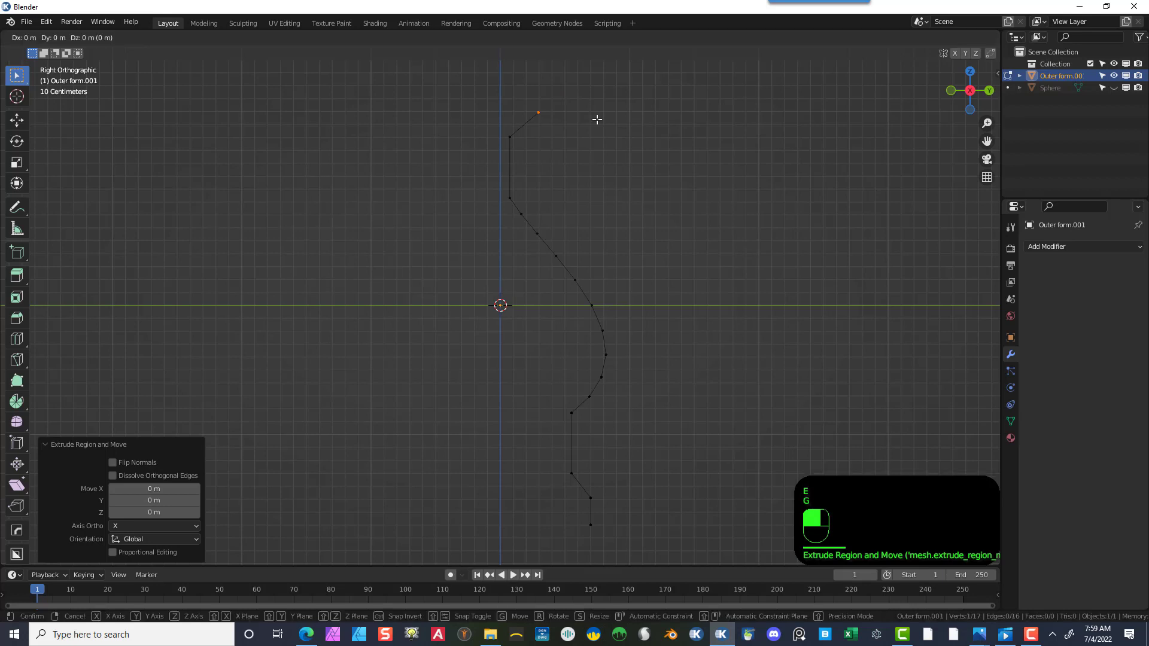
key(z)
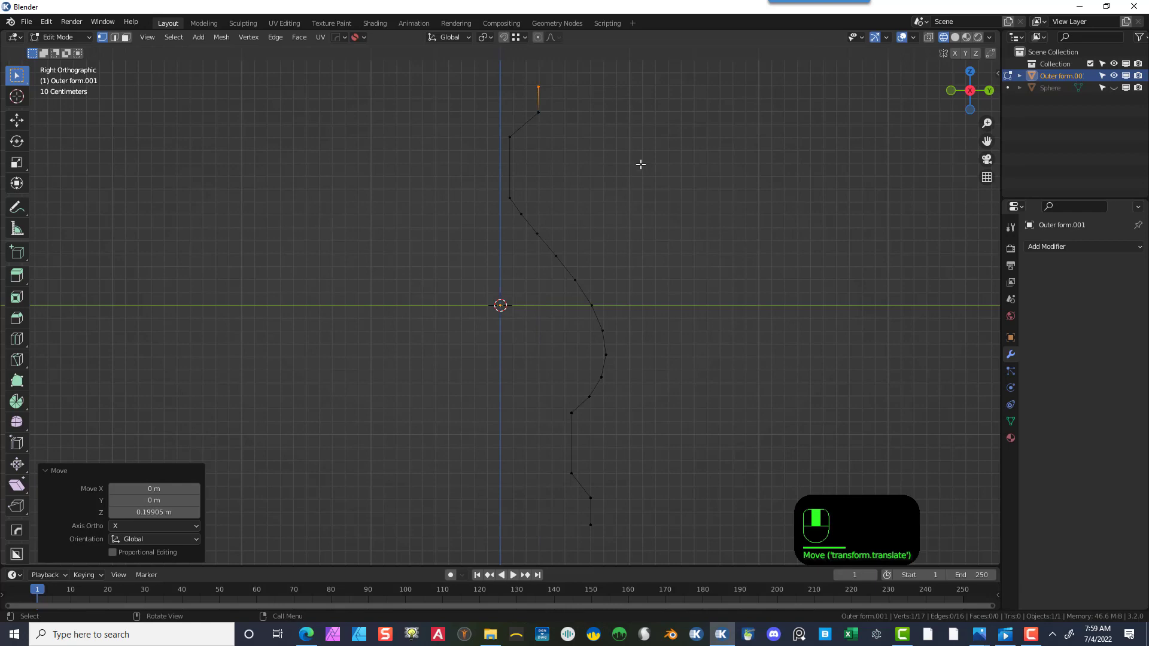
click(640, 164)
- Select all vertices of the edge profile and switch back to Object Mode
scroll(646, 168, down, 2)
middle_drag(651, 171, 592, 207)
scroll(600, 233, down, 1)
scroll(600, 233, up, 2)
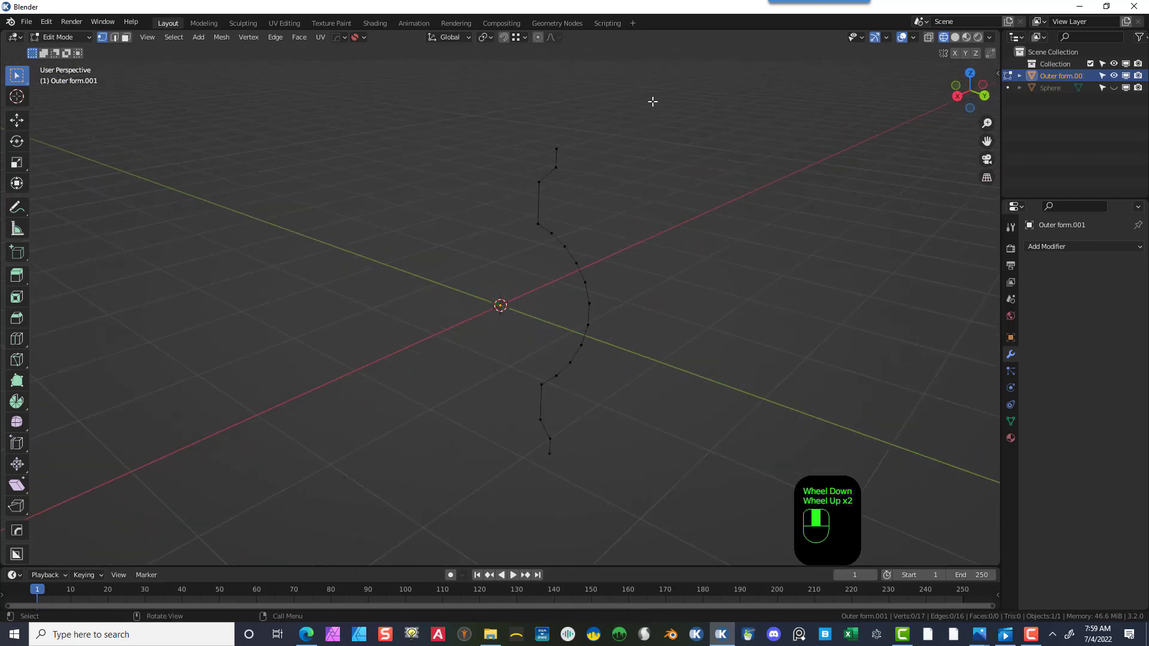
drag(661, 87, 446, 513)
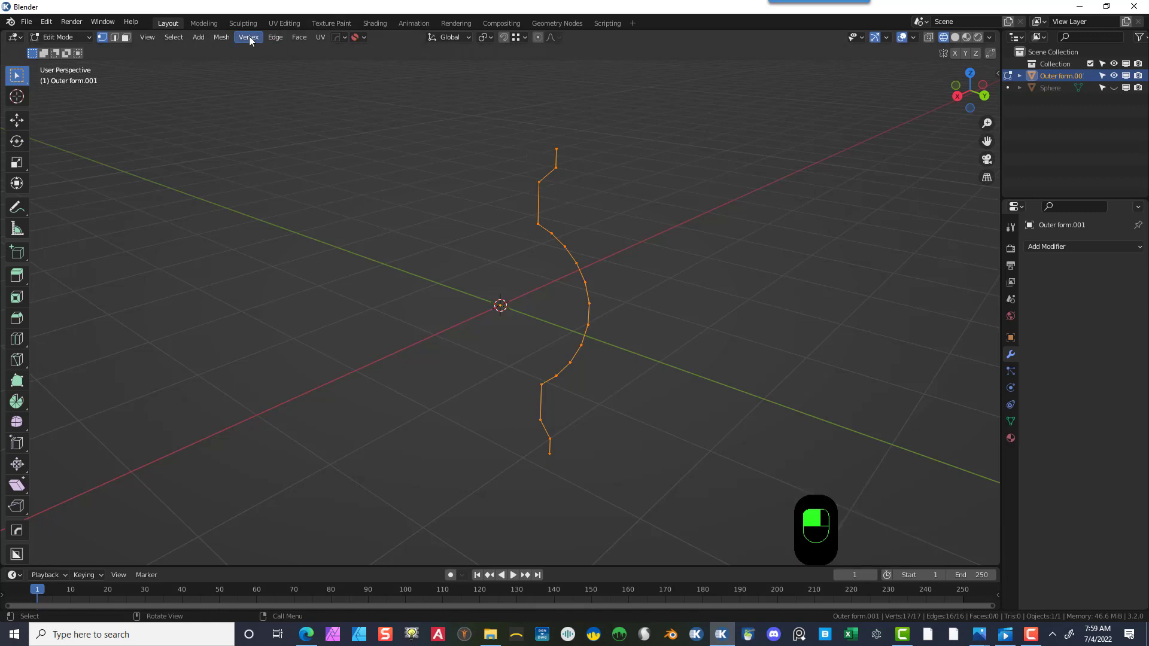
click(76, 37)
click(77, 51)
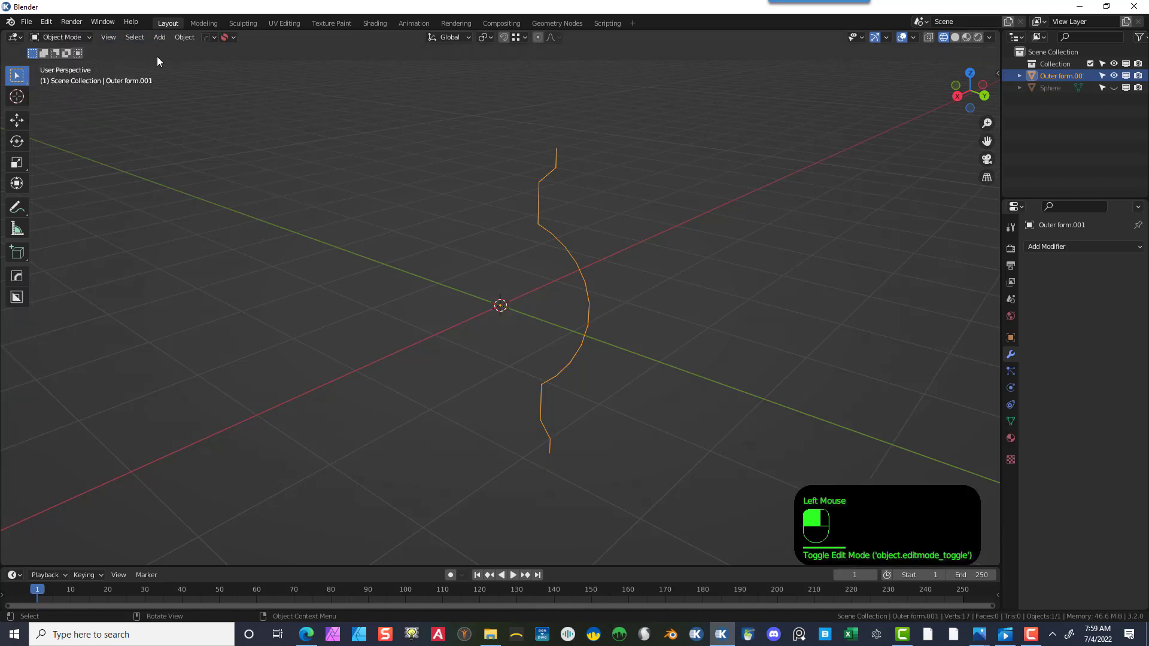
- Convert the edge profile object into a curve
click(179, 36)
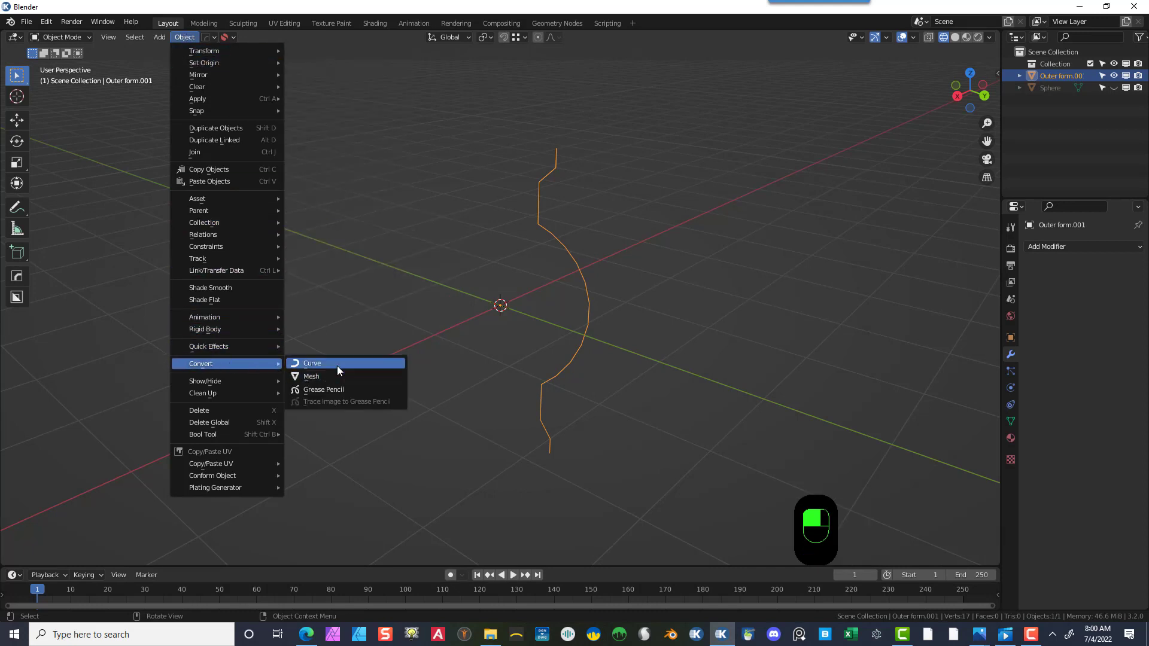
click(337, 369)
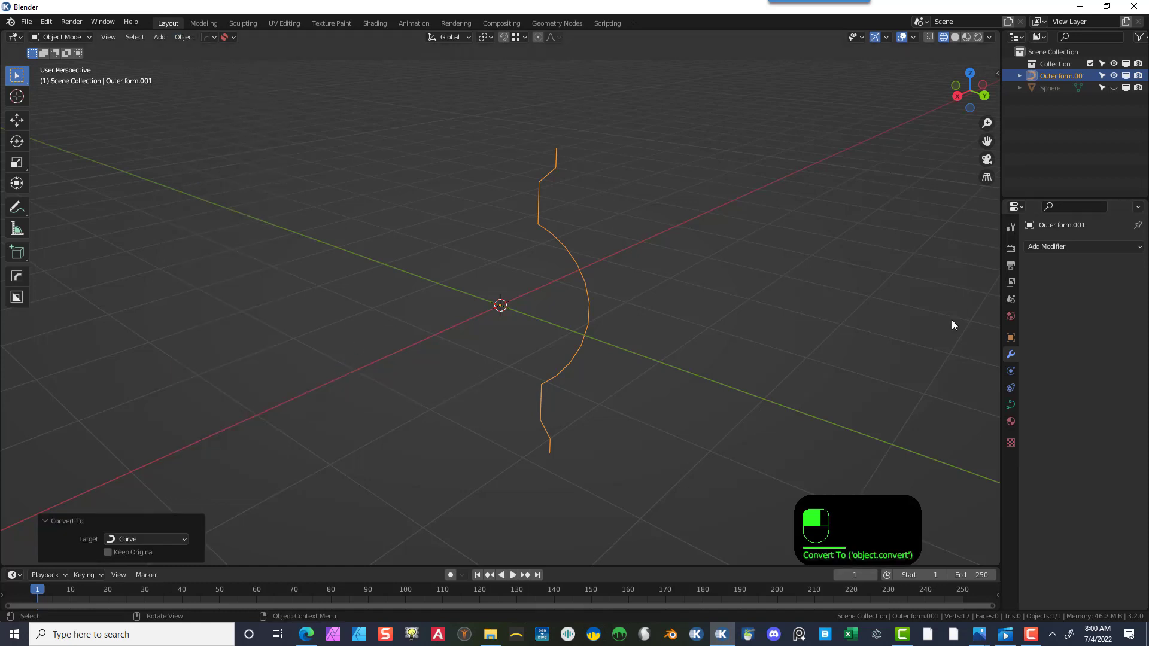
- In the curve's geometry settings, set the round bevel depth to 0.03 m to give the profile thickness
click(1011, 406)
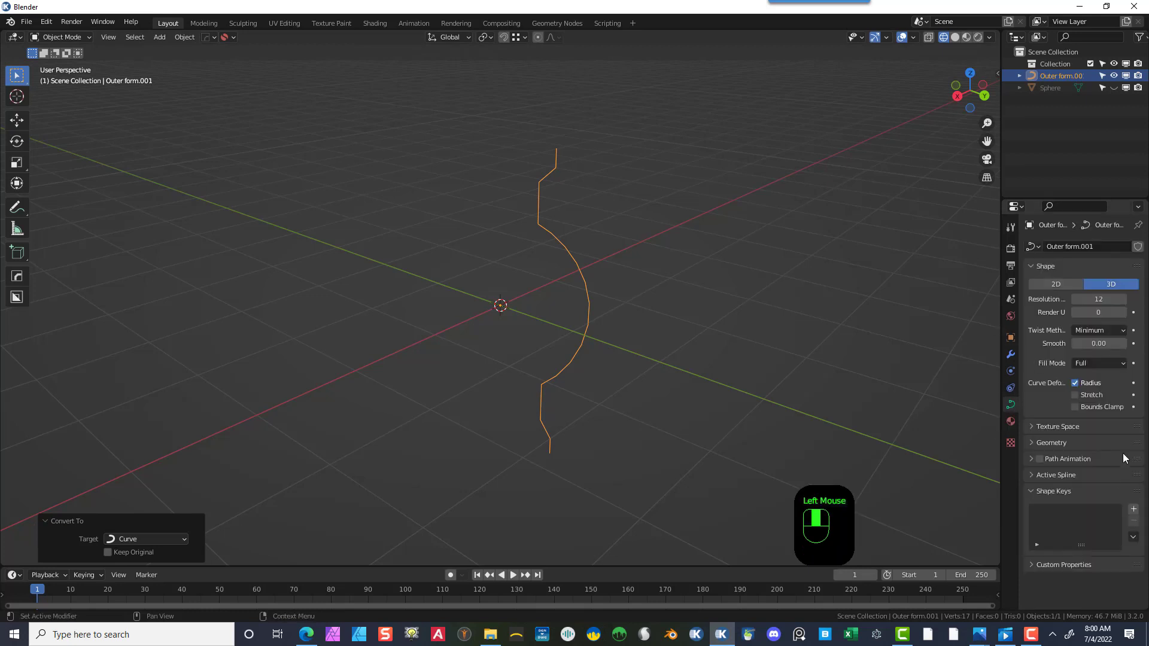
scroll(1057, 481, down, 2)
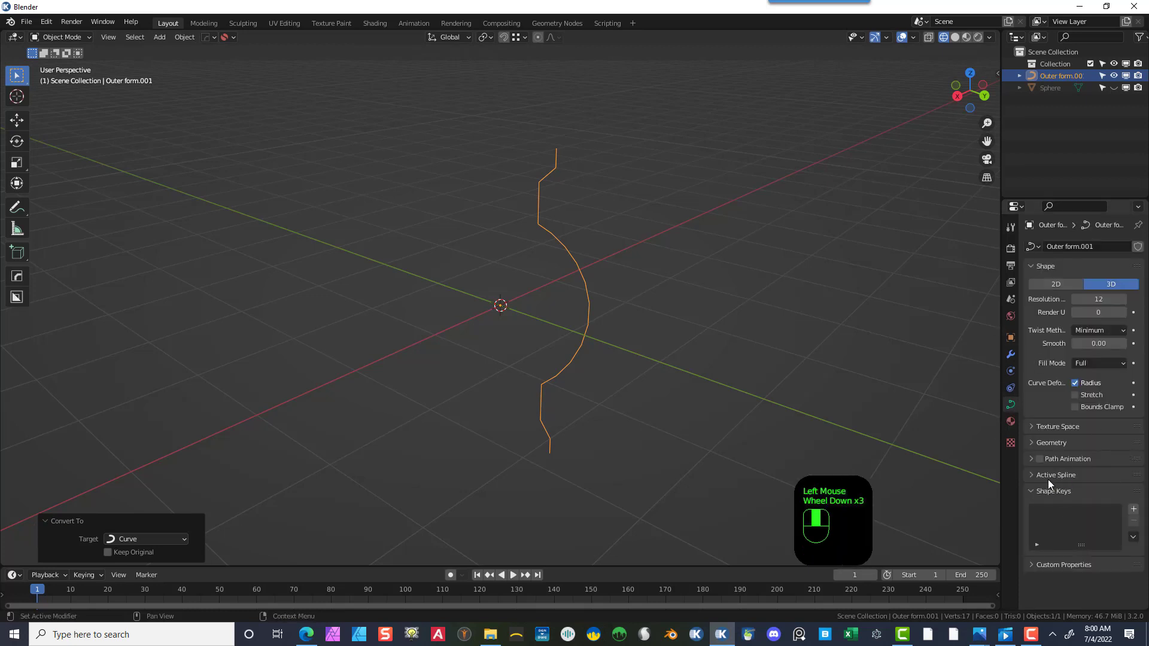
scroll(1050, 469, up, 1)
click(1033, 443)
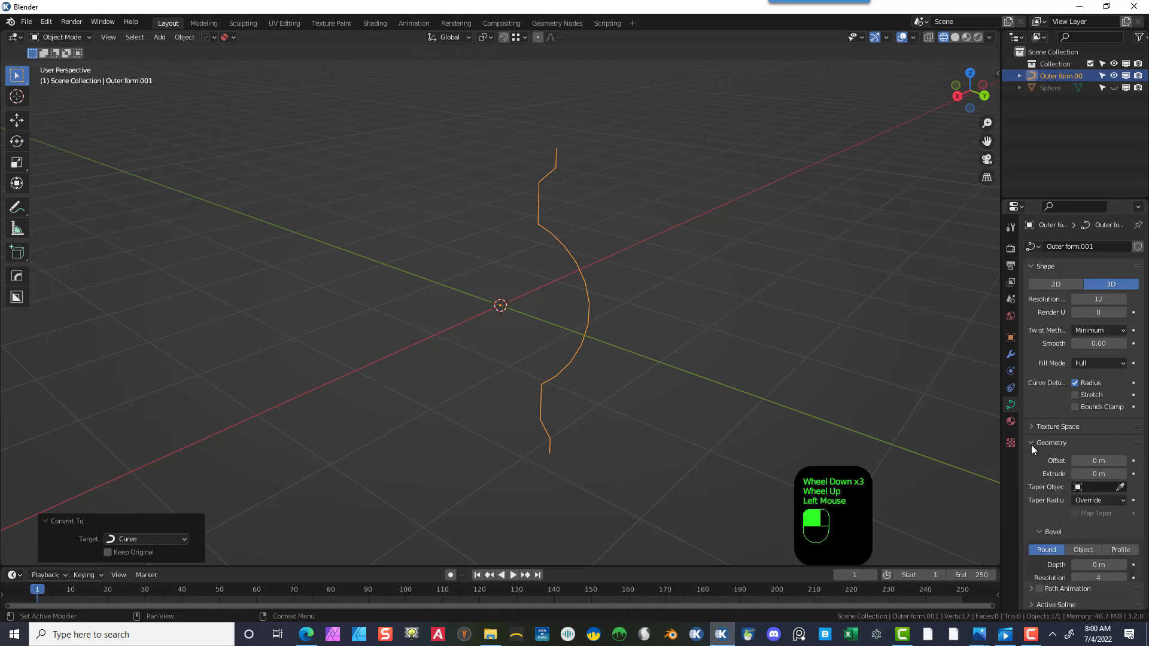
scroll(1085, 521, down, 1)
scroll(1086, 526, down, 3)
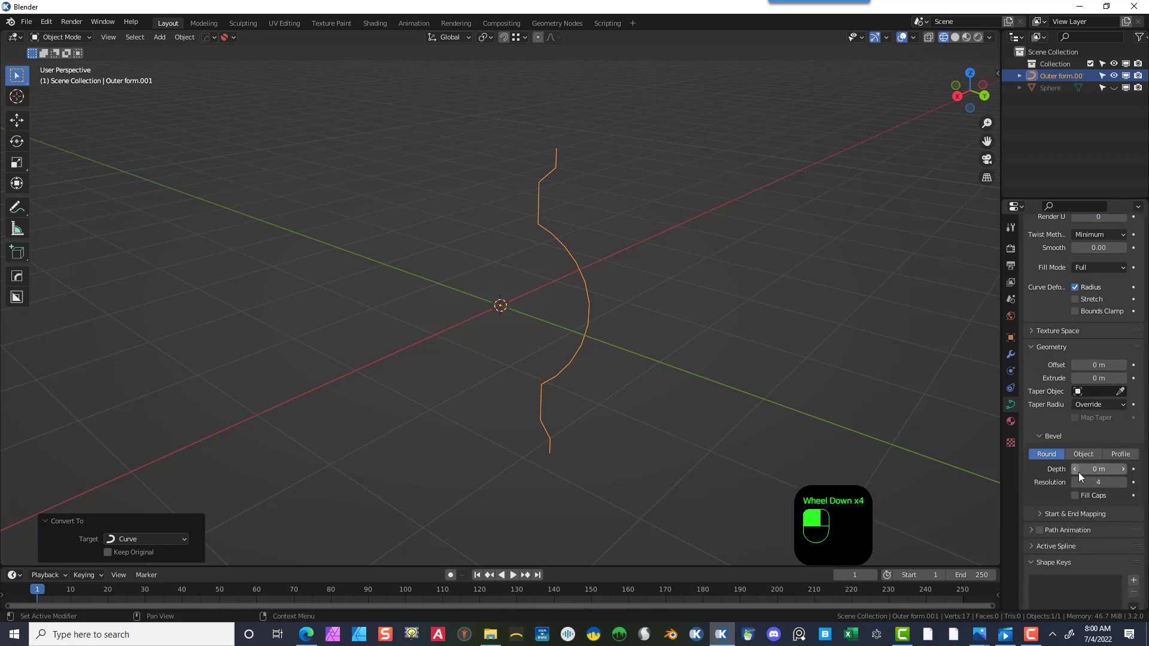
click(1075, 470)
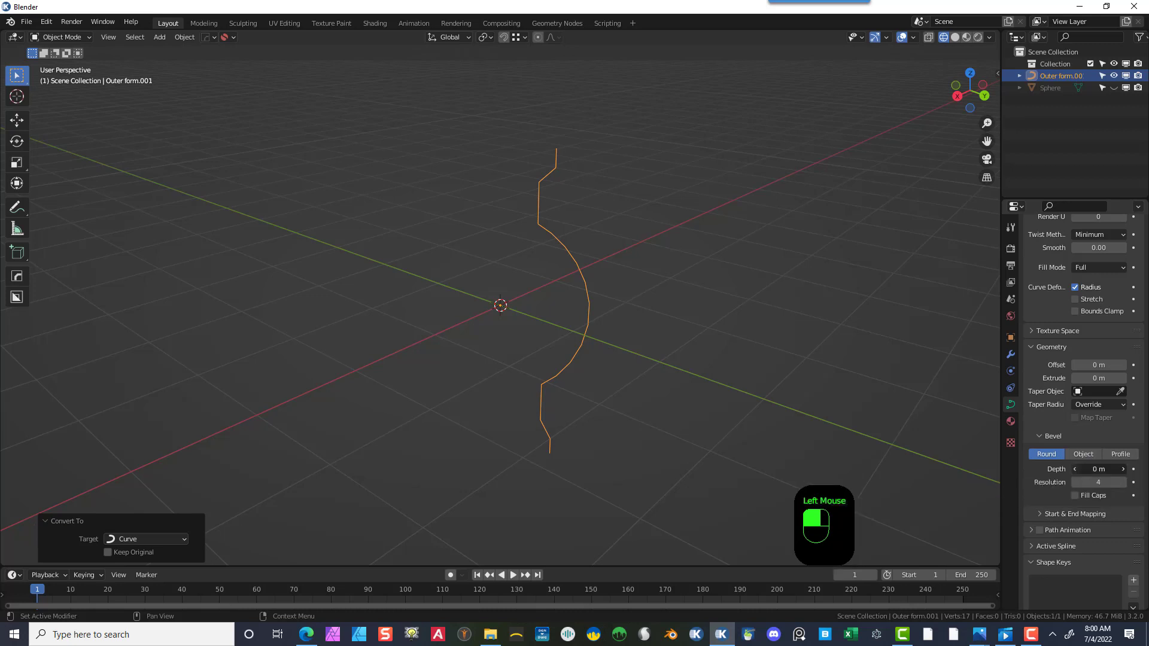
drag(1076, 471, 1084, 470)
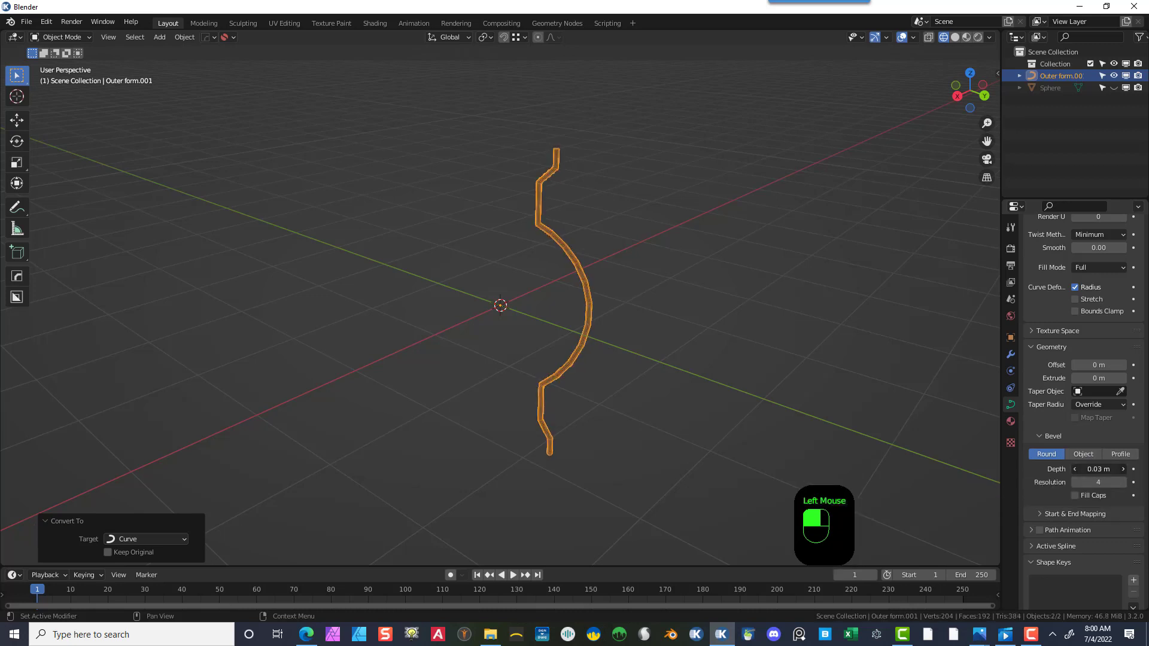
- Enable Fill Caps on the curve bevel to close the tube ends
scroll(750, 289, up, 3)
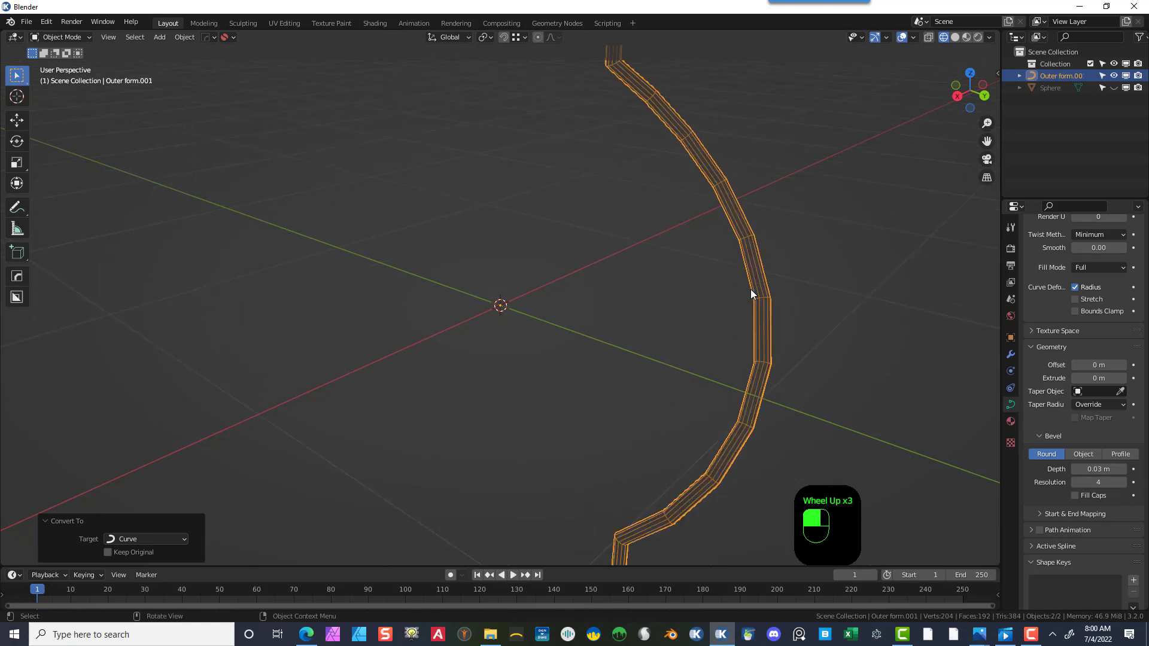
middle_drag(836, 268, 813, 299)
scroll(830, 346, down, 3)
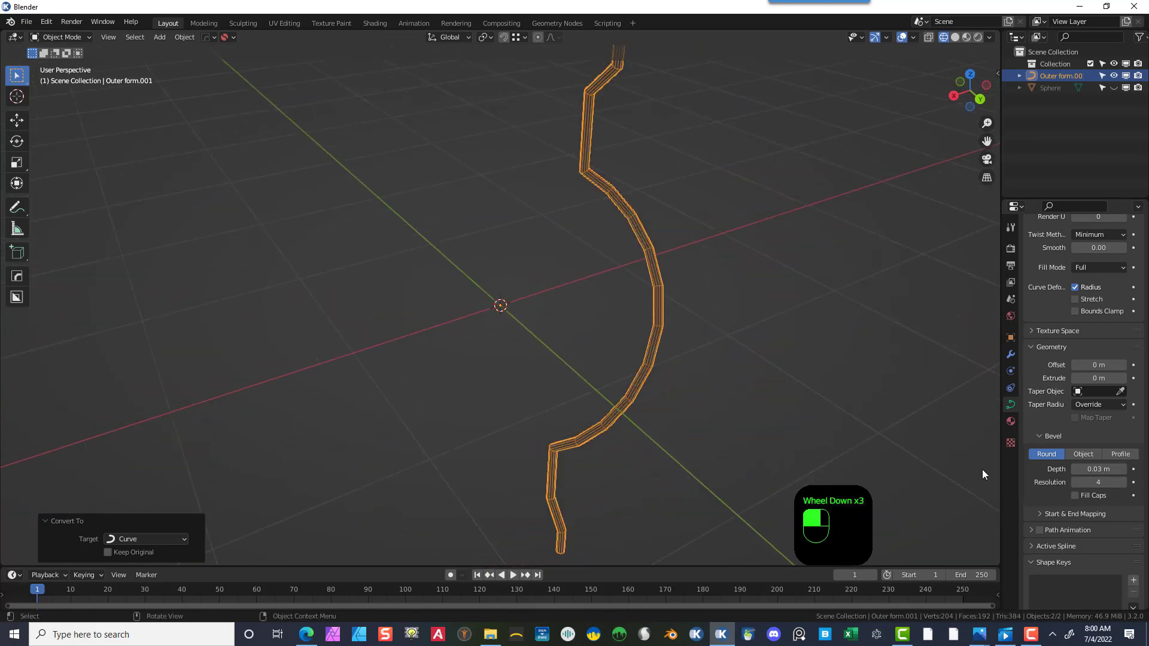
click(1077, 498)
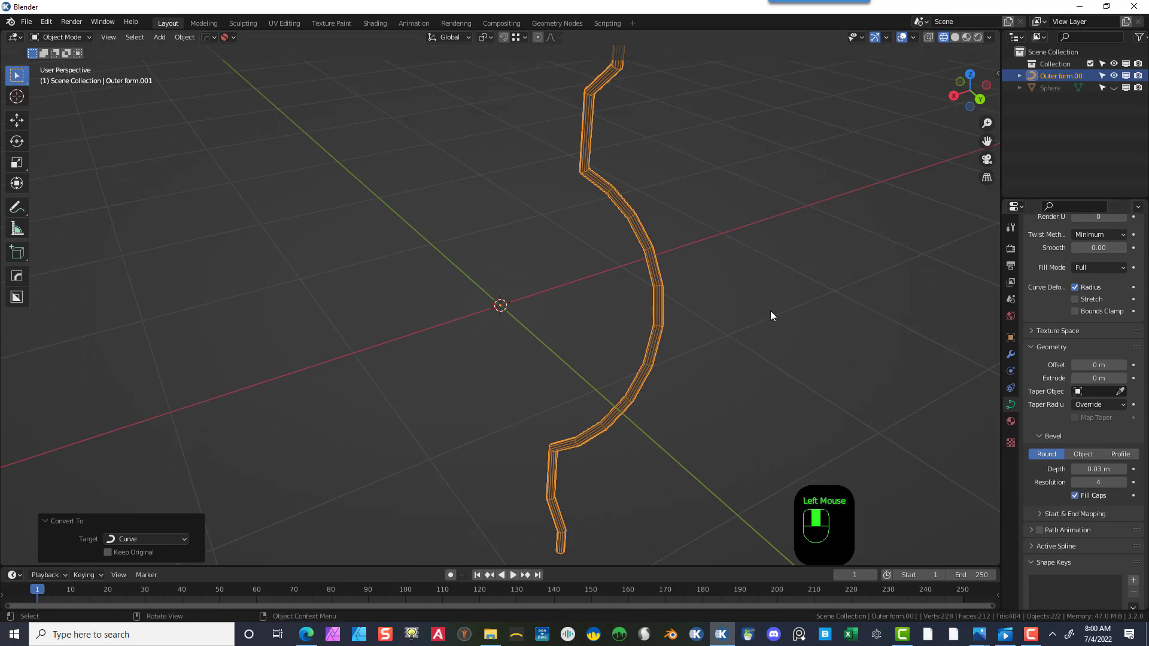
scroll(763, 331, down, 1)
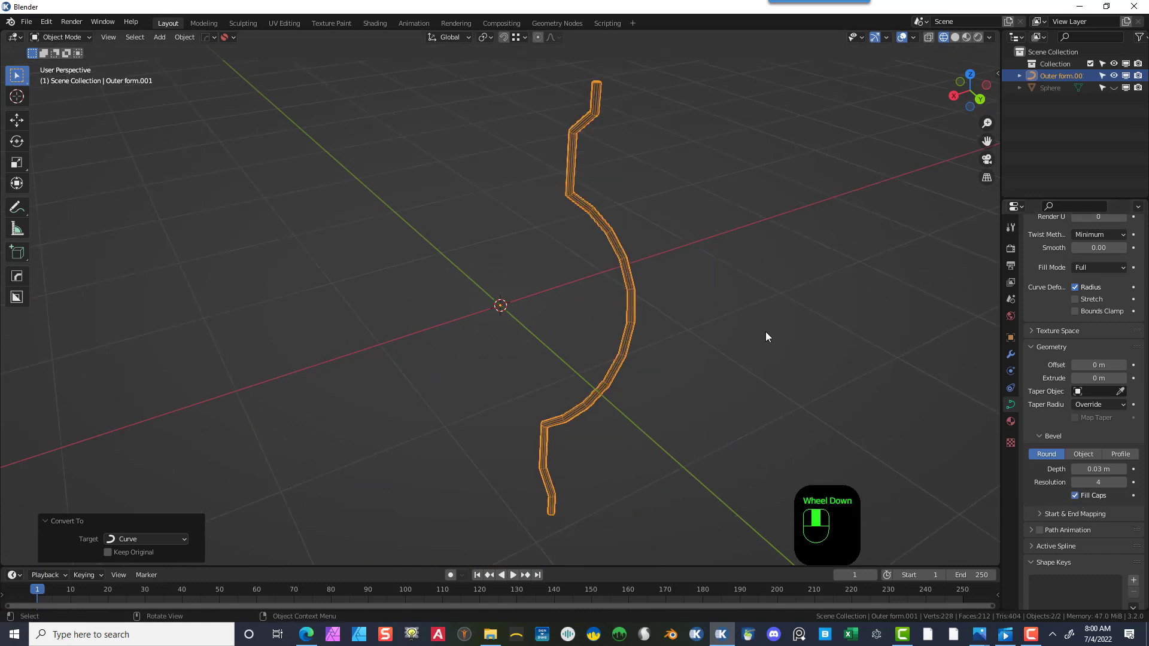
- Reselect the beveled curve and convert it to a mesh
click(734, 333)
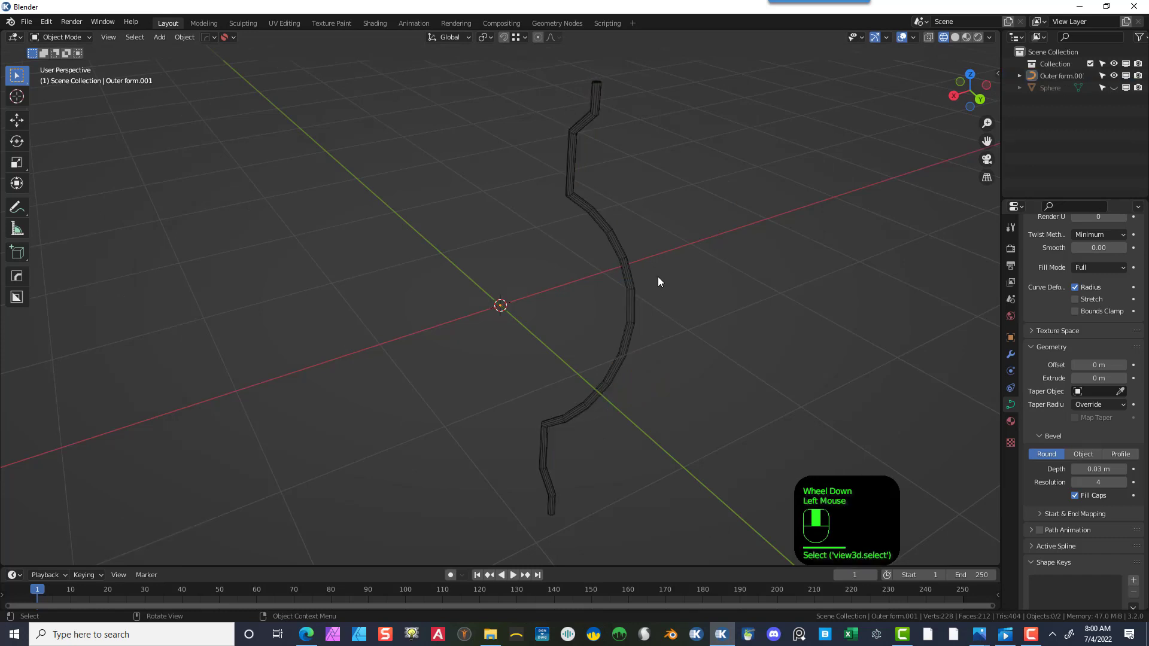
click(626, 265)
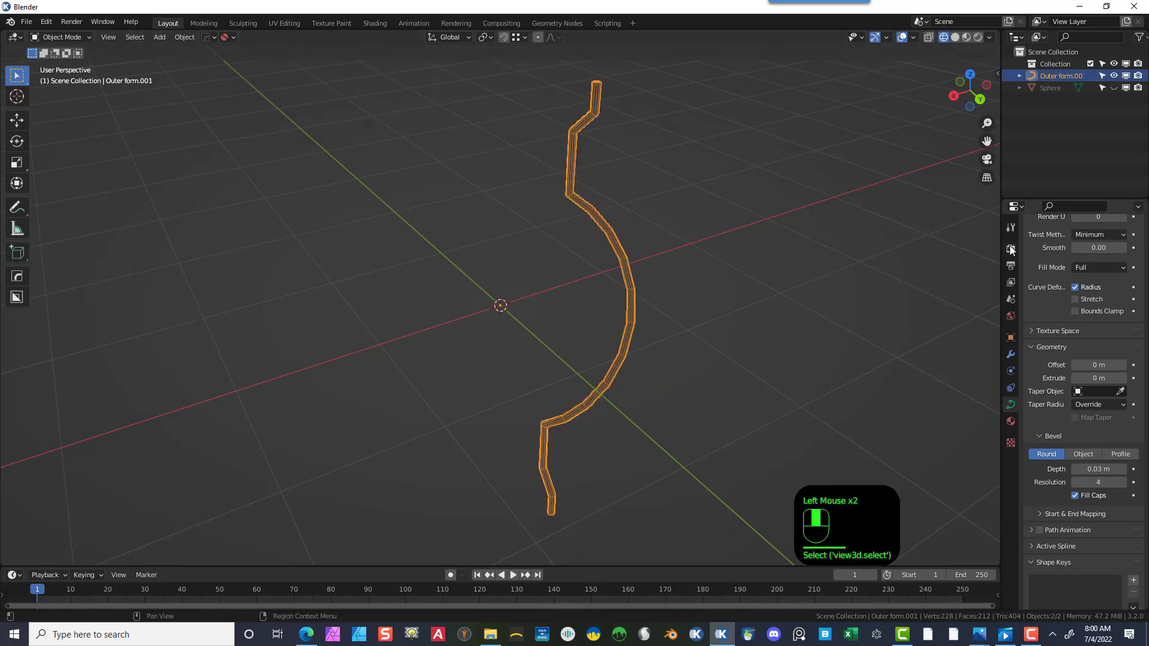
right_click(573, 206)
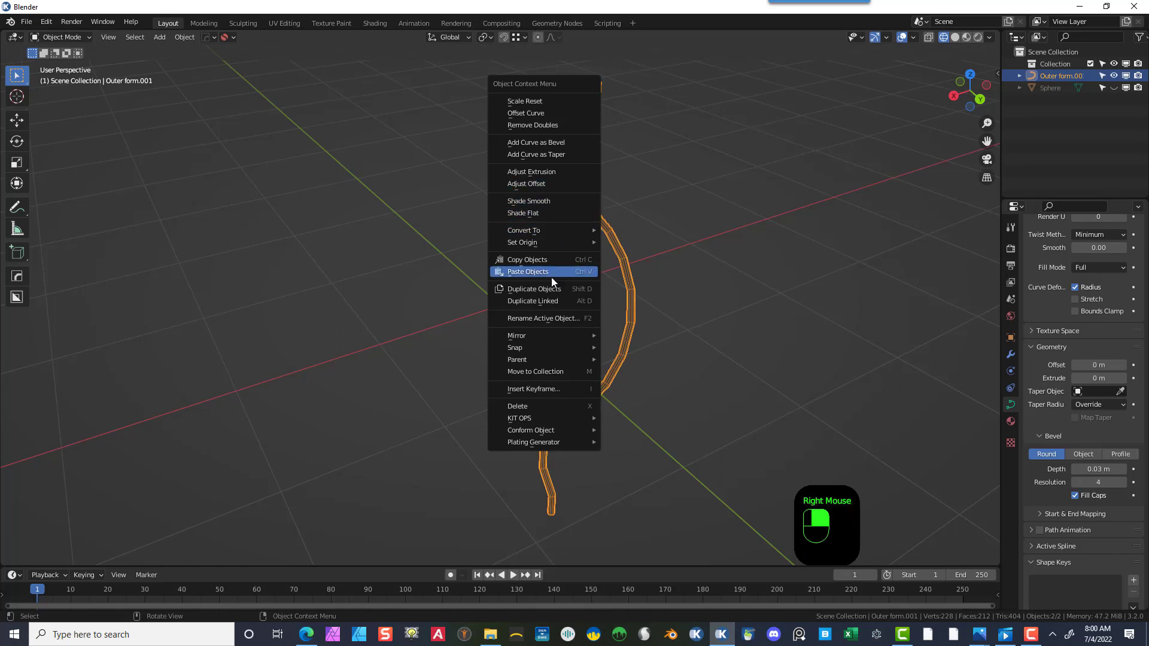
right_click(630, 311)
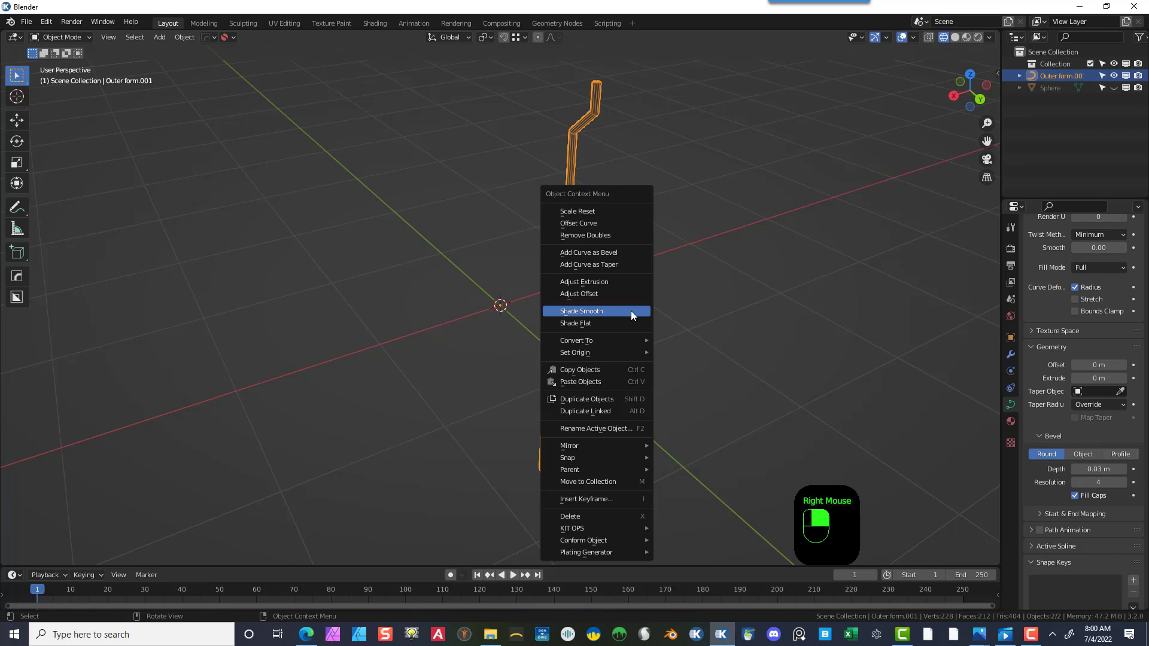
mouse_move(618, 340)
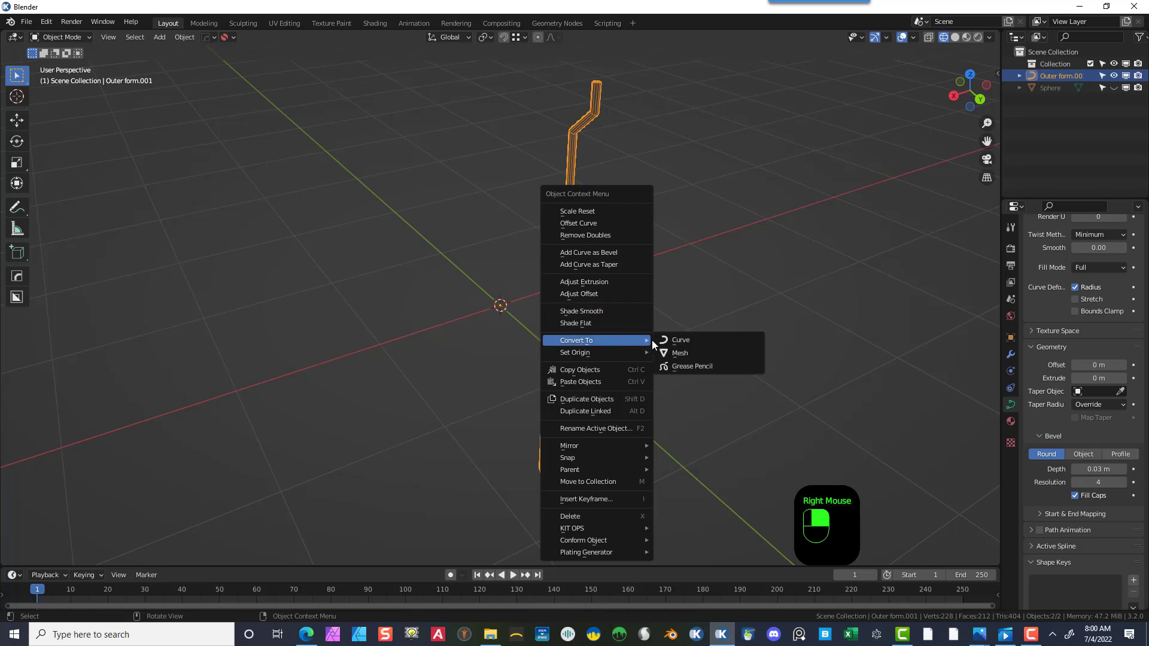
click(693, 353)
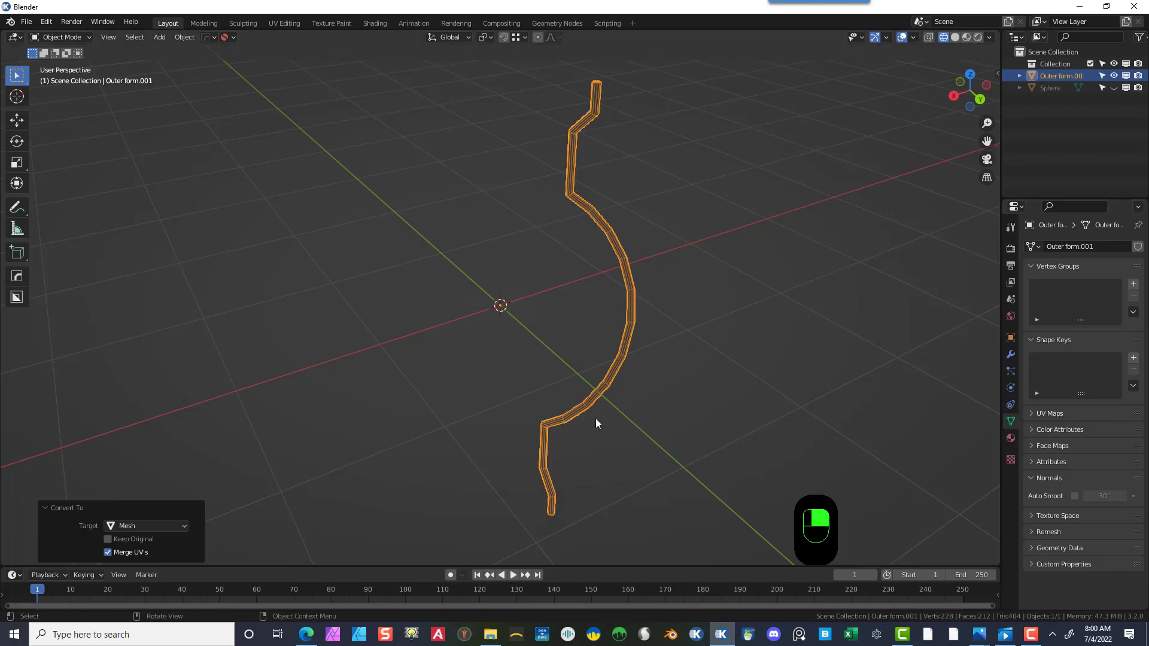
- Add a Subdivision Surface modifier to the tube and set its viewport levels to 2
middle_drag(595, 418, 666, 426)
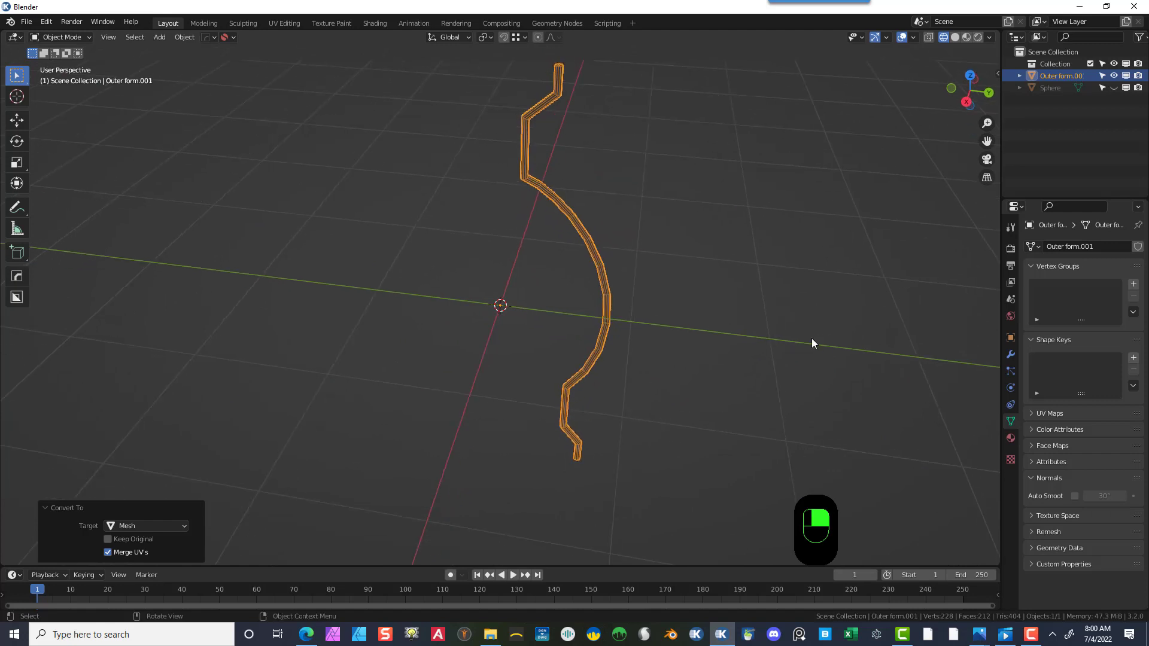
click(1012, 356)
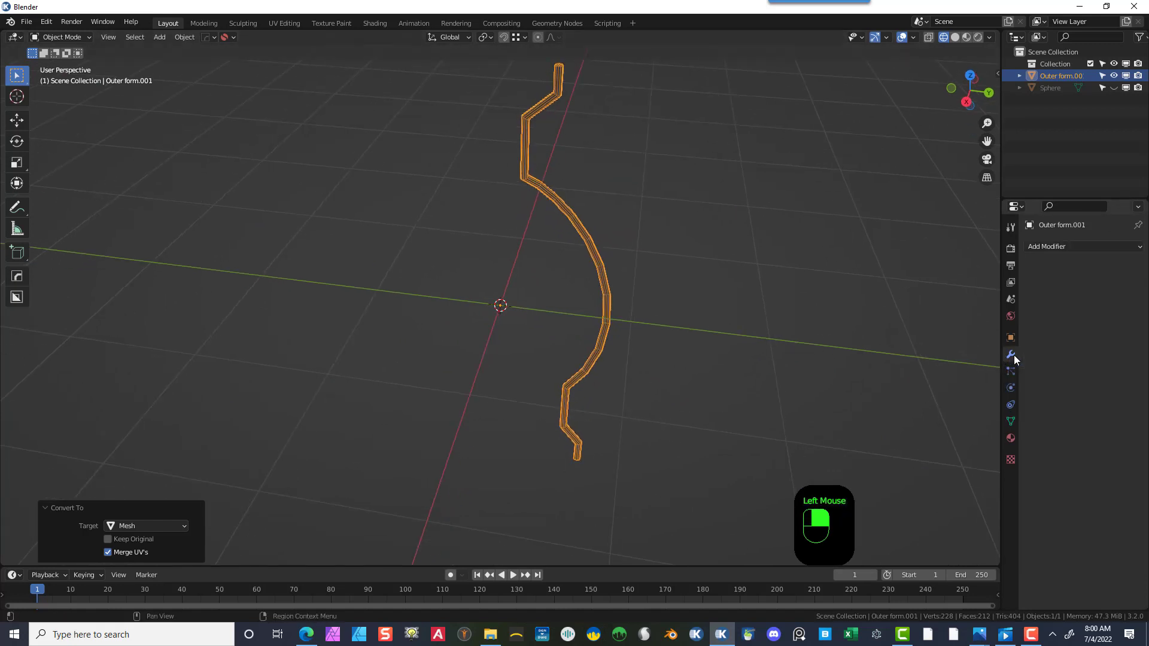
click(1067, 246)
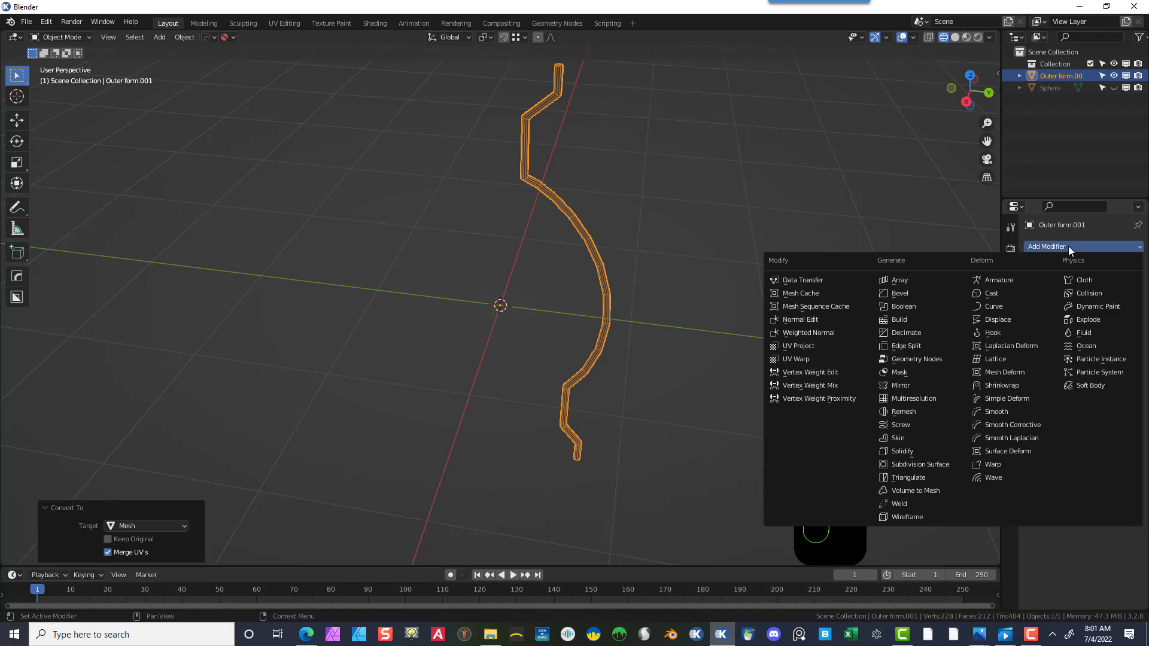
click(934, 461)
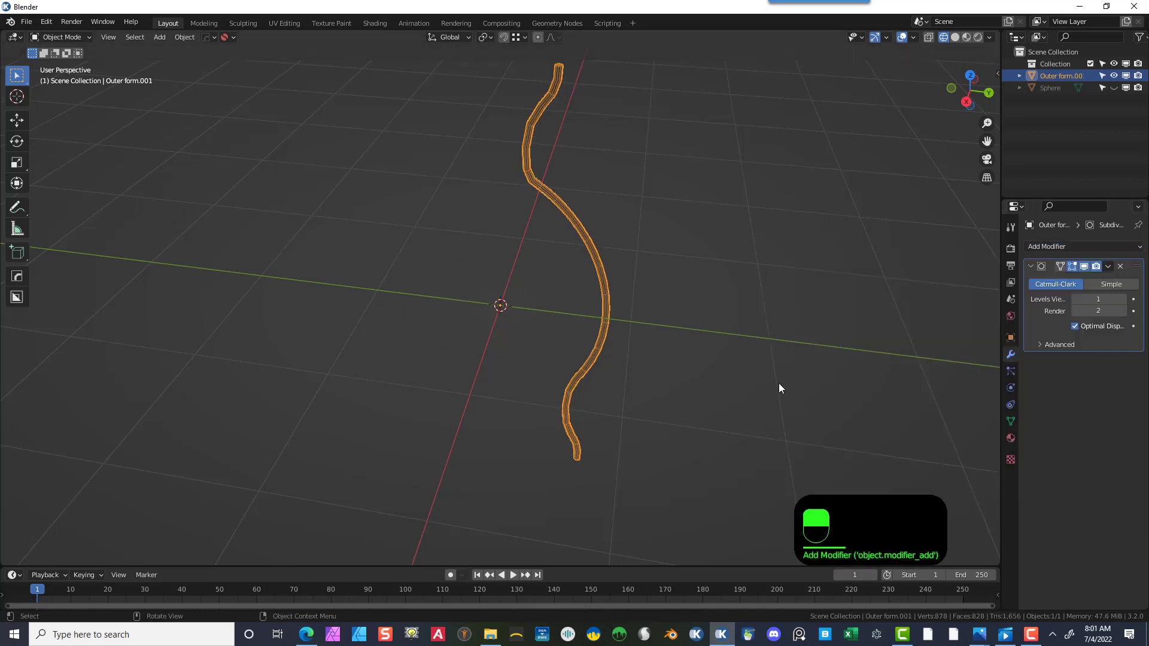
click(1122, 299)
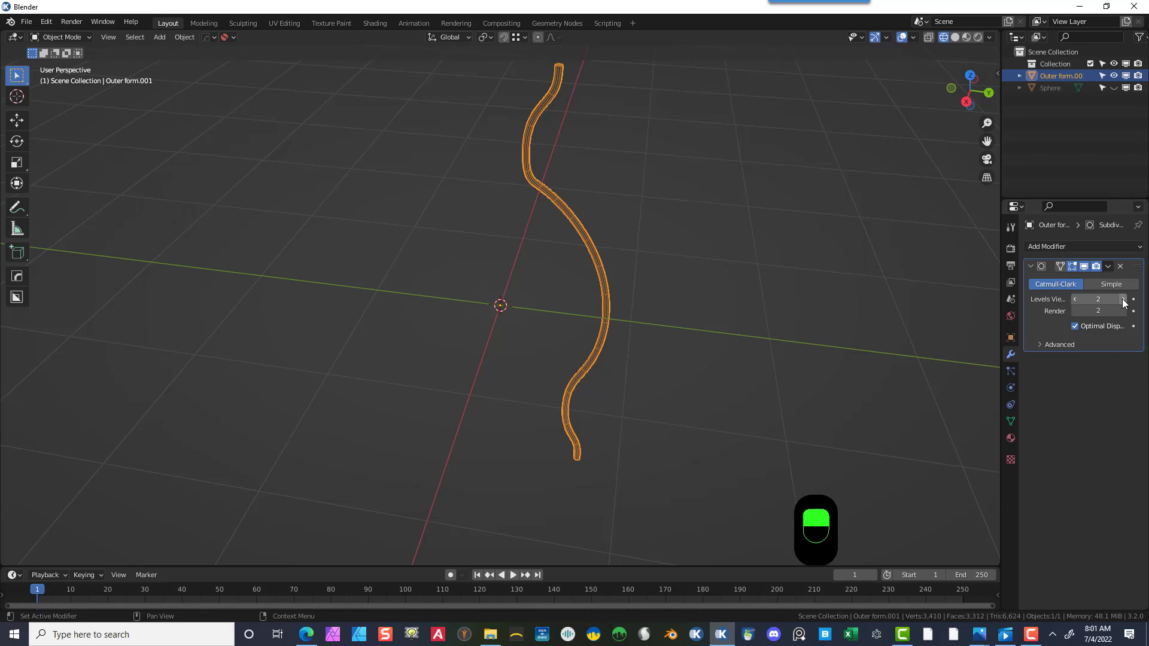
- Turn off the Subdivision Surface modifier's display in the viewport
scroll(746, 367, up, 3)
middle_drag(738, 392, 694, 338)
click(986, 141)
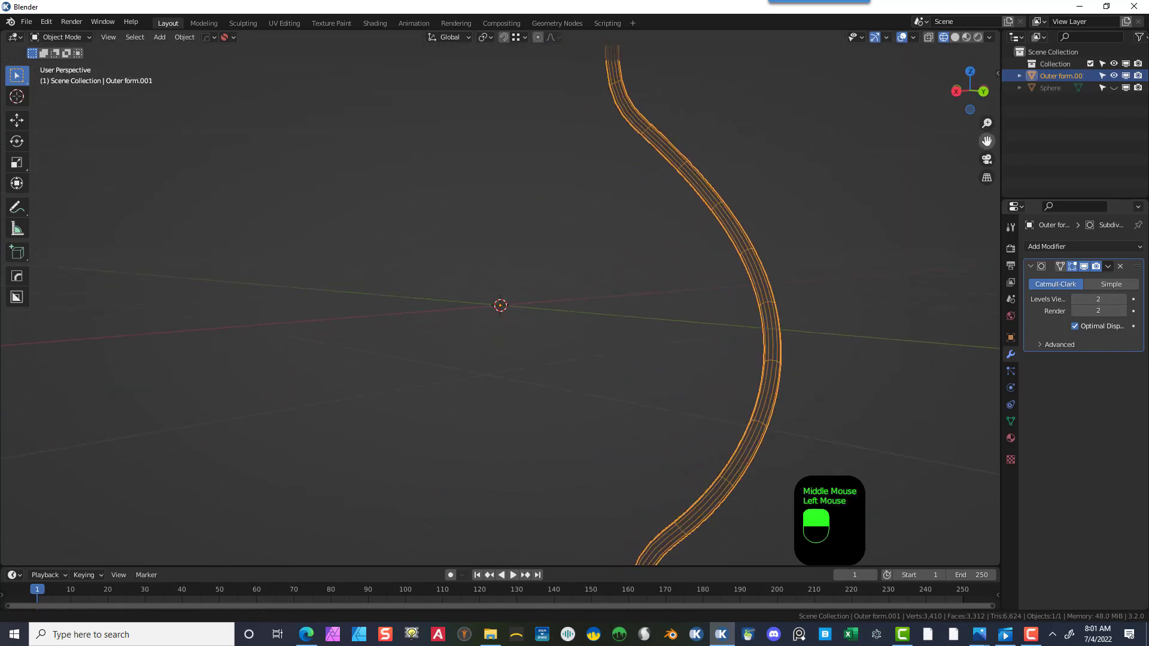
drag(987, 141, 983, 45)
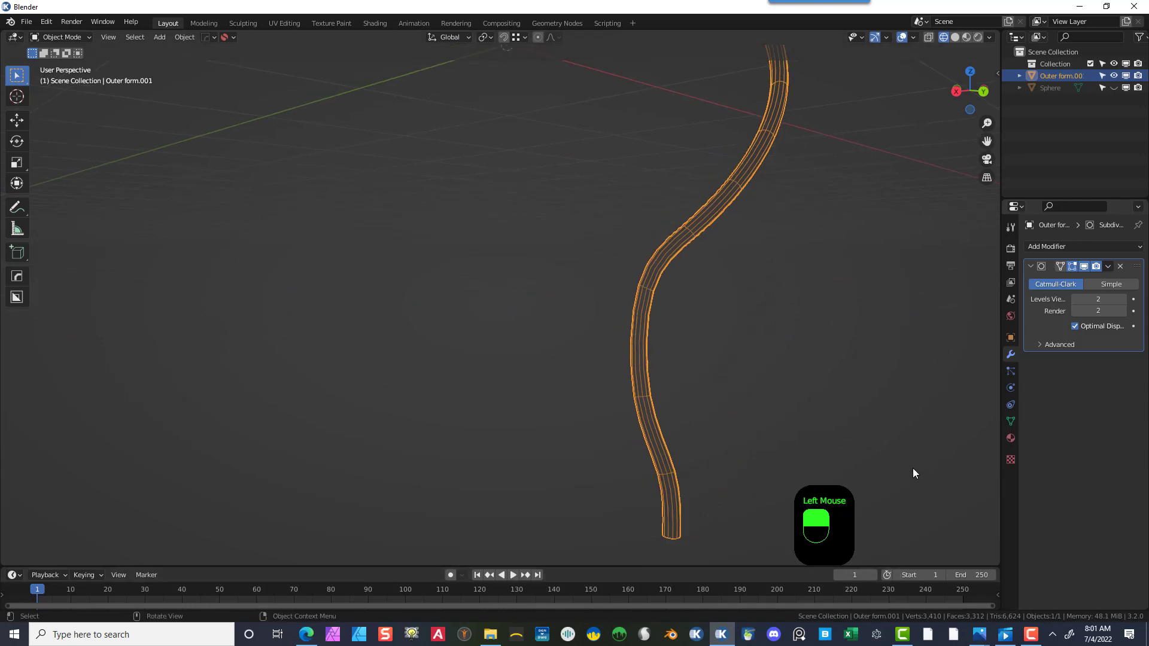
middle_drag(913, 468, 969, 492)
scroll(968, 491, up, 1)
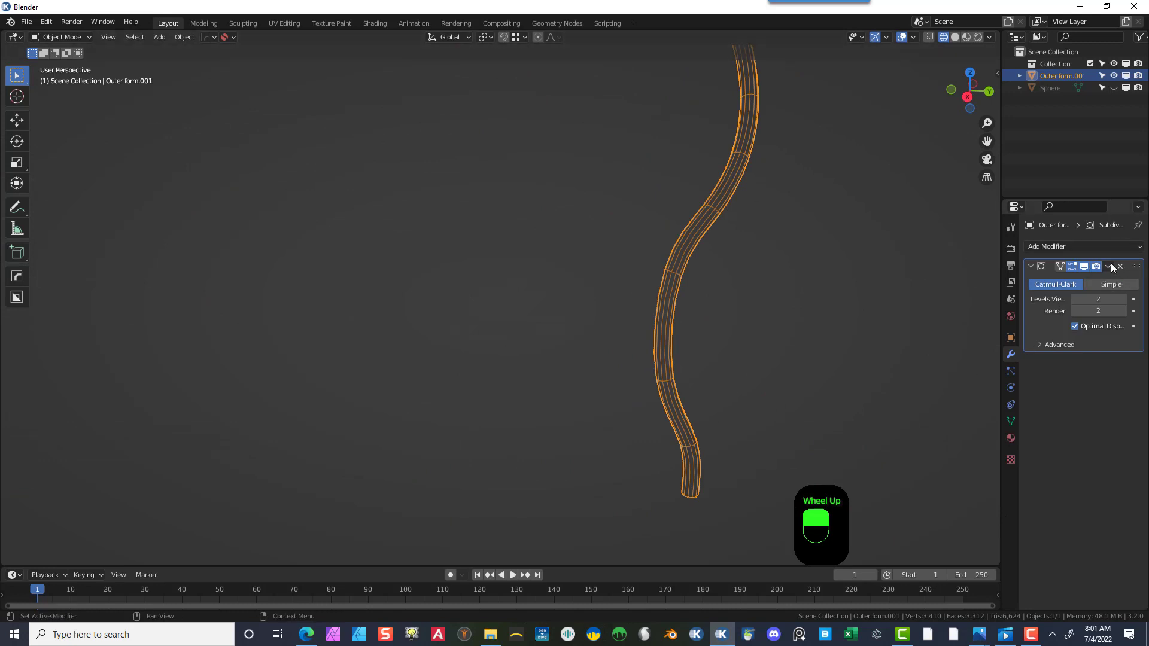
click(1073, 267)
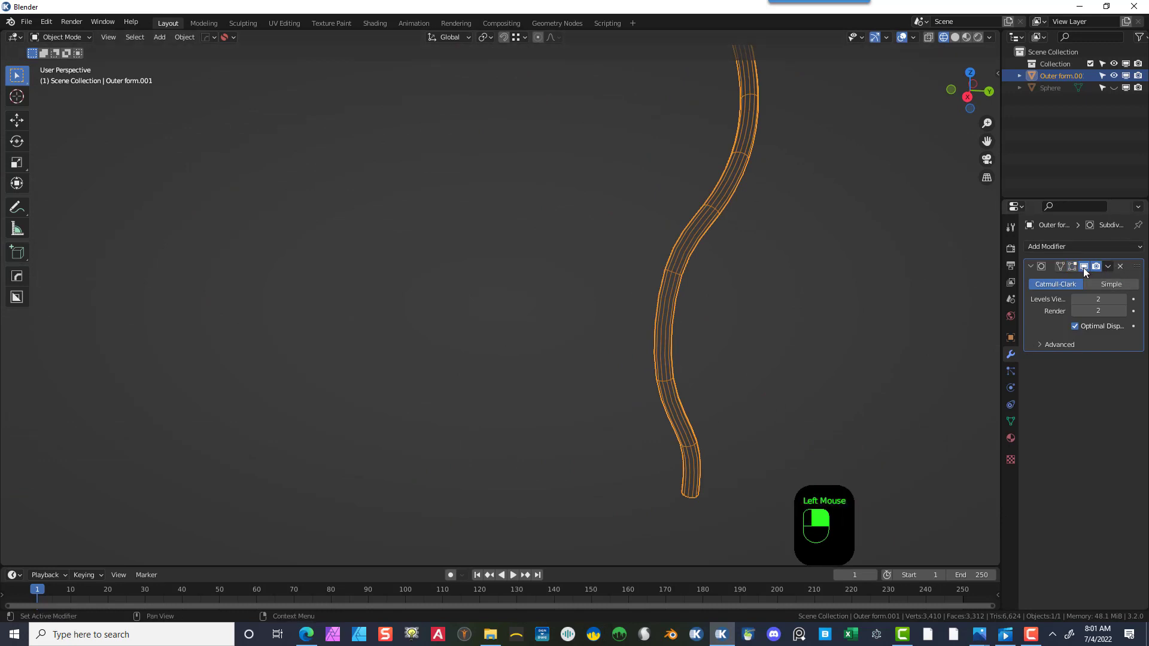
click(1085, 267)
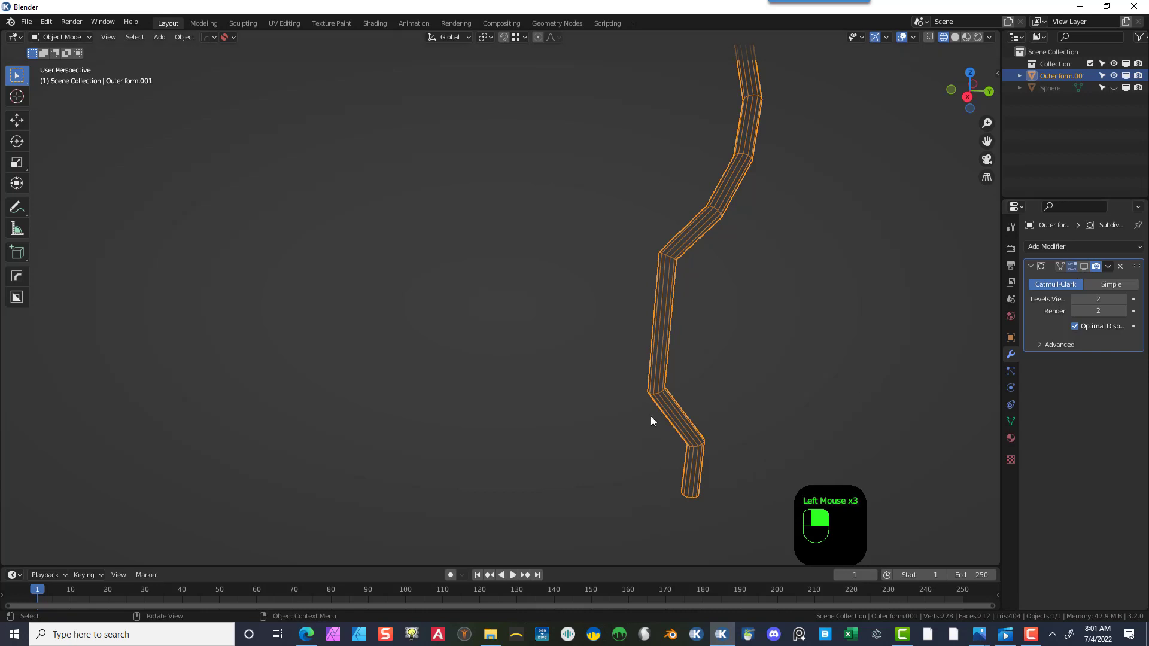
- In Edit Mode, add a loop cut on the tube's bottom segment, slid toward the lower bend
click(69, 37)
click(63, 50)
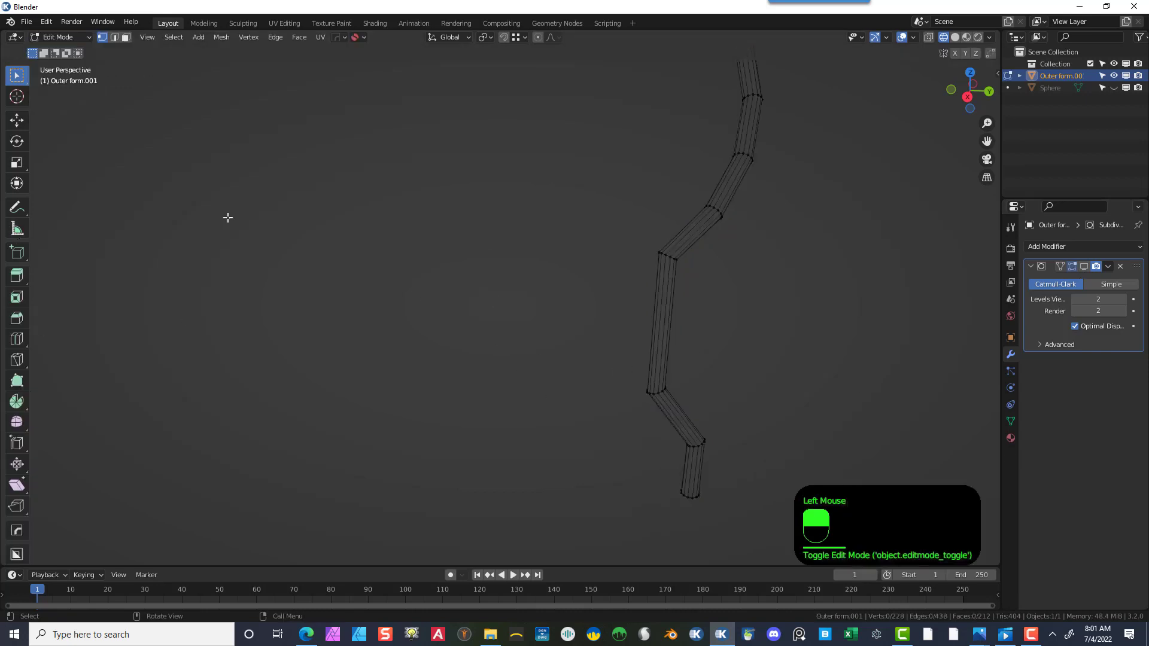
middle_drag(492, 318, 533, 335)
scroll(689, 499, down, 1)
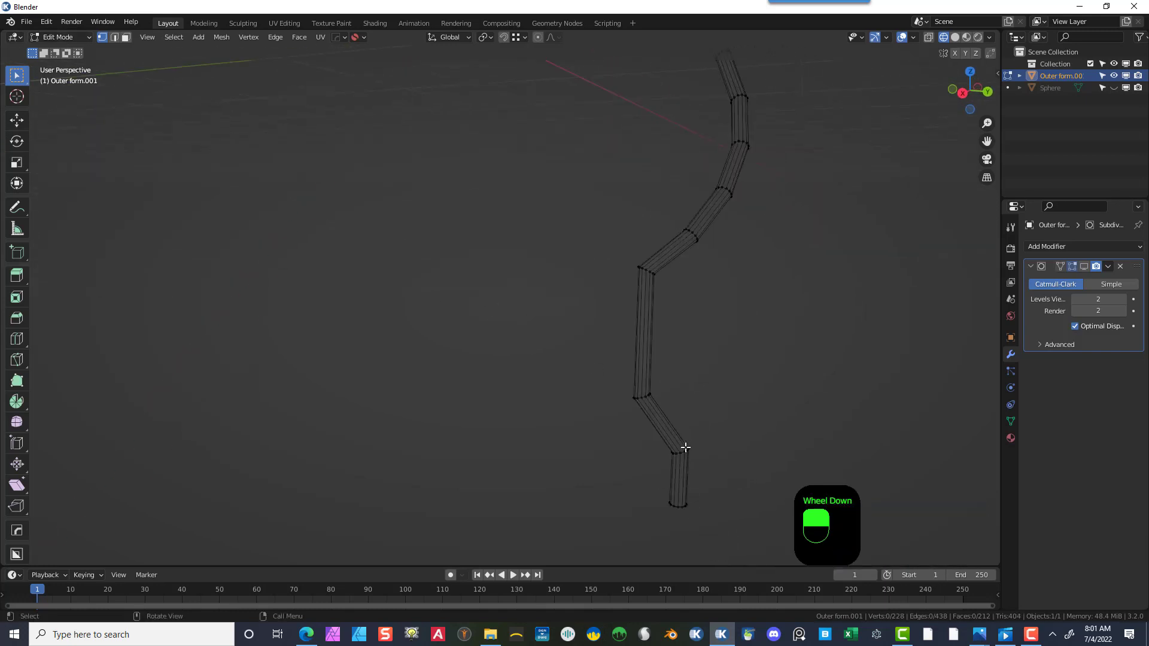
click(17, 339)
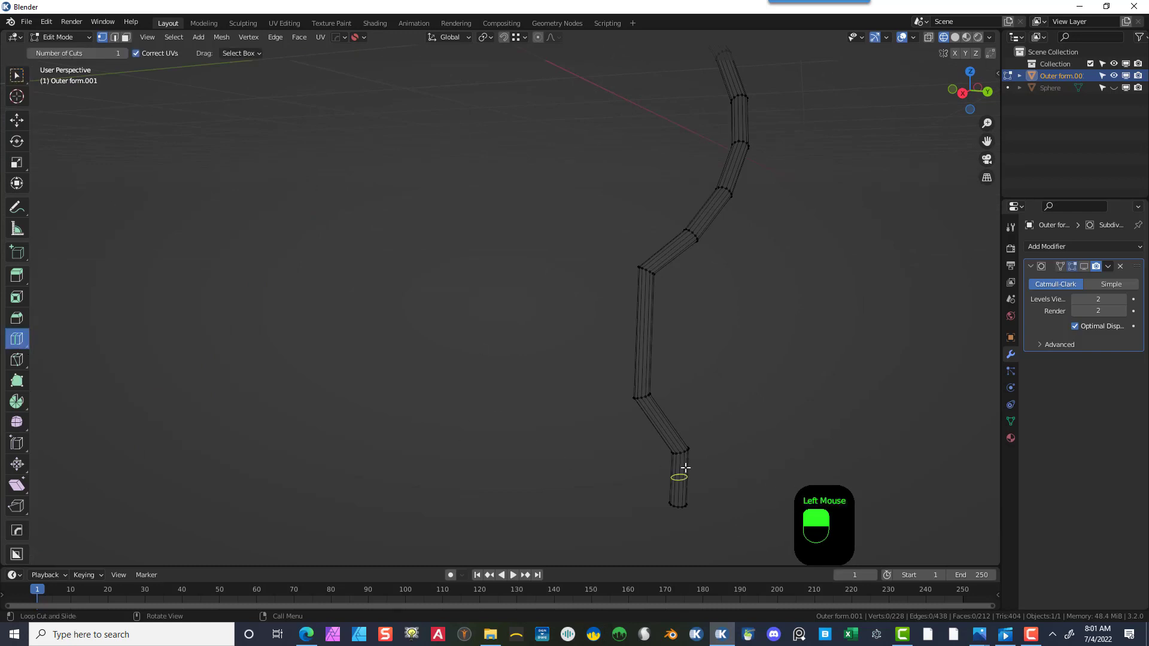
drag(685, 473, 699, 443)
scroll(769, 320, down, 4)
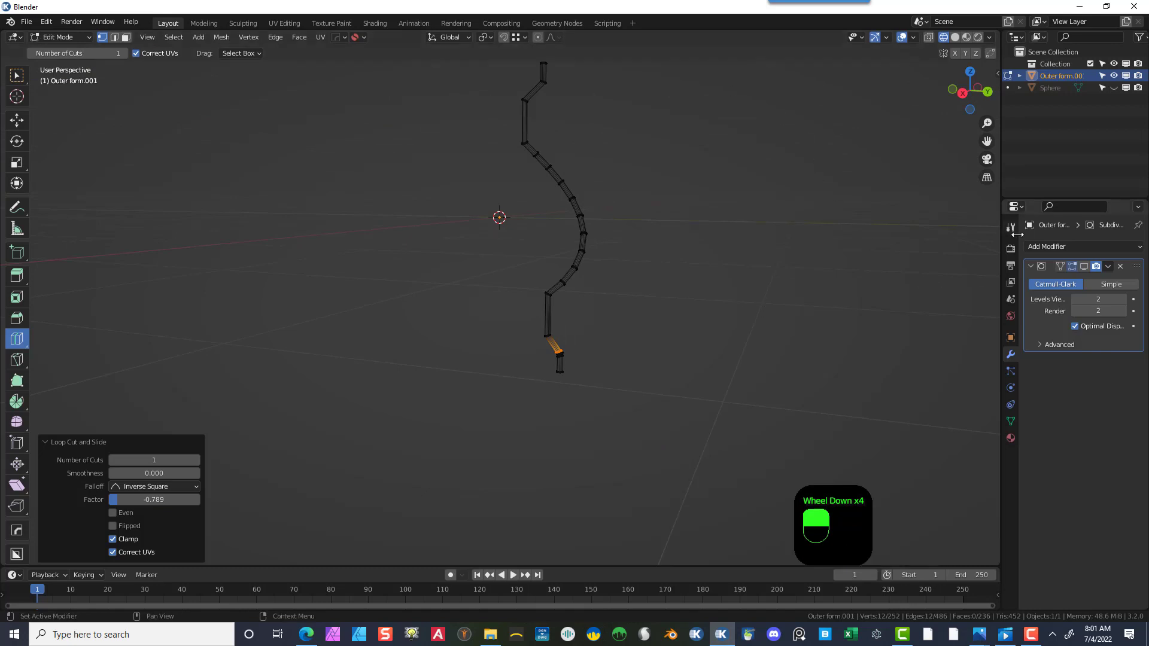
- Return to Object Mode and turn the Subdivision Surface modifier's viewport display back on
click(70, 37)
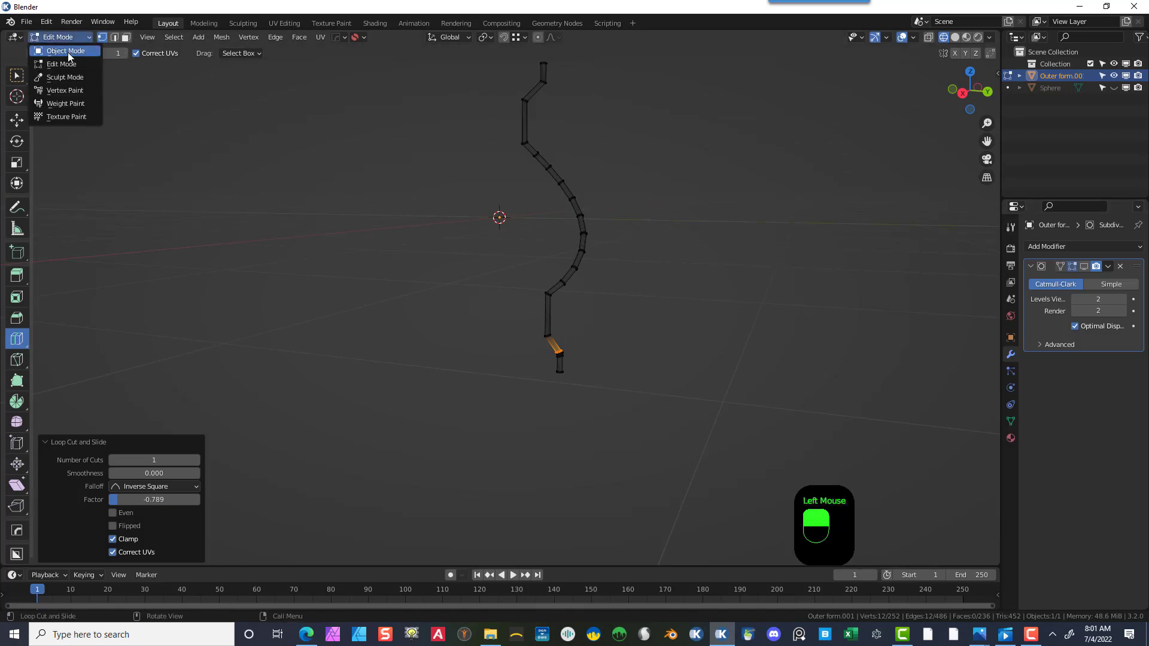
click(67, 52)
scroll(691, 413, up, 2)
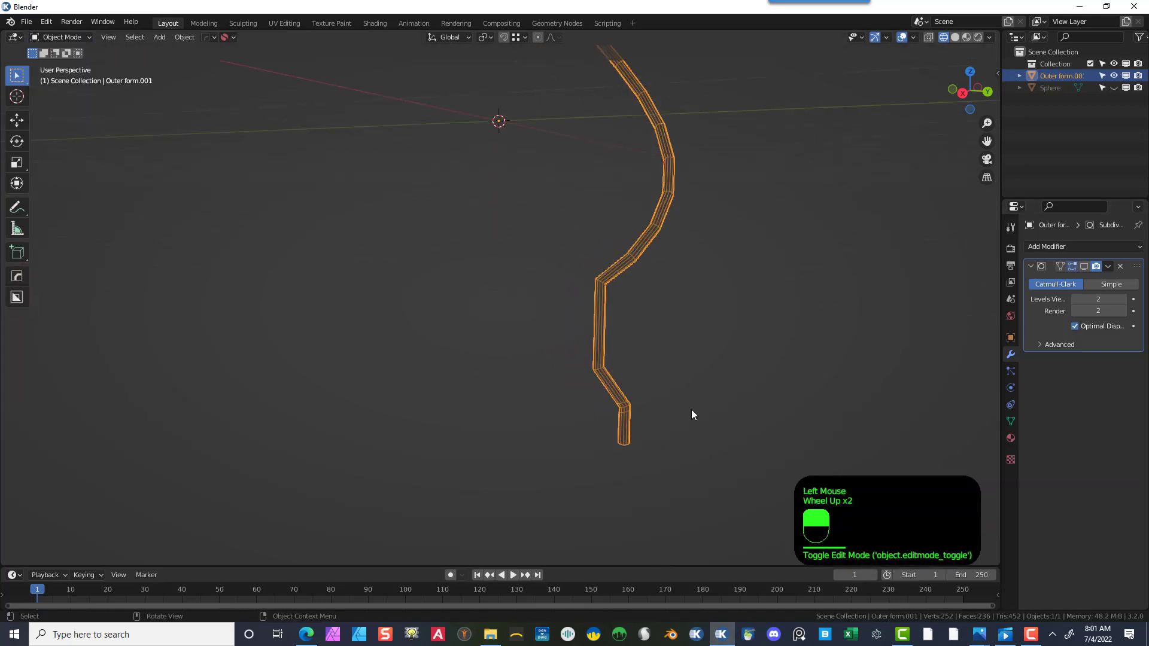
click(1084, 266)
mouse_move(730, 405)
middle_down()
mouse_move(653, 384)
mouse_move(490, 381)
mouse_move(664, 403)
mouse_move(741, 433)
mouse_move(725, 397)
middle_up()
scroll(726, 397, down, 2)
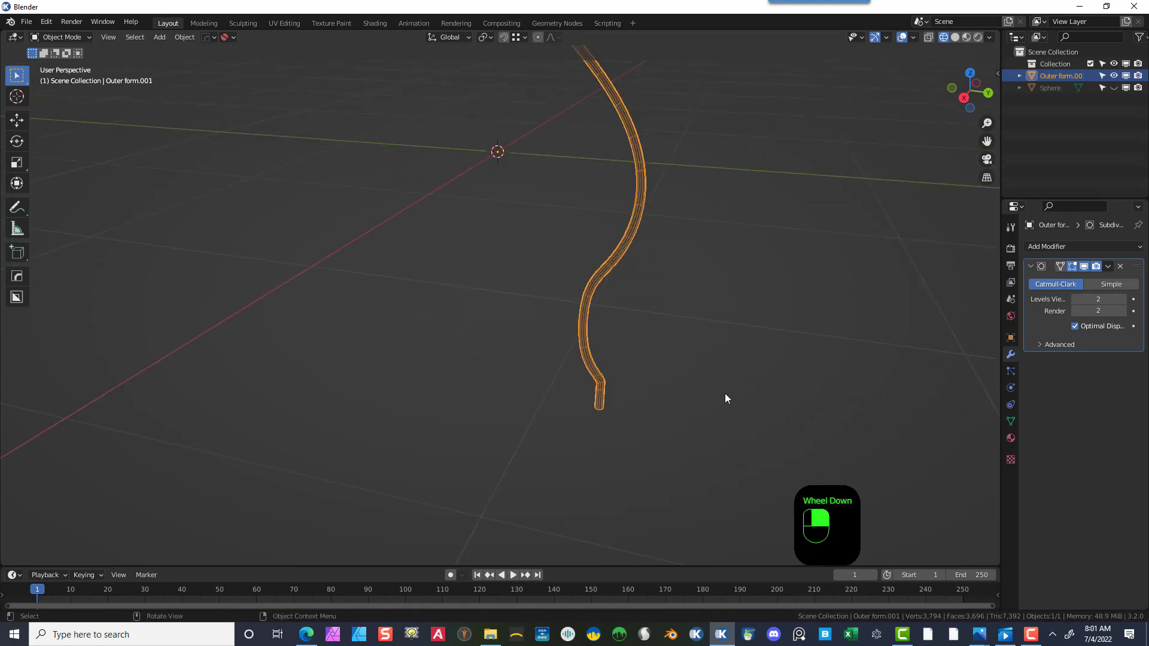
- Unhide the sphere so it shows again alongside the tube
scroll(632, 245, down, 2)
scroll(610, 170, down, 1)
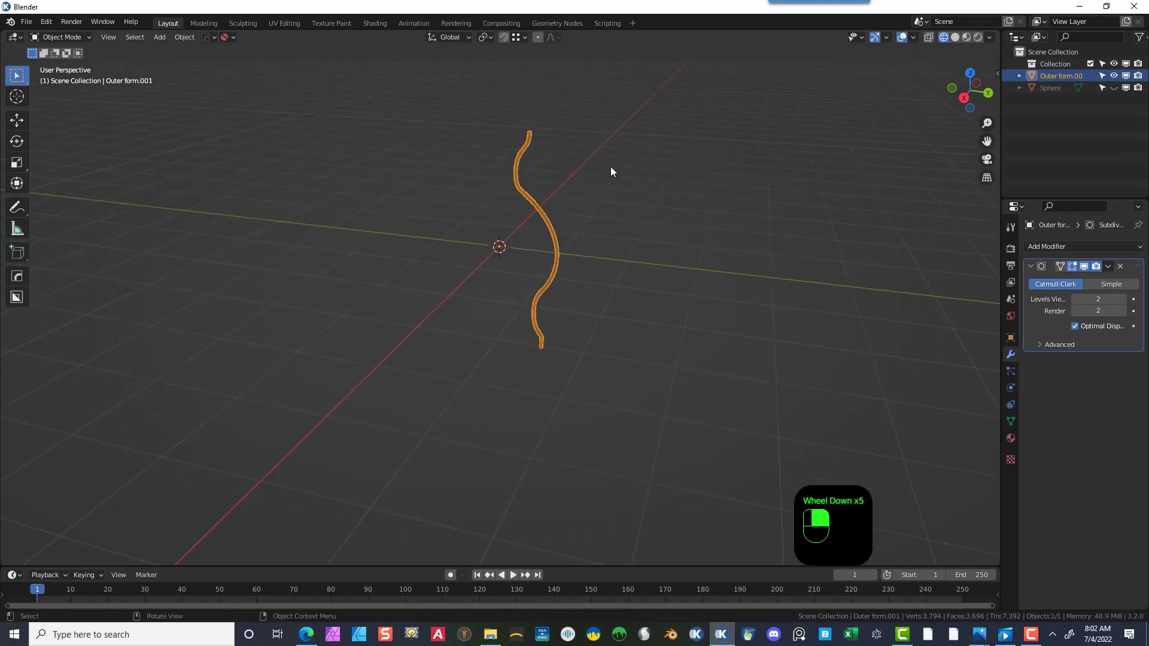
scroll(632, 179, up, 2)
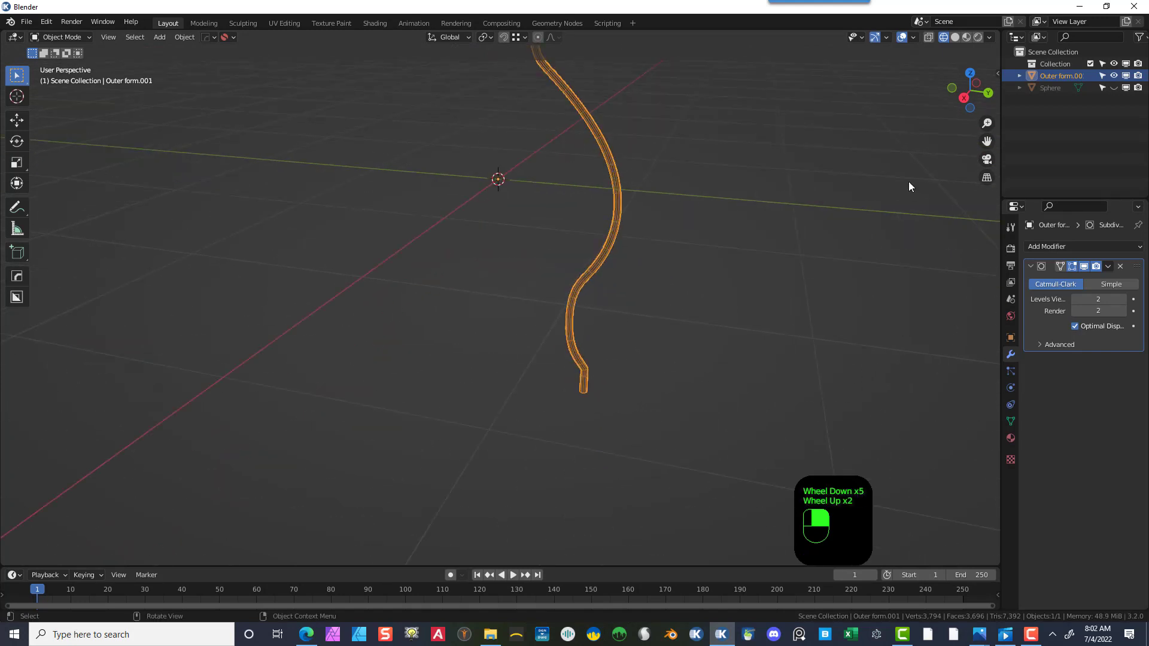
drag(988, 140, 928, 101)
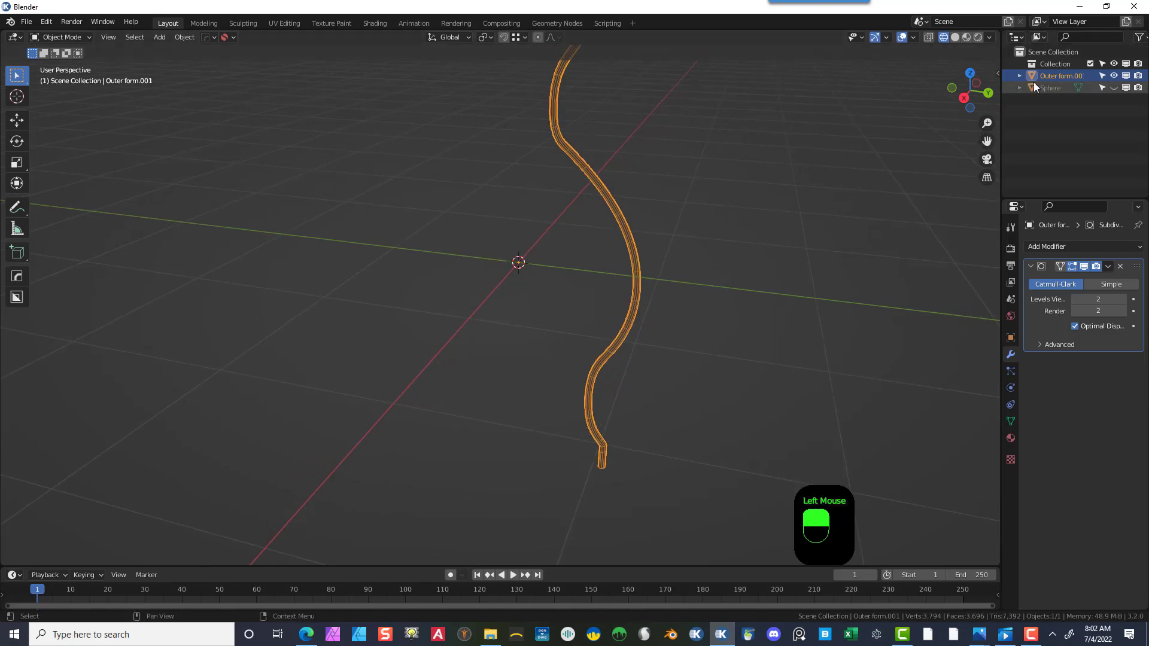
click(1113, 87)
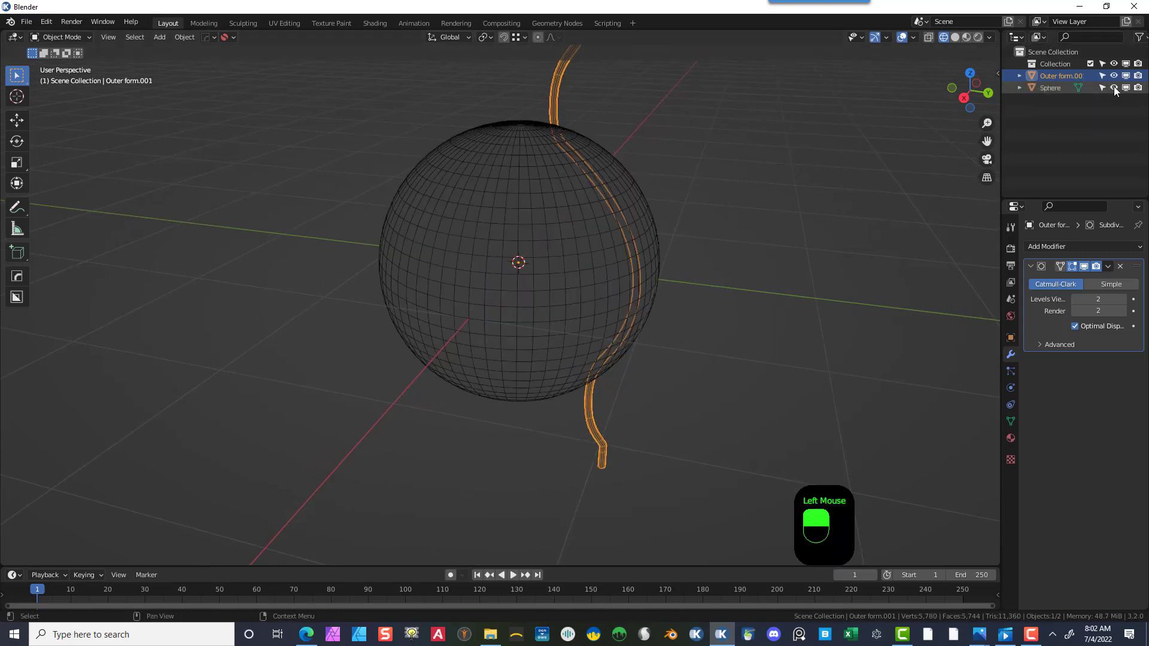
- Select the sphere and scale it down uniformly to about 0.89
scroll(659, 180, down, 1)
middle_drag(659, 180, 530, 223)
click(509, 241)
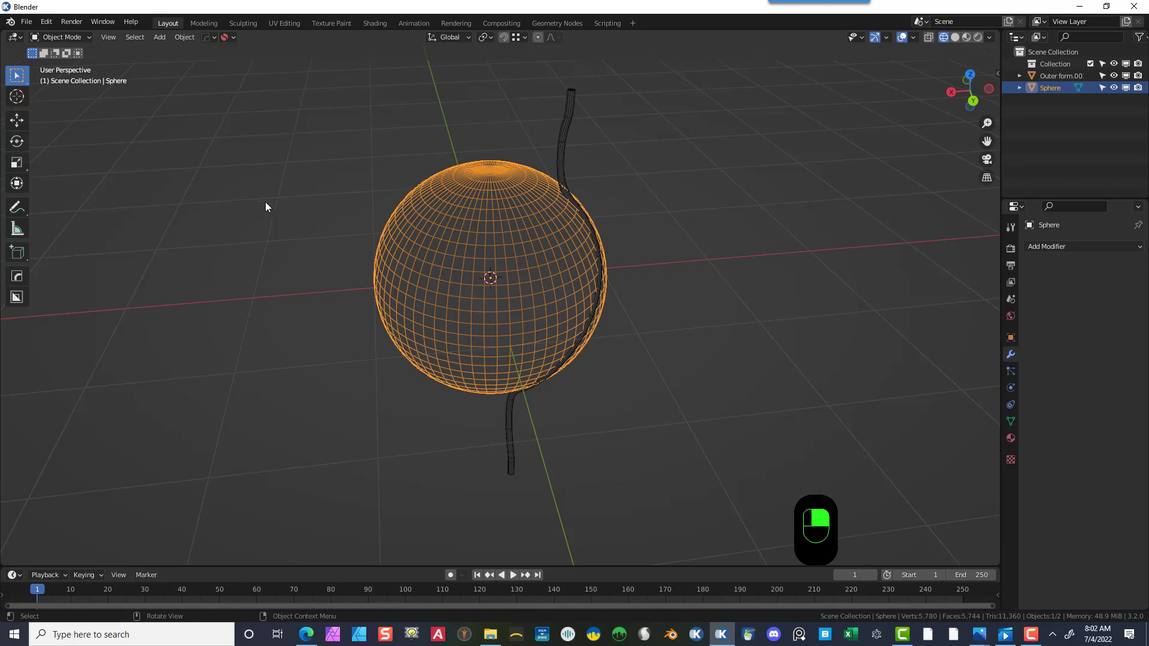
key(s)
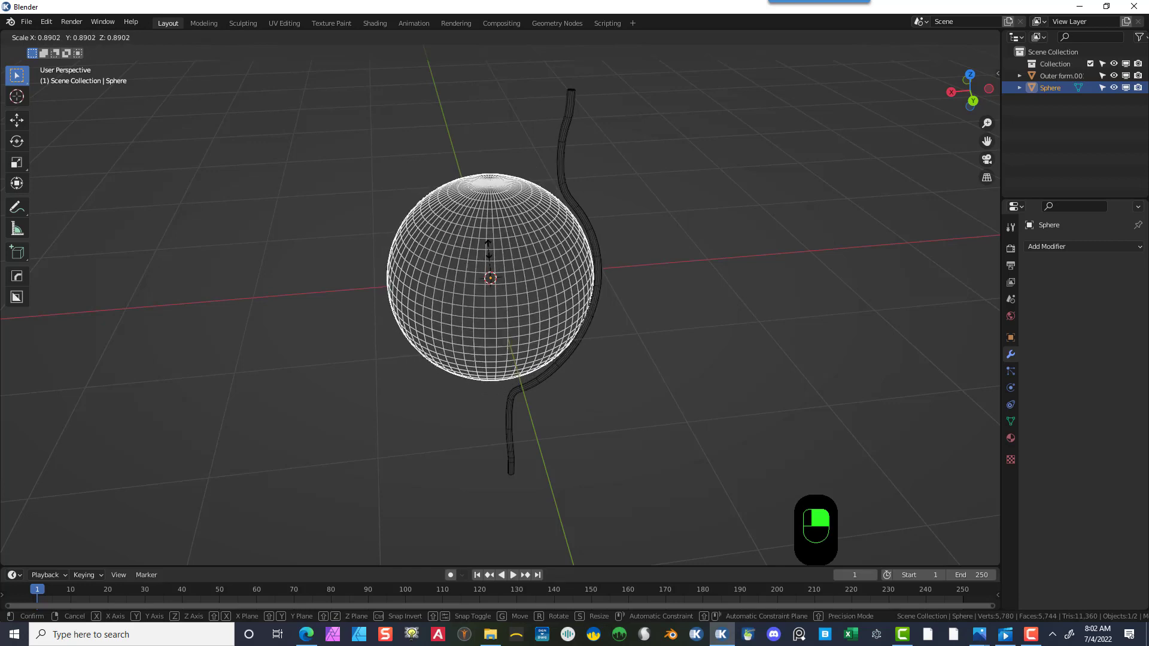
click(489, 250)
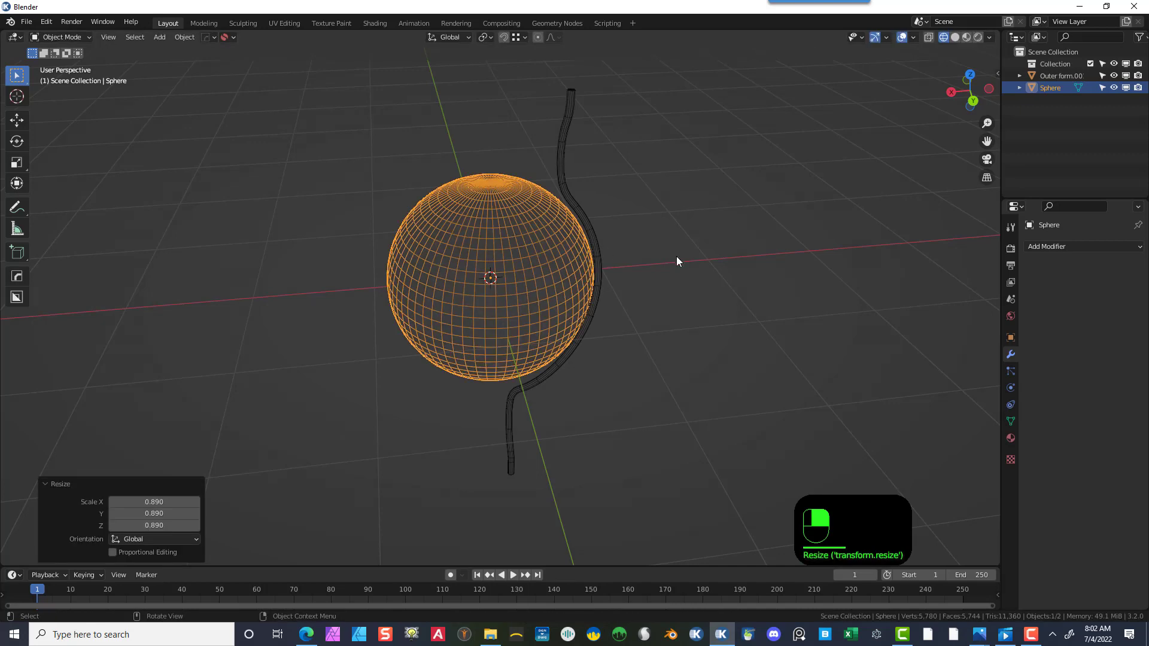
- Switch to the Shading workspace and create a new material for the sphere
middle_drag(678, 256, 619, 269)
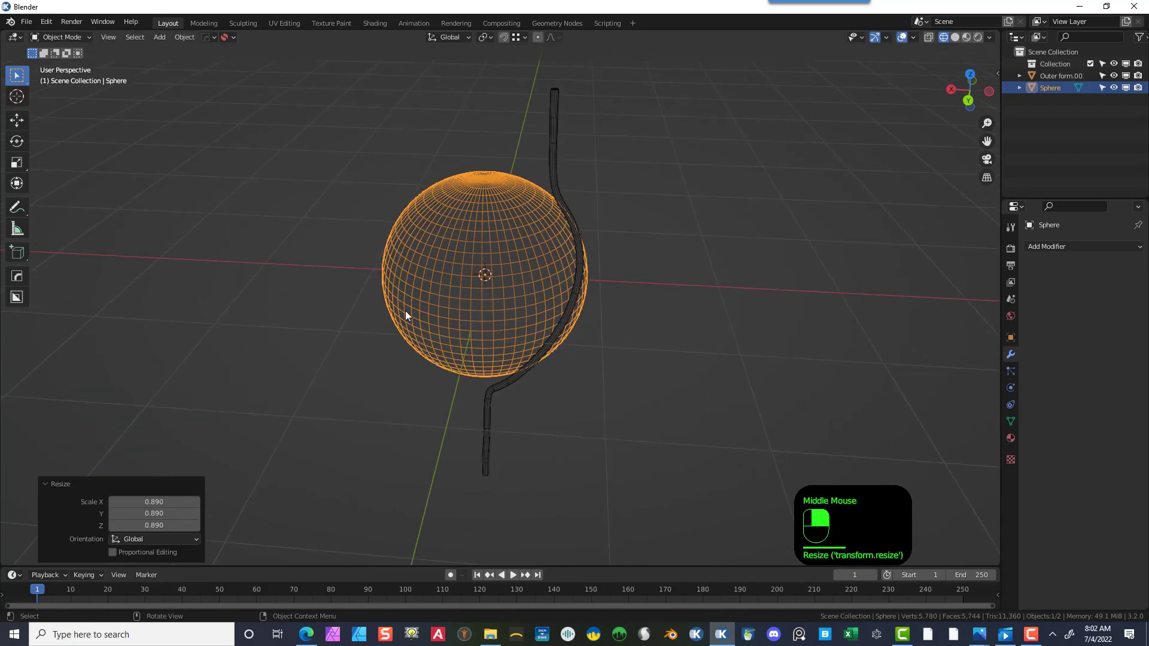
click(655, 167)
click(489, 227)
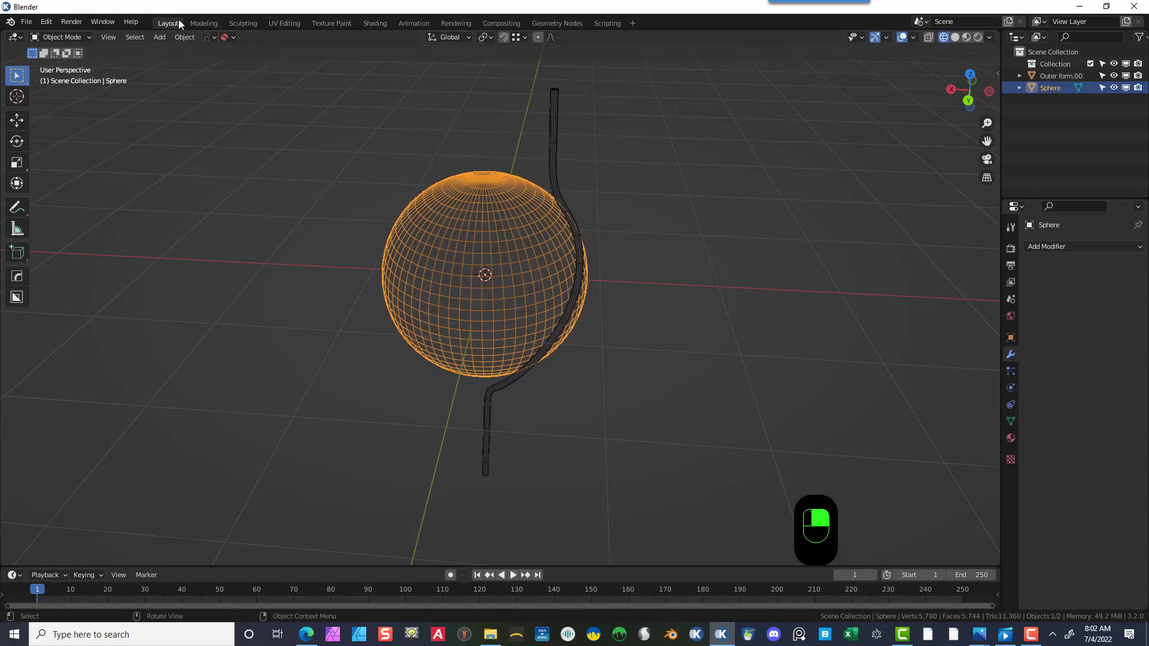
click(378, 23)
scroll(542, 263, up, 4)
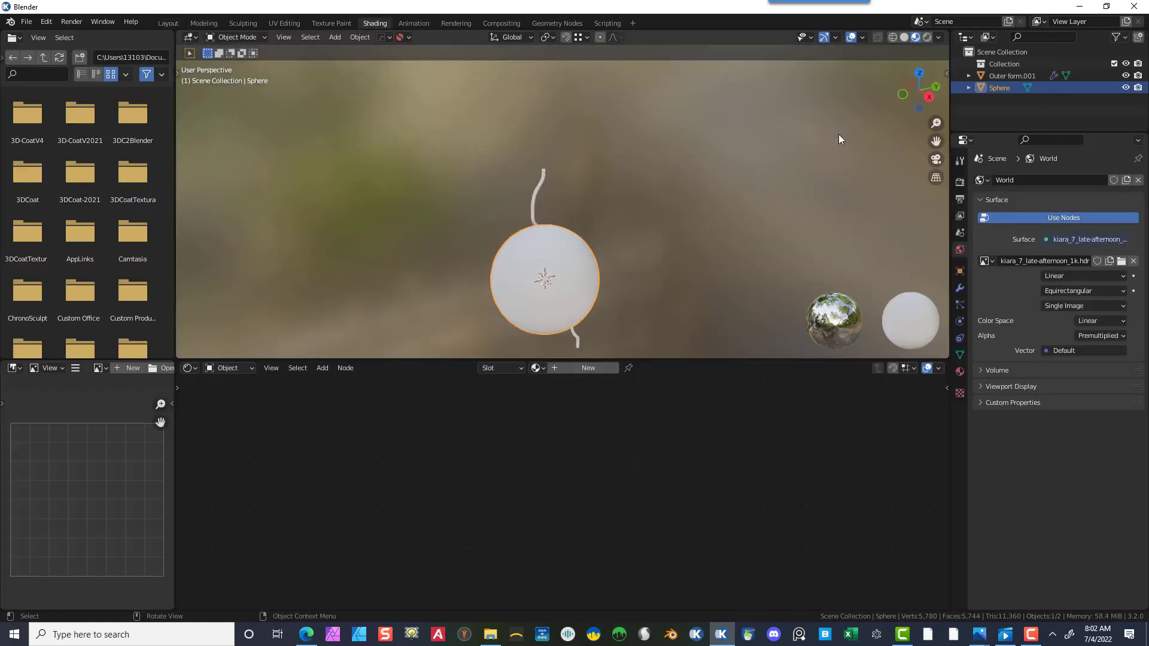
drag(935, 139, 936, 57)
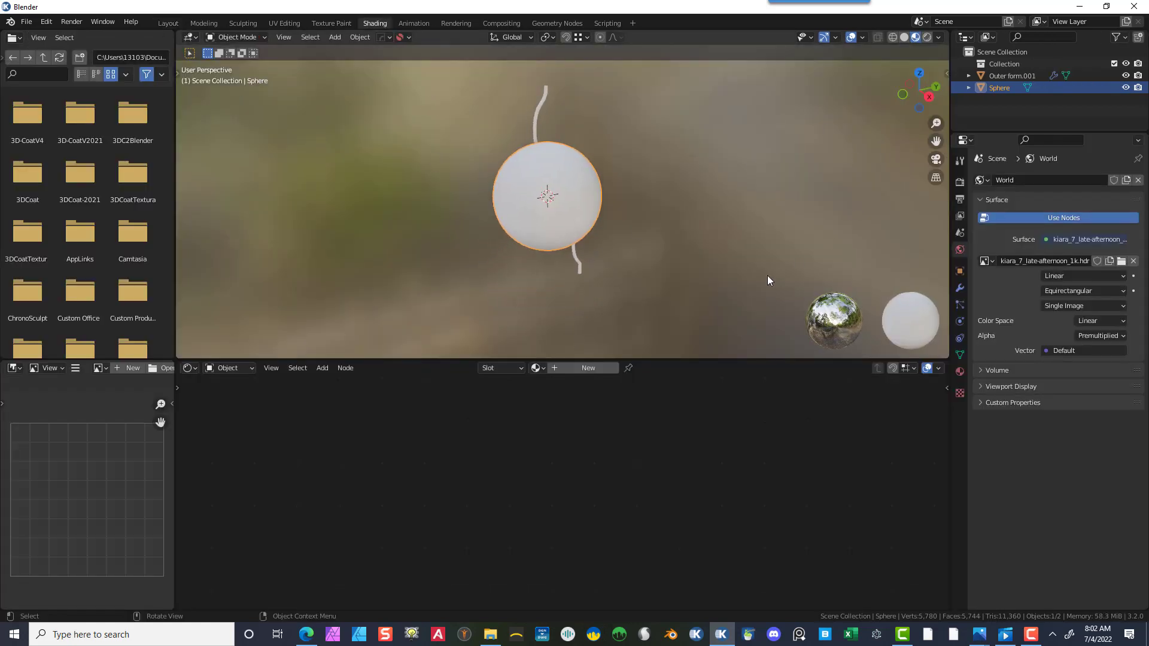
click(579, 368)
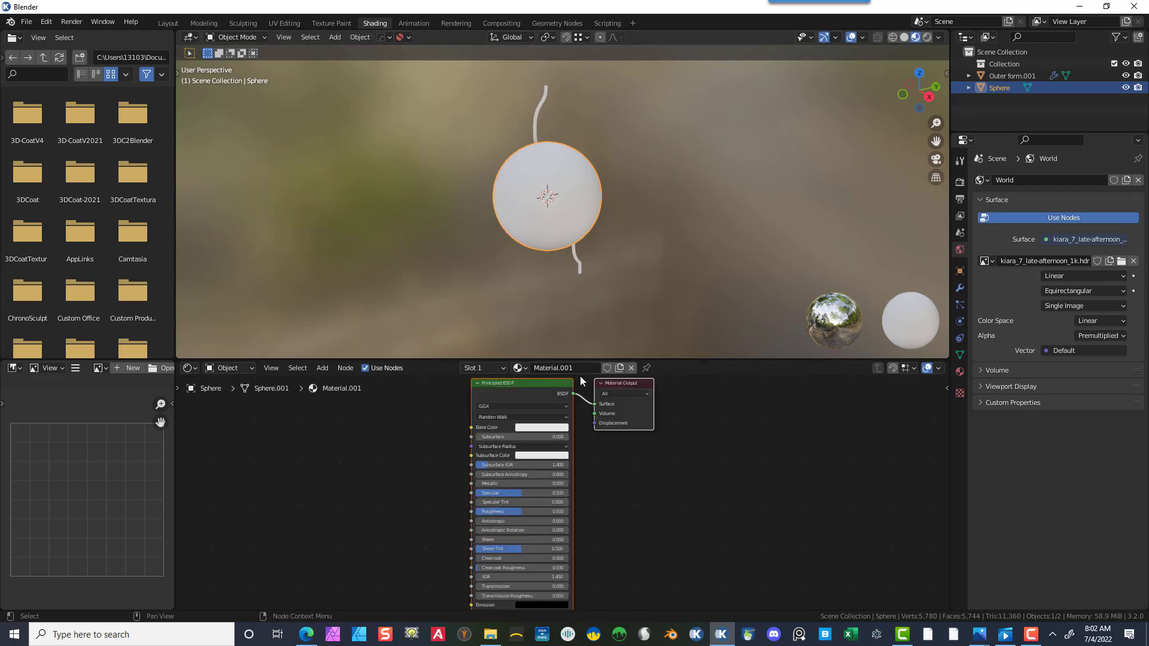
- Set the sphere material's Metallic to 1.000 and Roughness to about 0.28
drag(487, 483, 577, 483)
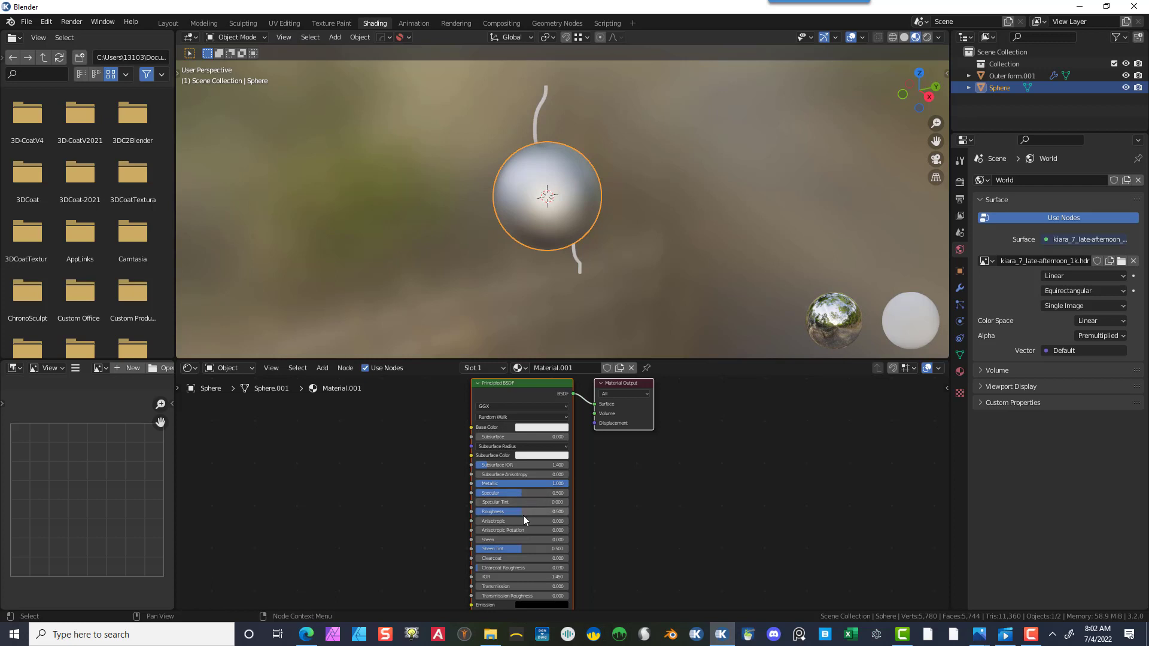
drag(522, 515, 509, 515)
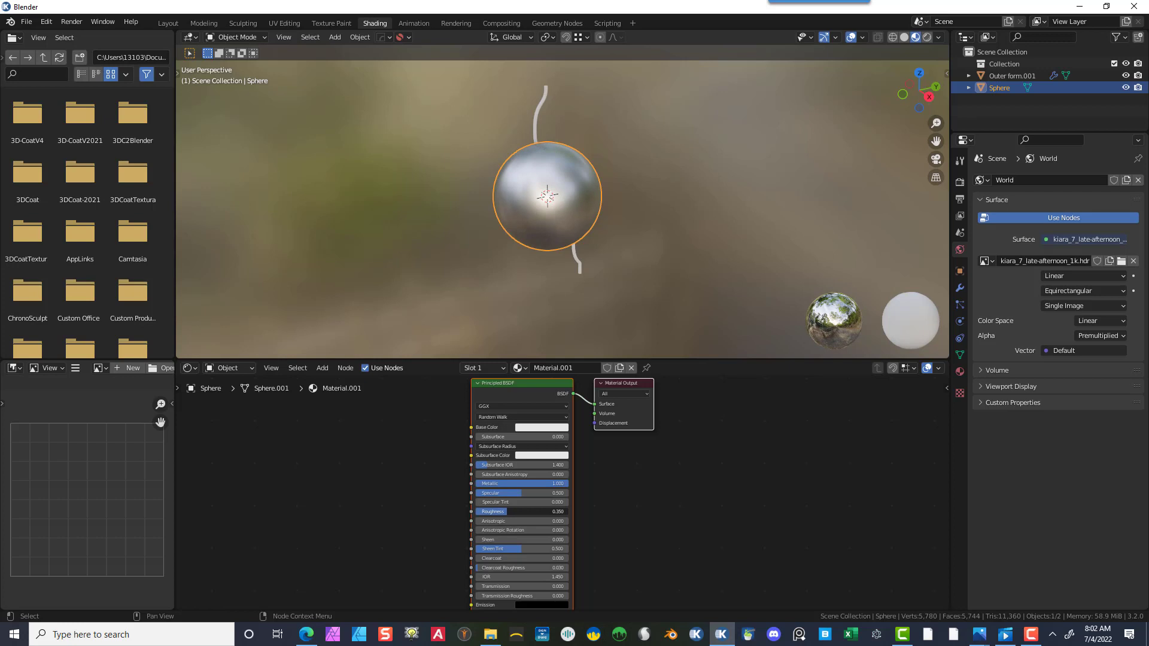
drag(509, 512, 505, 511)
drag(505, 511, 502, 511)
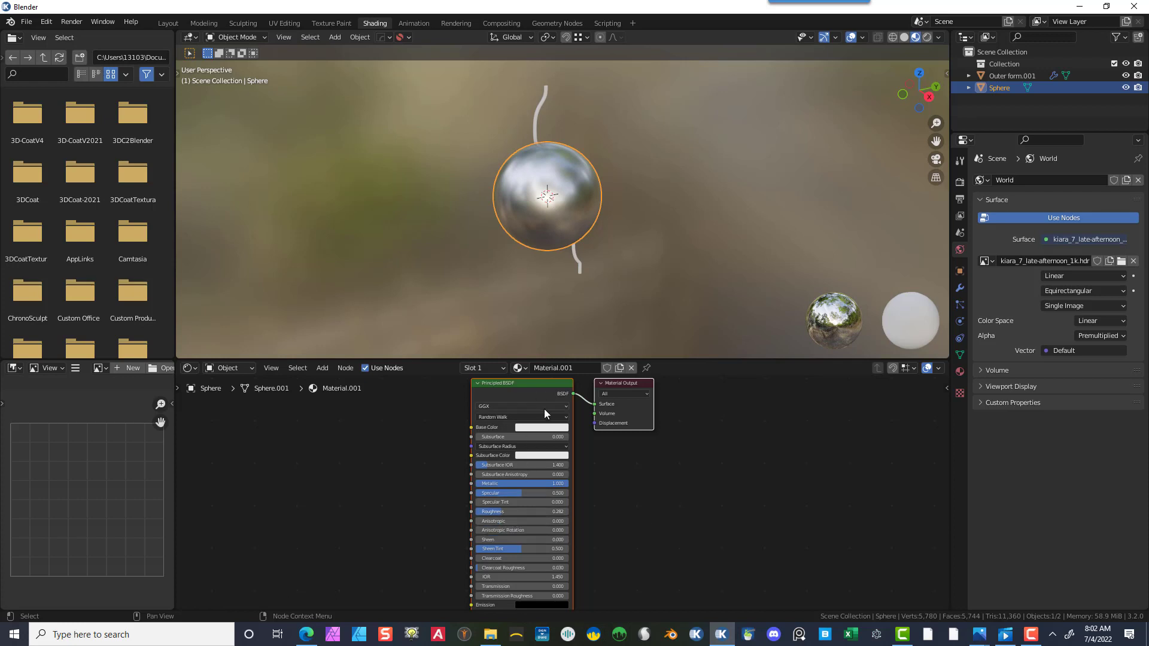
- Set the material's base color to a golden yellow
click(551, 428)
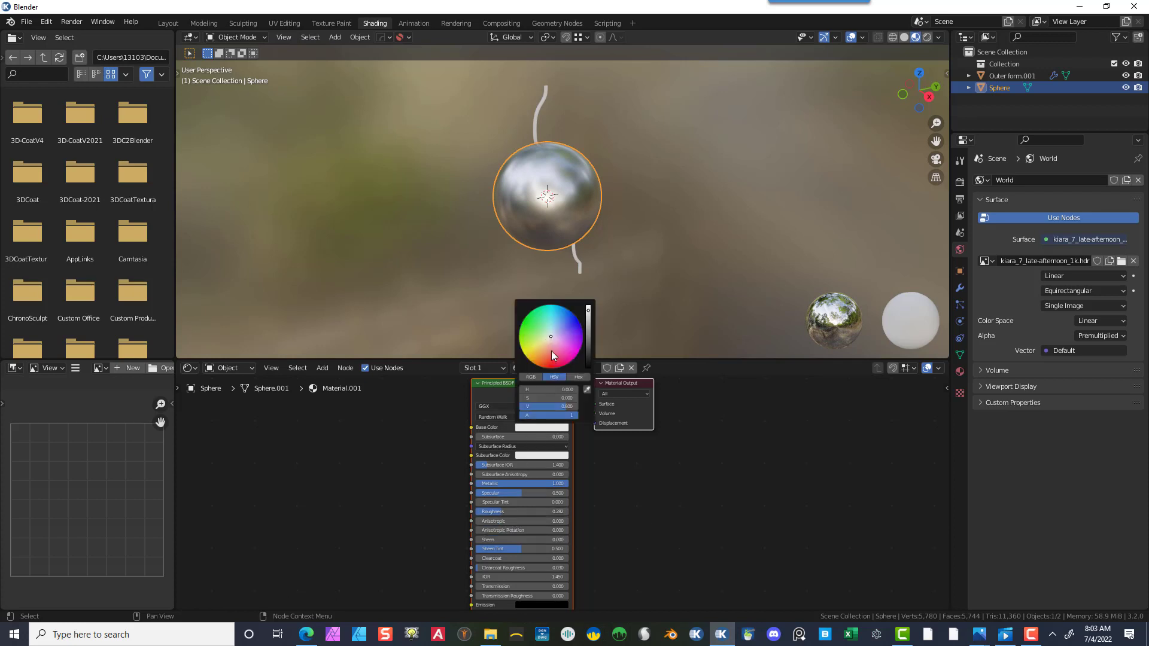
drag(550, 350, 538, 351)
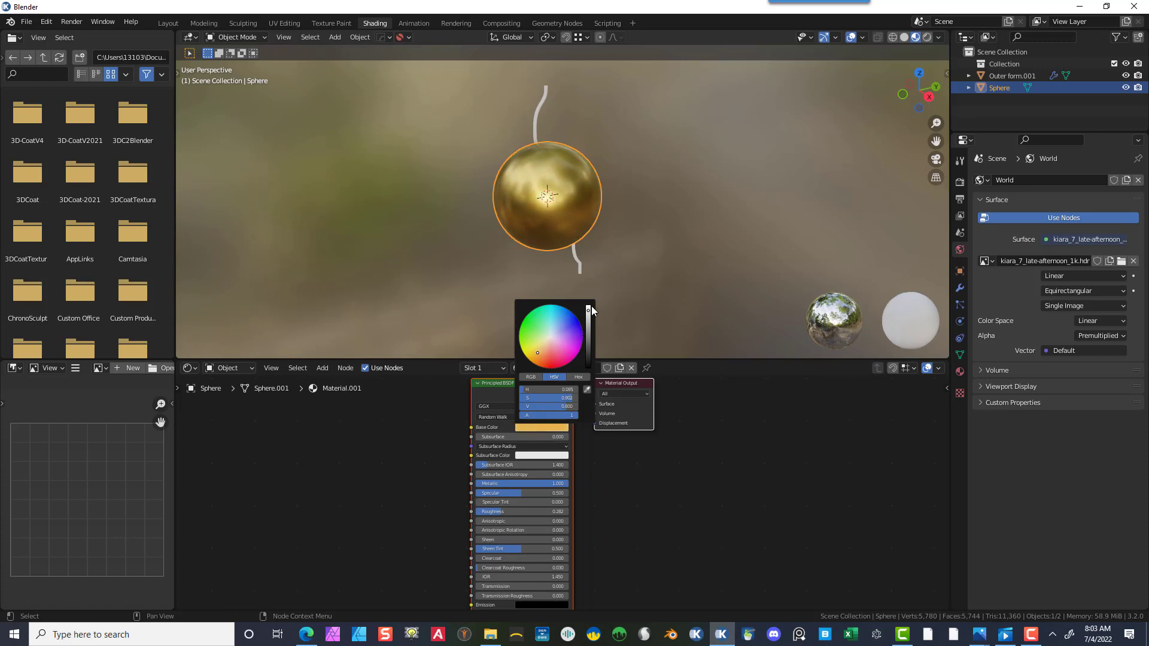
drag(587, 310, 587, 319)
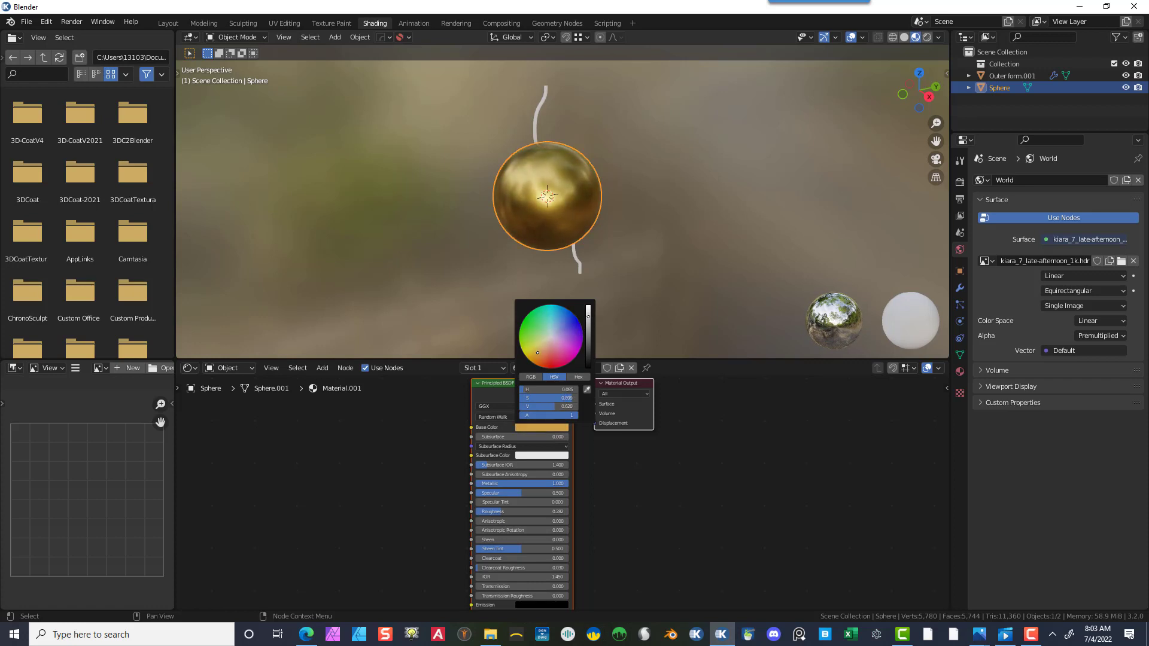
drag(538, 352, 532, 351)
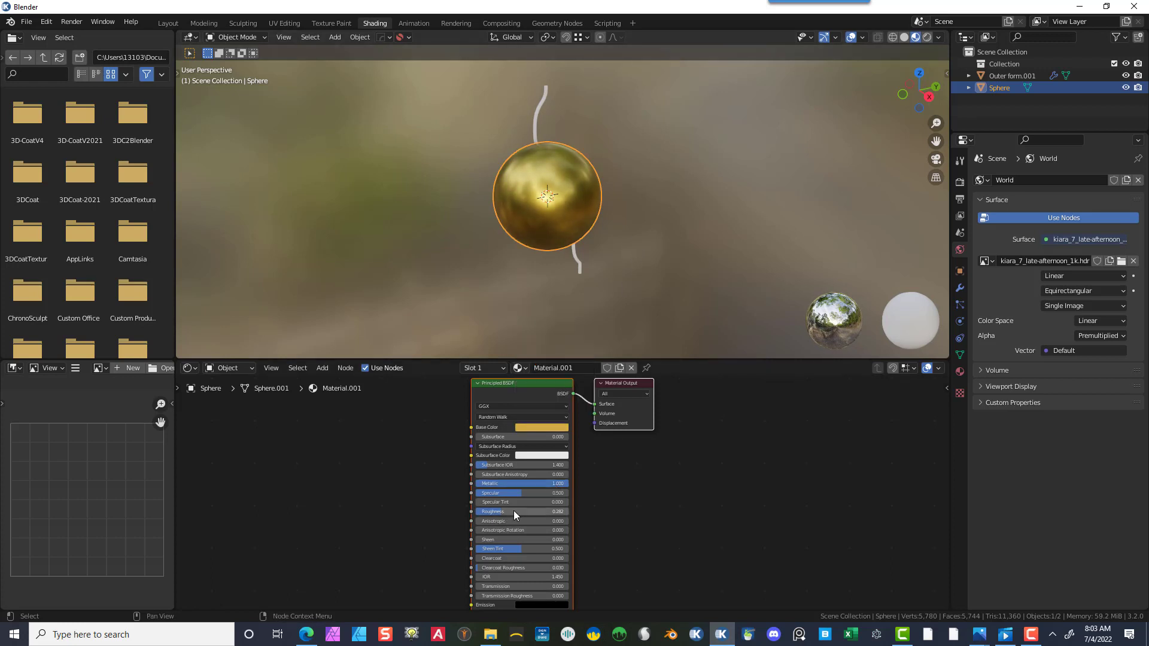
- Scale the sphere up slightly, to about 1.03 times its size
scroll(589, 213, up, 7)
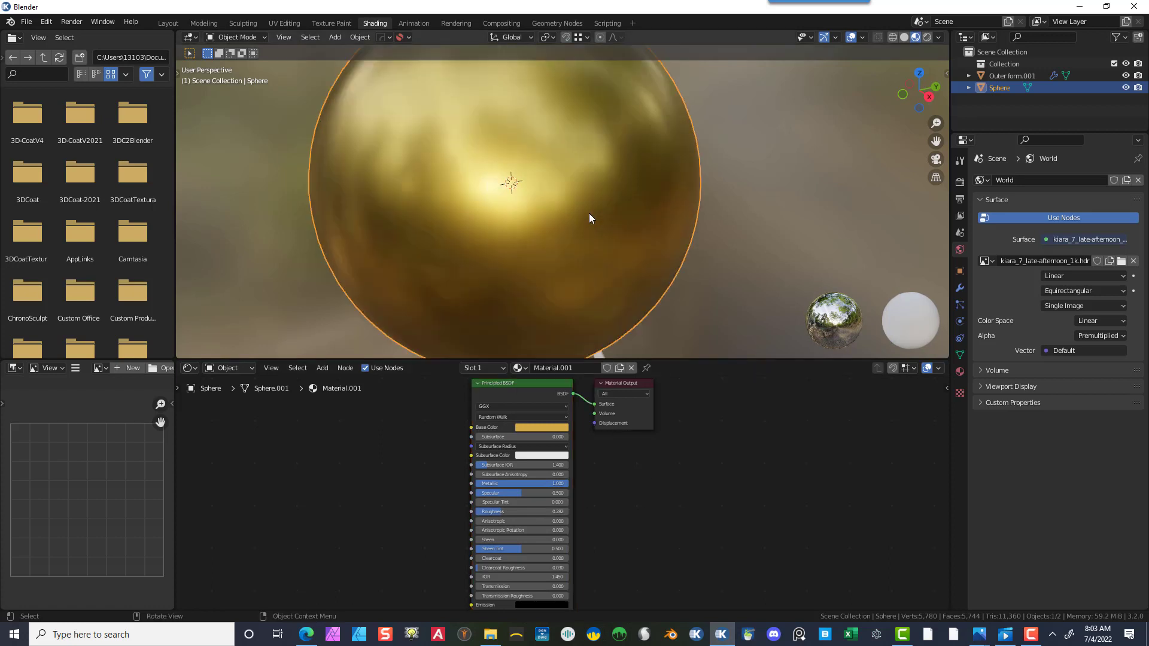
scroll(589, 213, down, 2)
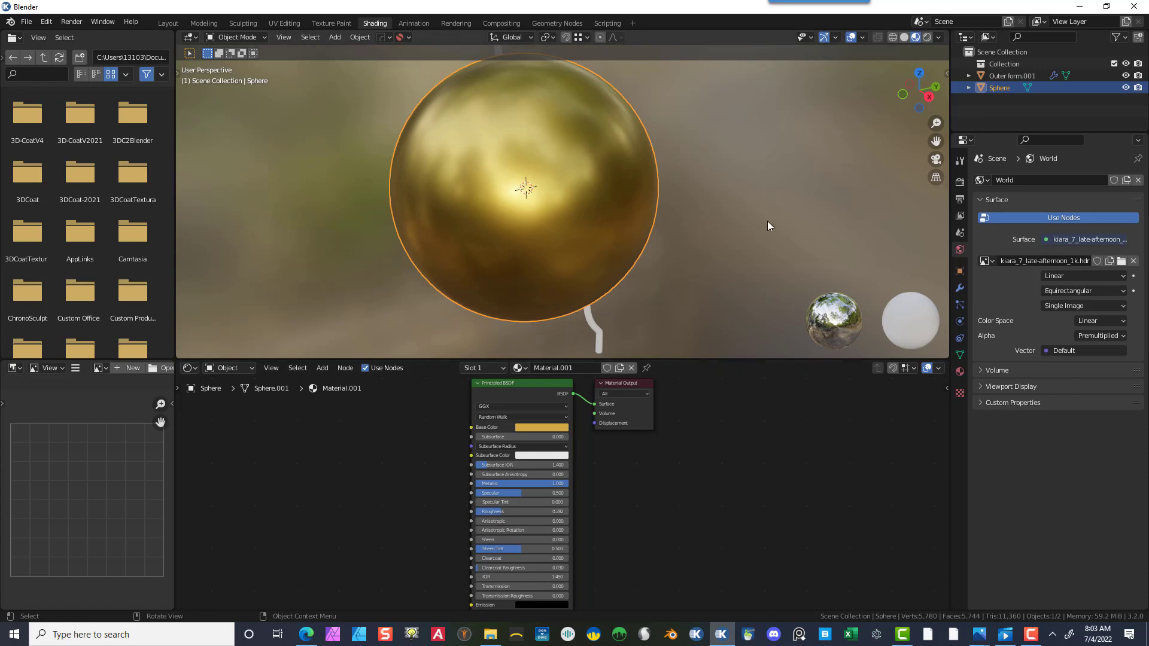
scroll(591, 221, down, 3)
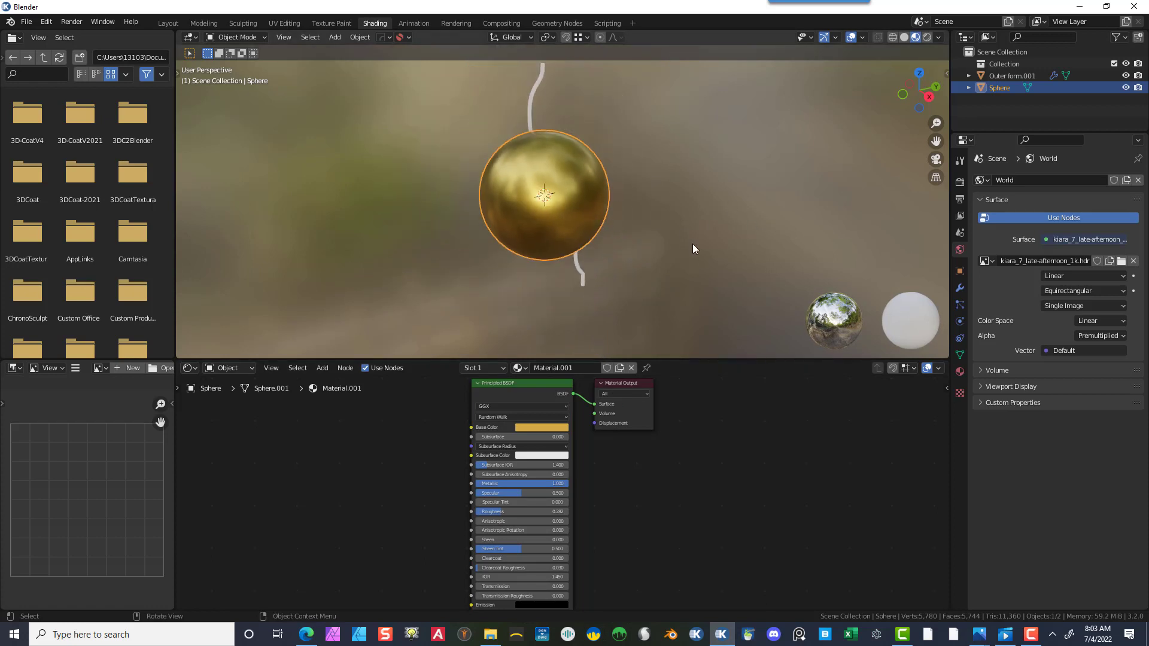
middle_drag(691, 243, 548, 258)
scroll(706, 203, up, 2)
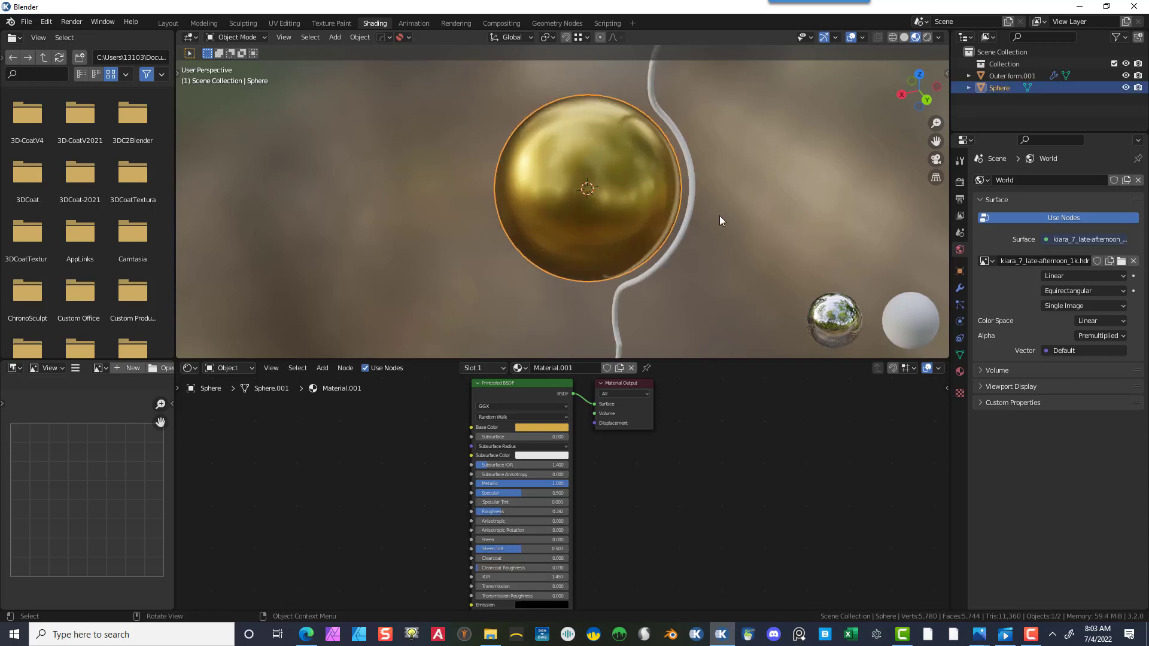
key(s)
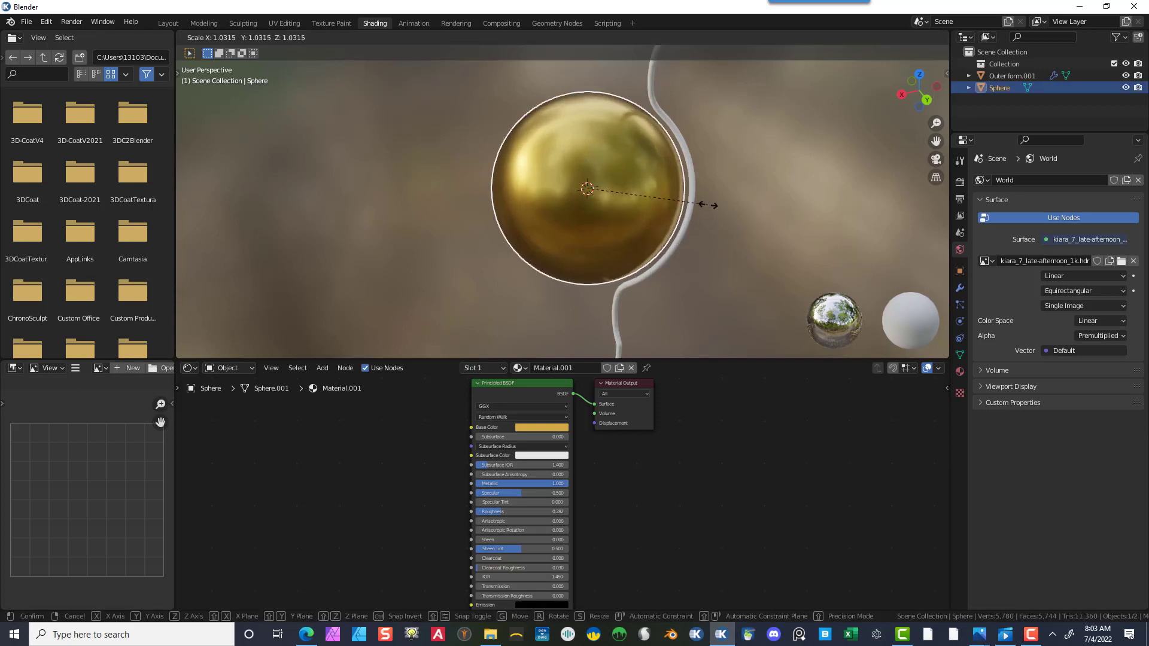
click(703, 200)
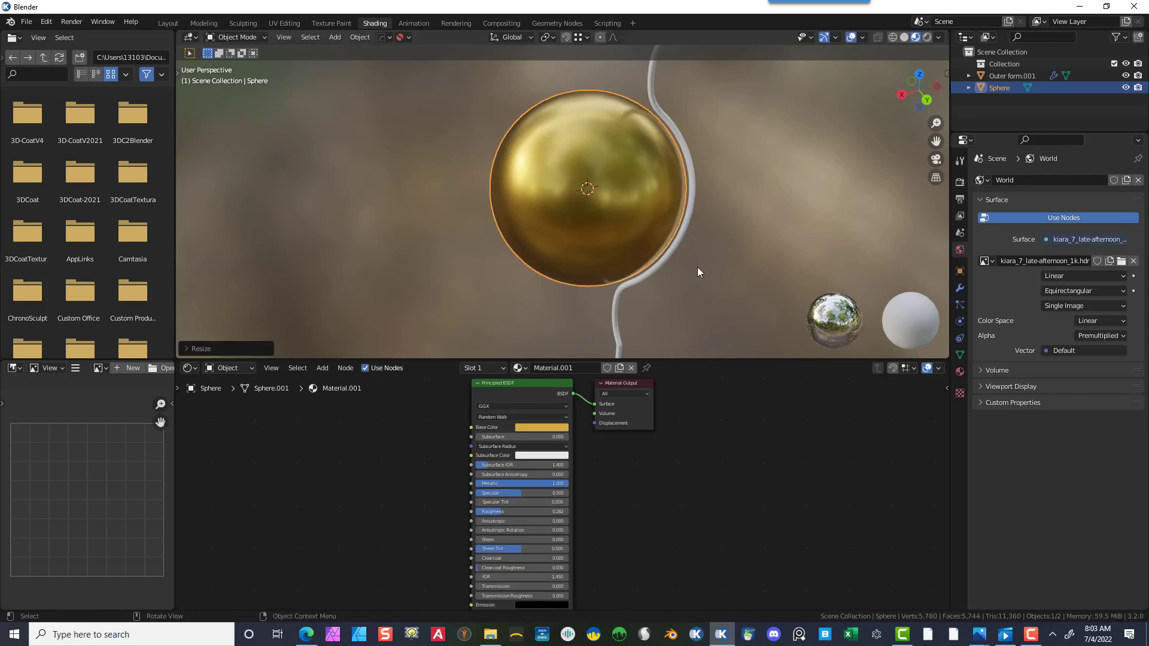
- Select the tube, return to the Layout workspace and apply its Subdivision Surface modifier
scroll(763, 268, down, 3)
middle_drag(731, 245, 624, 252)
click(599, 141)
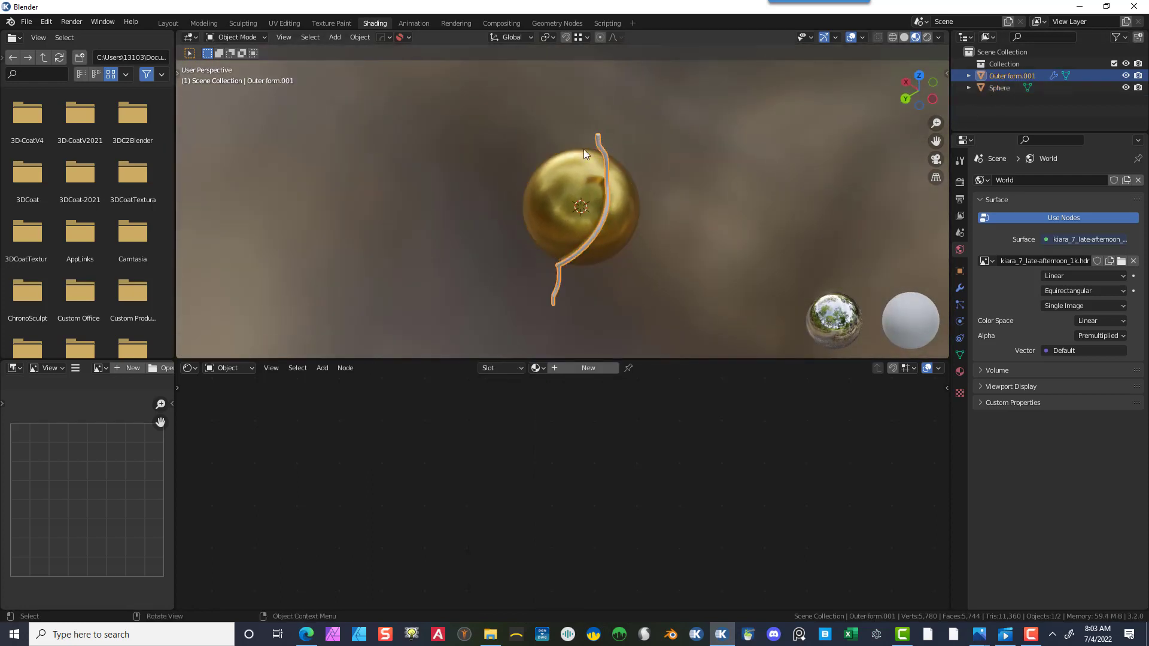
click(168, 24)
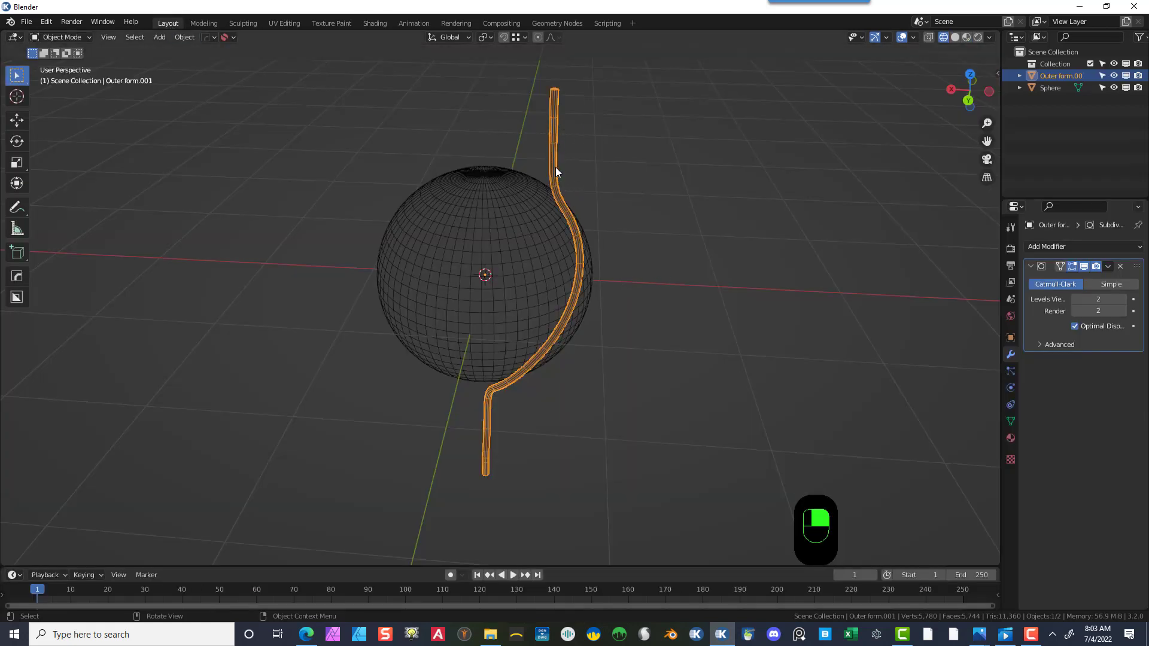
click(1110, 266)
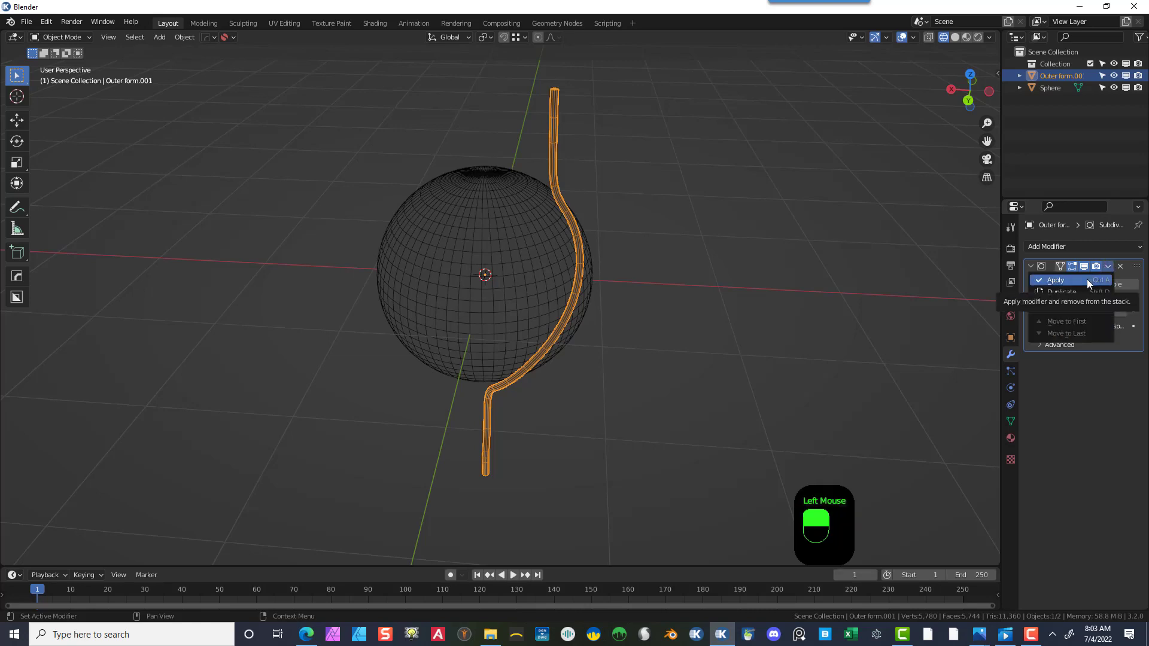
click(1087, 279)
- Add an Array modifier to the tube and set its count to 5
scroll(577, 111, up, 2)
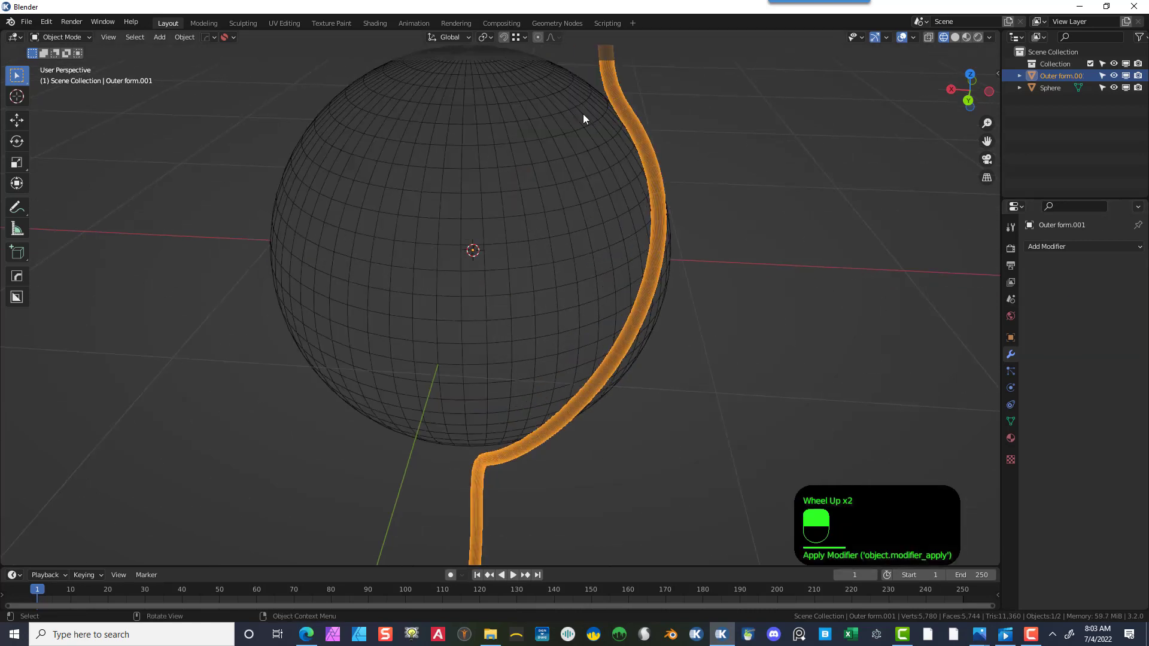
scroll(604, 119, down, 2)
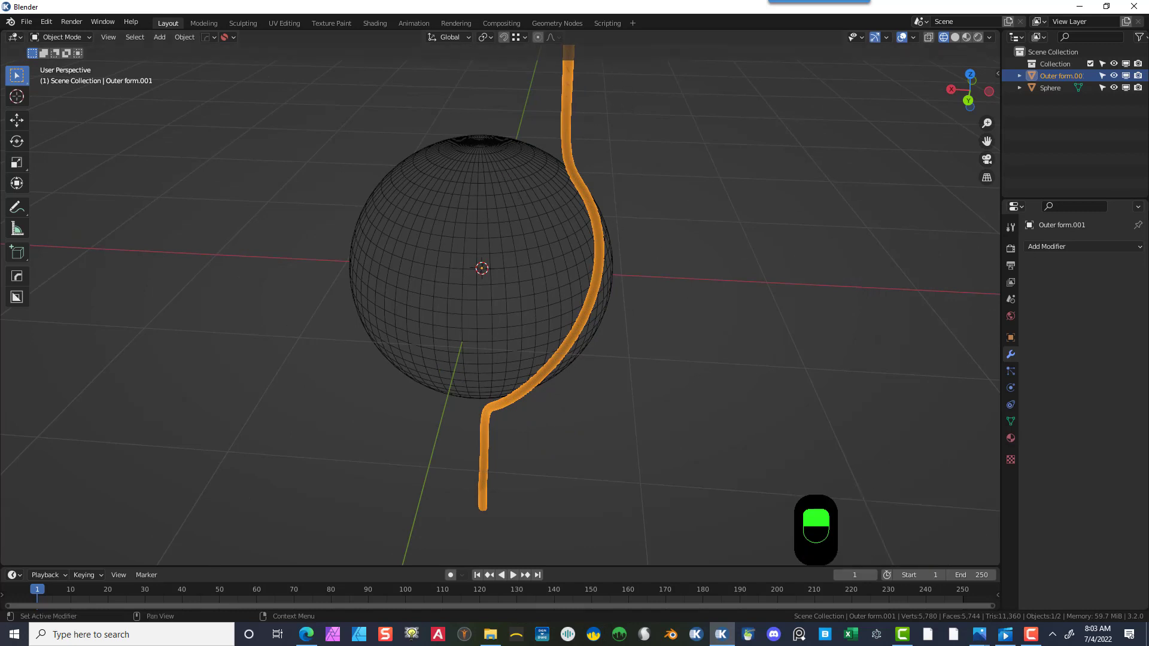
click(1082, 247)
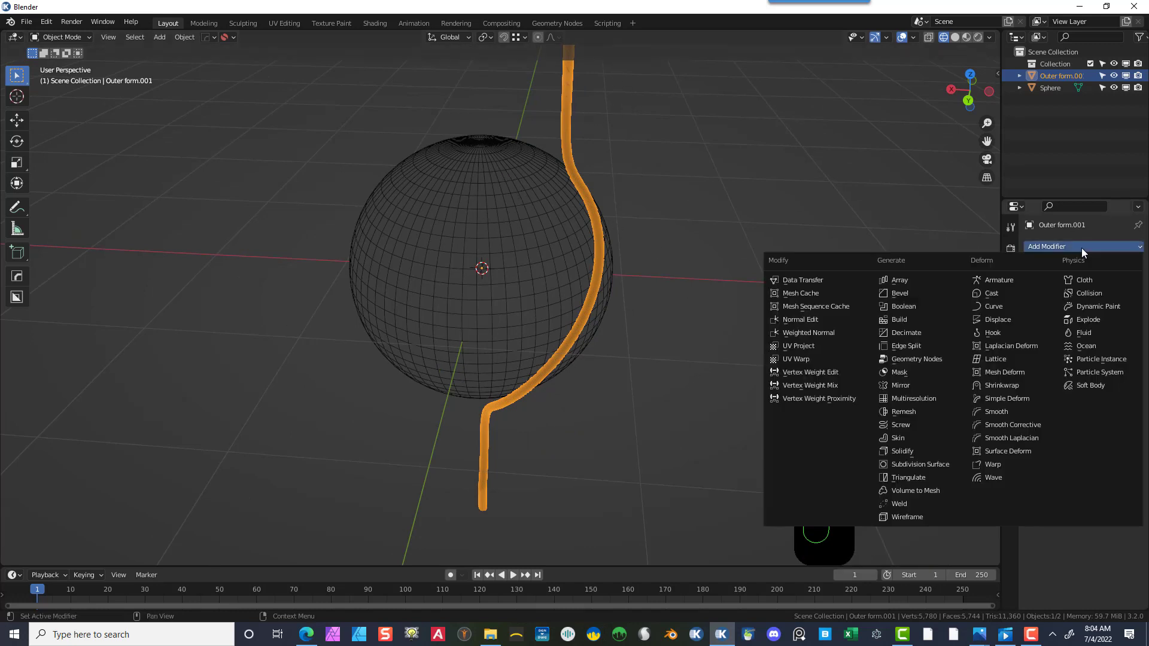
click(917, 282)
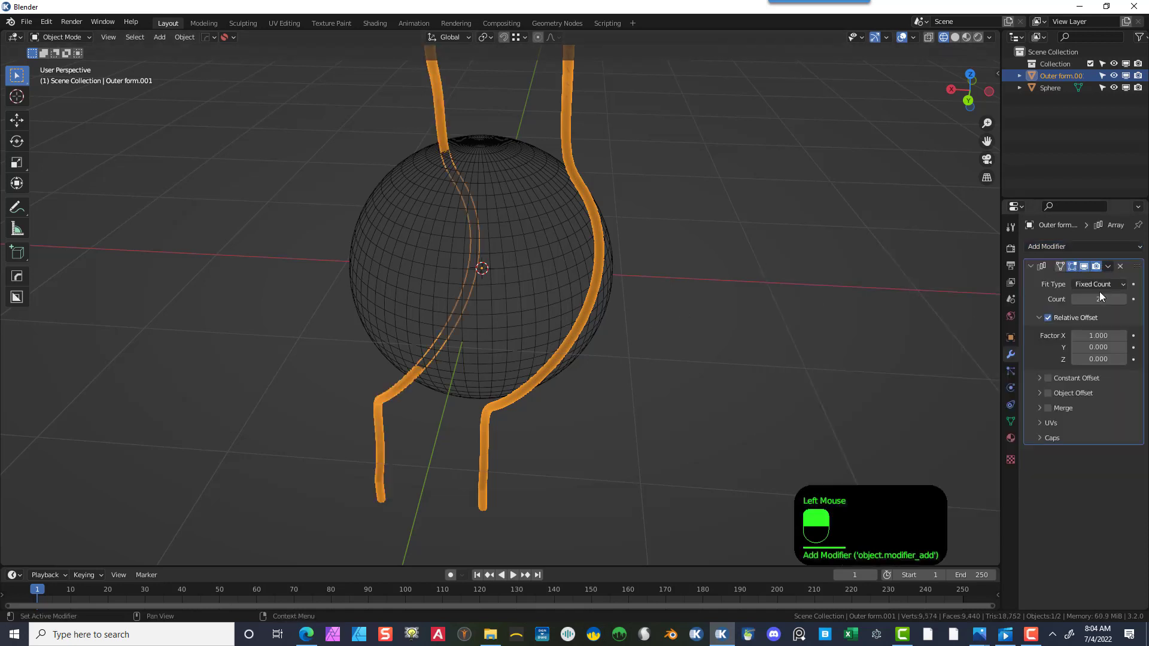
mouse_move(1098, 299)
mouse_down()
mouse_move(1133, 299)
mouse_move(1068, 299)
mouse_move(1121, 300)
mouse_move(1082, 304)
mouse_up()
scroll(833, 293, down, 2)
scroll(833, 296, down, 2)
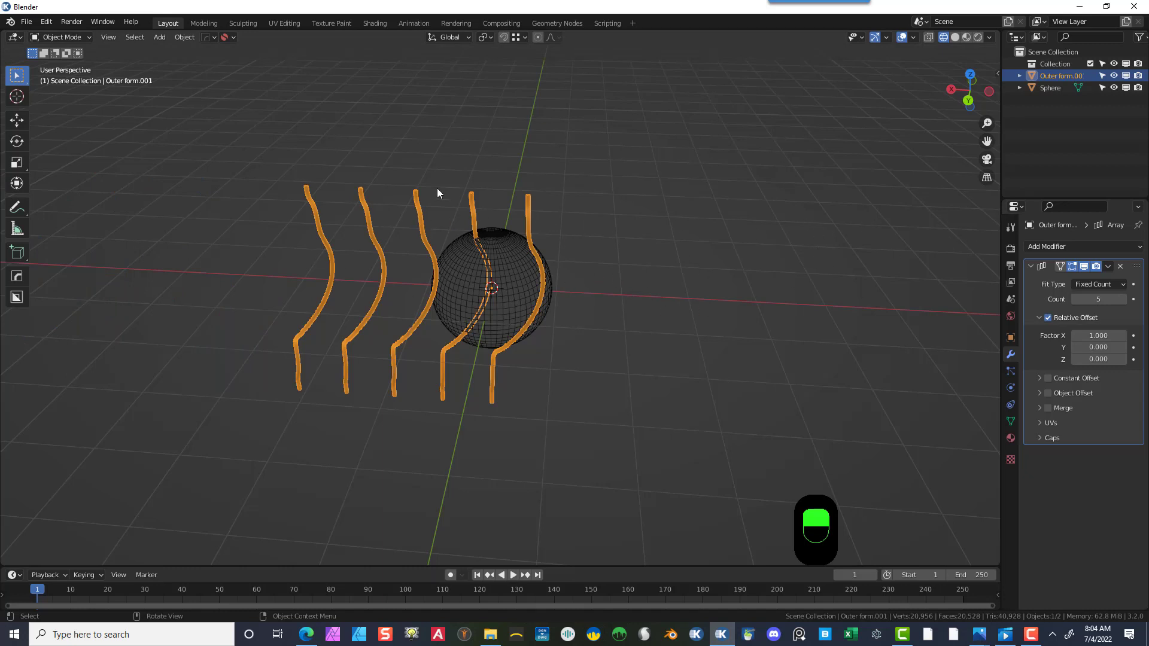
- Add a Circle empty at the scene origin
click(159, 36)
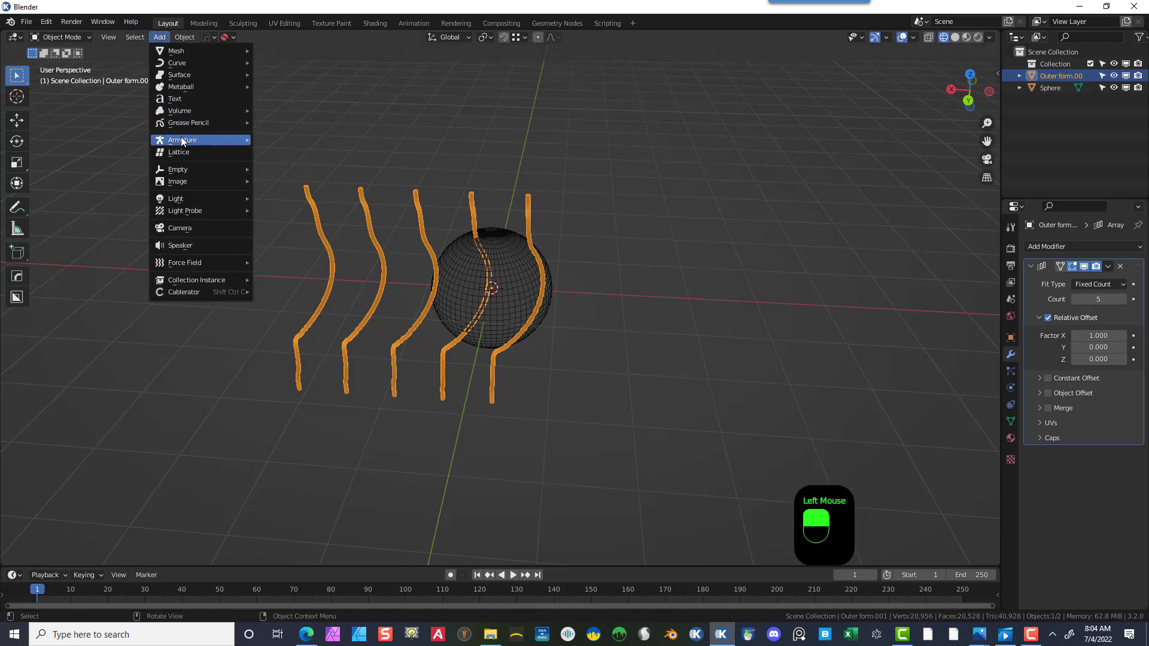
mouse_move(193, 165)
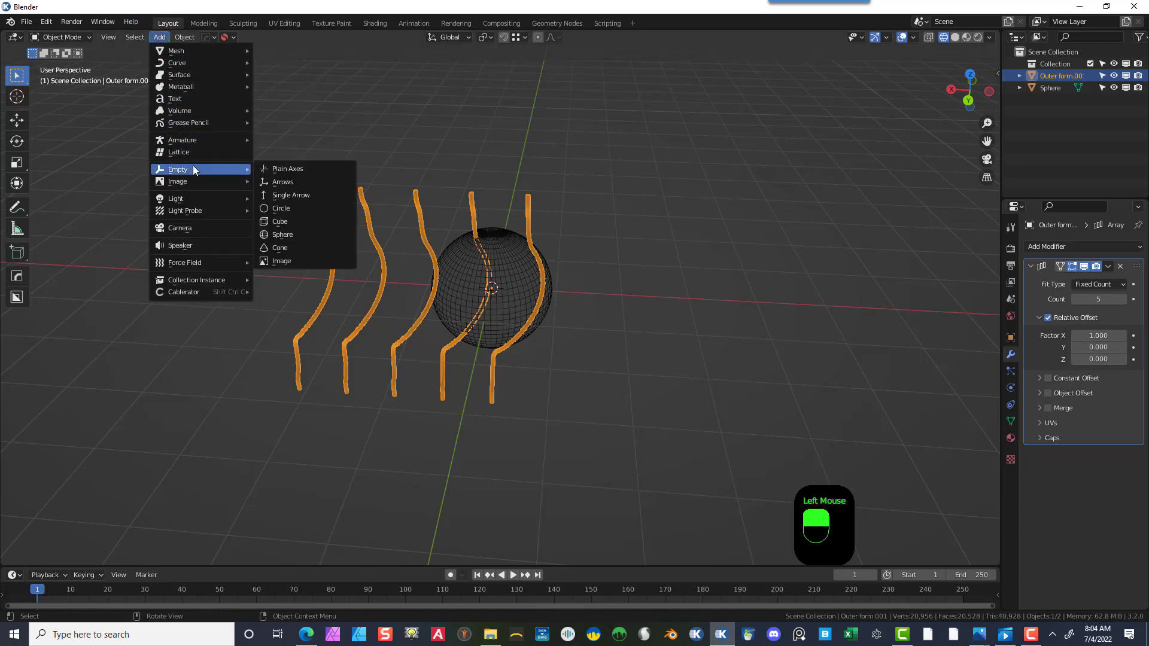
click(288, 207)
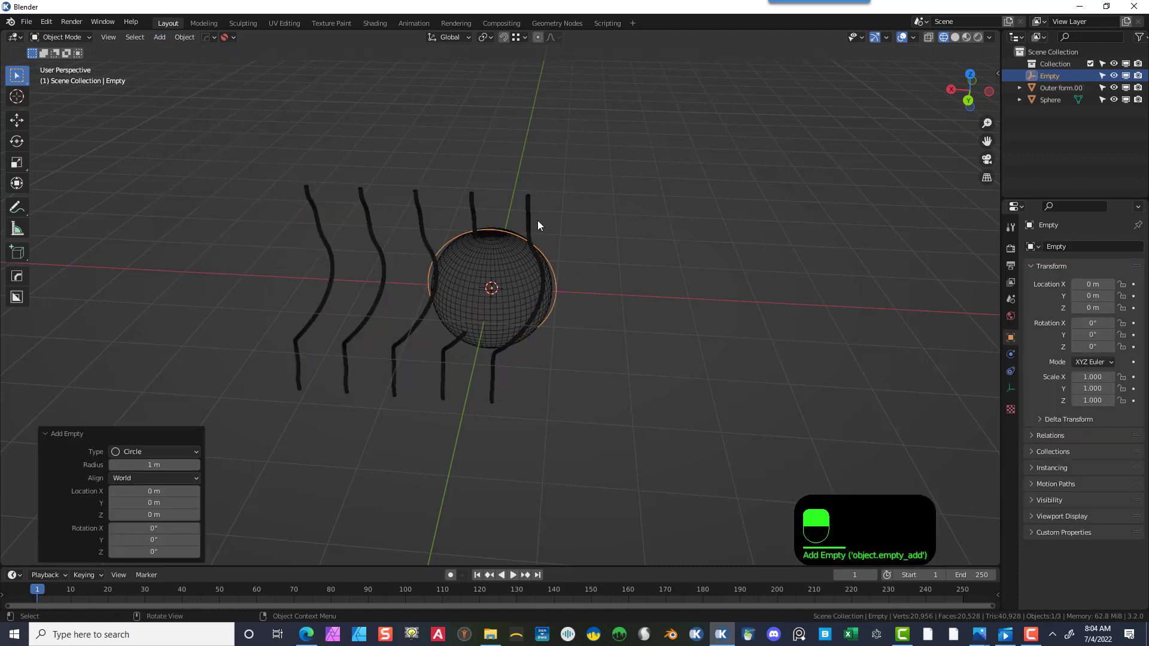
- Select the tube and enable Object Offset in its Array modifier
click(530, 204)
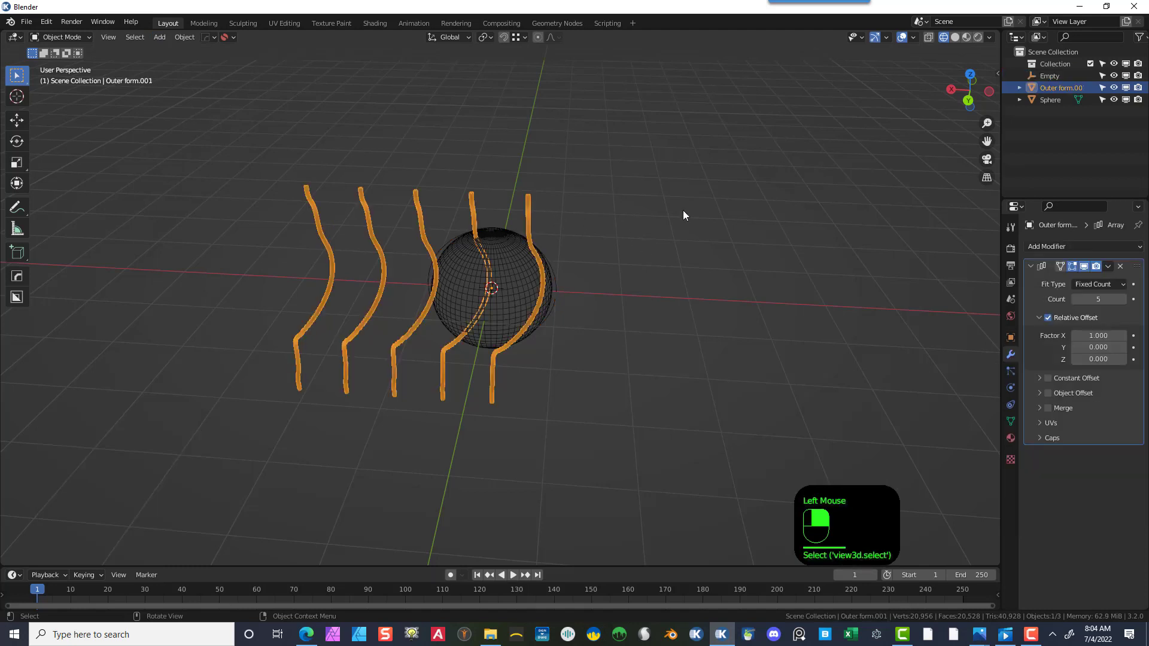
click(1048, 393)
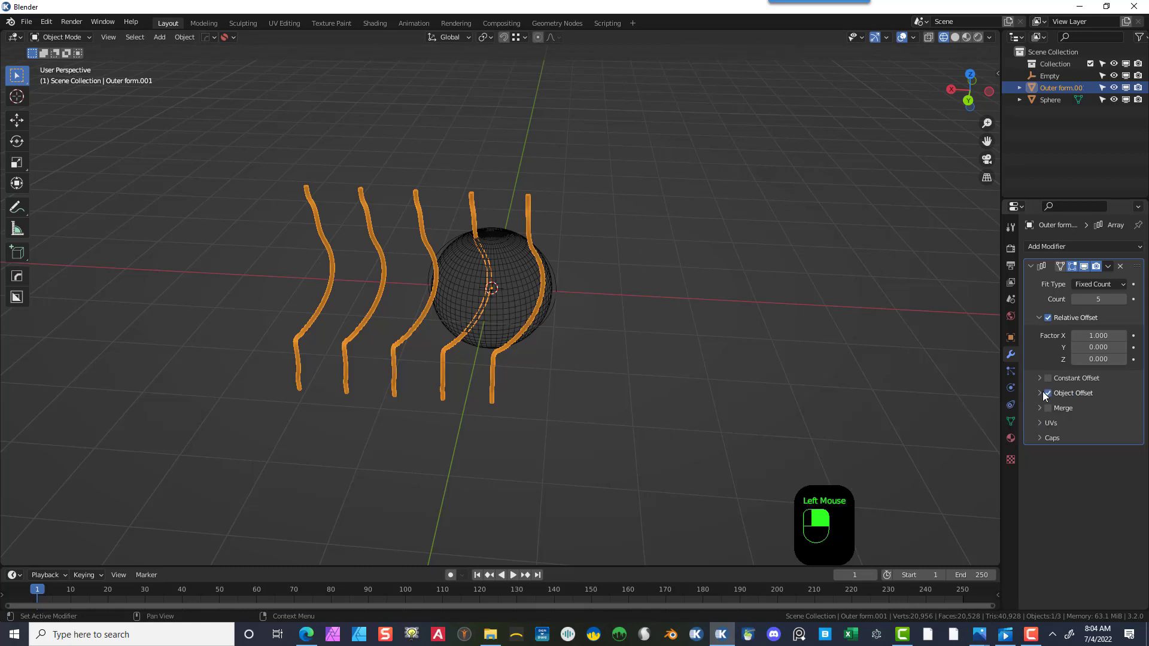
click(1071, 396)
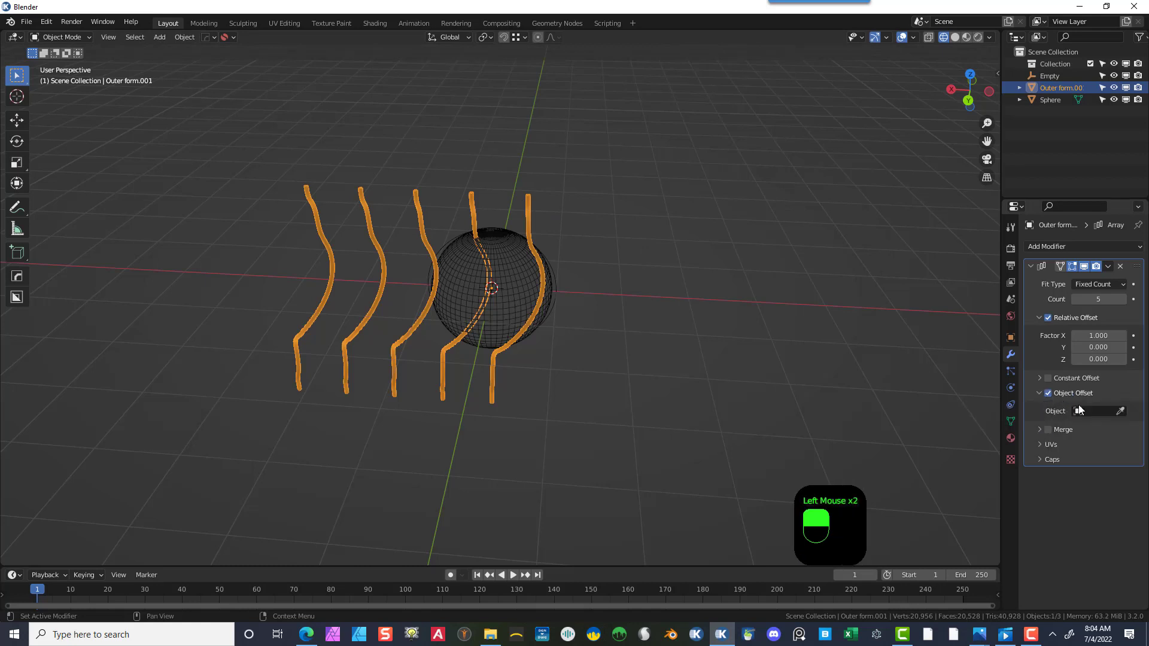
click(1120, 412)
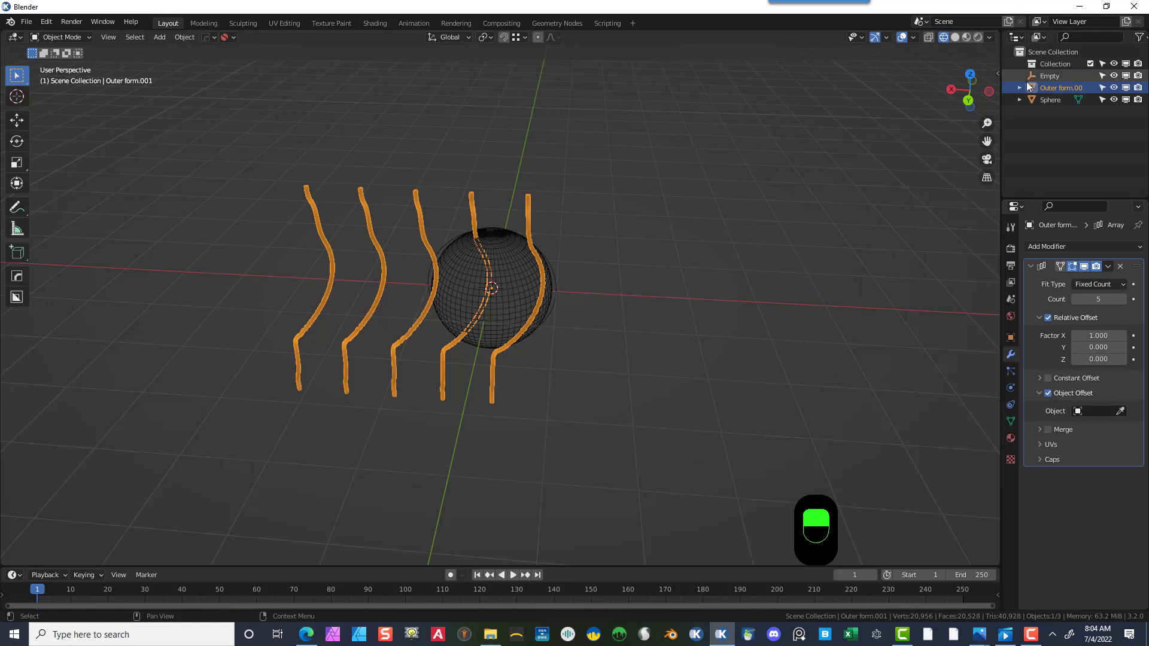
- Rename the empty to "Rotate around sphere"
double_click(1053, 75)
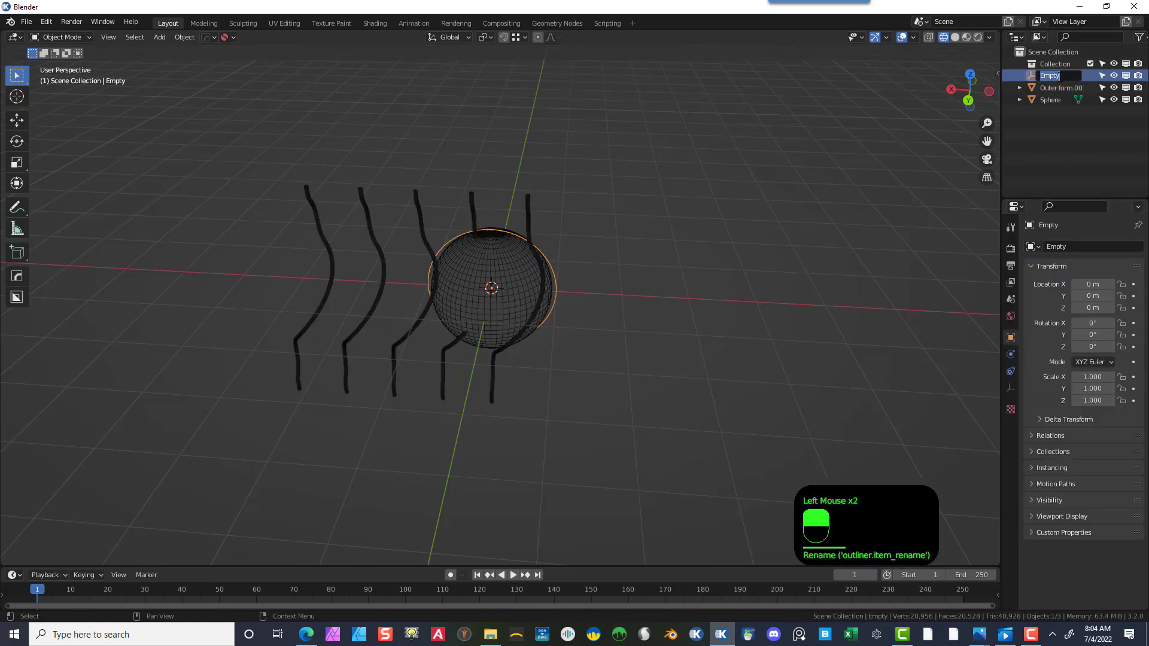
text(Rt)
key(BackSpace)
text(o)
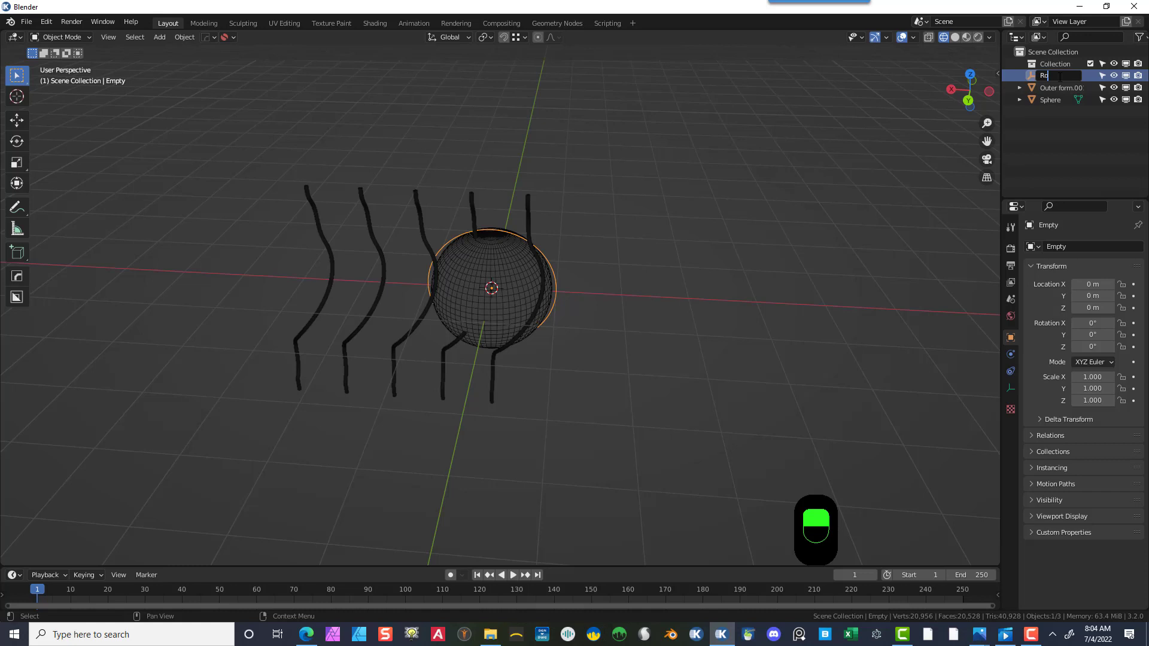
text(tate around sphere)
key(Return)
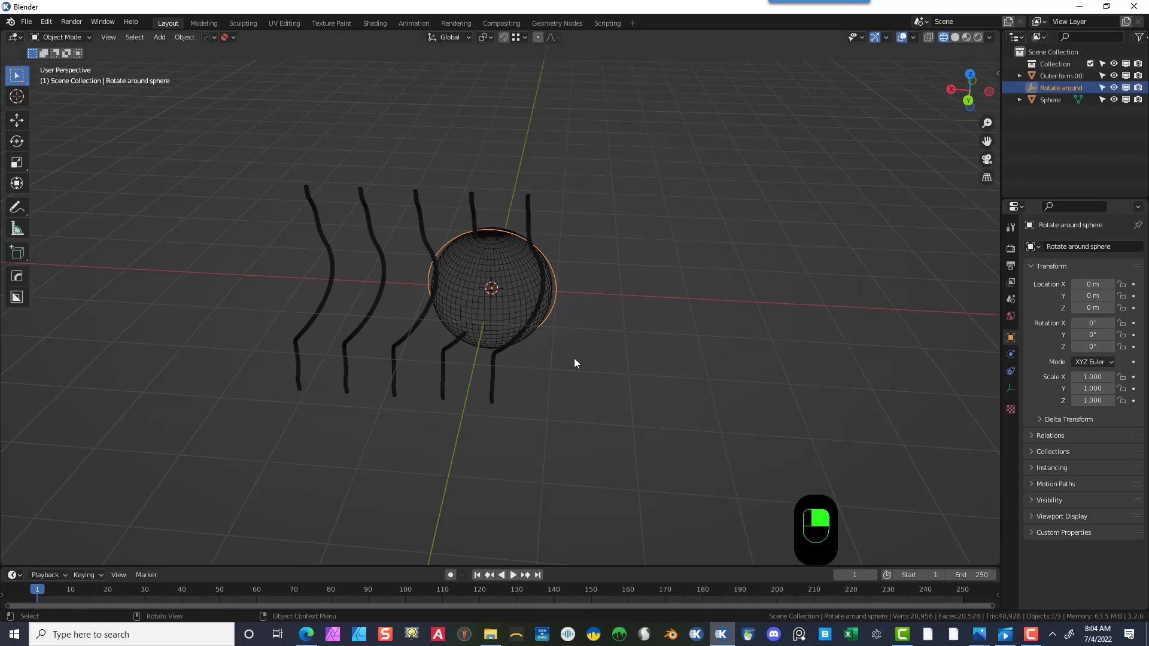
- Select the tube and set the Array modifier's offset object to the "Rotate around sphere" empty
click(527, 215)
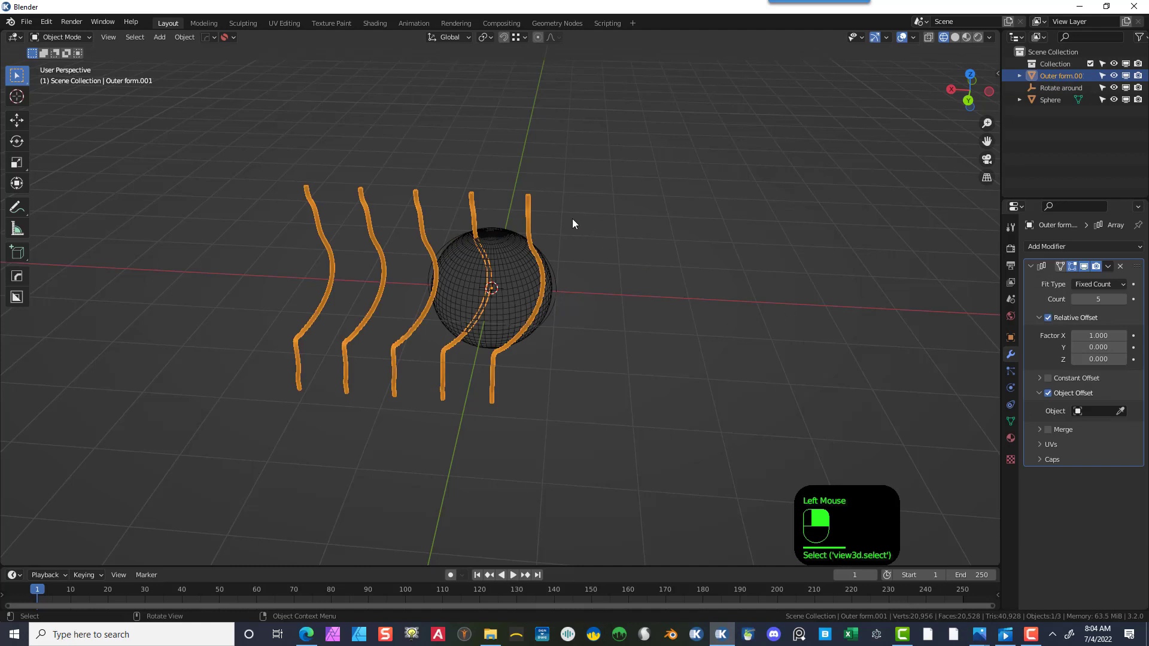
click(1119, 411)
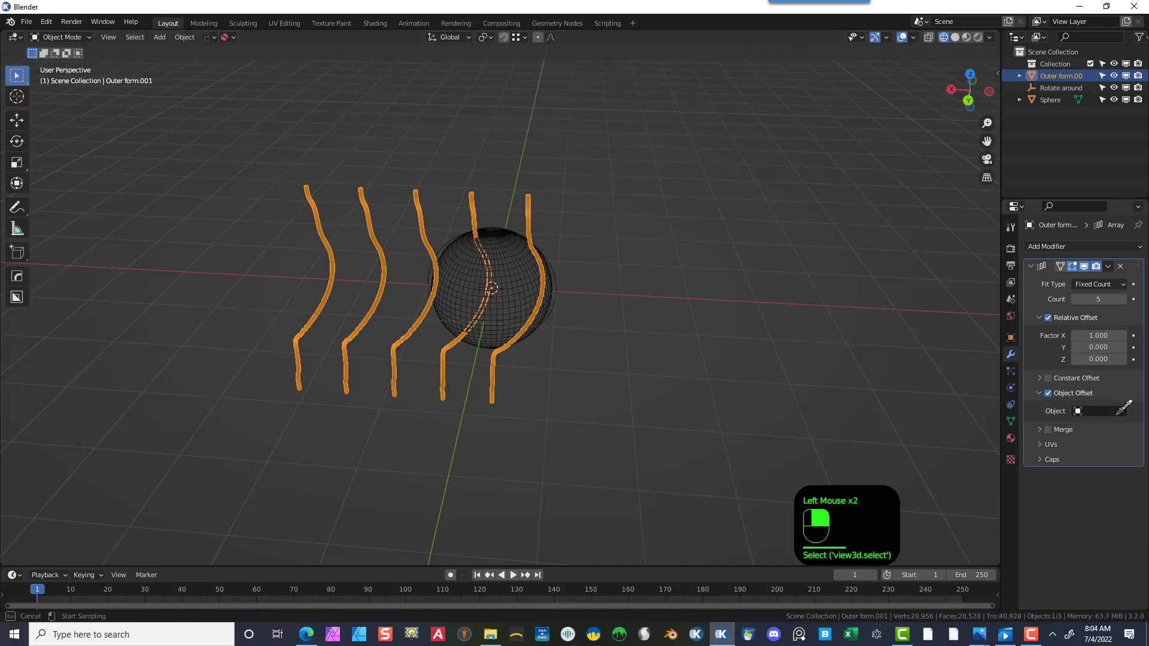
click(1101, 409)
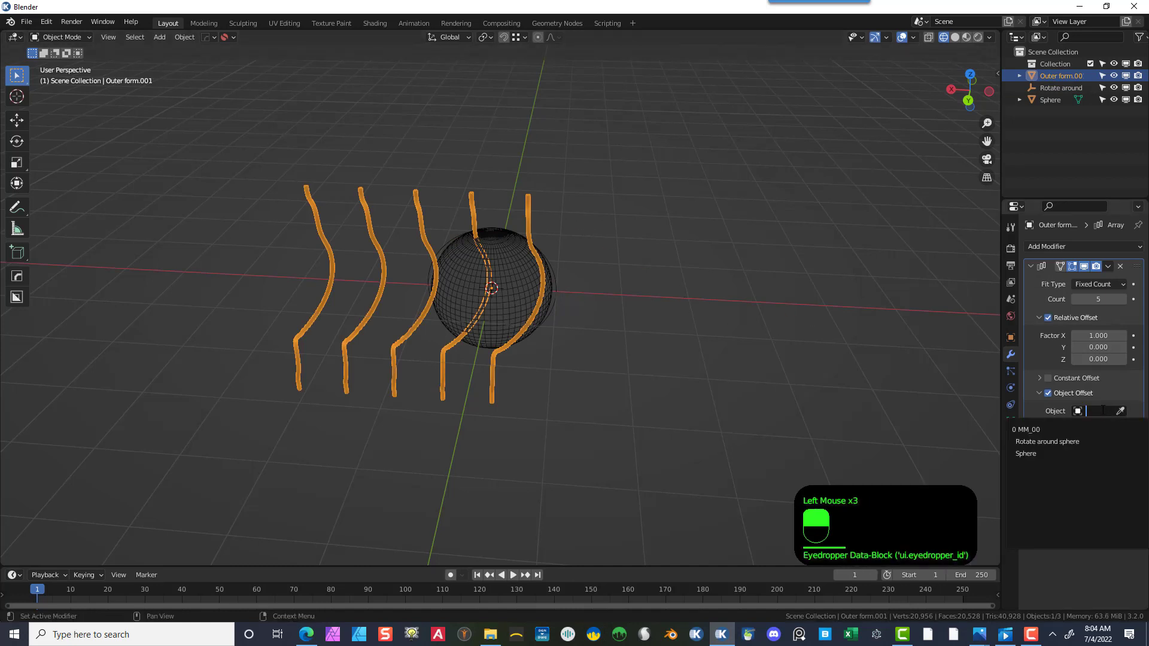
click(1081, 441)
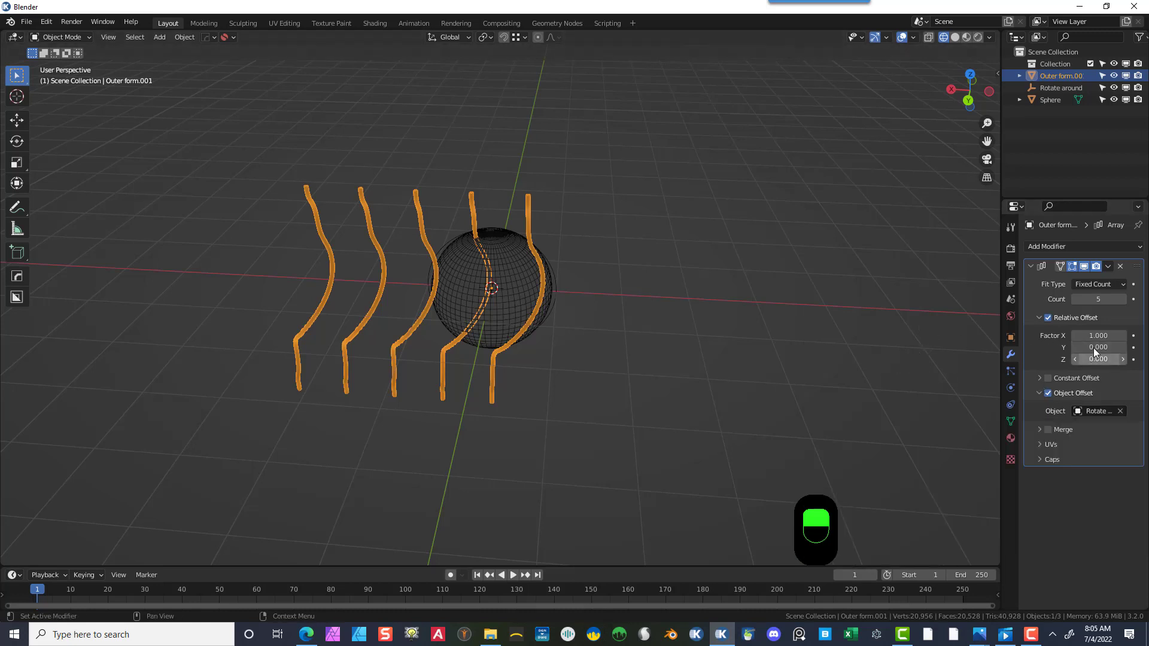
- Rotate the "Rotate around sphere" empty about -103° around the Z axis
click(1071, 89)
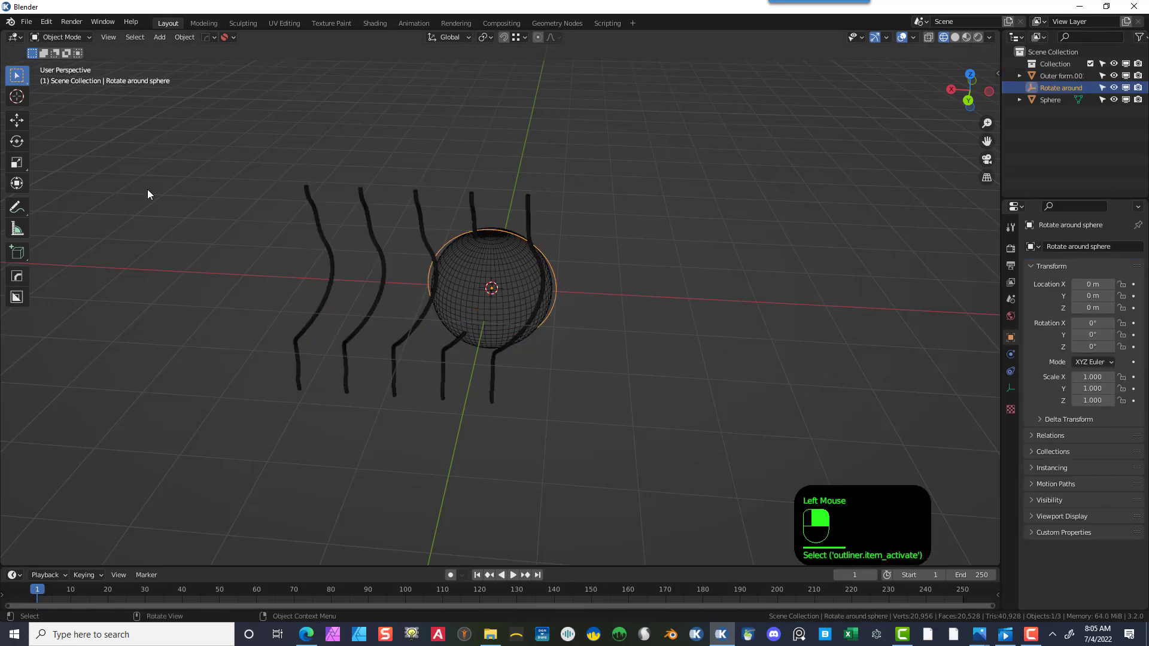
click(17, 141)
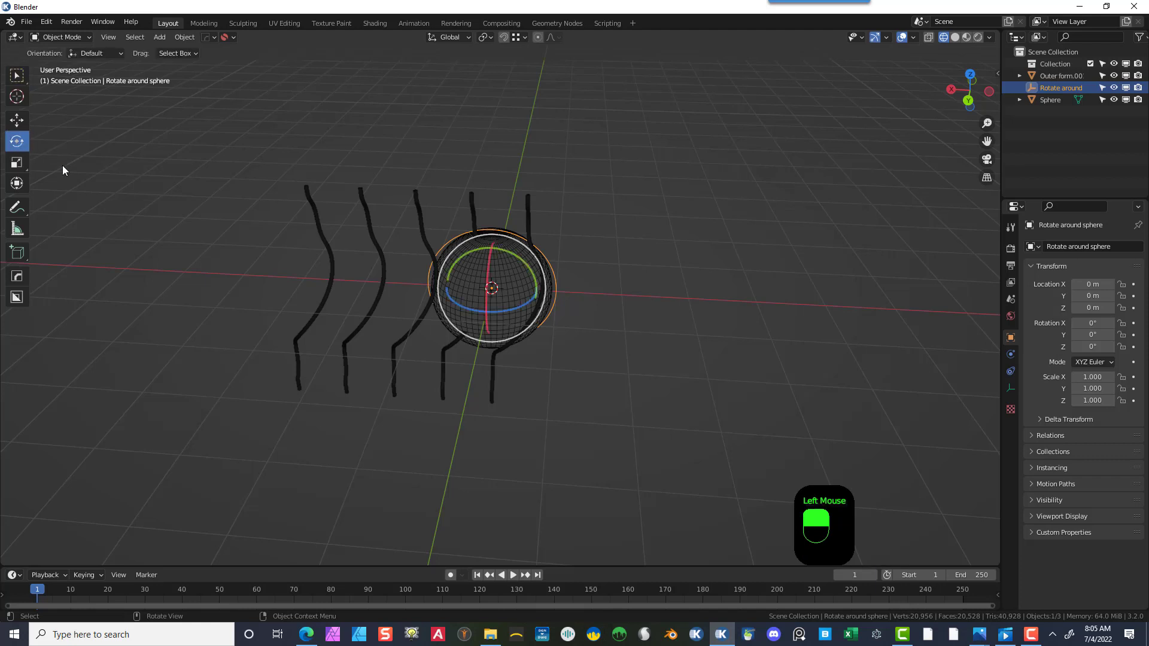
drag(526, 301, 465, 302)
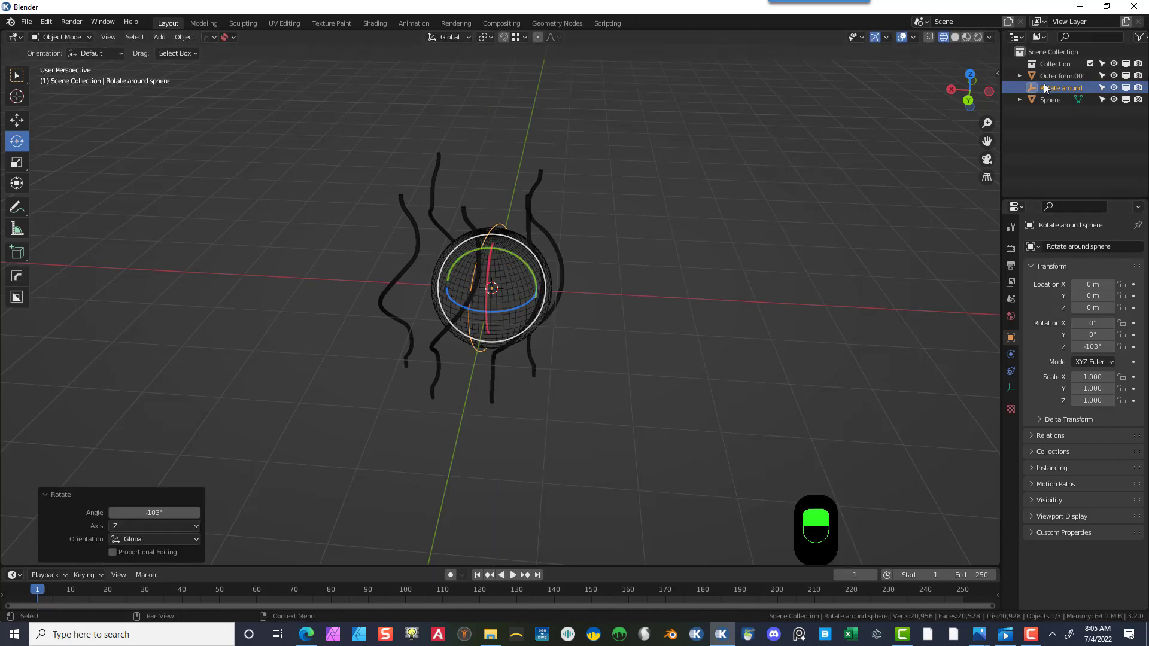
- Select the tube and set the Array modifier's relative offset Factor X to 0
click(1065, 77)
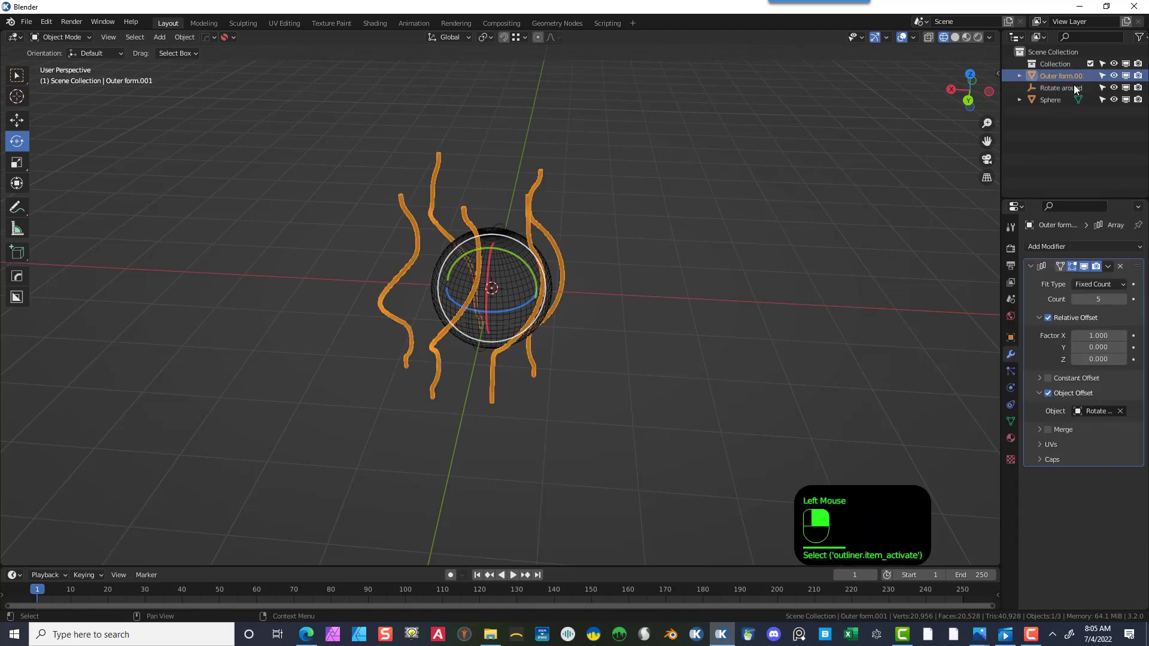
double_click(1097, 334)
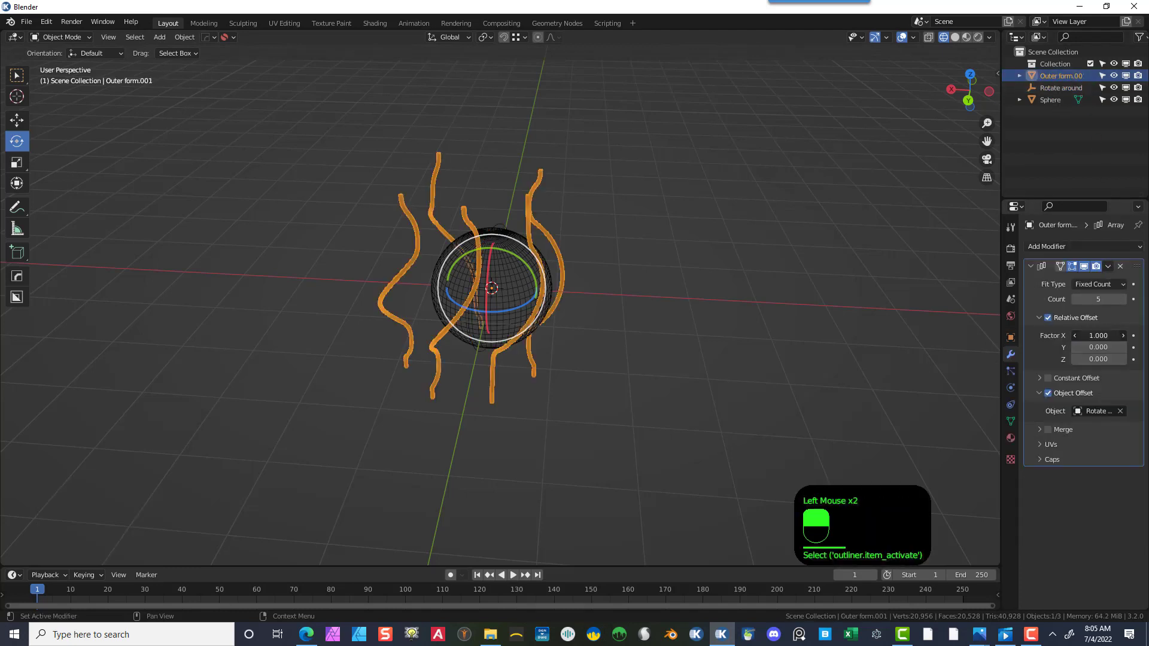
text(0)
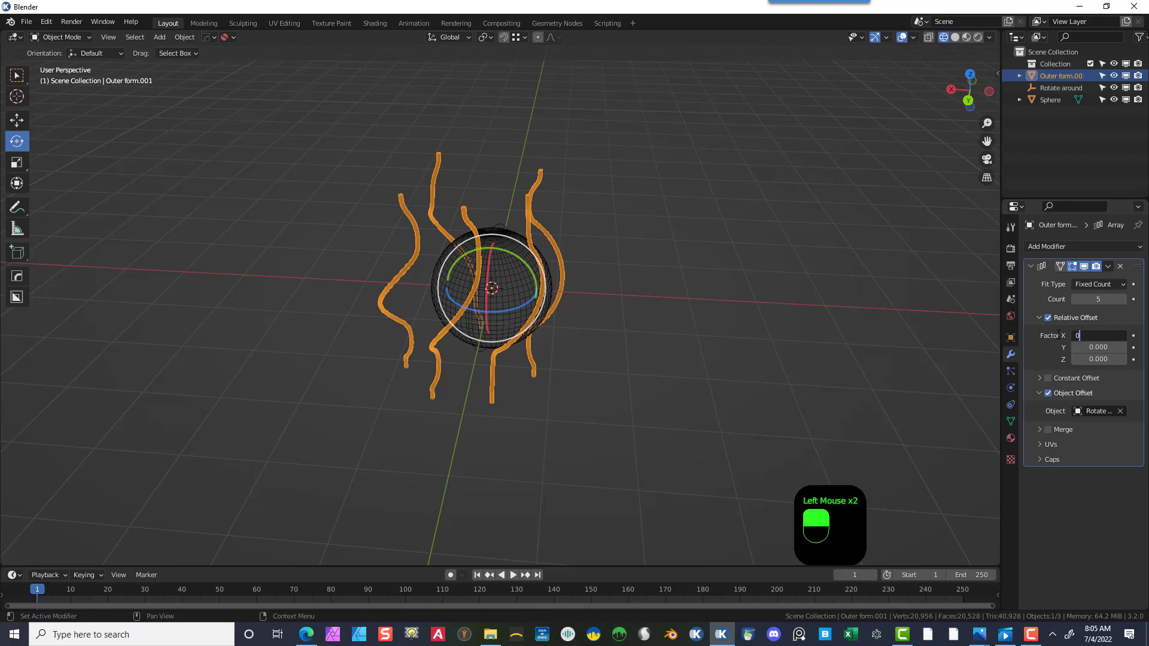
key(Return)
- Increase the Array modifier's count to 12
scroll(634, 202, down, 1)
scroll(638, 216, up, 5)
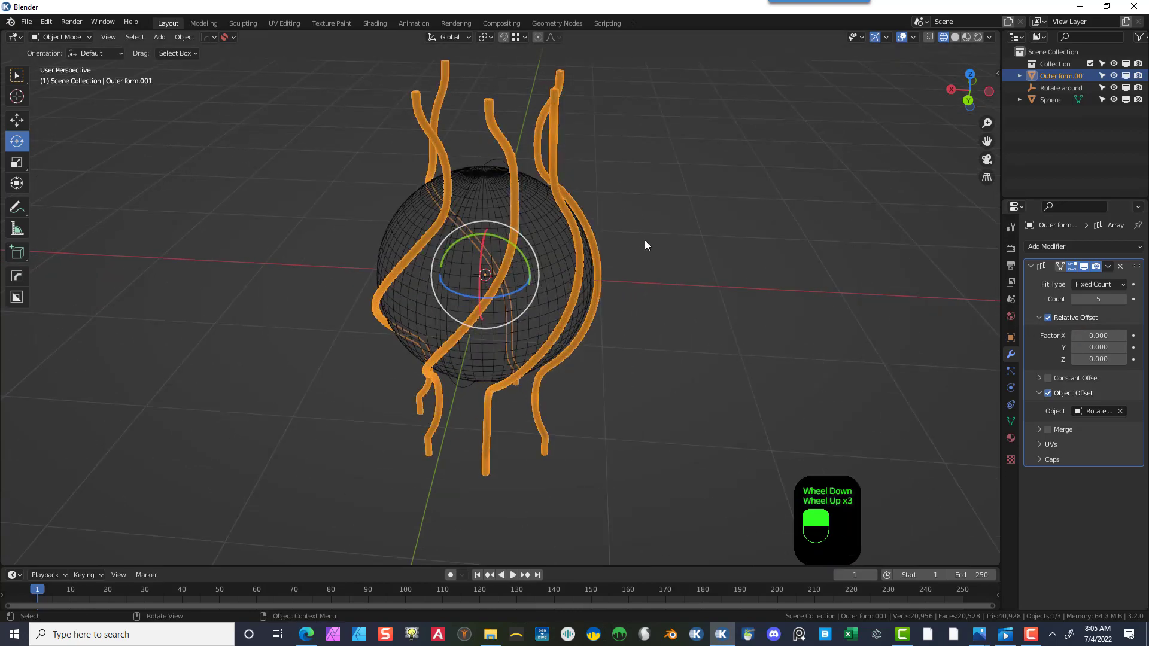
middle_drag(644, 239, 760, 269)
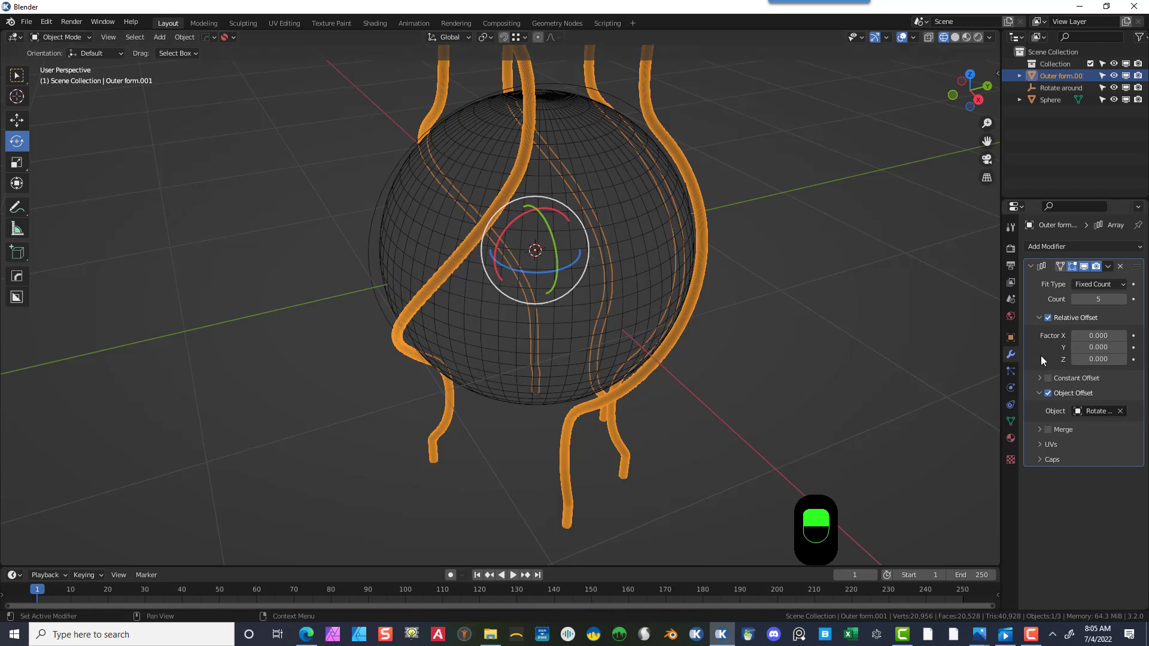
mouse_move(1089, 300)
mouse_down()
mouse_move(1144, 300)
mouse_move(1090, 300)
mouse_up()
scroll(869, 362, down, 2)
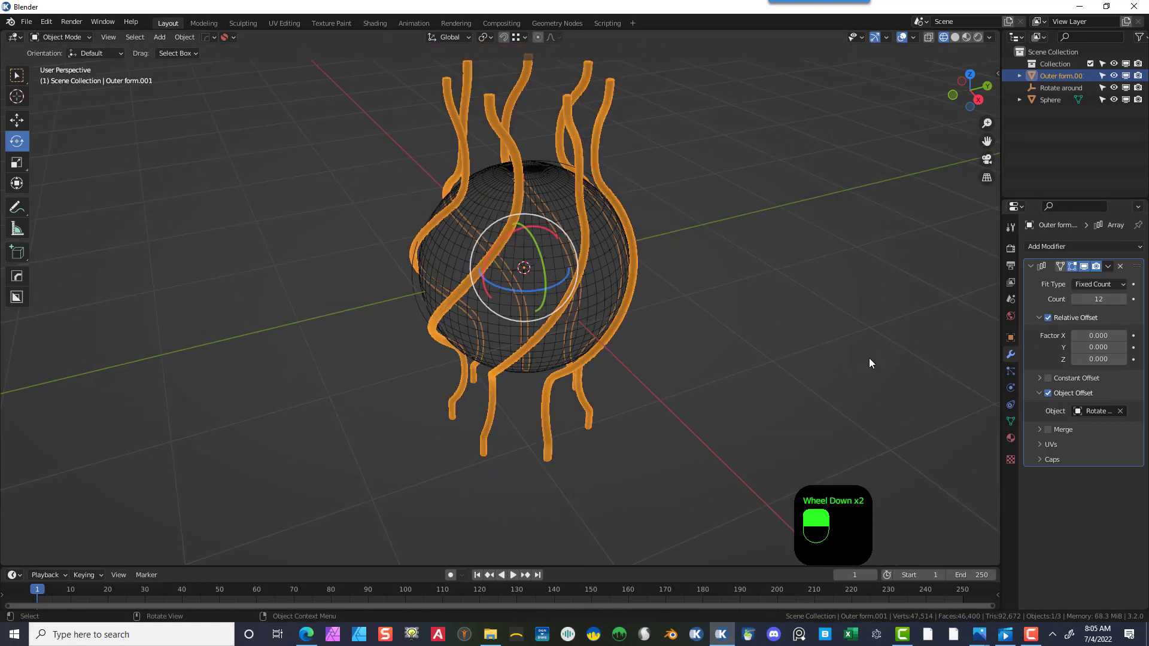
middle_drag(869, 363, 755, 337)
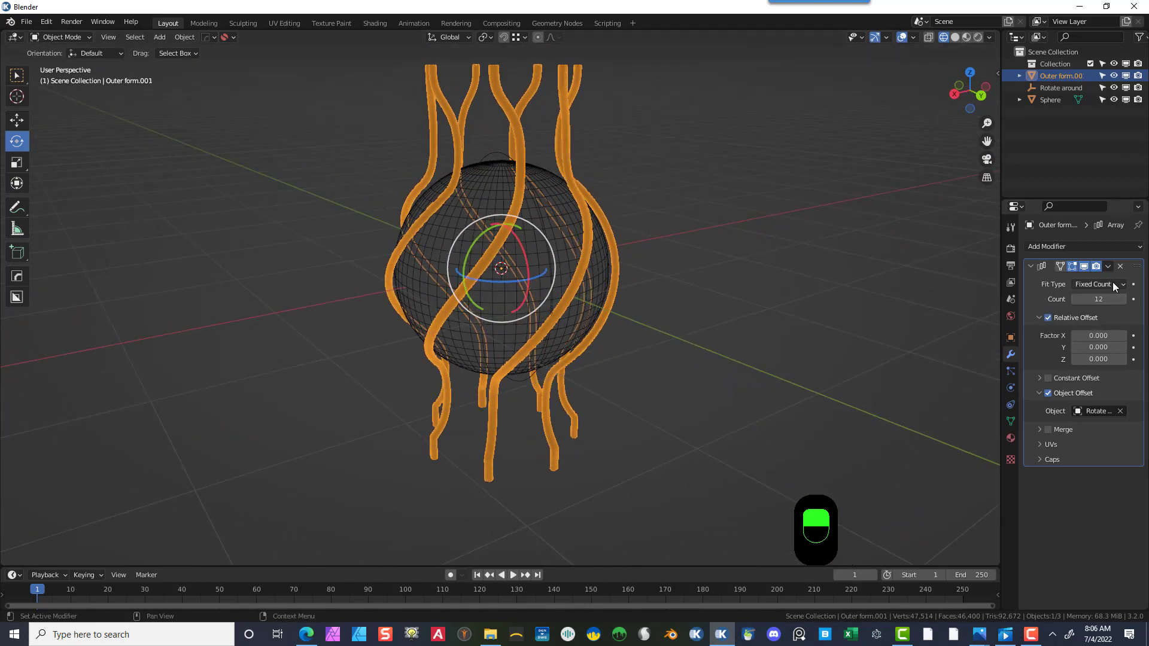
- Set the Array modifier's count to 1
click(1104, 299)
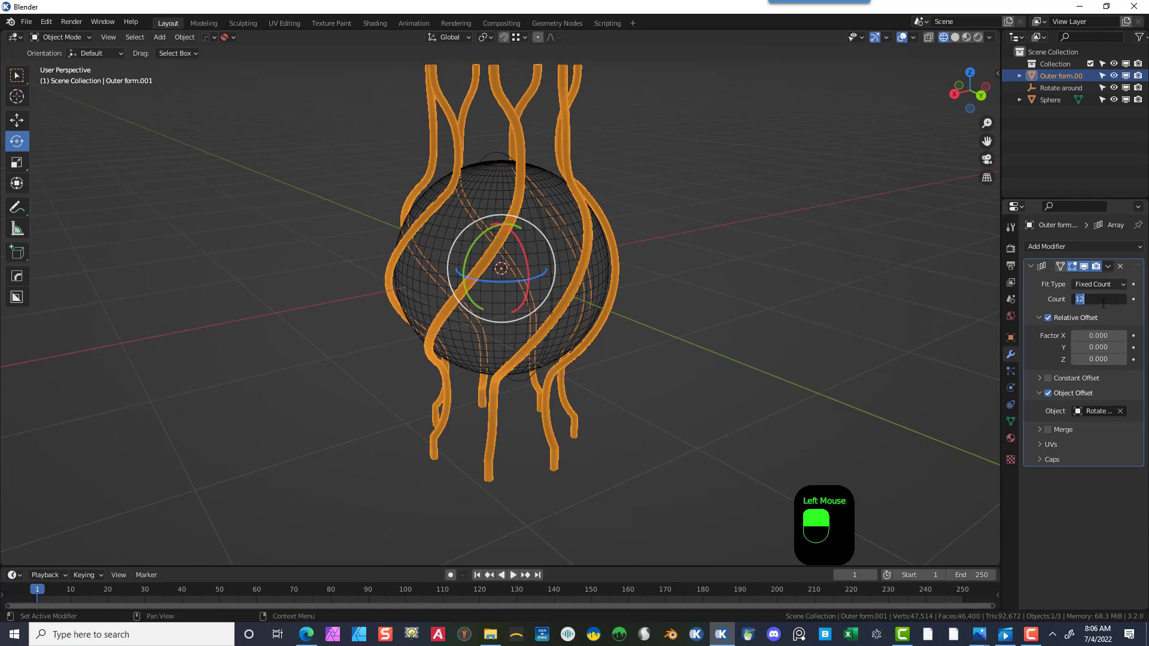
text(1)
key(Return)
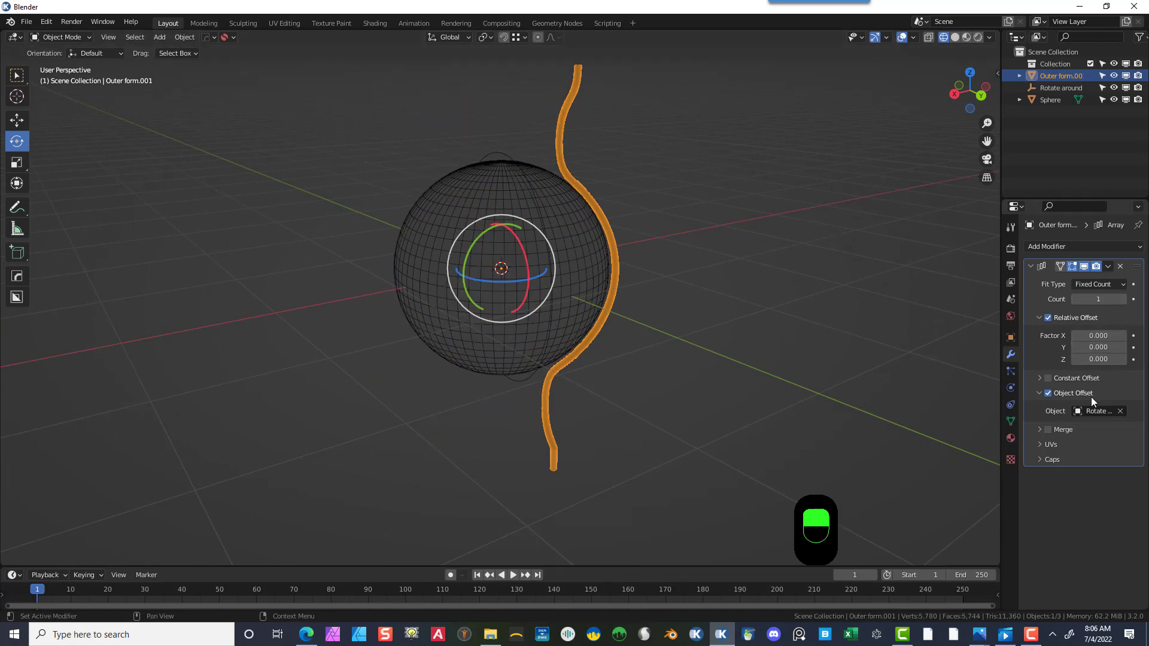
- Clear the Array modifier's offset object
click(1120, 411)
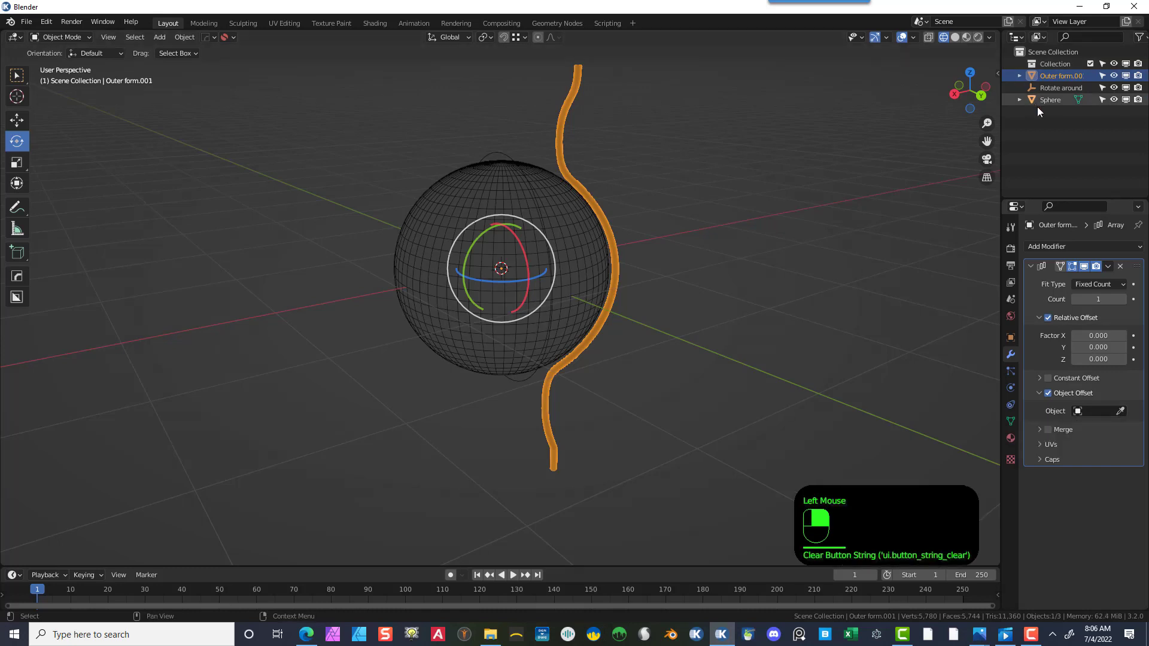
click(616, 108)
click(576, 92)
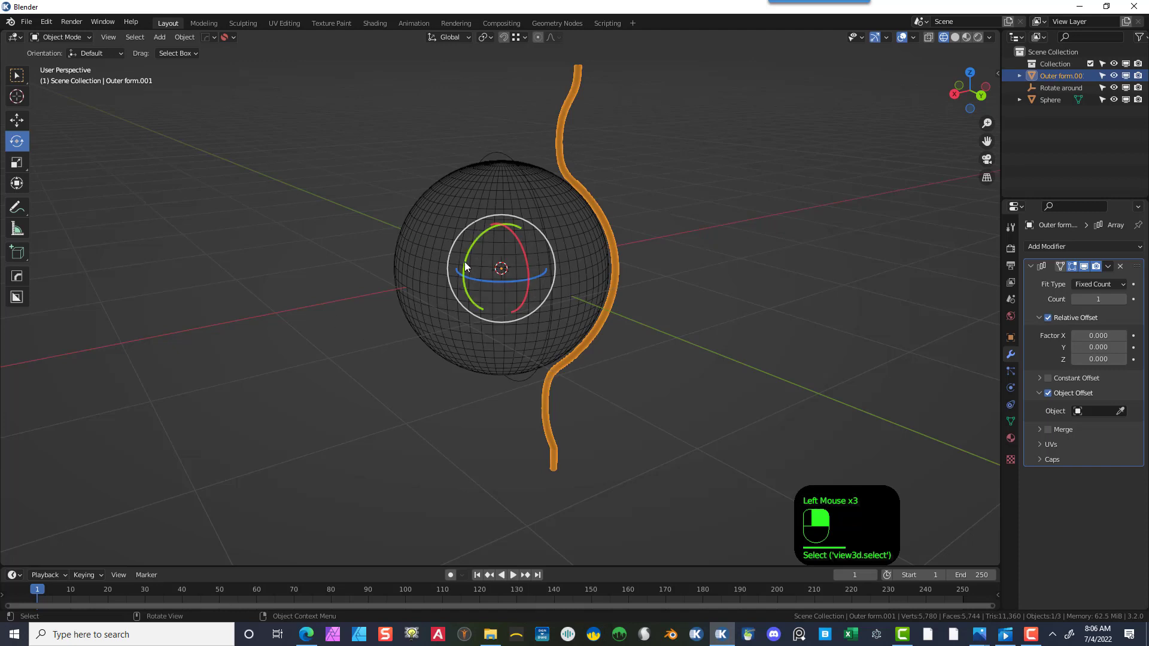
- Open the Windows Calculator, divide 360 by 15, and close it
click(12, 634)
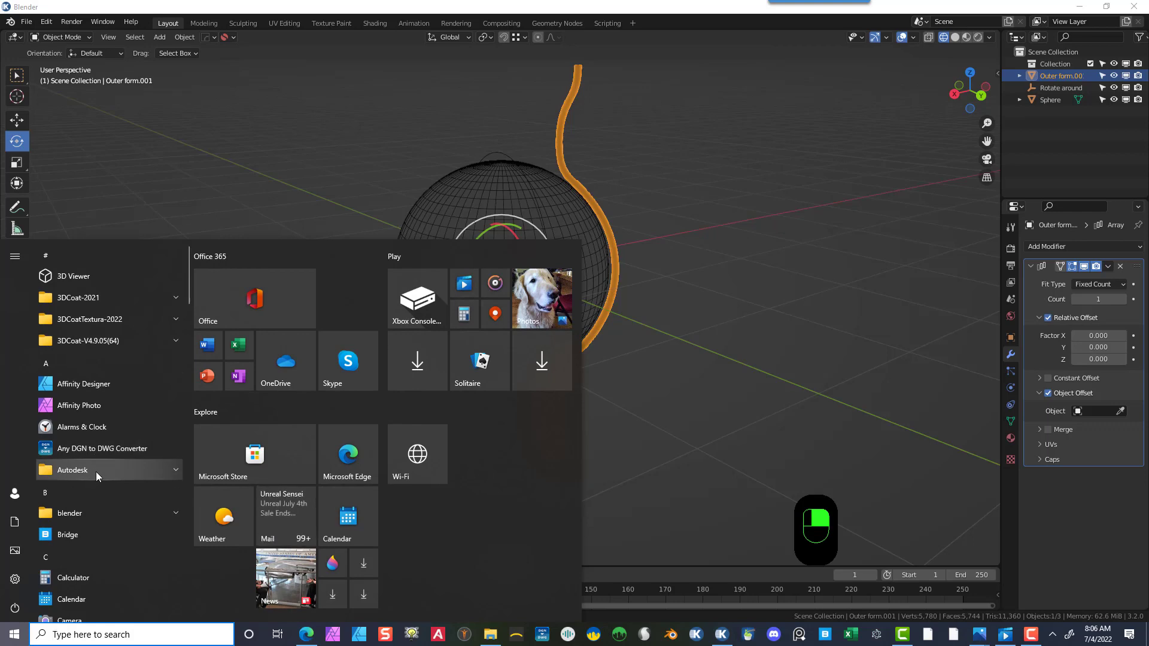
click(105, 576)
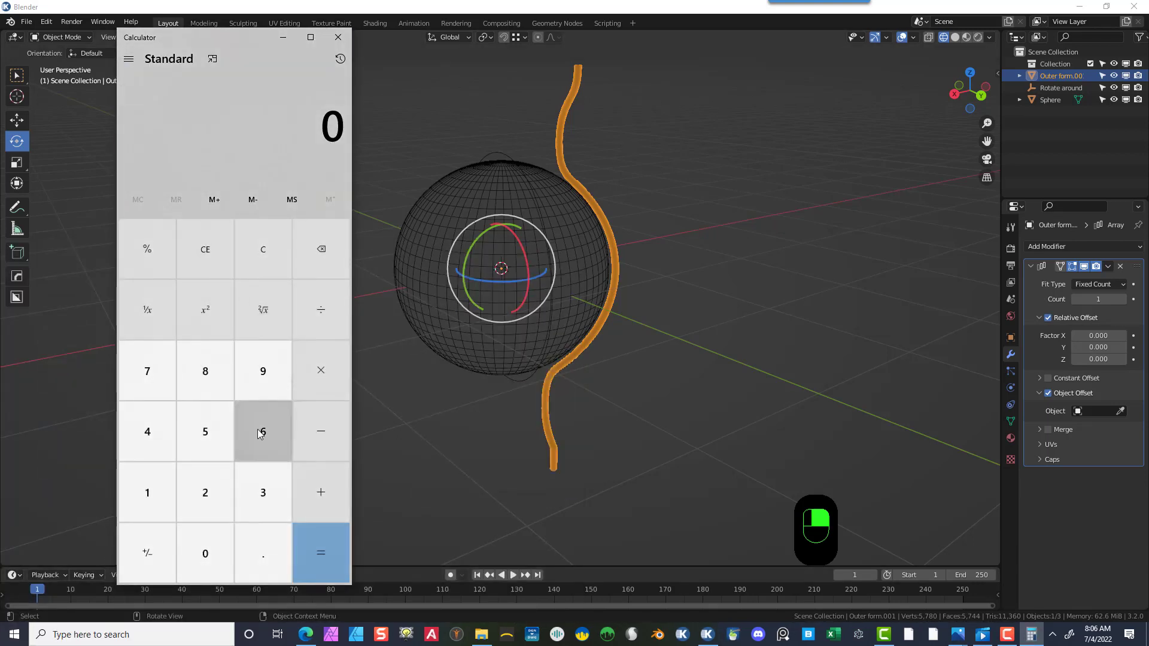
click(264, 494)
click(257, 449)
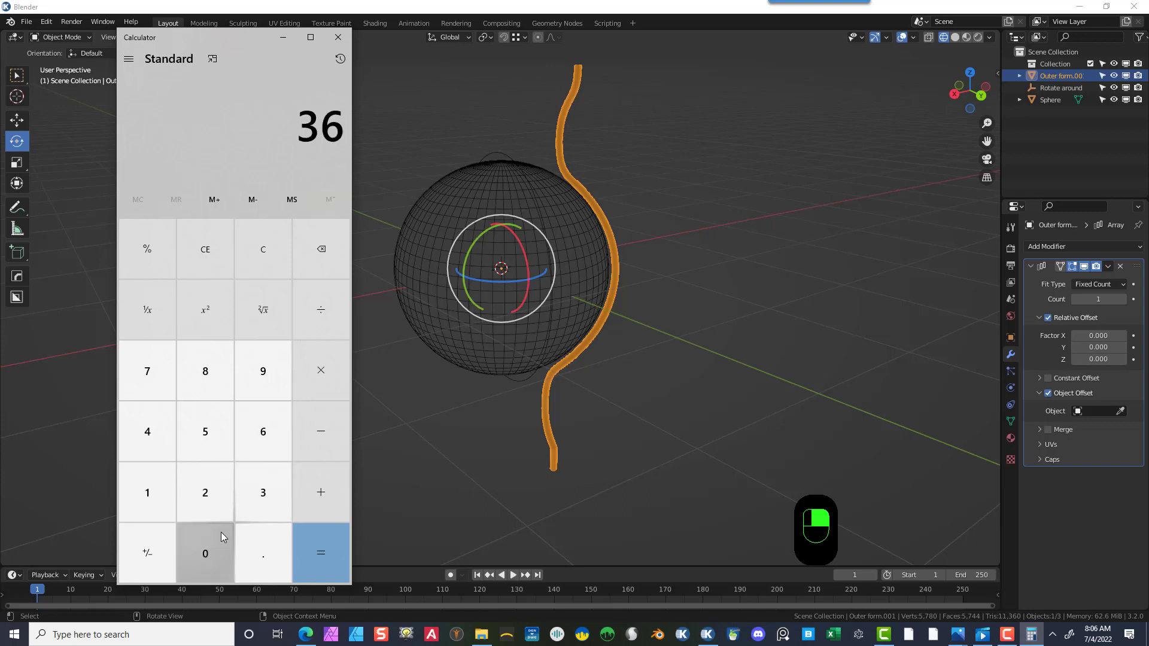
click(220, 562)
click(321, 310)
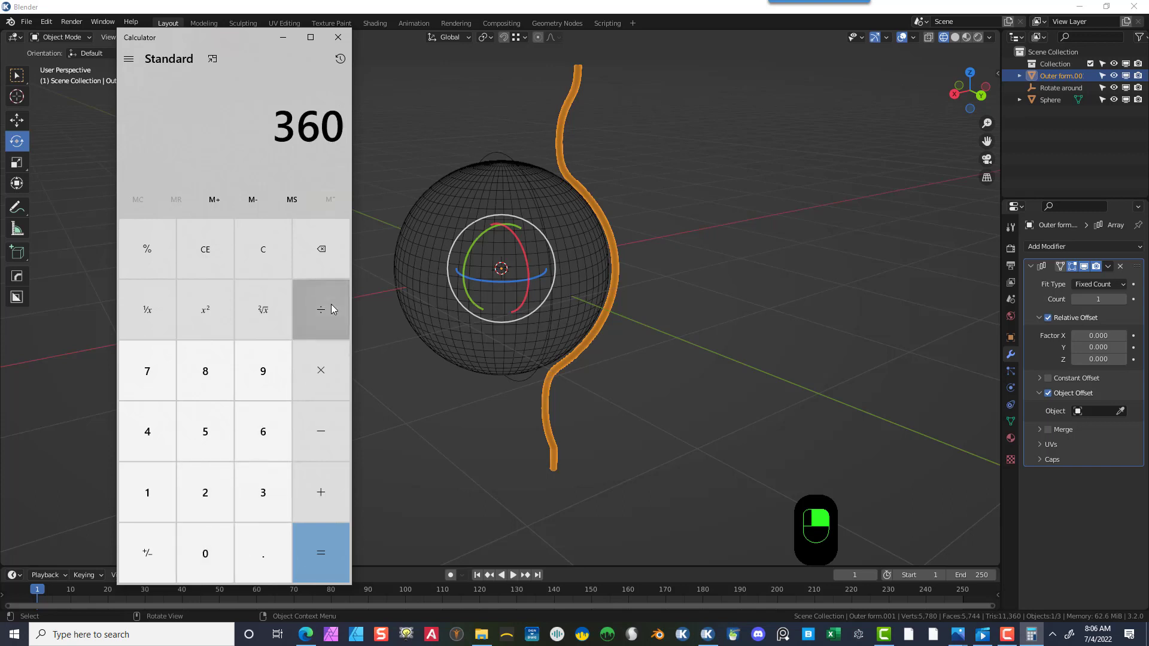
click(149, 492)
click(200, 442)
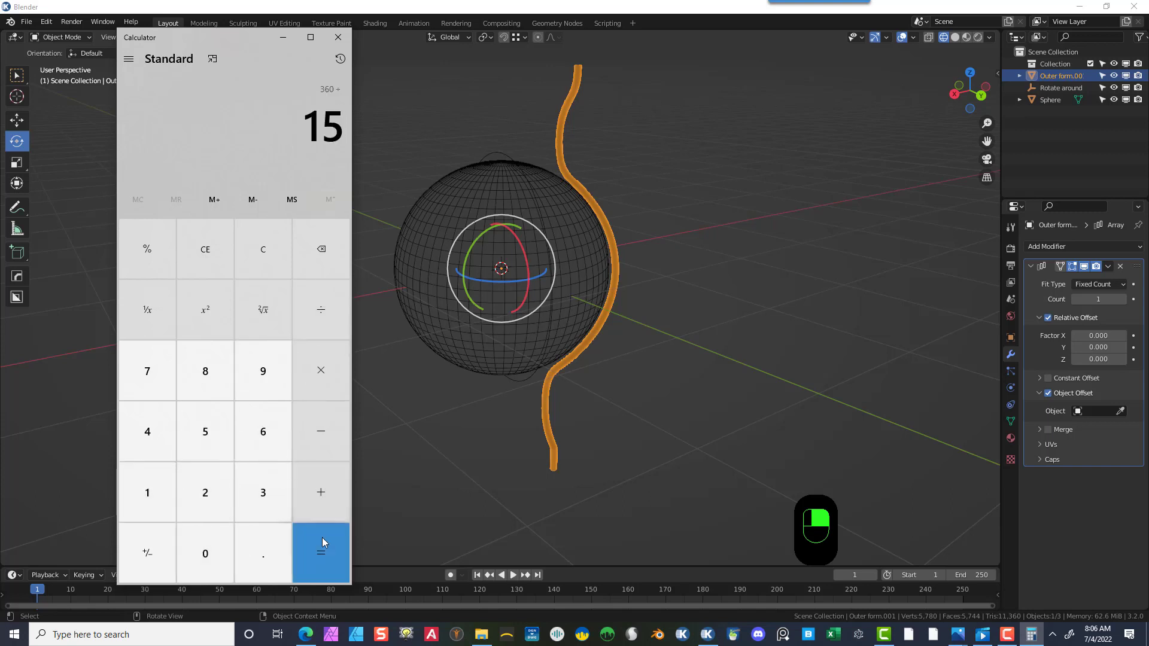
click(320, 549)
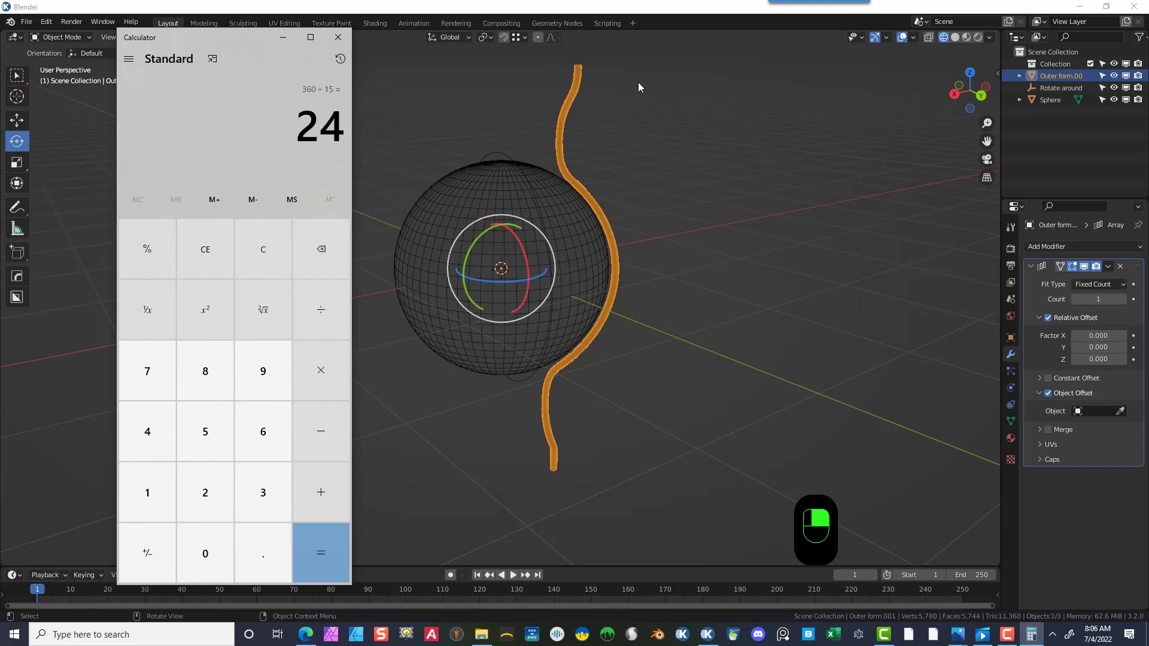
click(338, 37)
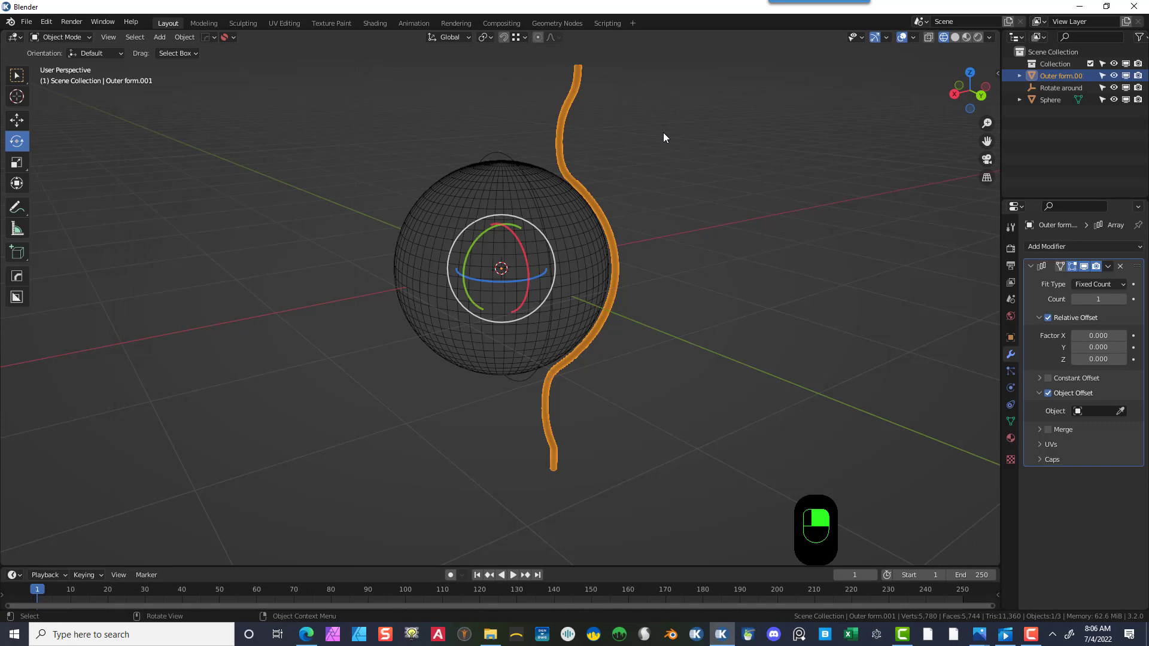
- Select the Rotate around sphere empty and set its Z rotation to 0°
click(623, 105)
click(571, 105)
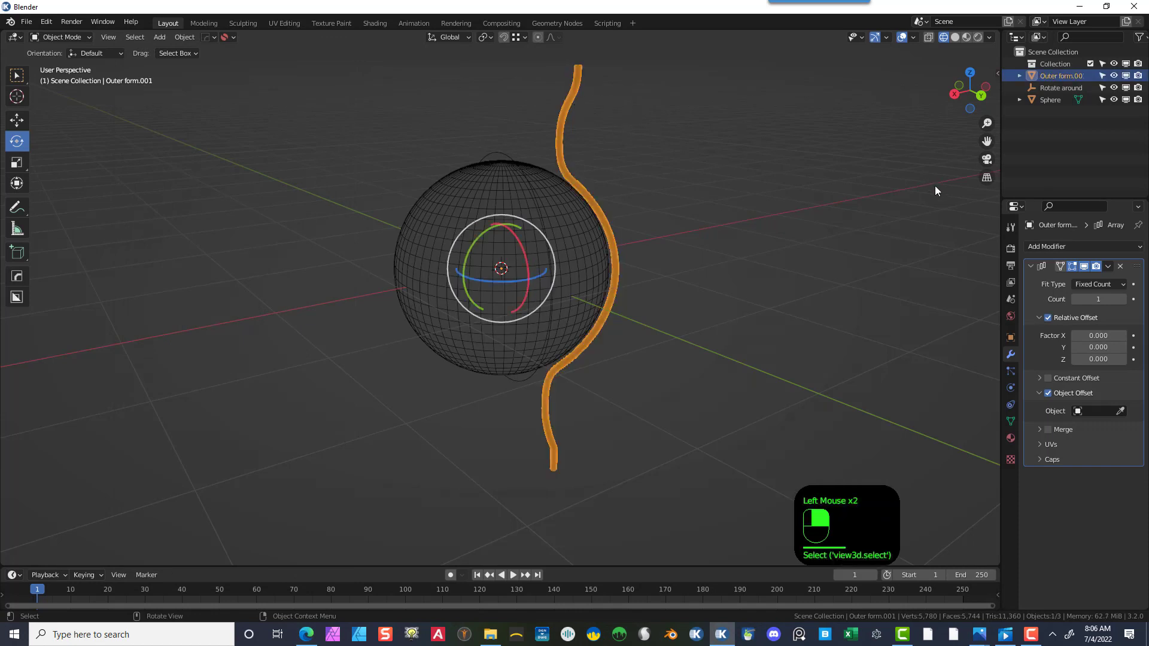
click(1065, 87)
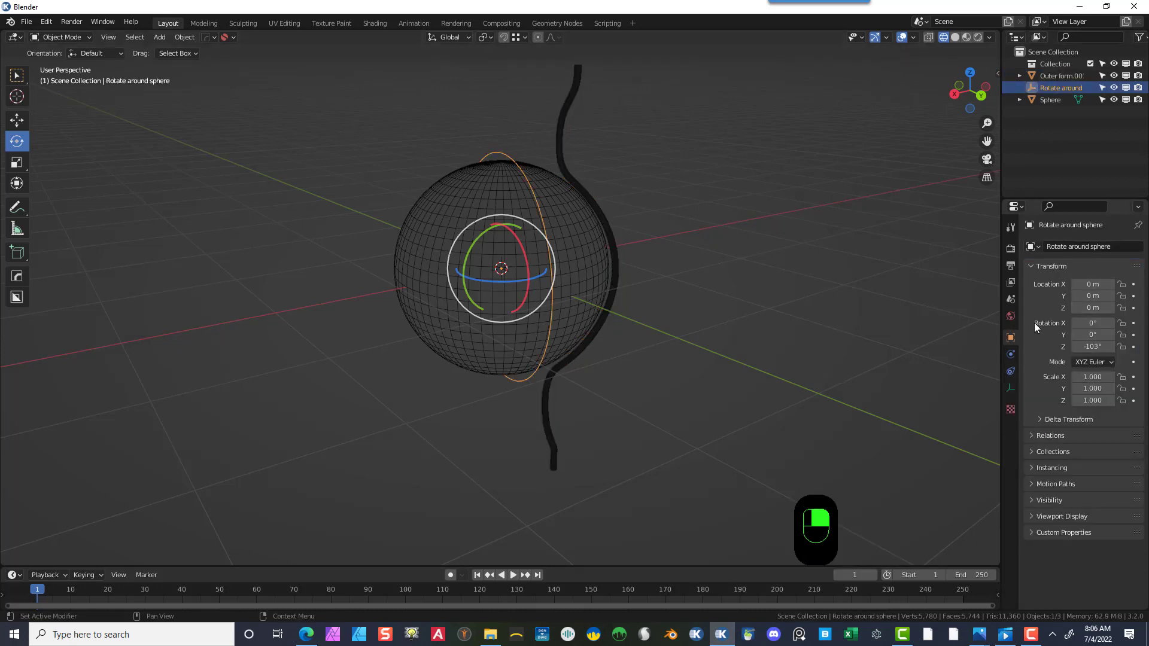
click(1094, 346)
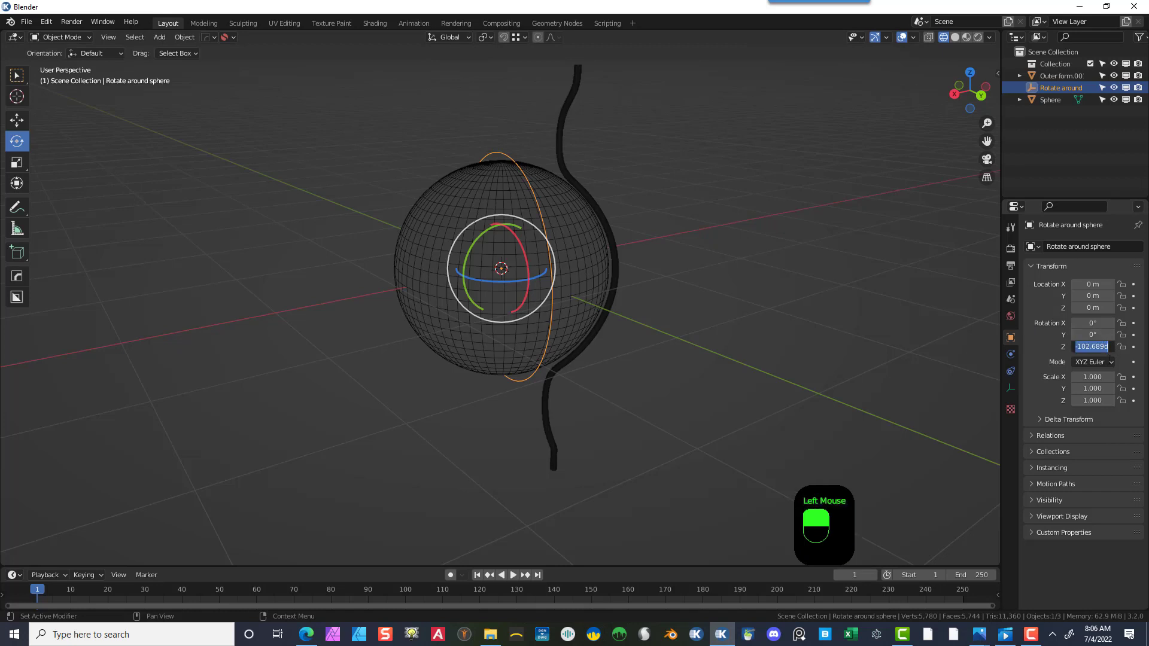
text(0)
key(Return)
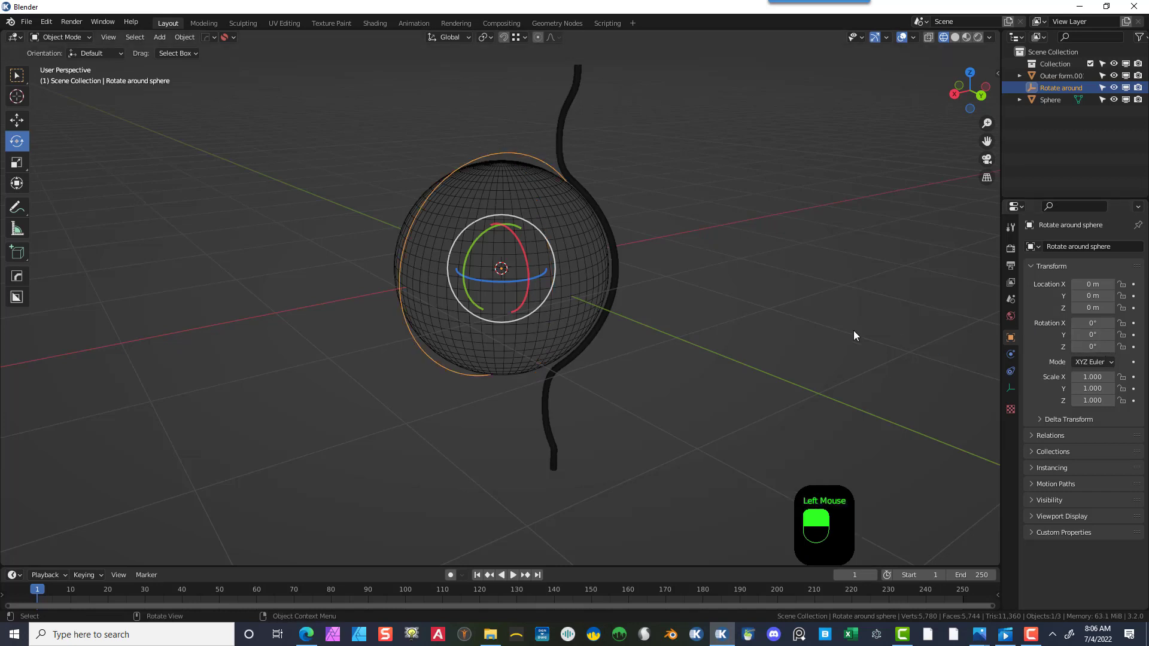
- On the bar, set the Array modifier's count to 15 and its offset object to the Rotate around sphere empty
click(569, 99)
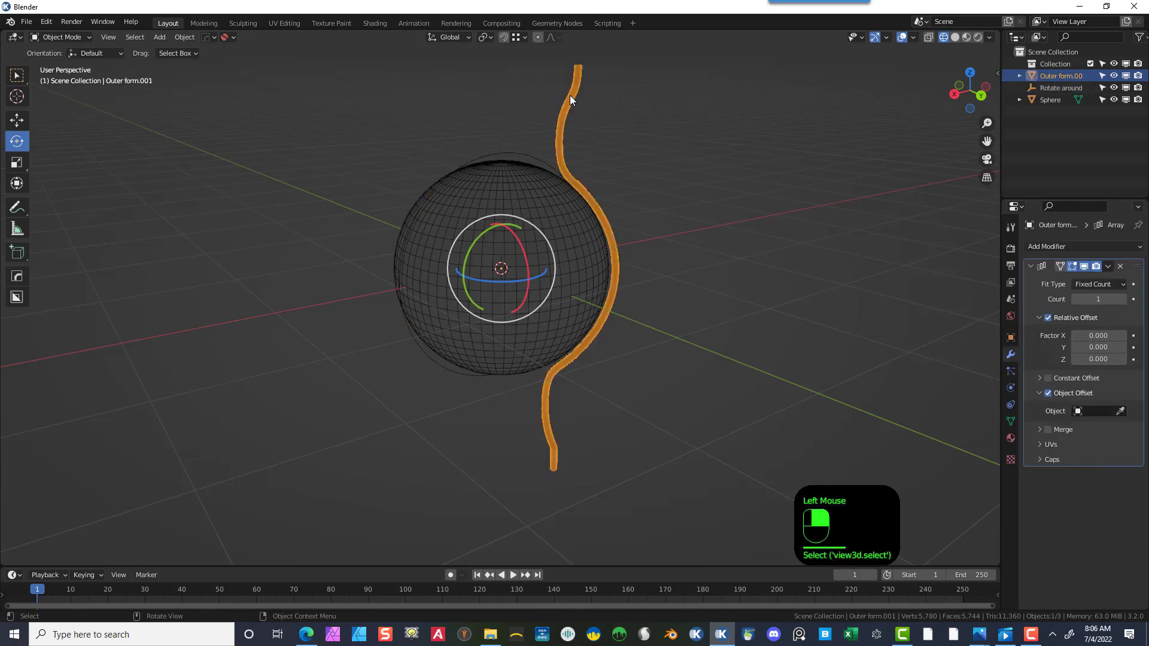
click(1105, 299)
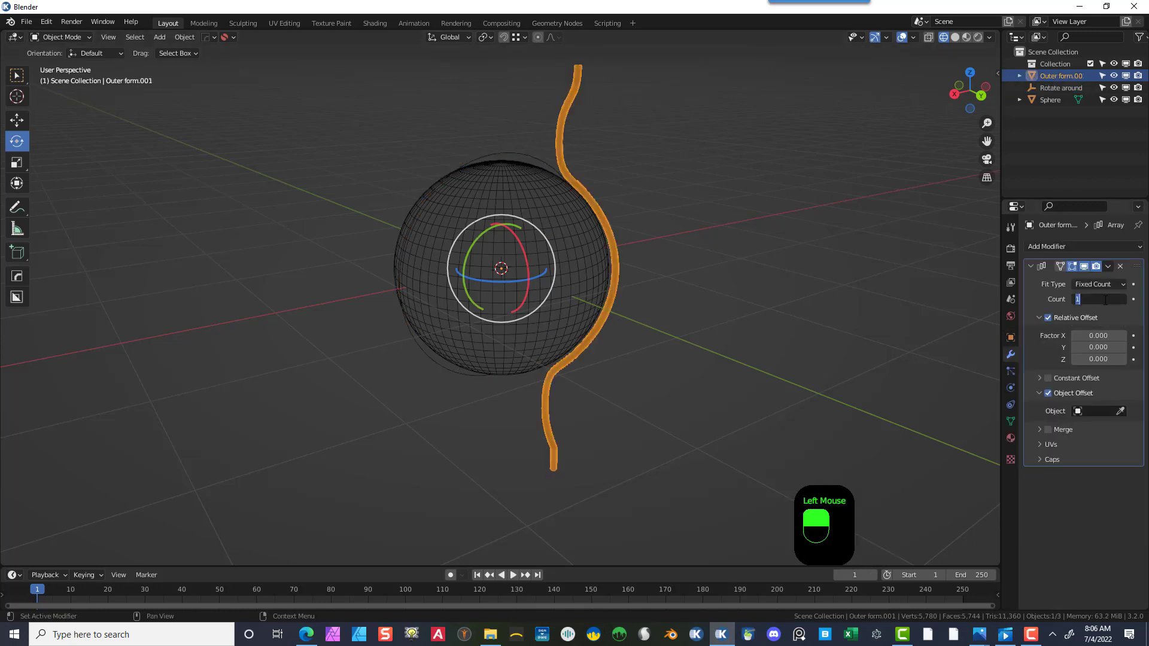
text(15)
key(Return)
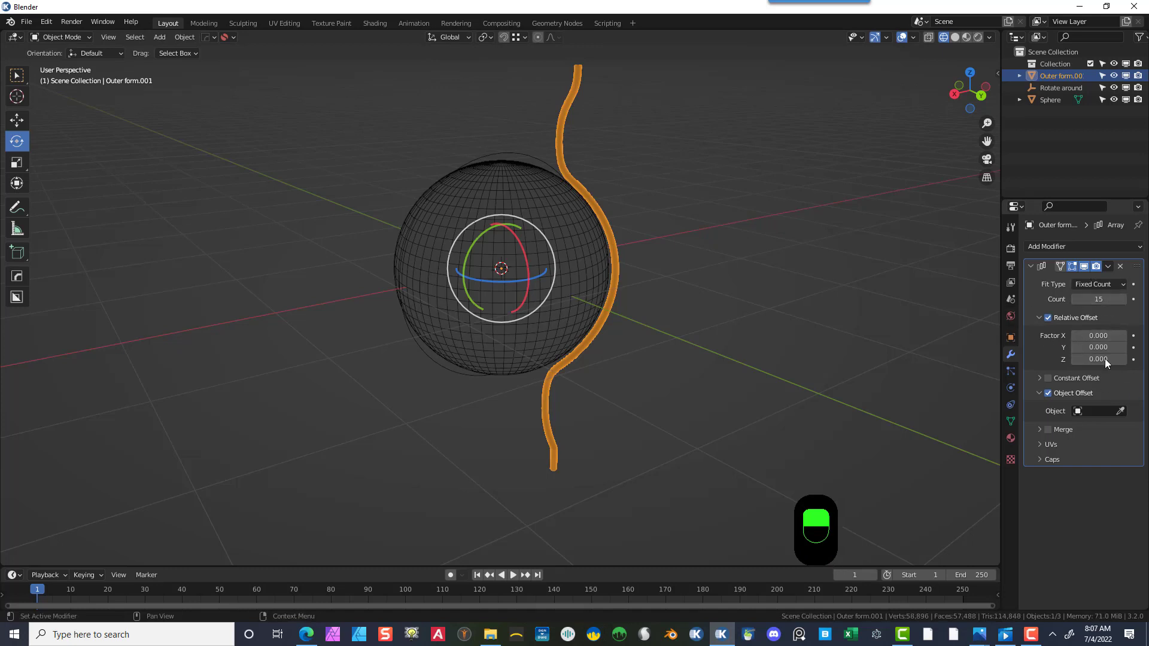
click(1120, 411)
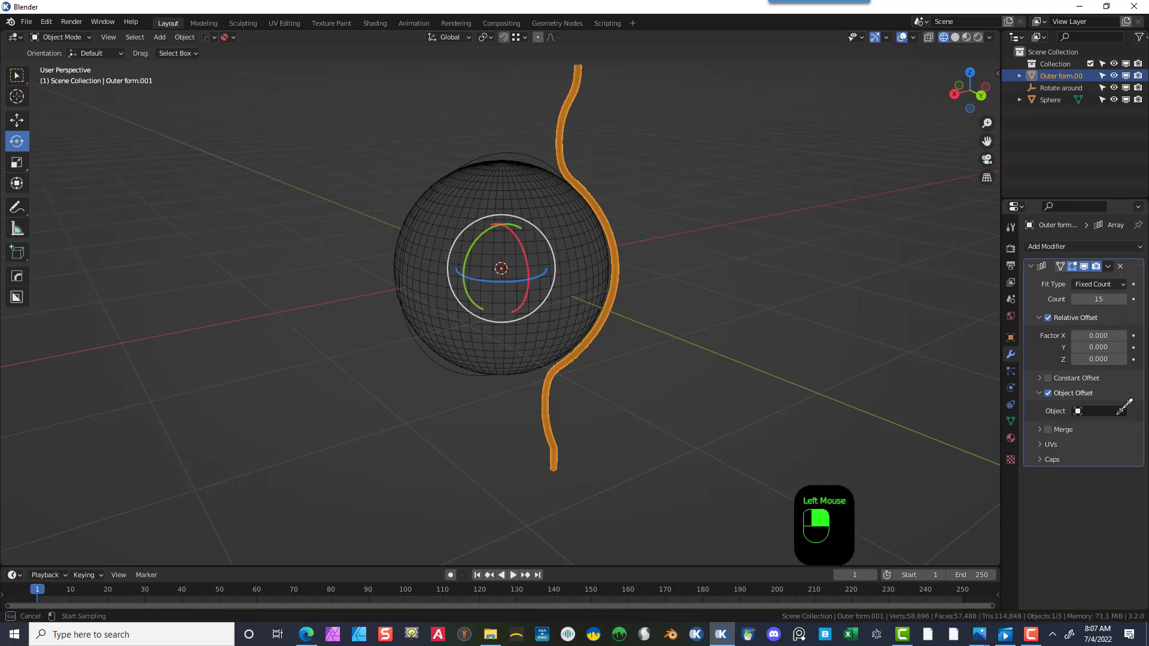
click(1078, 87)
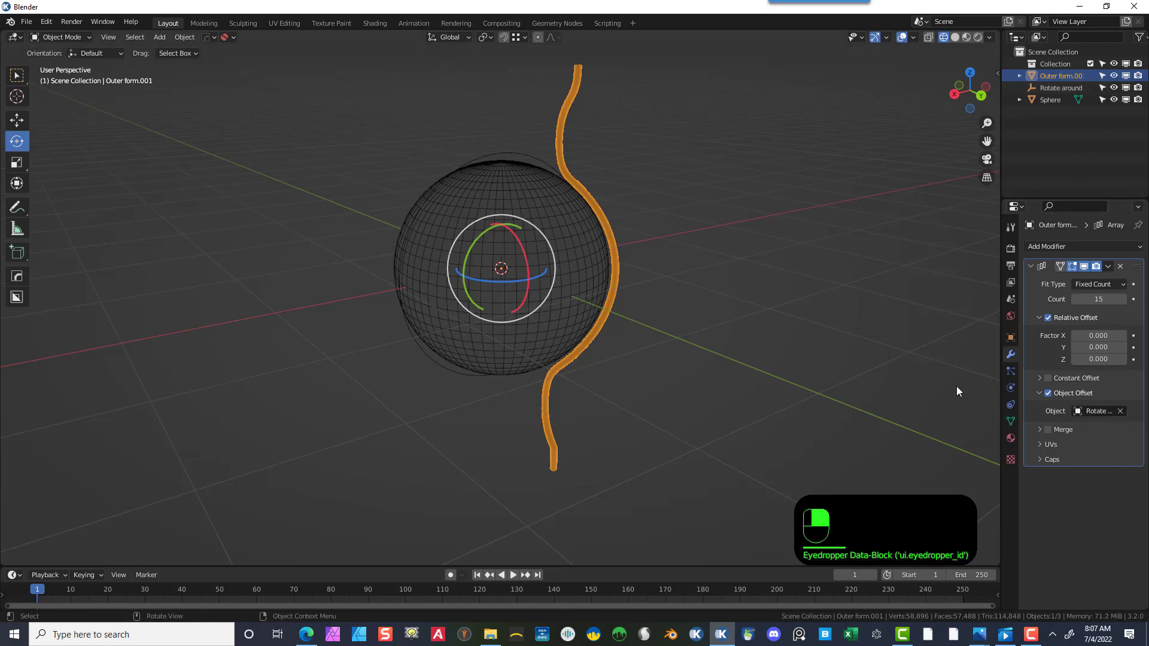
- Set the Rotate around sphere empty's Z rotation to 24° to spread the bars around the sphere
click(1055, 87)
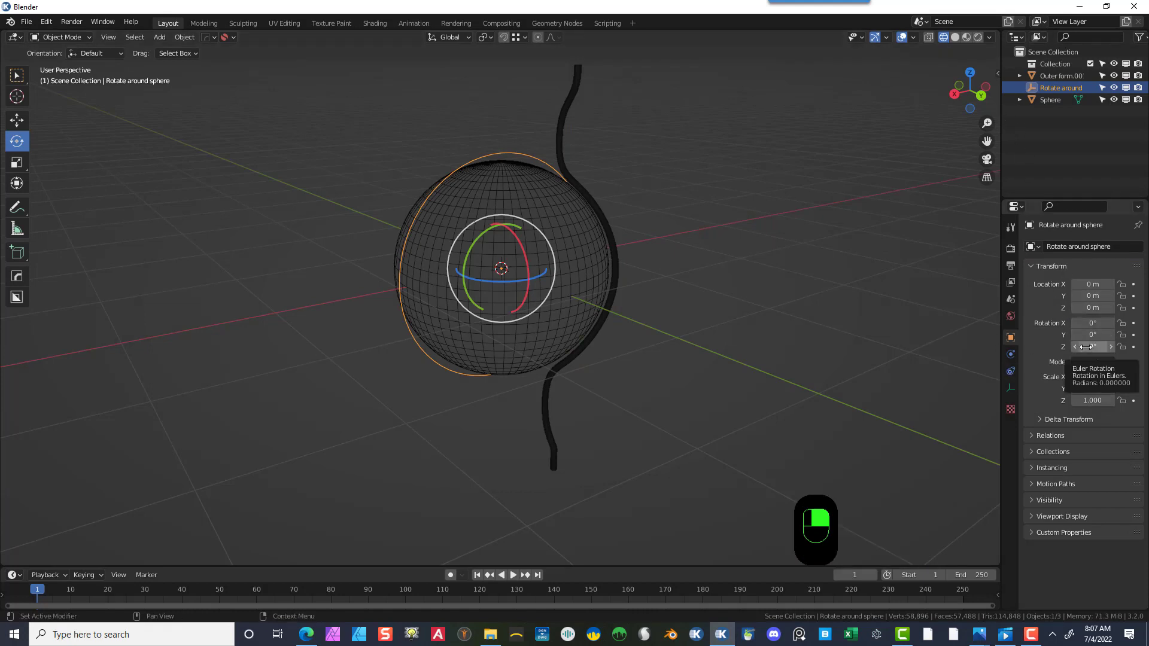
drag(1084, 347, 1124, 347)
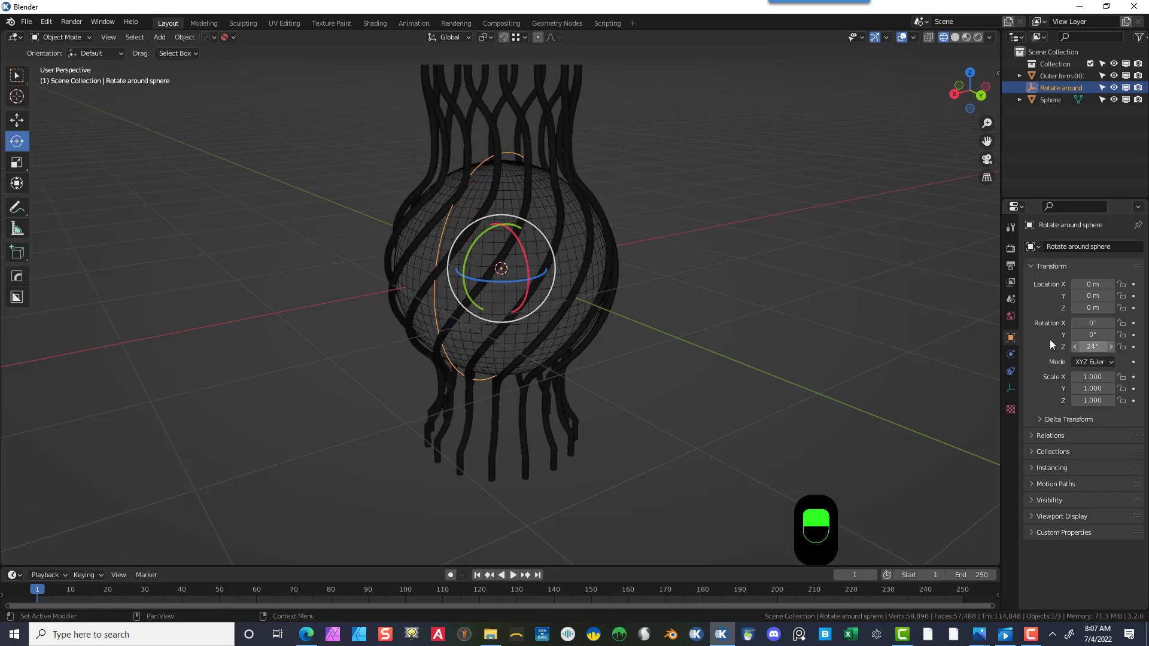
click(777, 256)
middle_drag(776, 256, 759, 287)
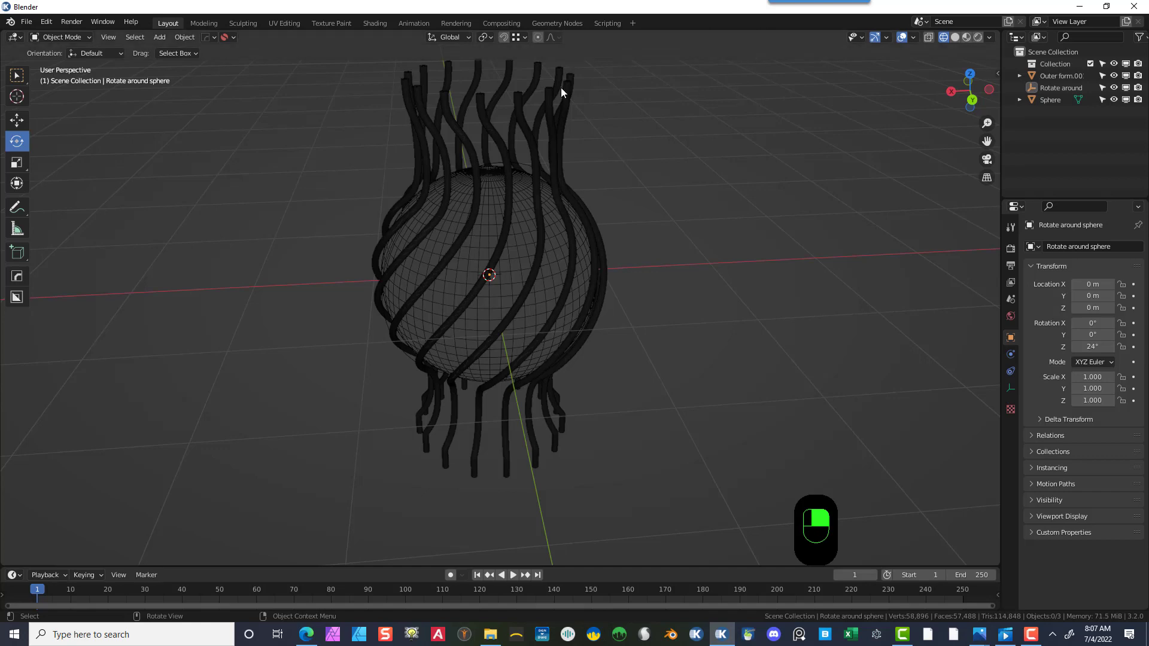
- Switch the viewport to material preview shading
click(966, 37)
middle_drag(550, 192, 738, 134)
scroll(738, 134, down, 2)
click(657, 155)
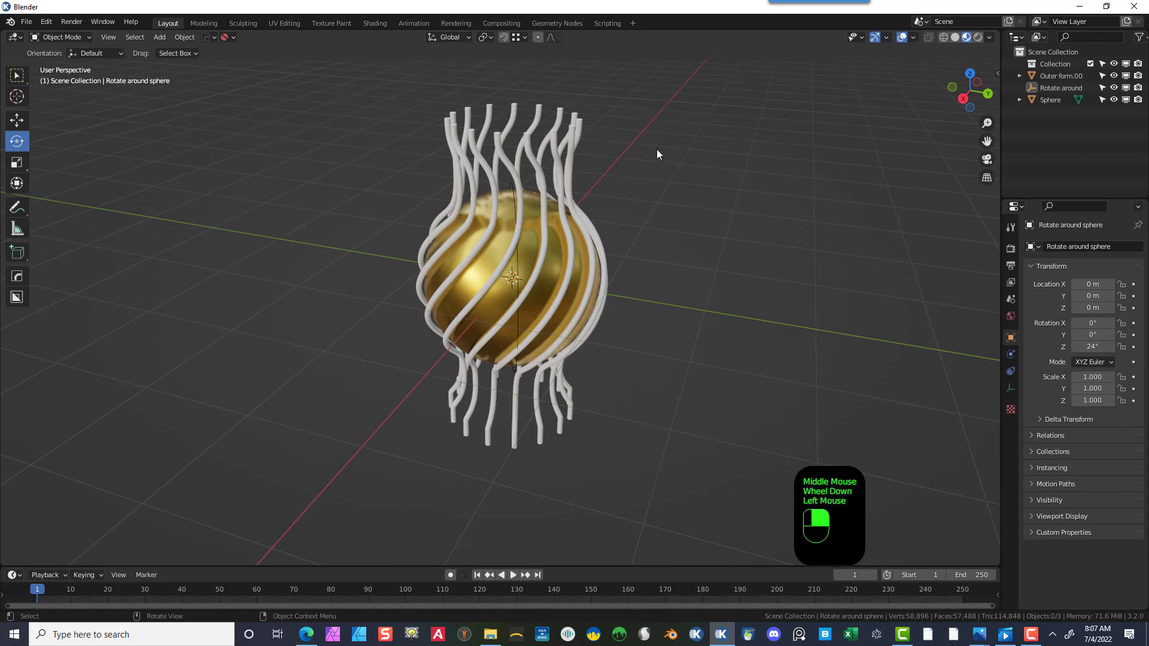
- Select the bars and apply their Array modifier
click(532, 155)
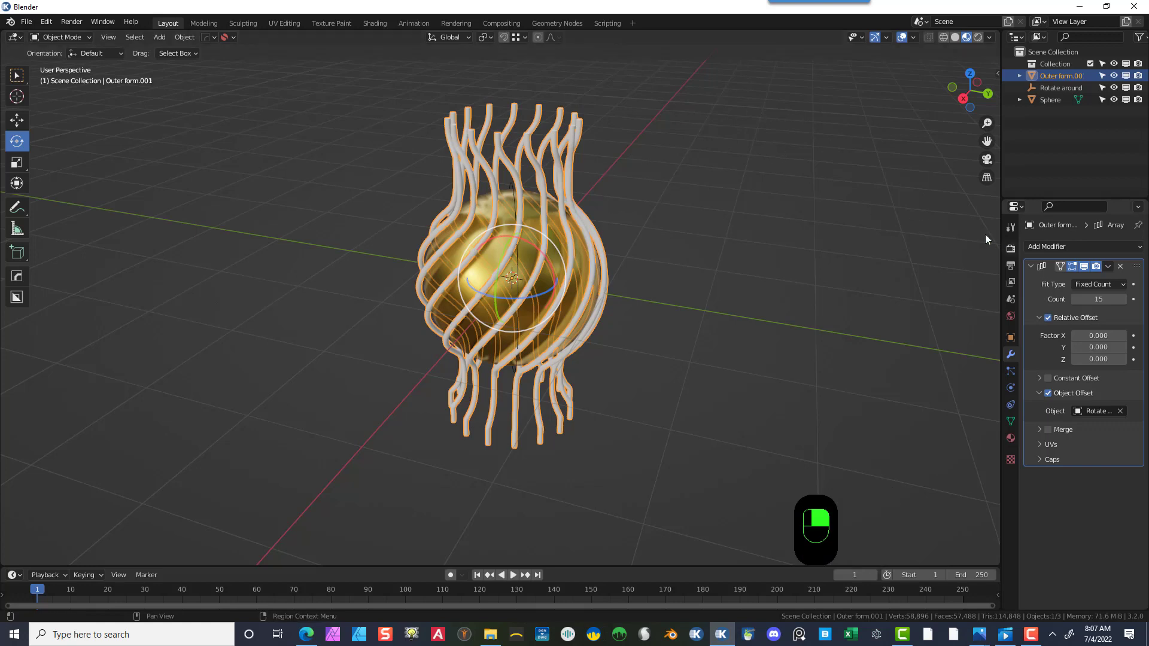
click(1111, 267)
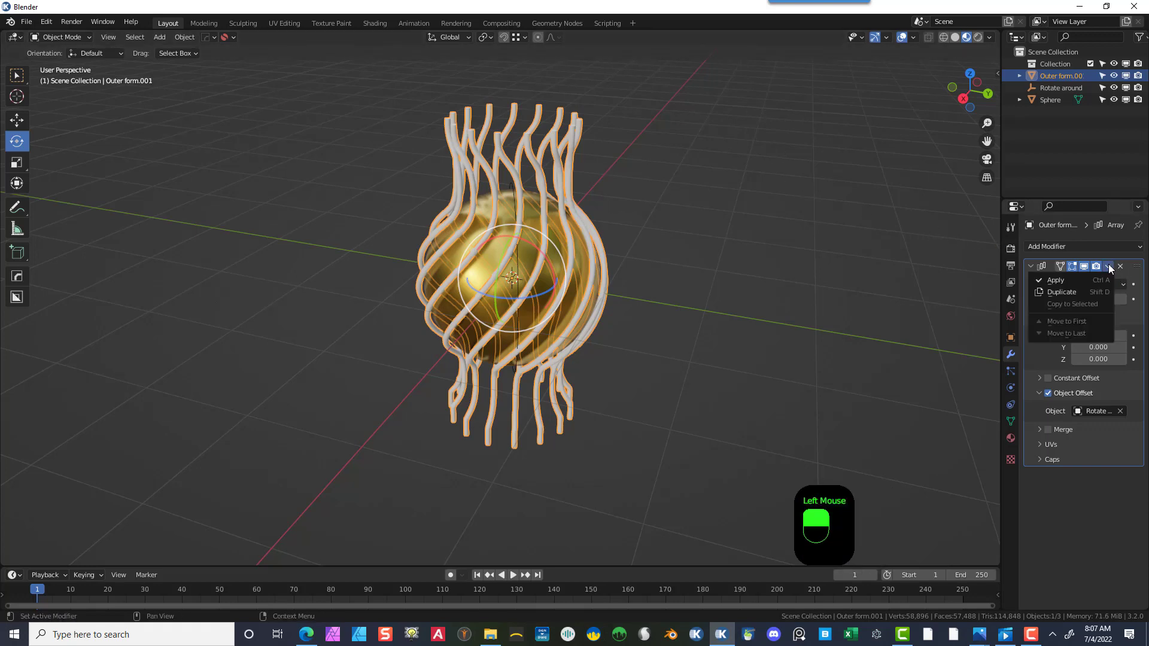
click(1080, 276)
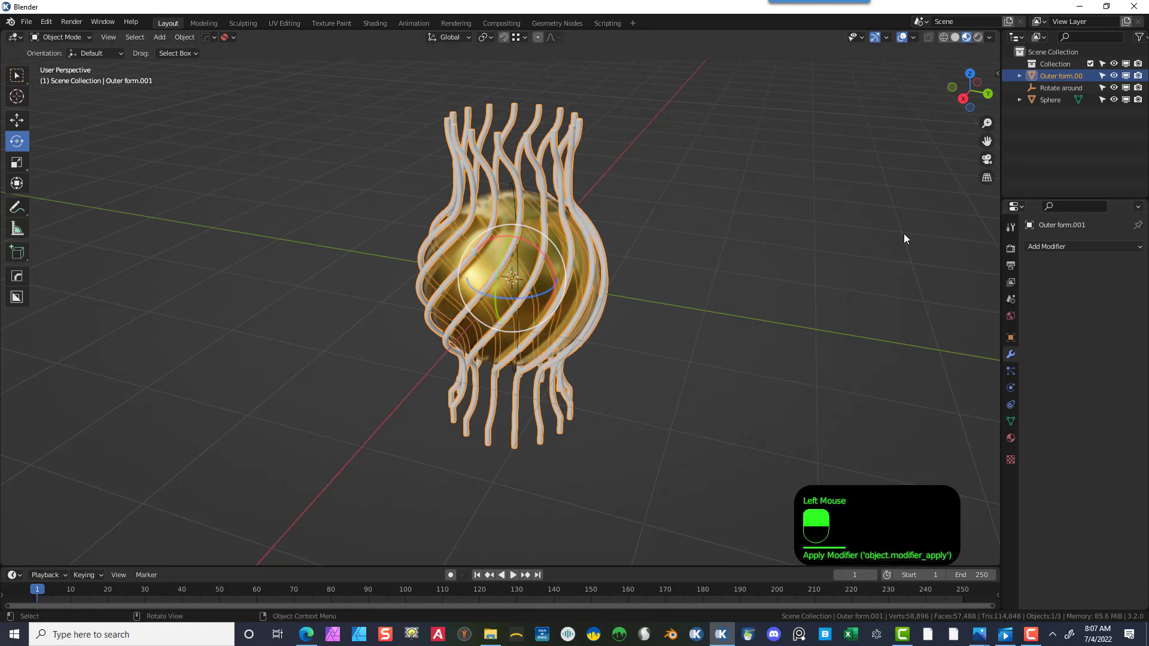
click(569, 141)
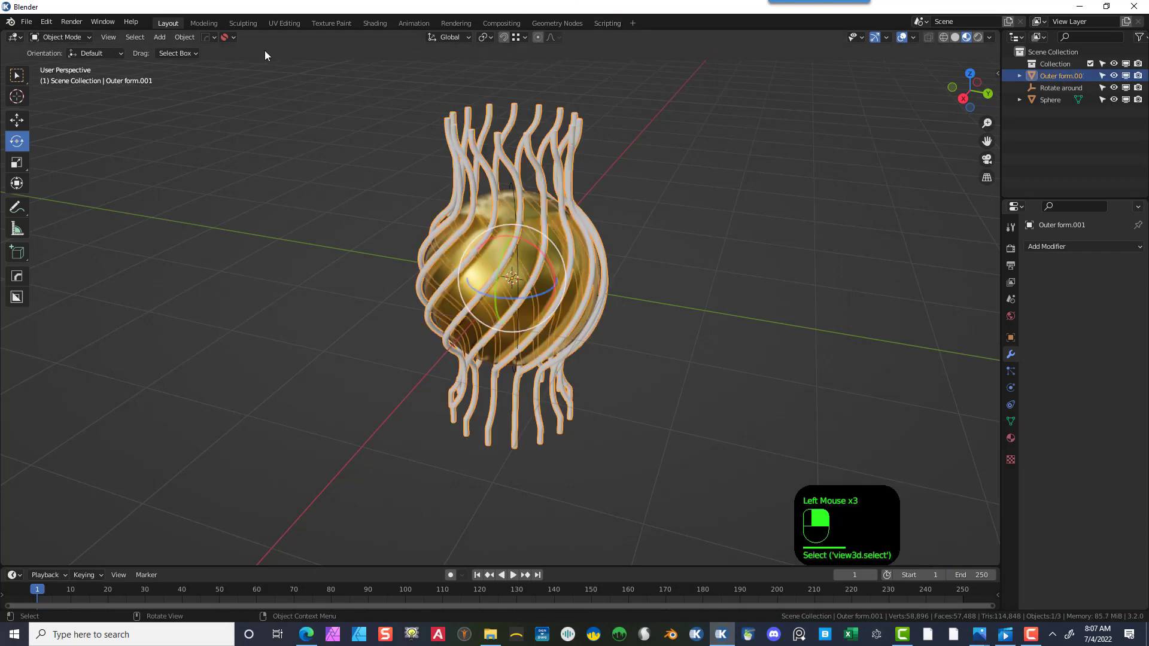
- In the Shading workspace, create a new material for the bars and delete its Principled BSDF node
click(368, 25)
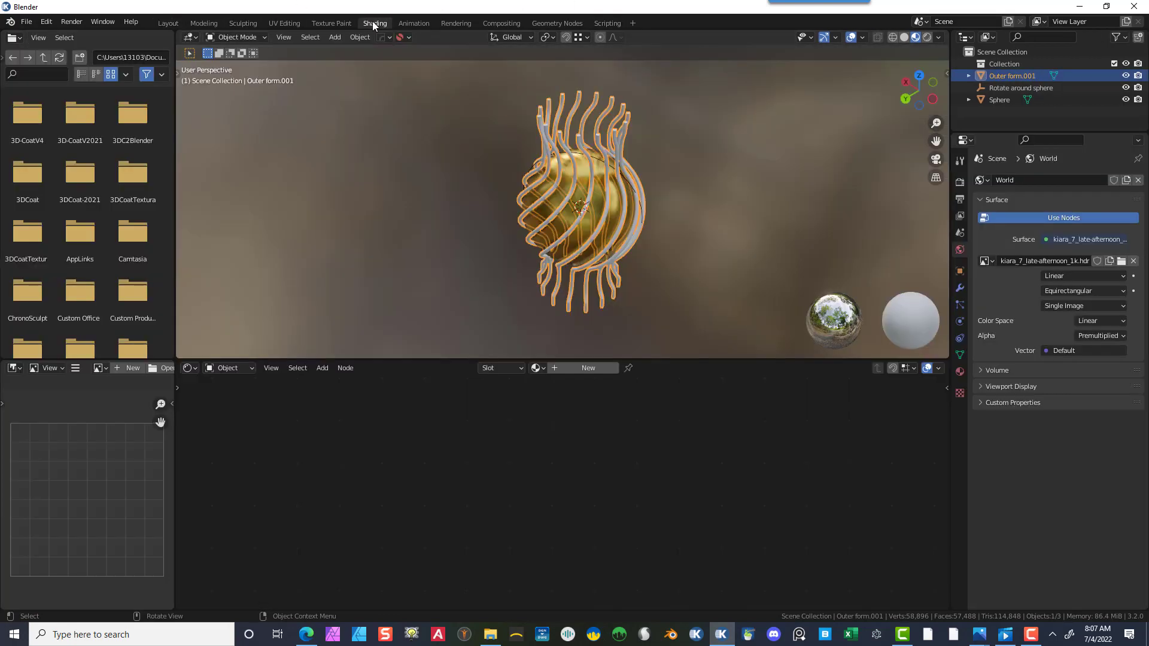
click(556, 369)
click(532, 383)
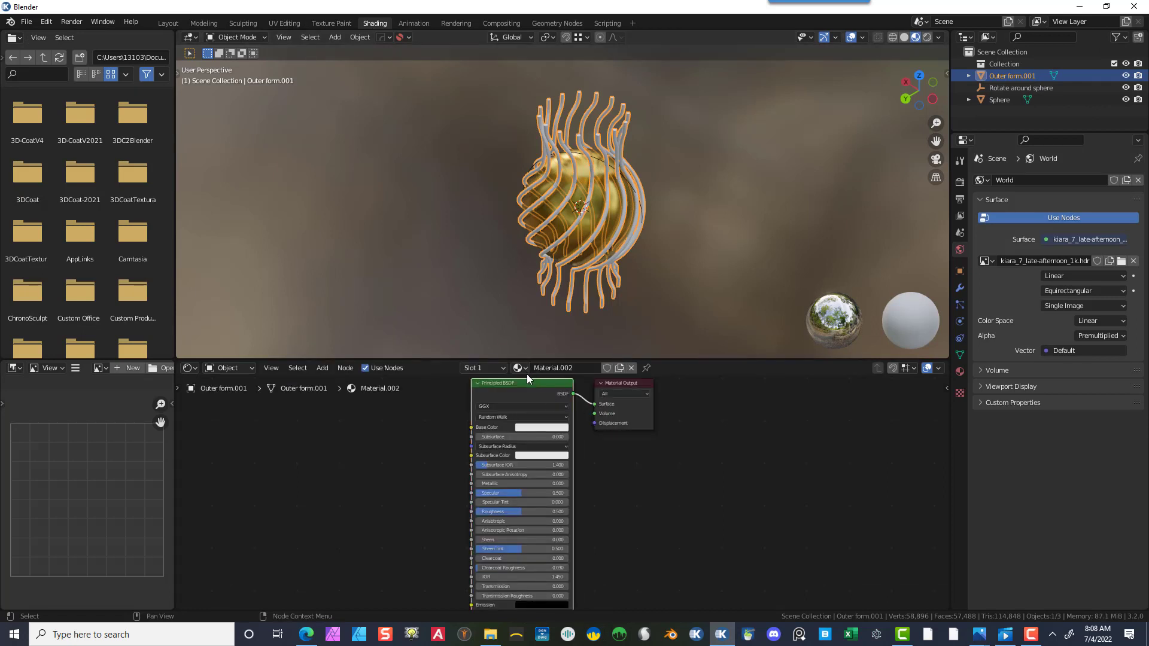
right_click(517, 382)
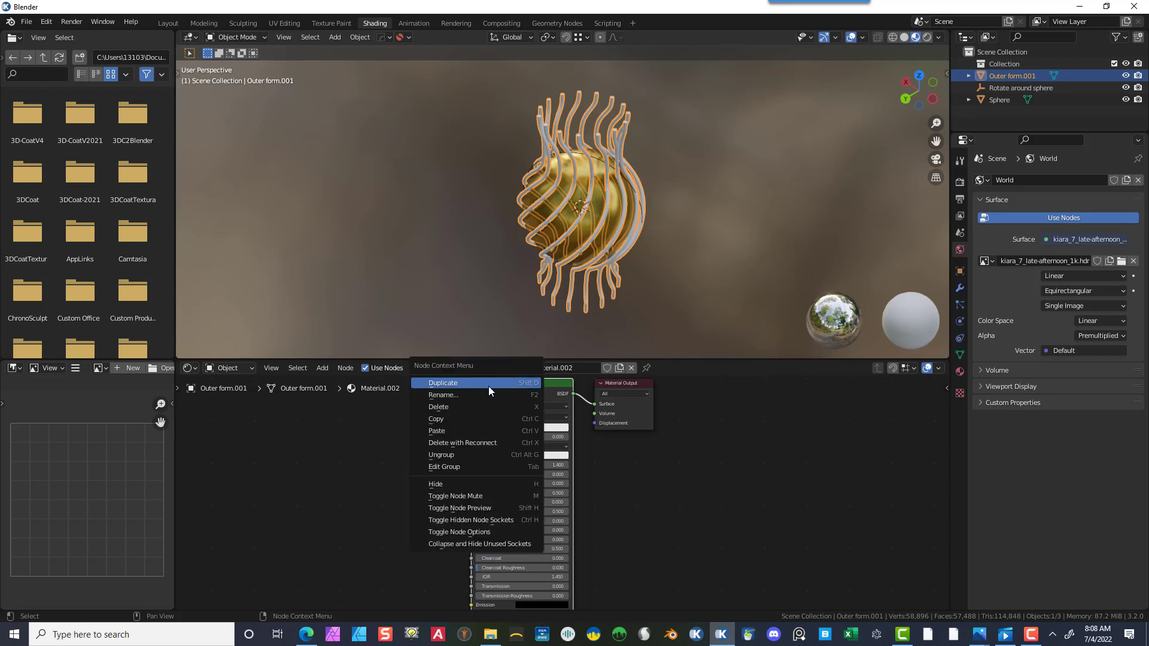
click(465, 408)
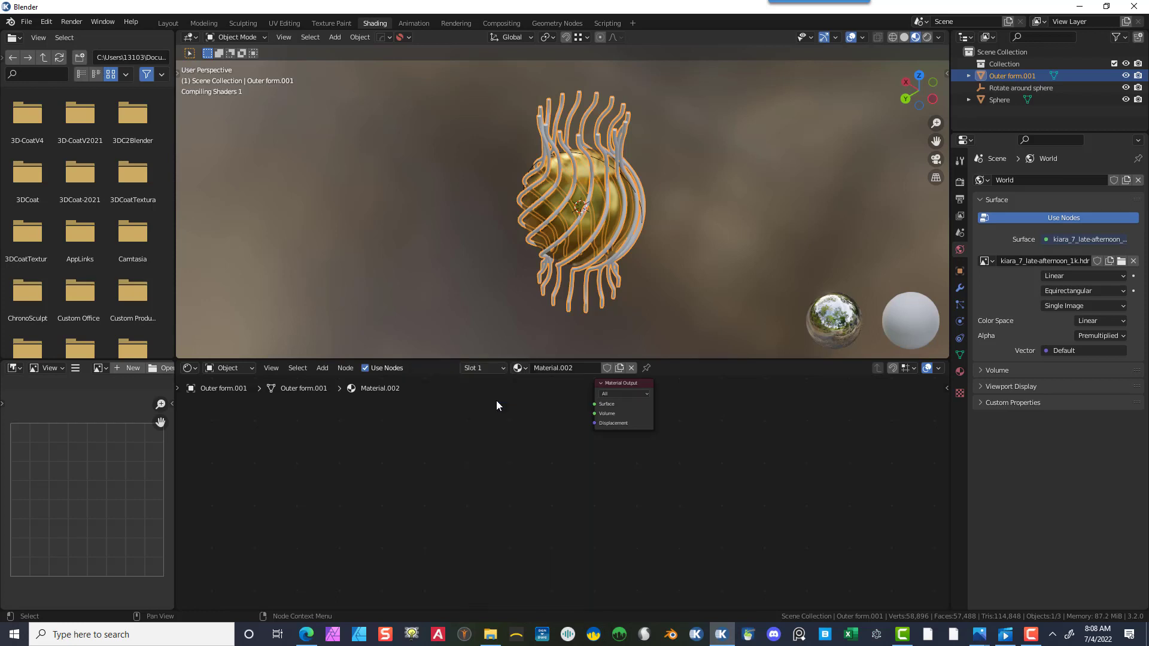
- Add a Glass BSDF node and connect it to the Material Output's Surface input
click(329, 368)
mouse_move(347, 424)
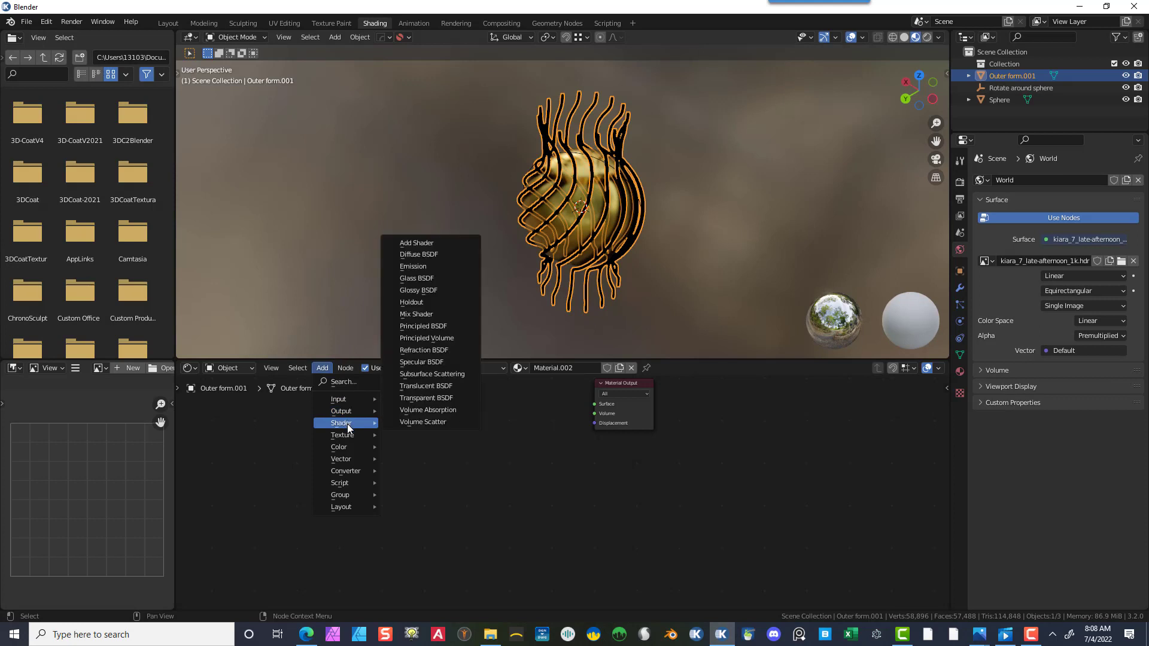
click(432, 278)
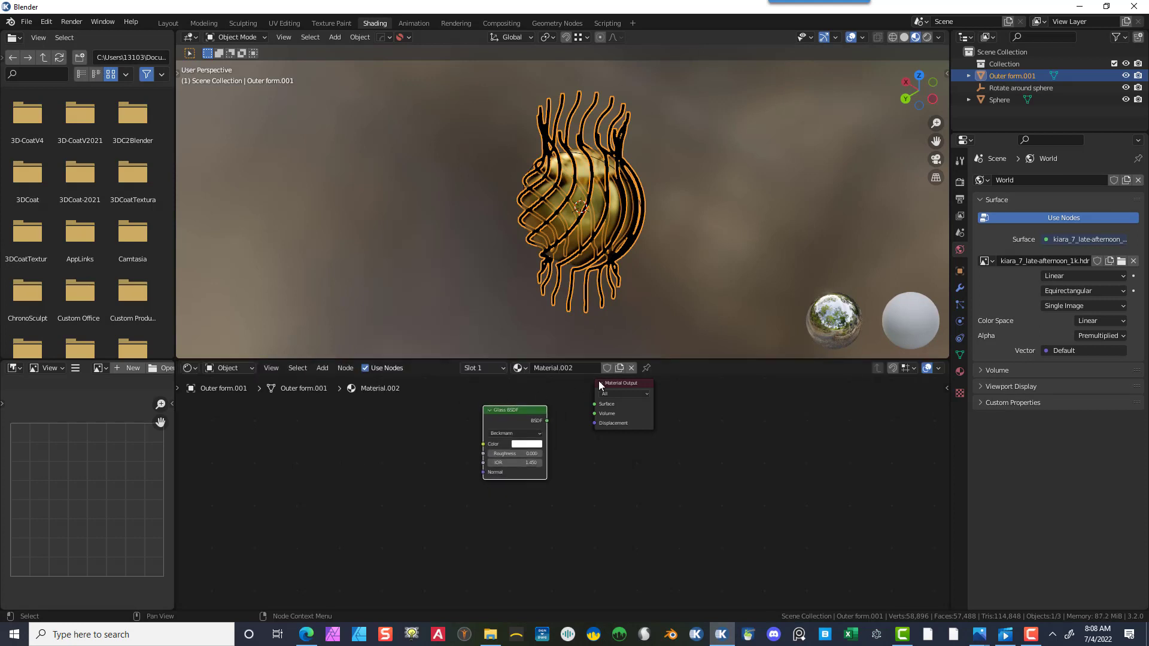
click(483, 406)
drag(540, 412, 684, 417)
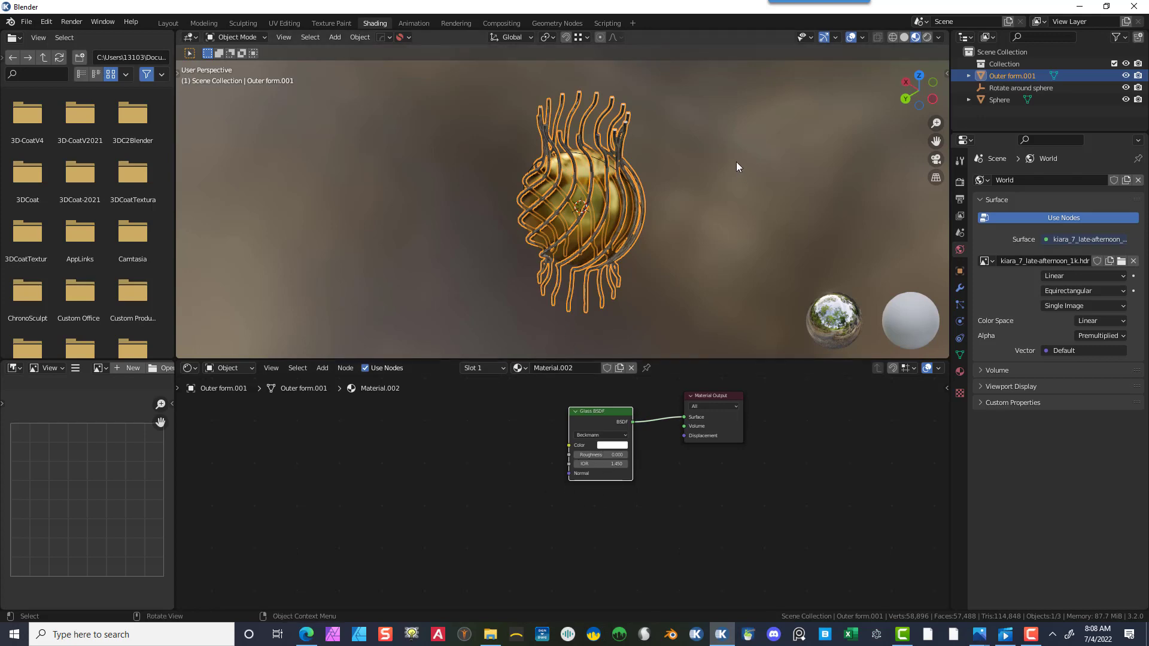
- Add a ColorRamp node and connect its Color output to the Glass BSDF's Color input
middle_drag(739, 189, 698, 186)
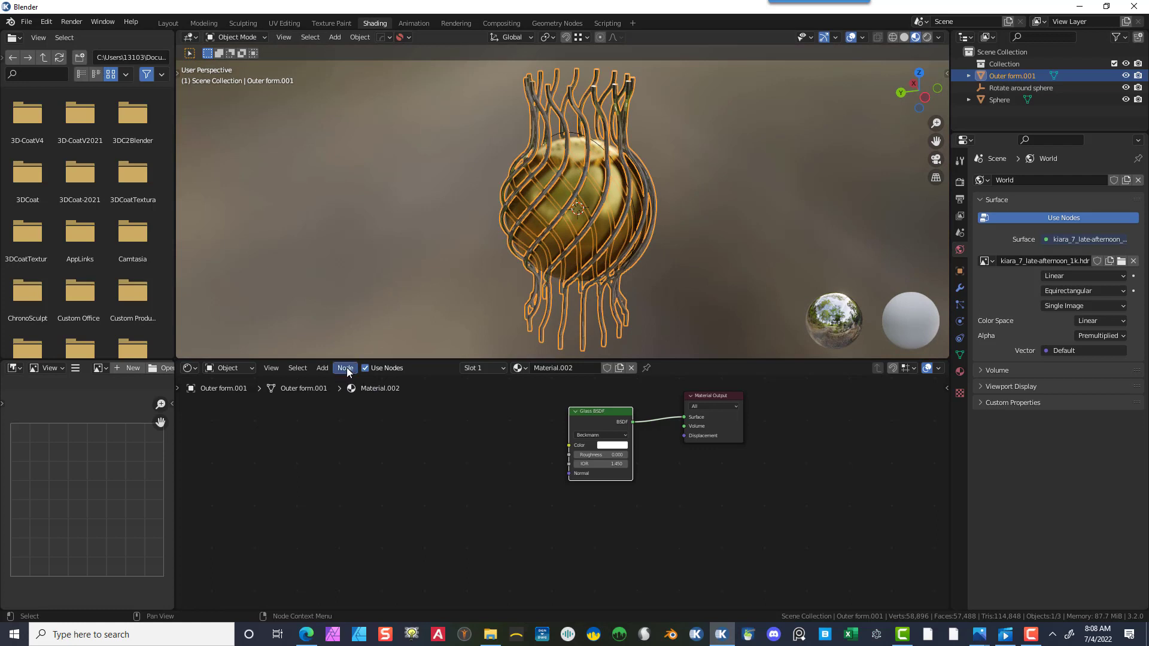
click(325, 369)
click(330, 381)
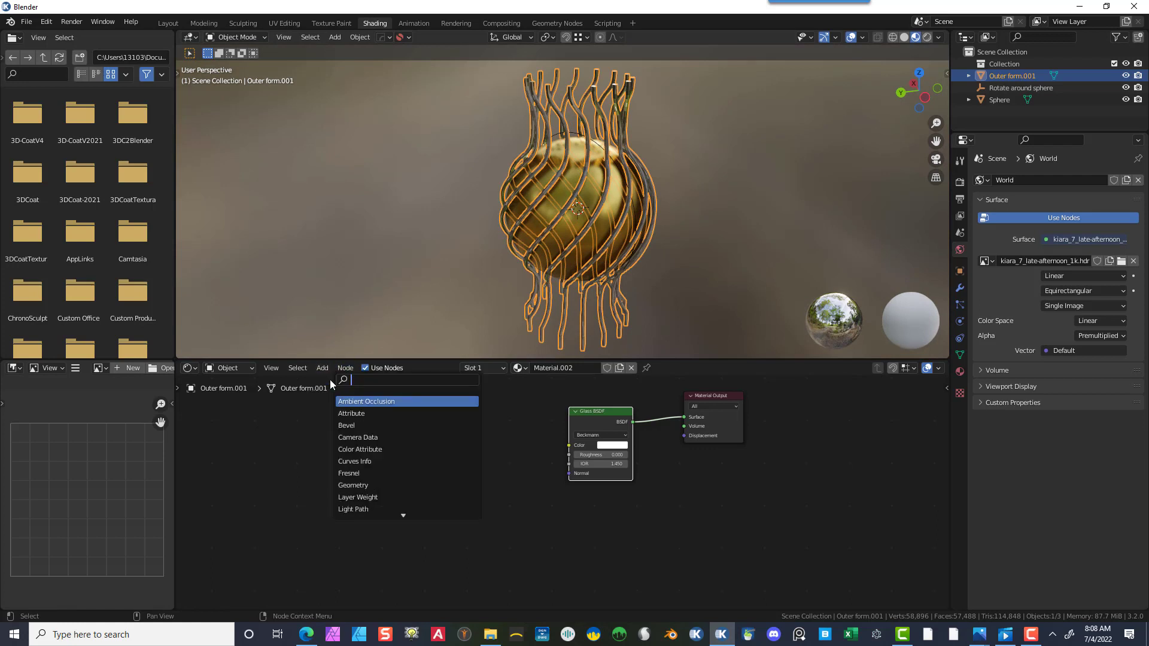
text(color)
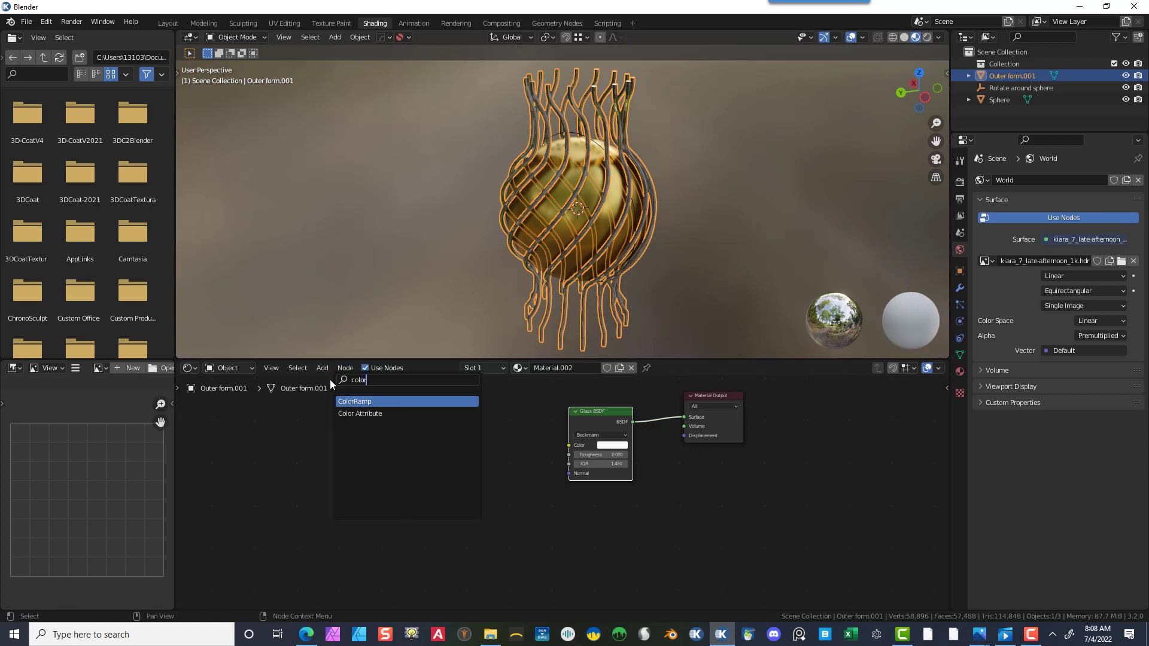
click(367, 402)
click(486, 443)
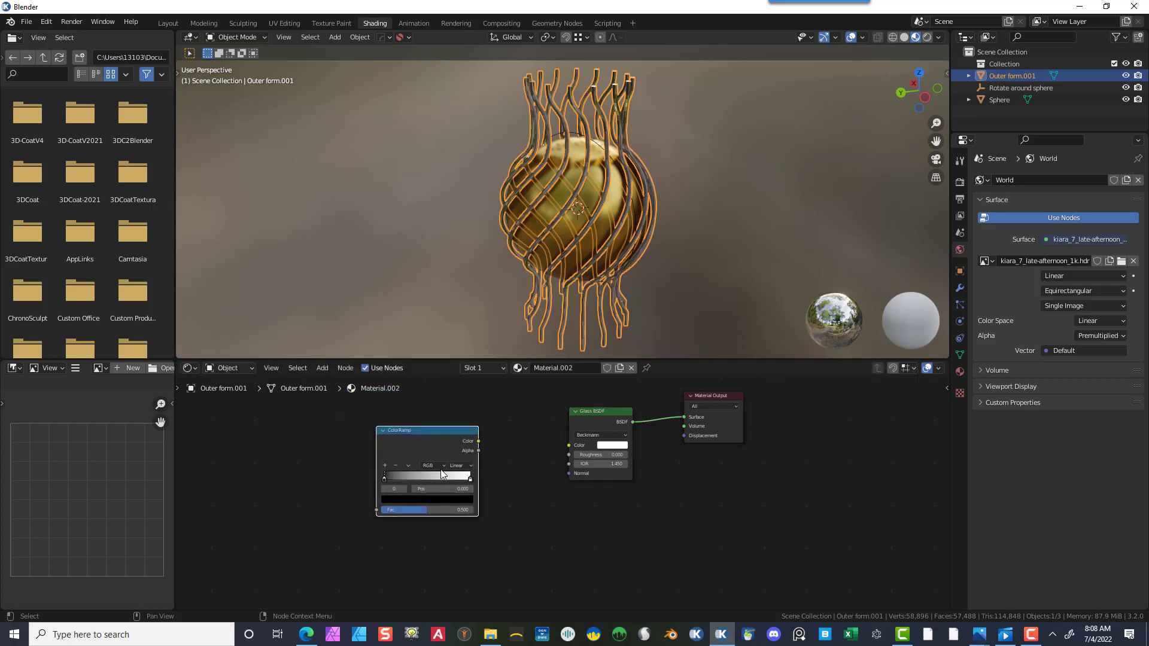
drag(478, 440, 569, 444)
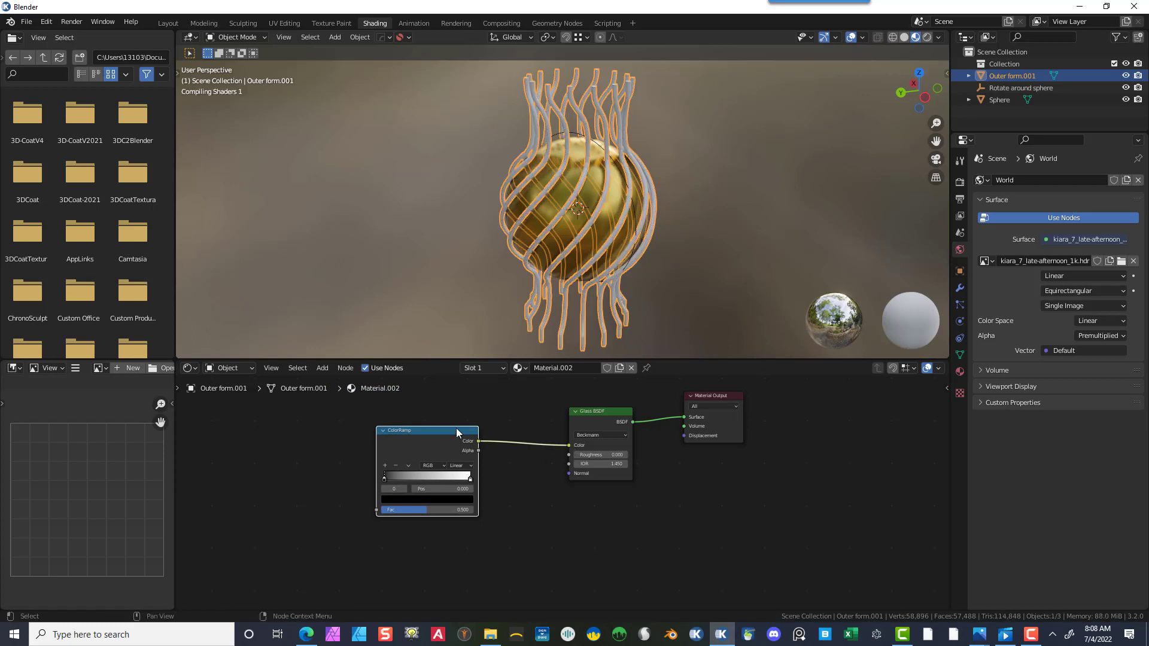
drag(456, 428, 508, 419)
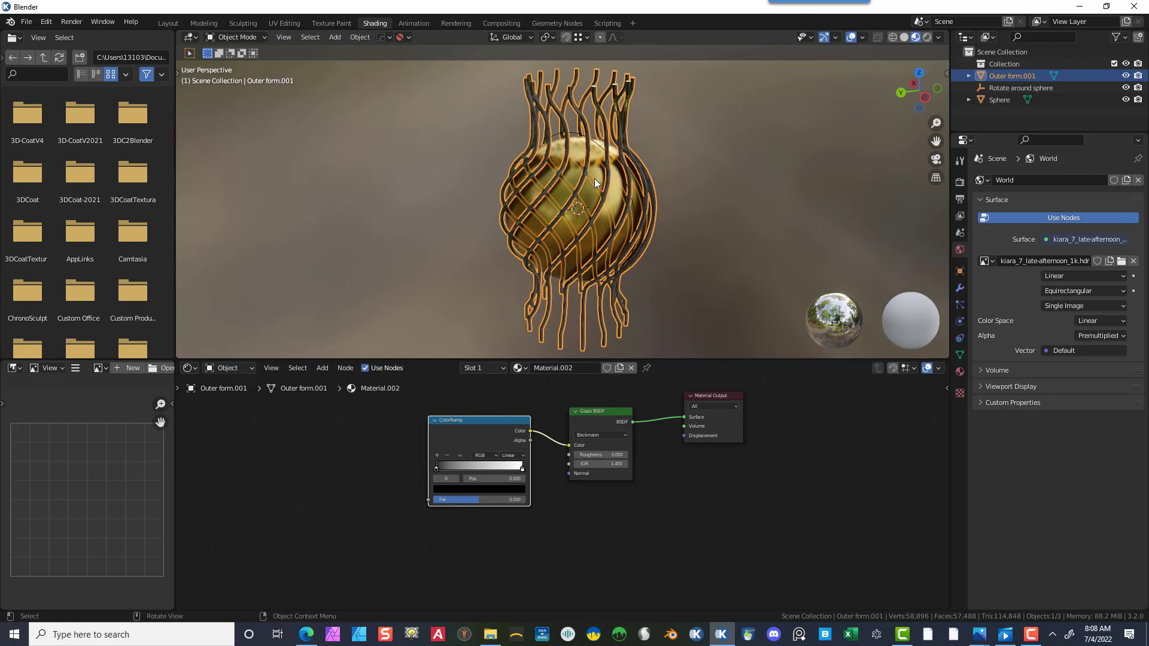
- Add a Separate XYZ node and connect its Z output to the ColorRamp's Fac input
click(323, 369)
click(336, 383)
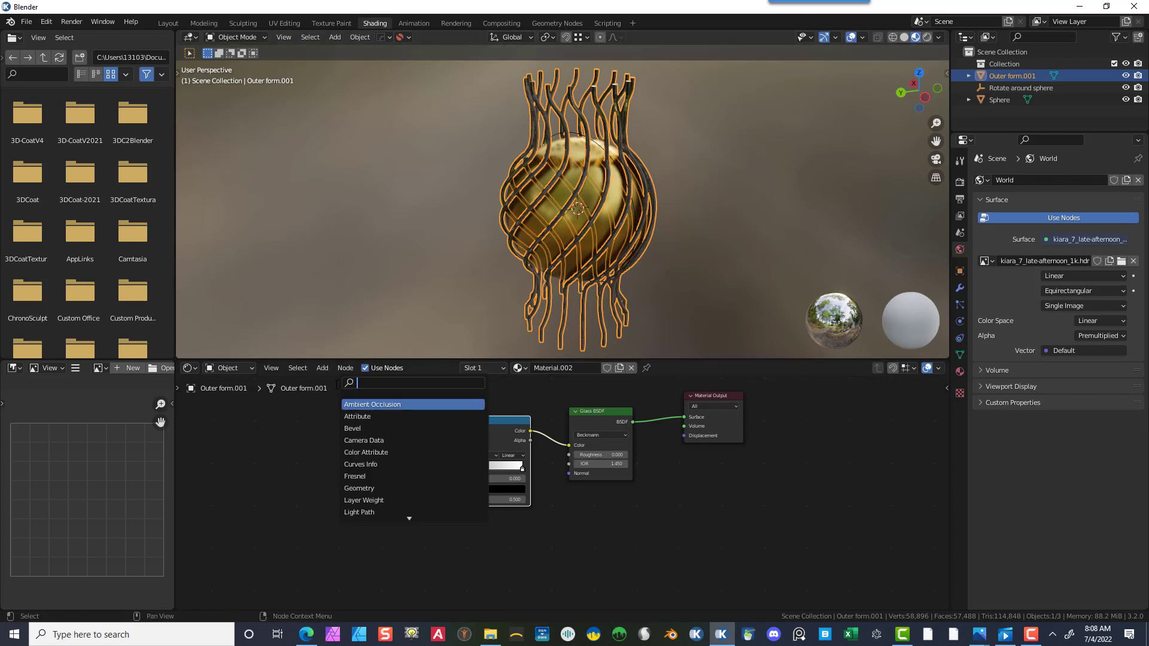
text(separ)
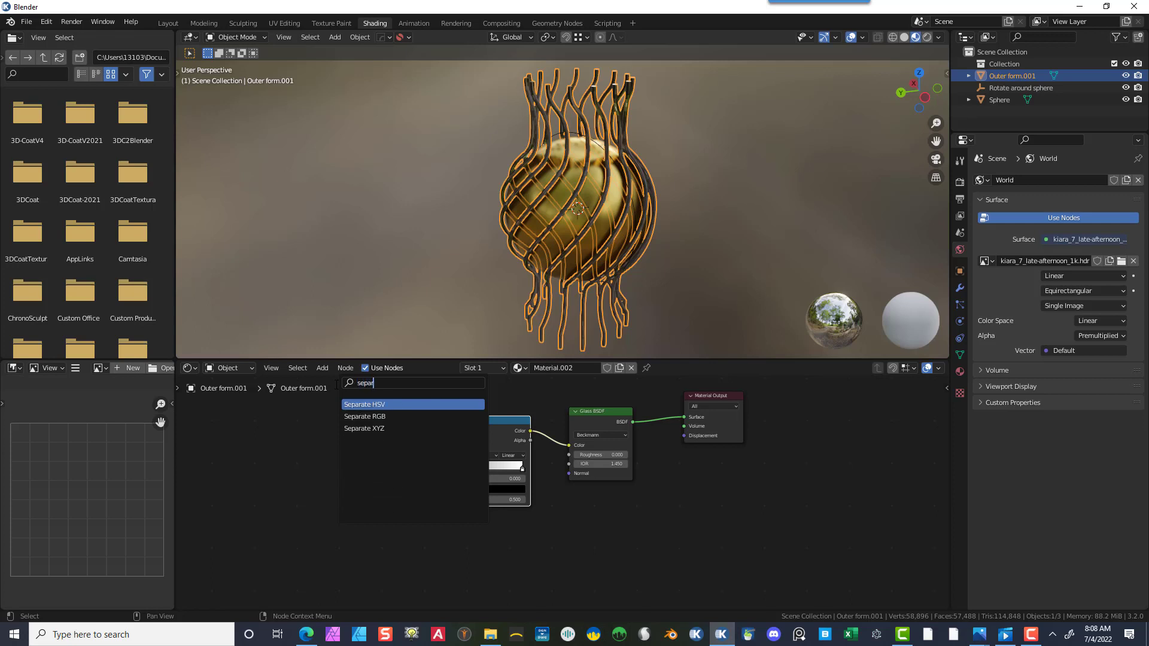
click(345, 428)
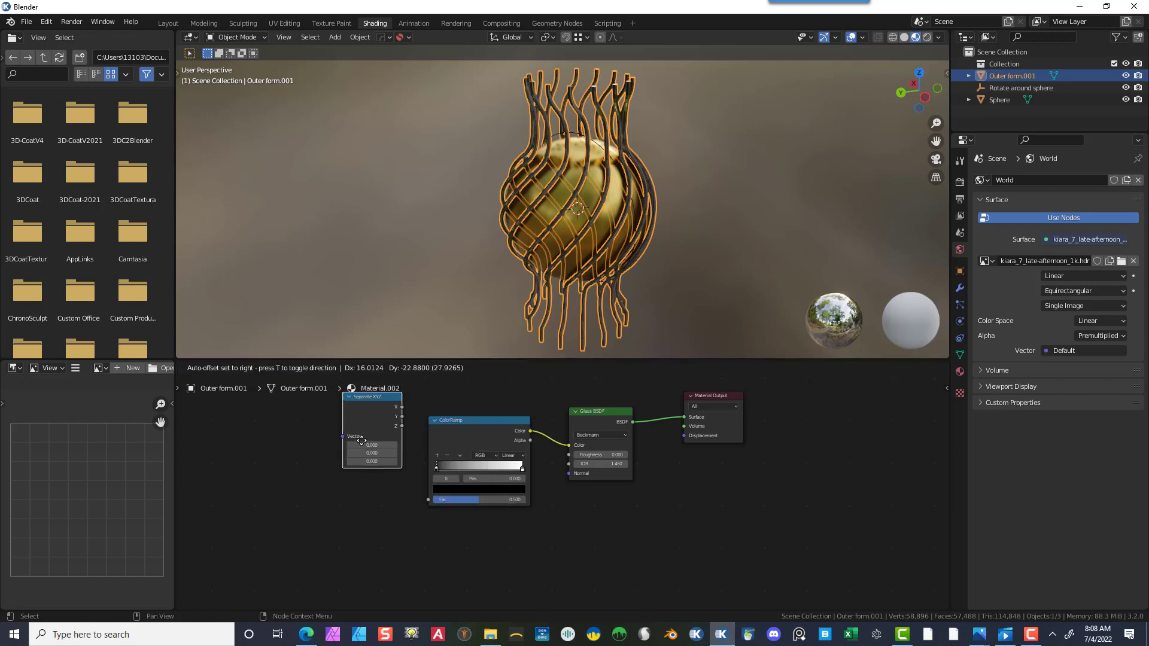
click(343, 491)
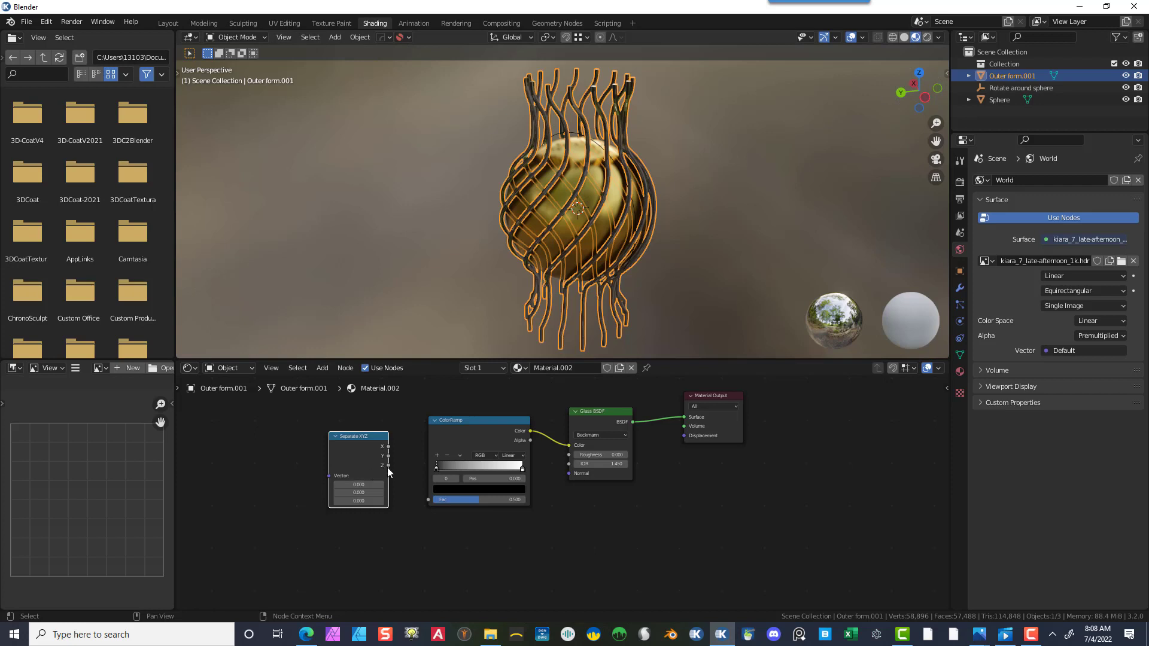
drag(389, 464, 429, 497)
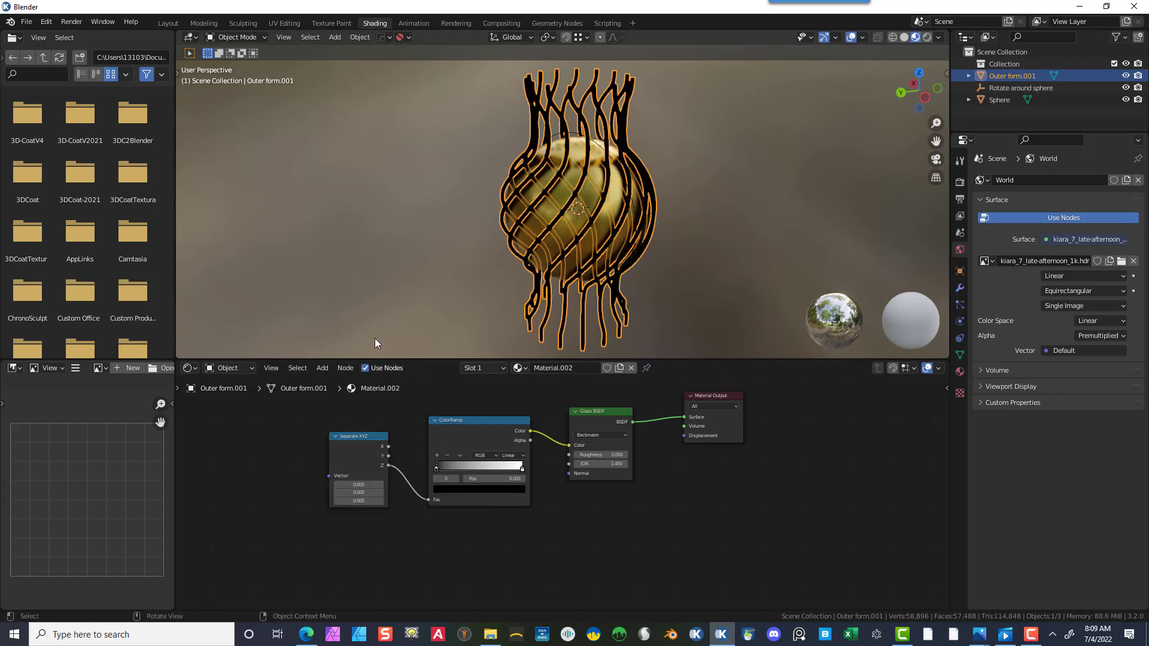
- Add a Mapping node and connect its Vector output to the Separate XYZ node's Vector input
drag(374, 437, 390, 439)
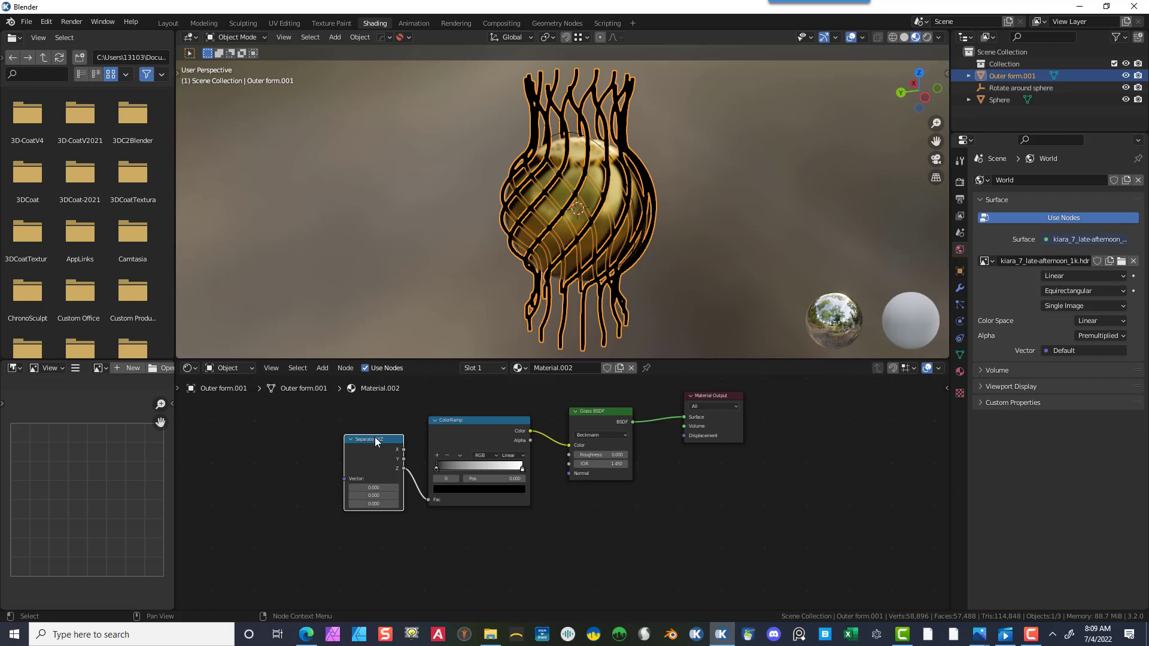
click(321, 367)
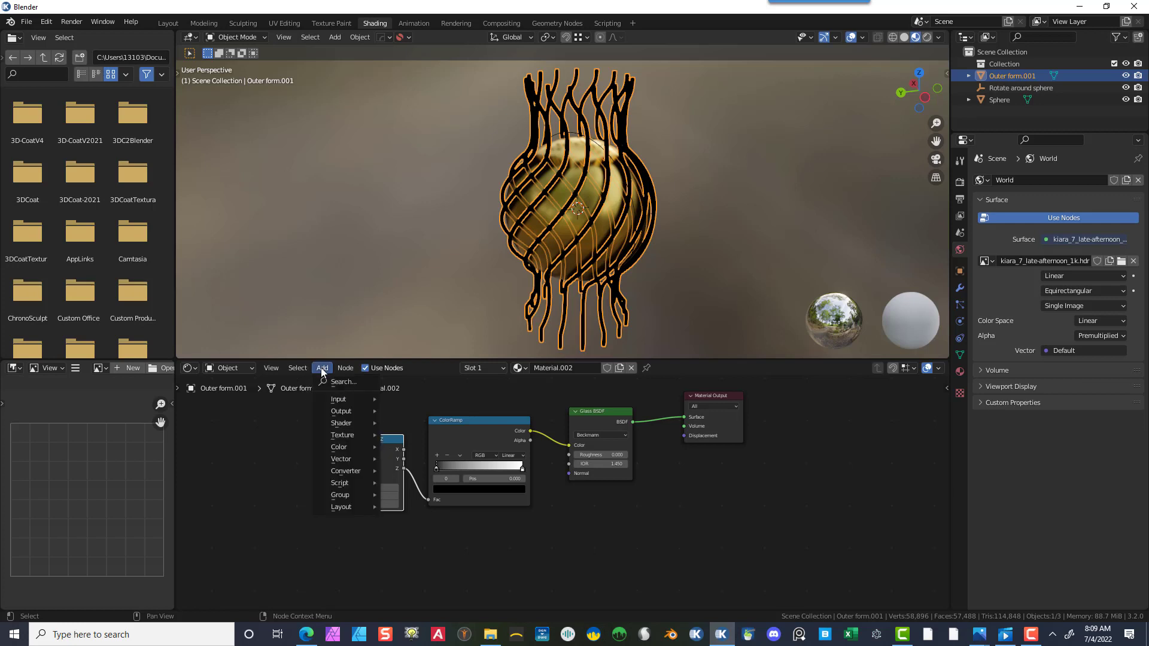
click(341, 378)
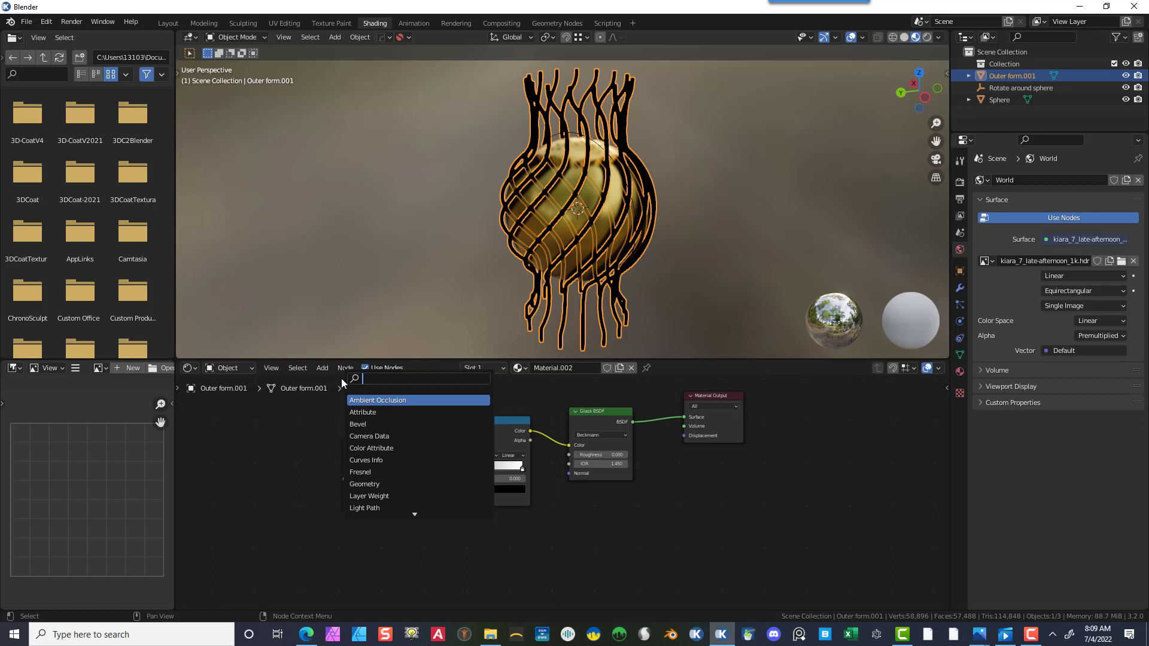
text(mapp)
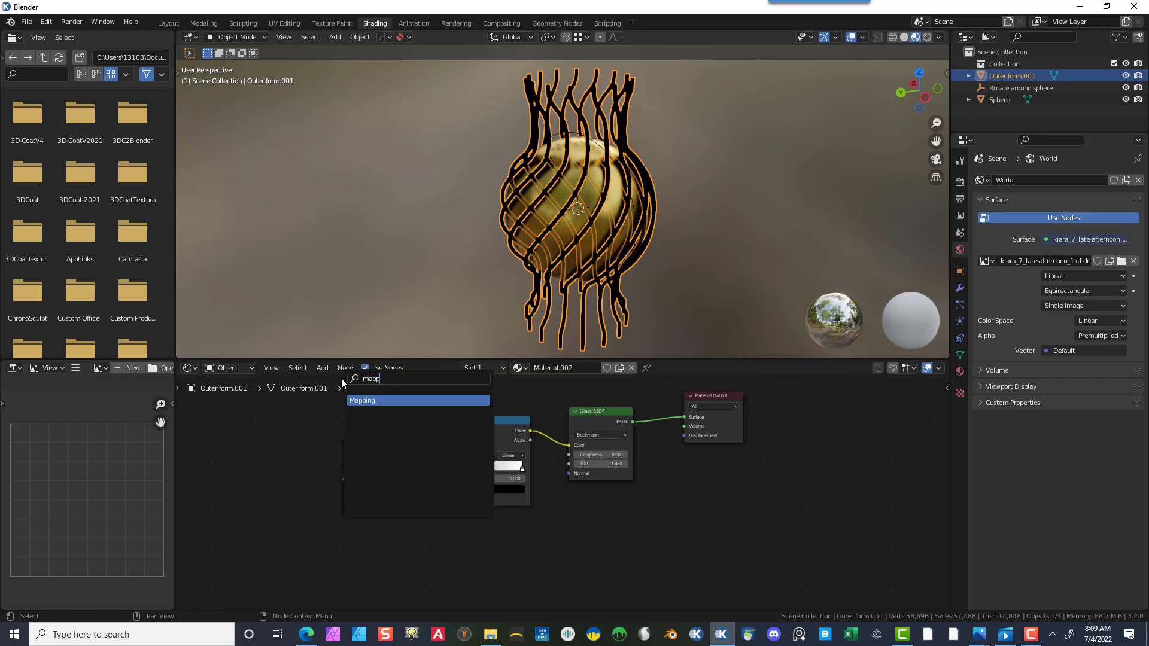
click(395, 401)
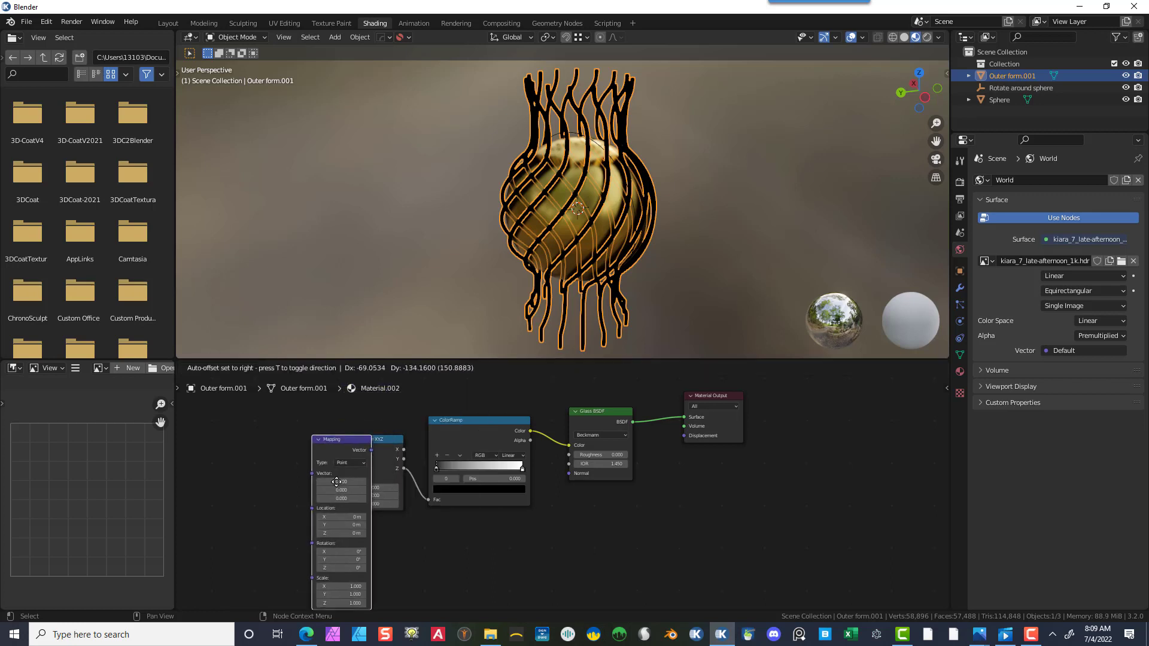
click(286, 469)
drag(324, 446, 347, 480)
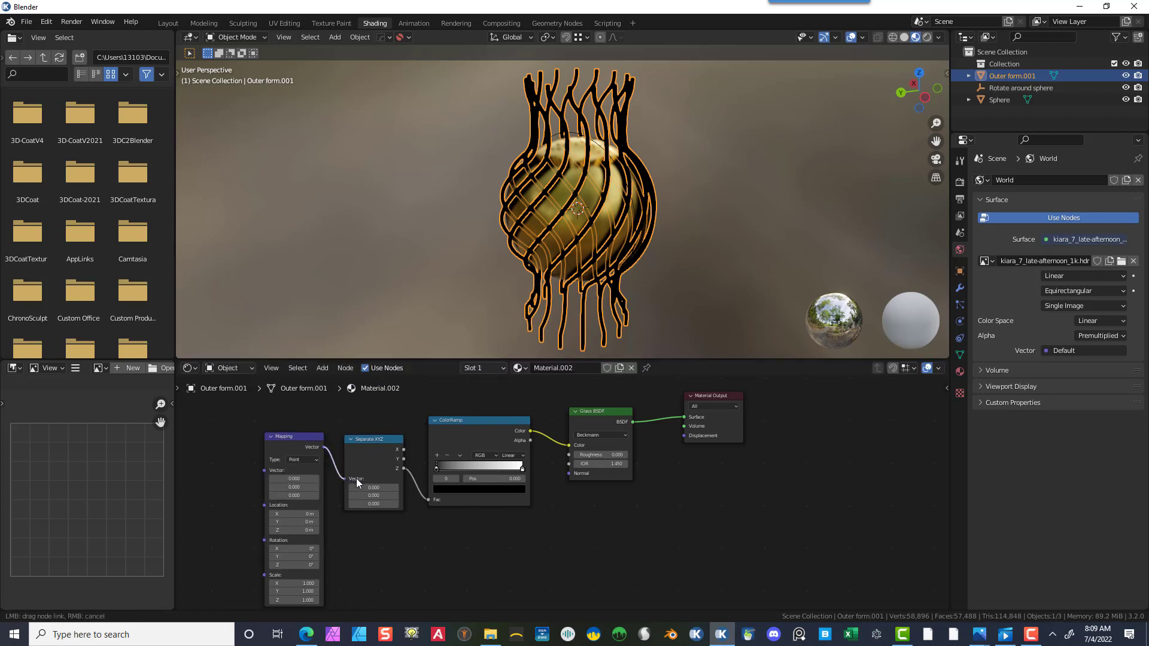
- Add a Texture Coordinate node and connect its Generated output to the Mapping node's Vector input
scroll(644, 490, down, 2)
middle_drag(622, 505, 795, 491)
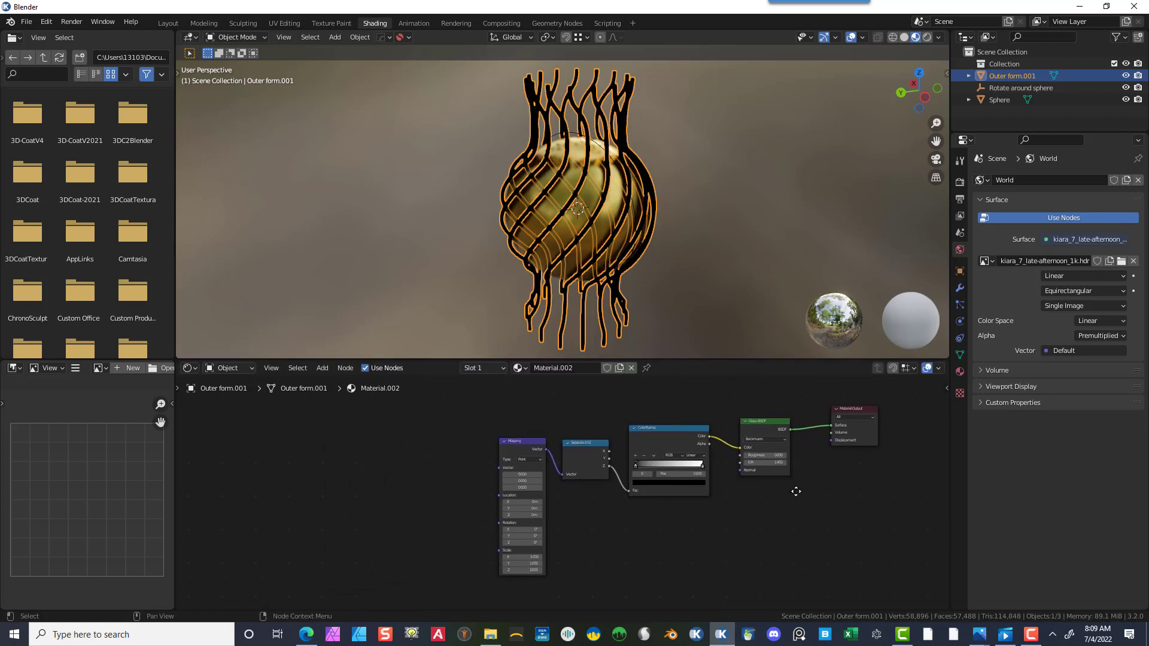
click(515, 446)
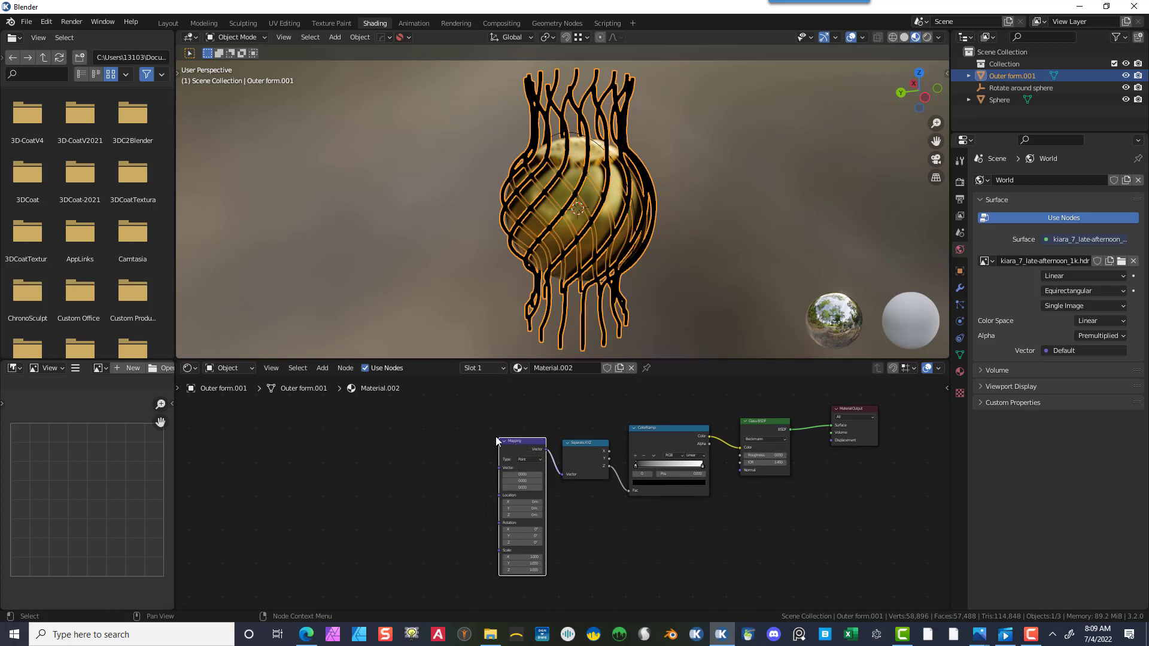
click(334, 368)
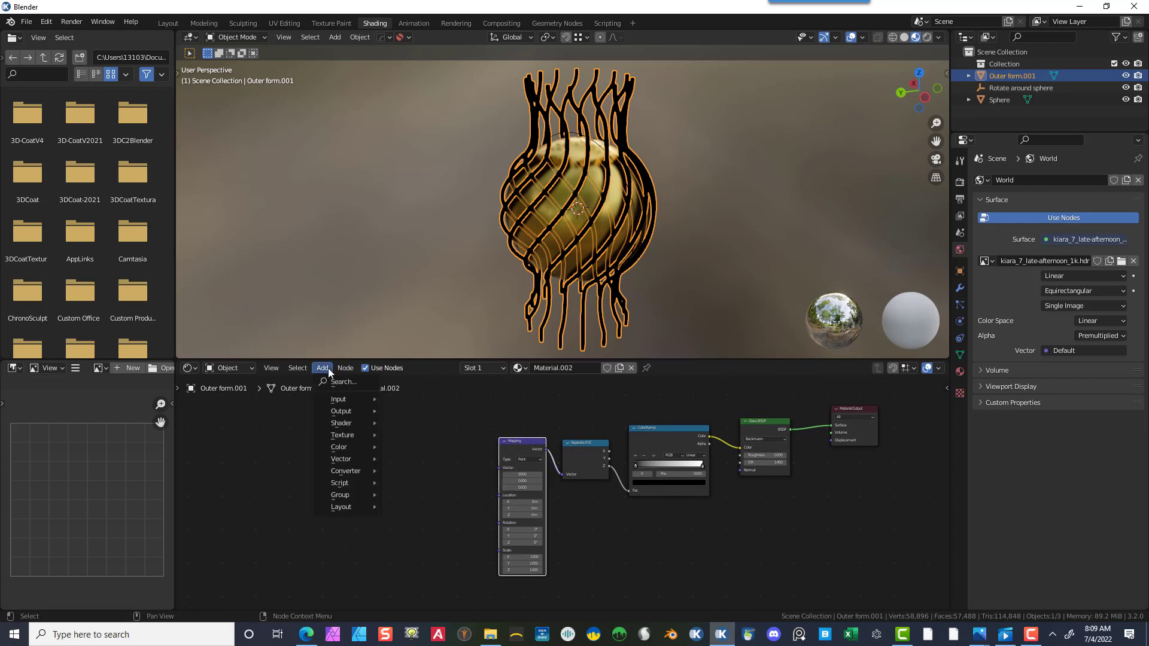
text(t)
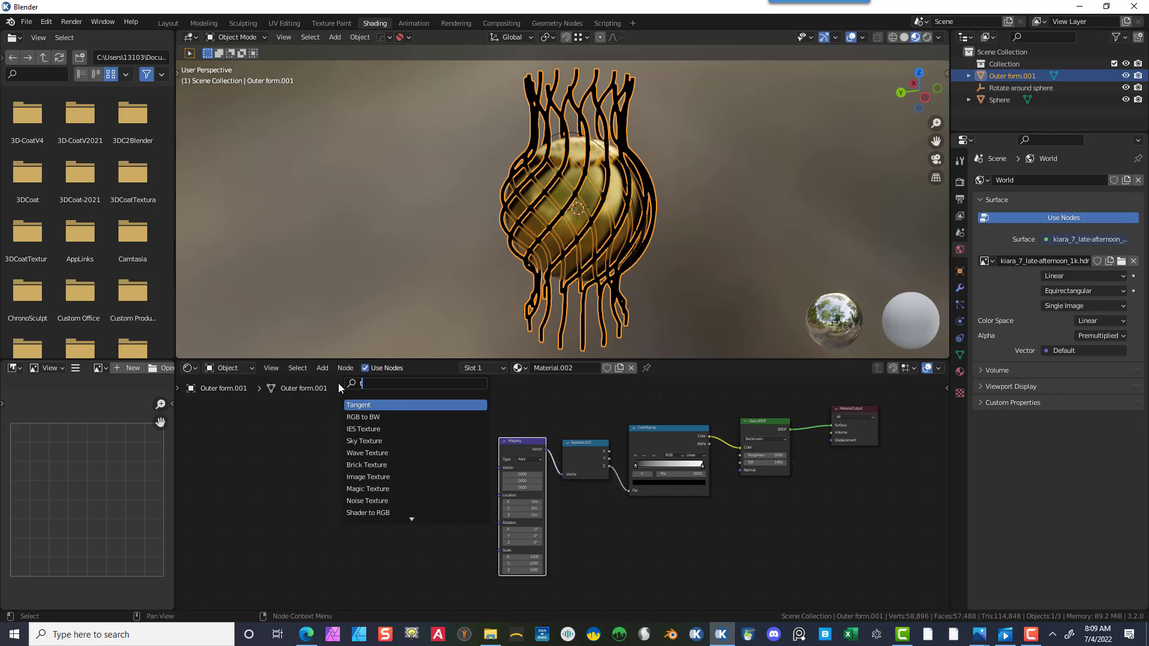
text(exture)
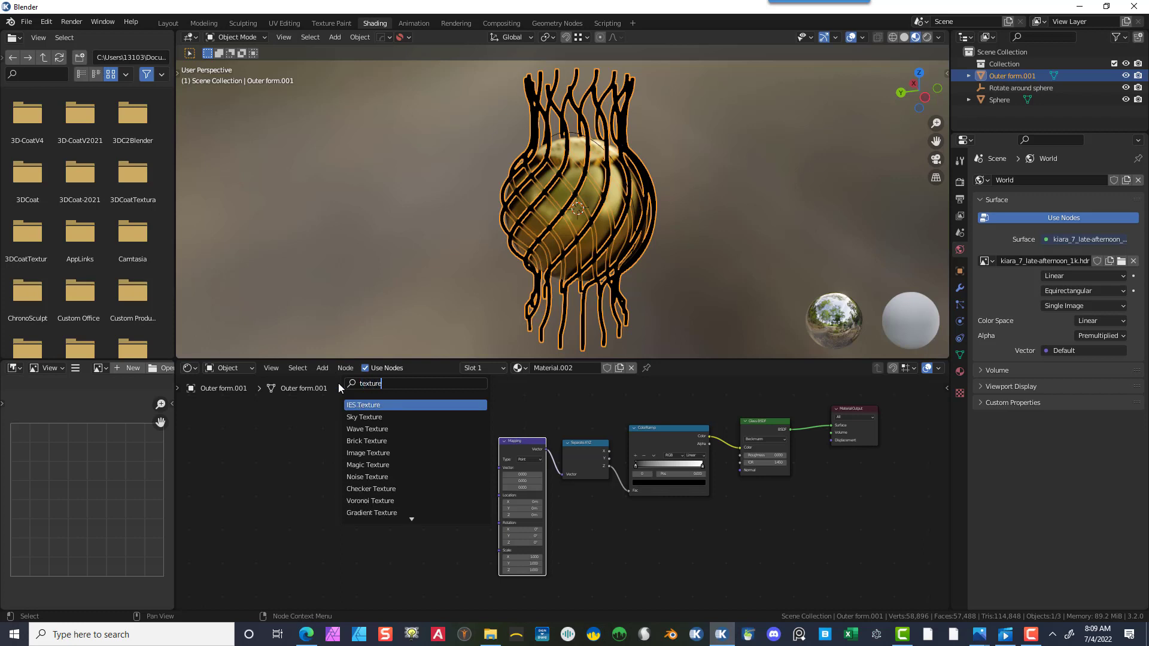
text( co)
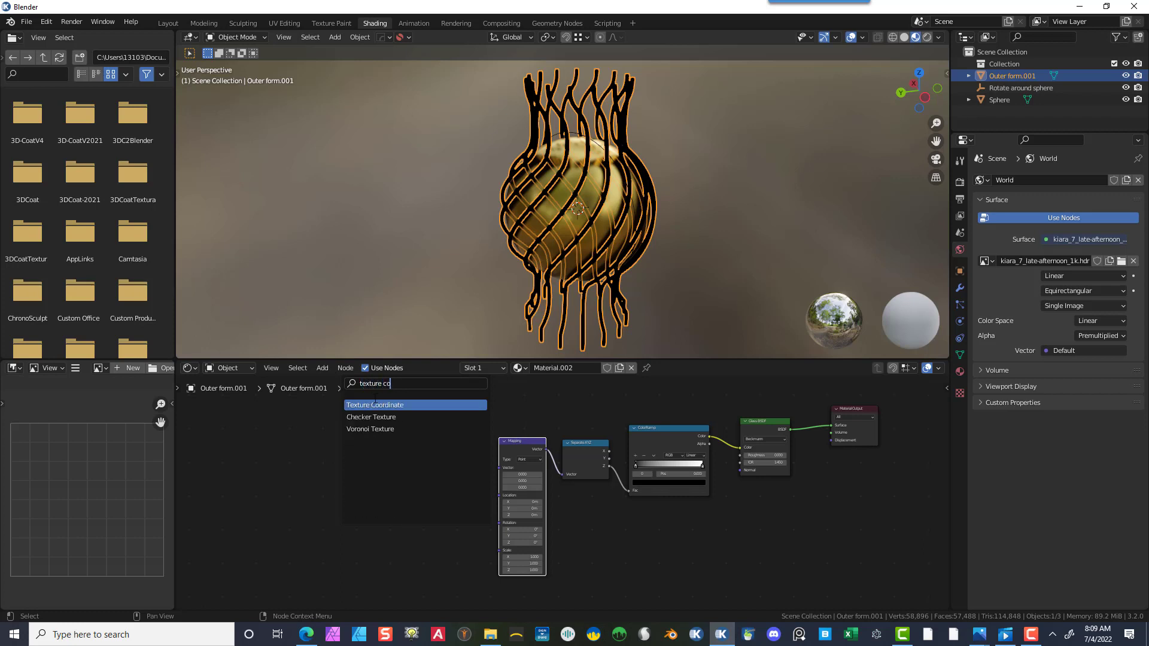
key(Return)
click(466, 516)
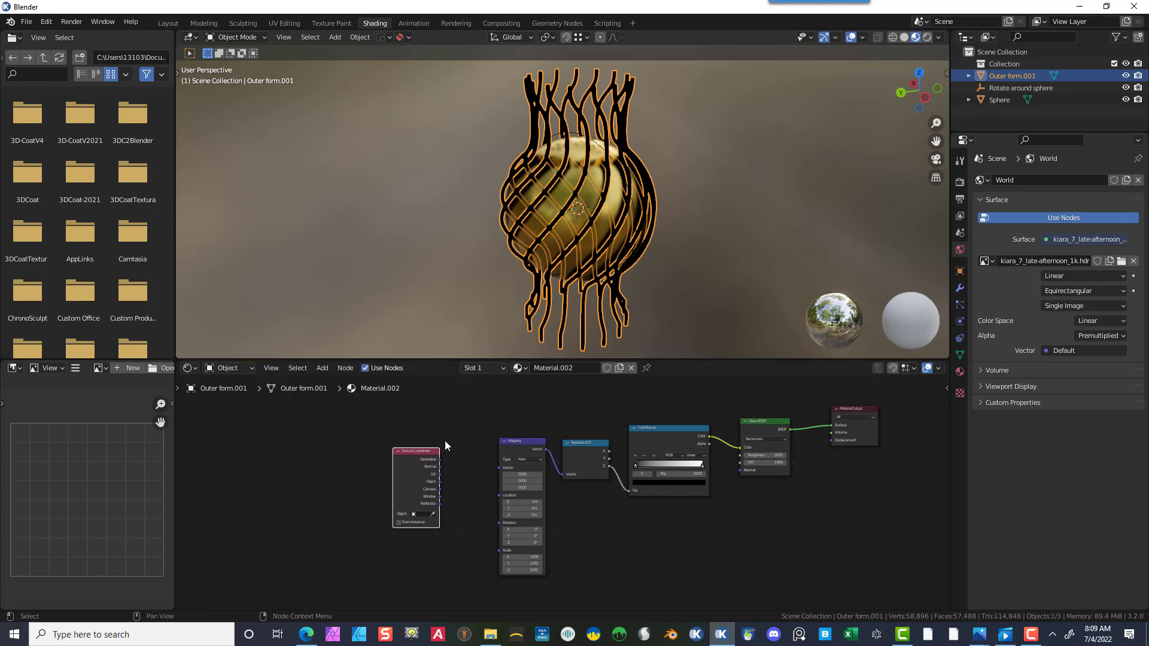
click(440, 459)
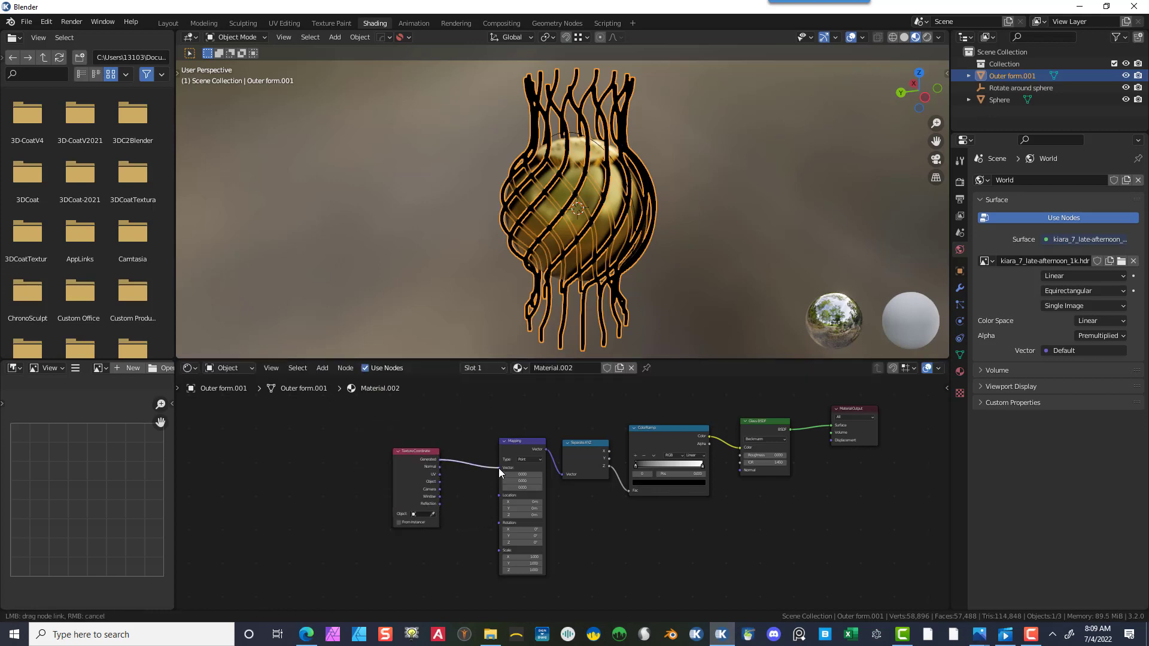
drag(499, 469, 500, 468)
- Move the ColorRamp's black stop to position 0.400
scroll(721, 220, up, 3)
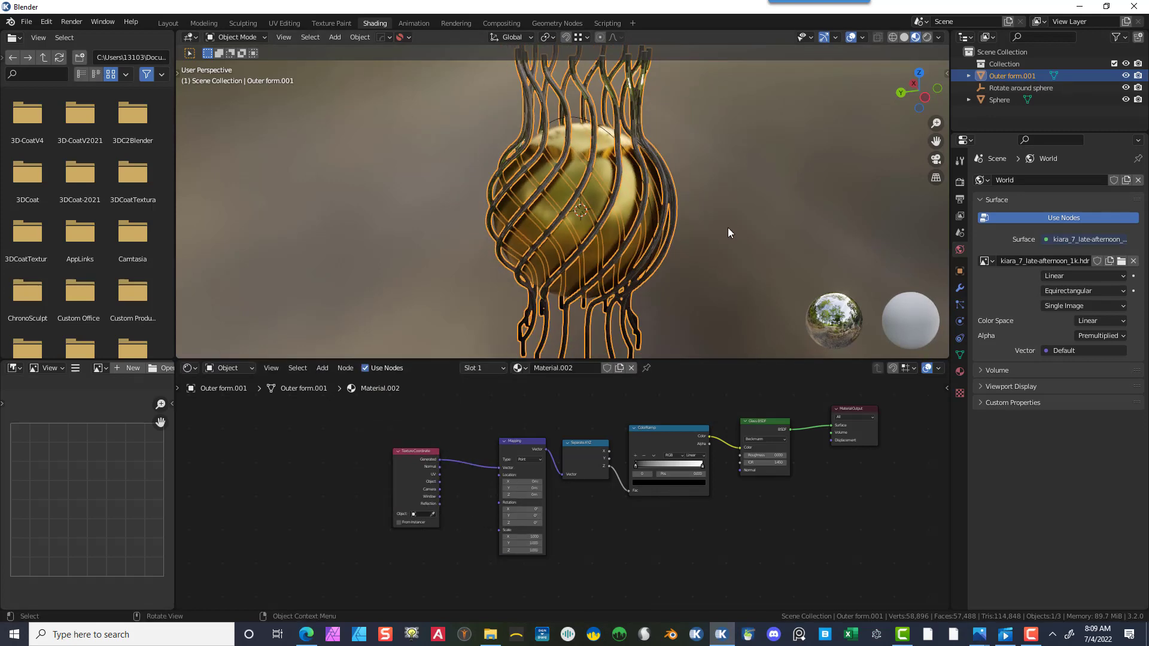
scroll(728, 228, up, 2)
scroll(676, 454, down, 1)
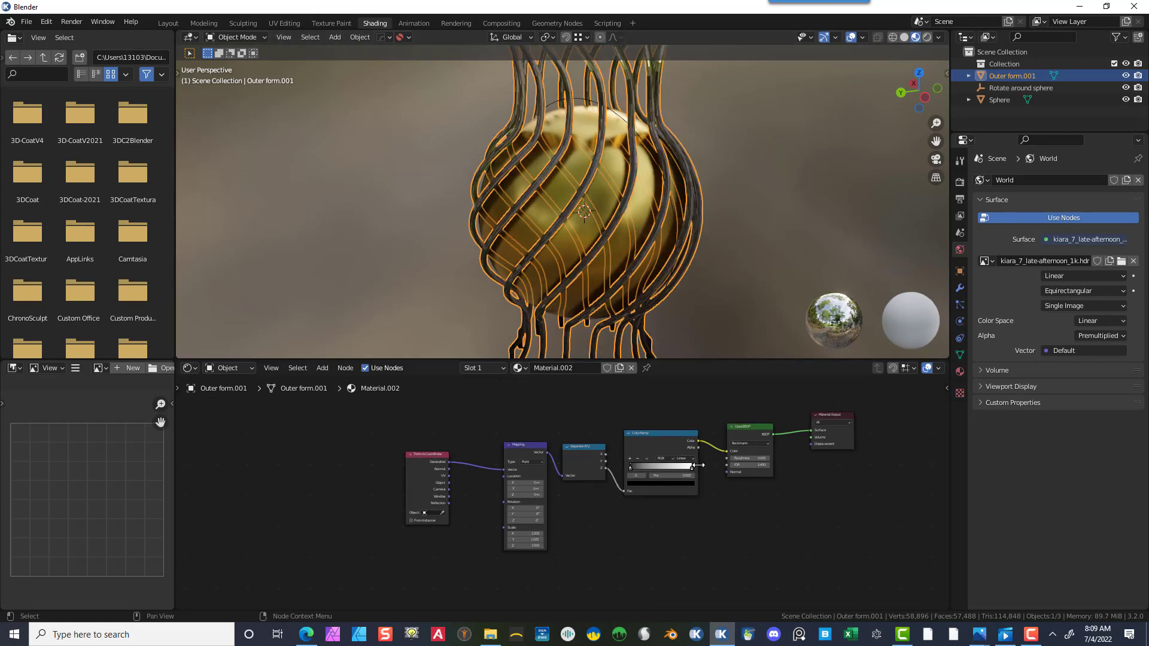
scroll(688, 460, up, 4)
middle_drag(789, 475, 459, 574)
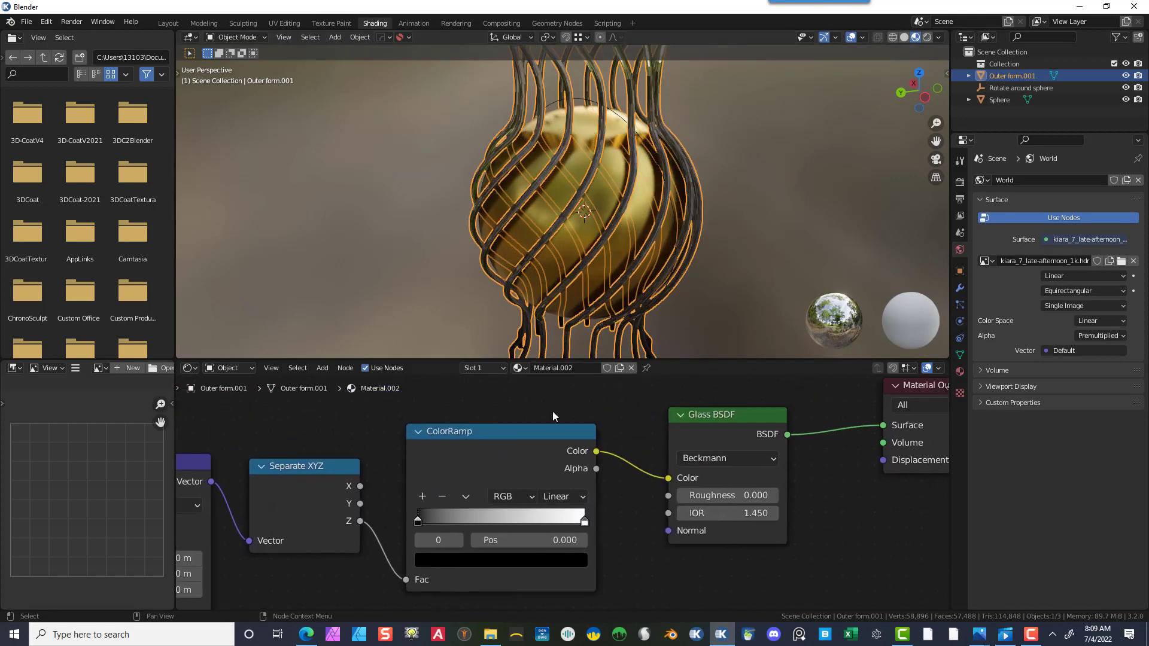
scroll(648, 249, down, 3)
scroll(752, 170, up, 2)
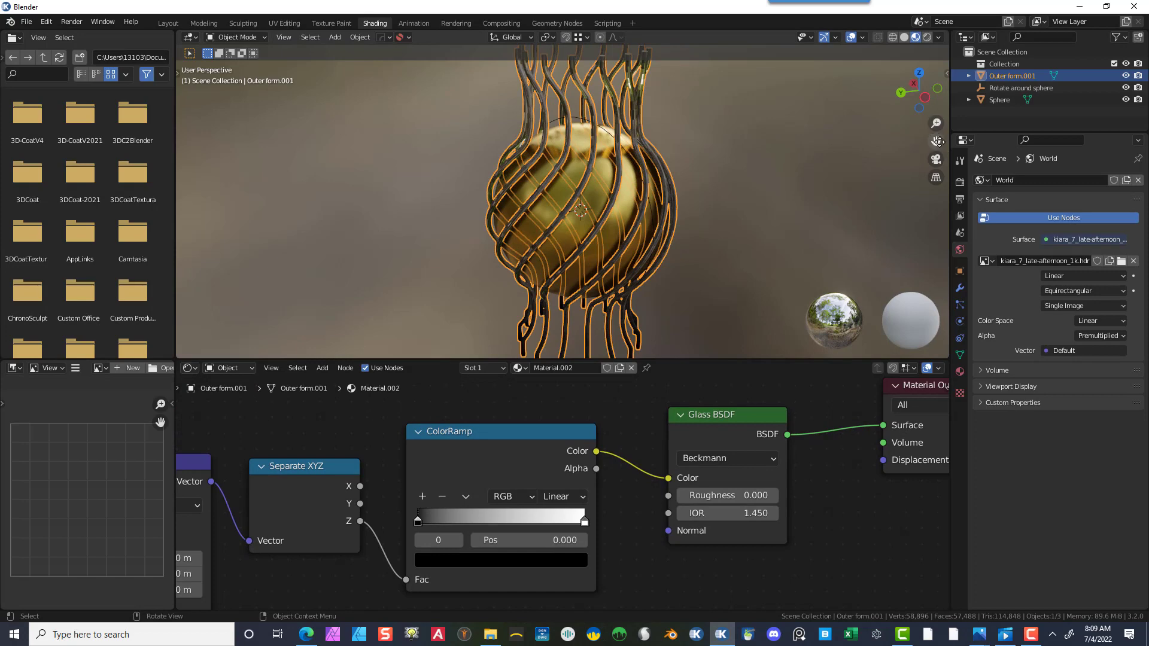
drag(937, 141, 955, 83)
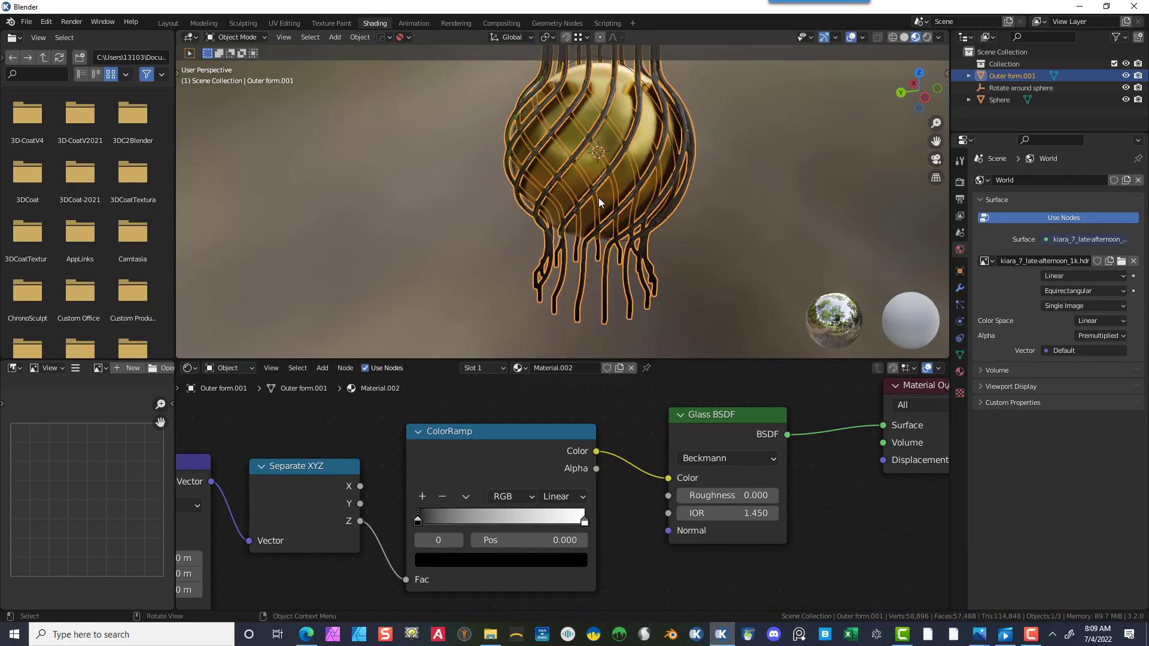
click(750, 143)
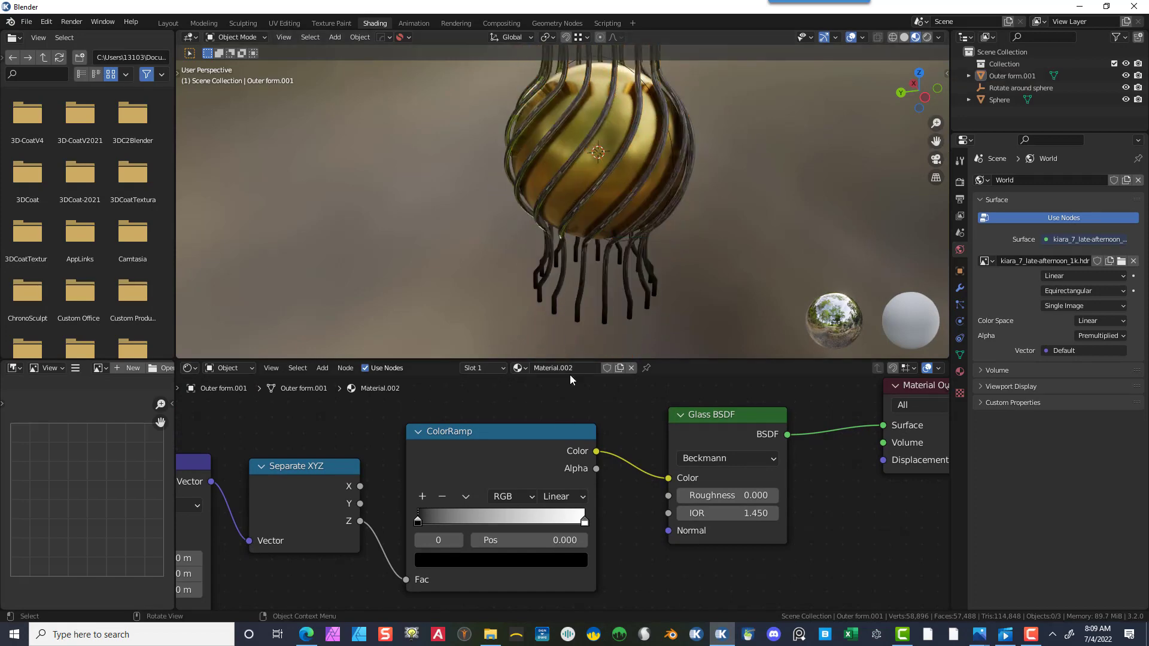
drag(416, 522, 488, 520)
- Set the ColorRamp's first stop colour to full-brightness bright green
scroll(682, 213, down, 4)
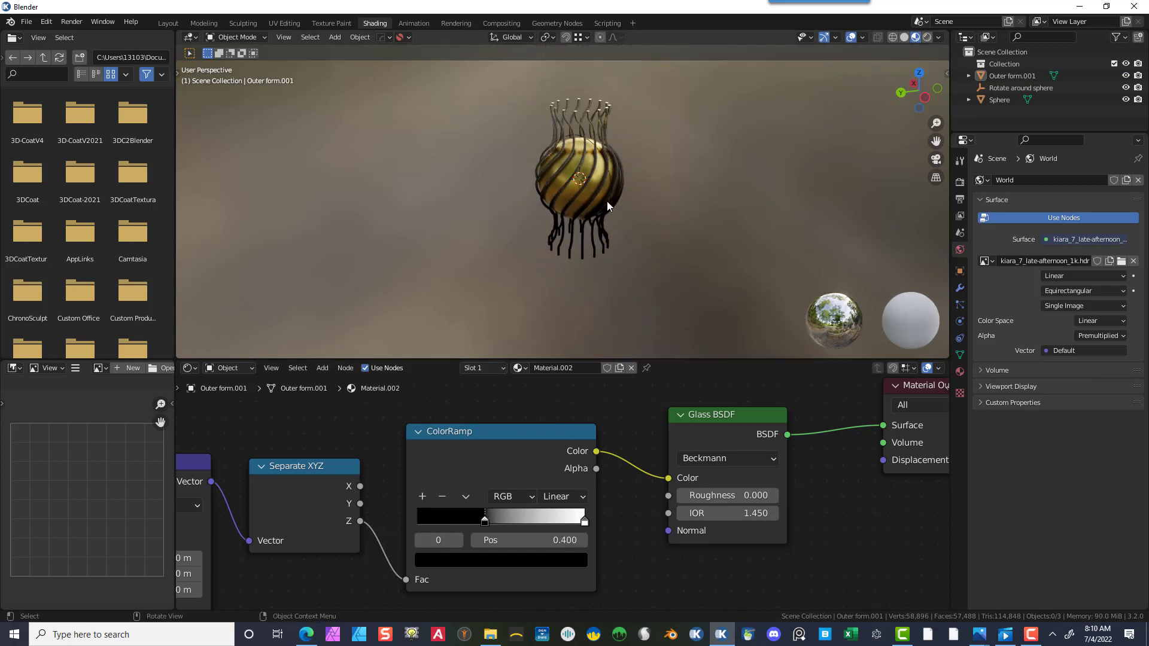
scroll(606, 201, up, 4)
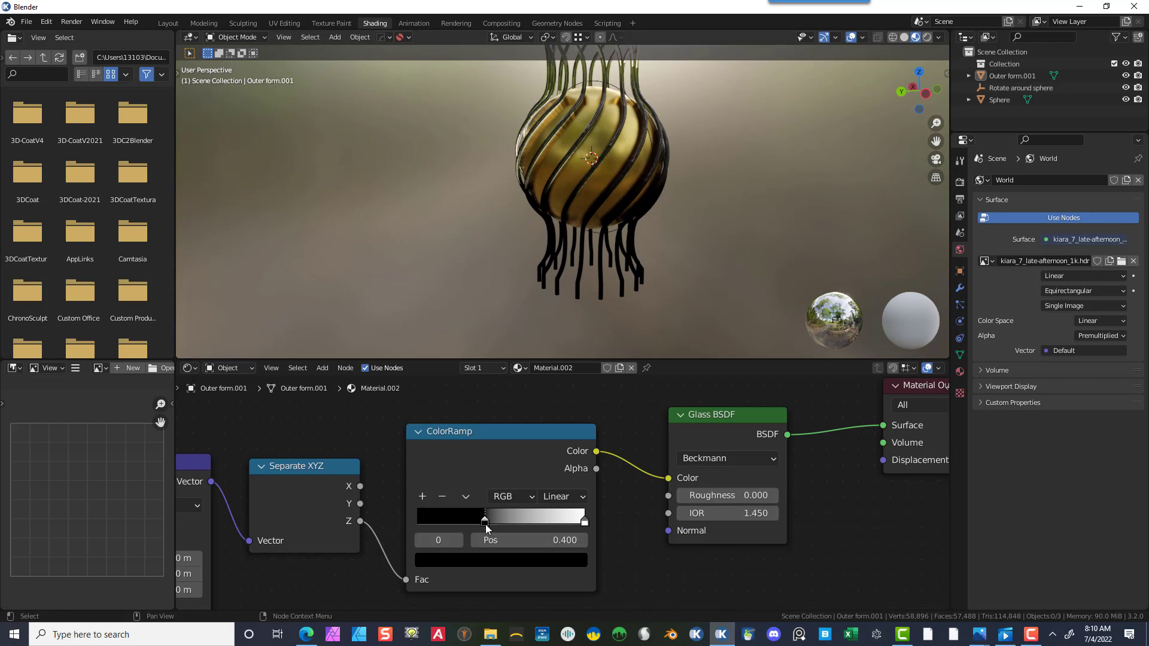
click(476, 562)
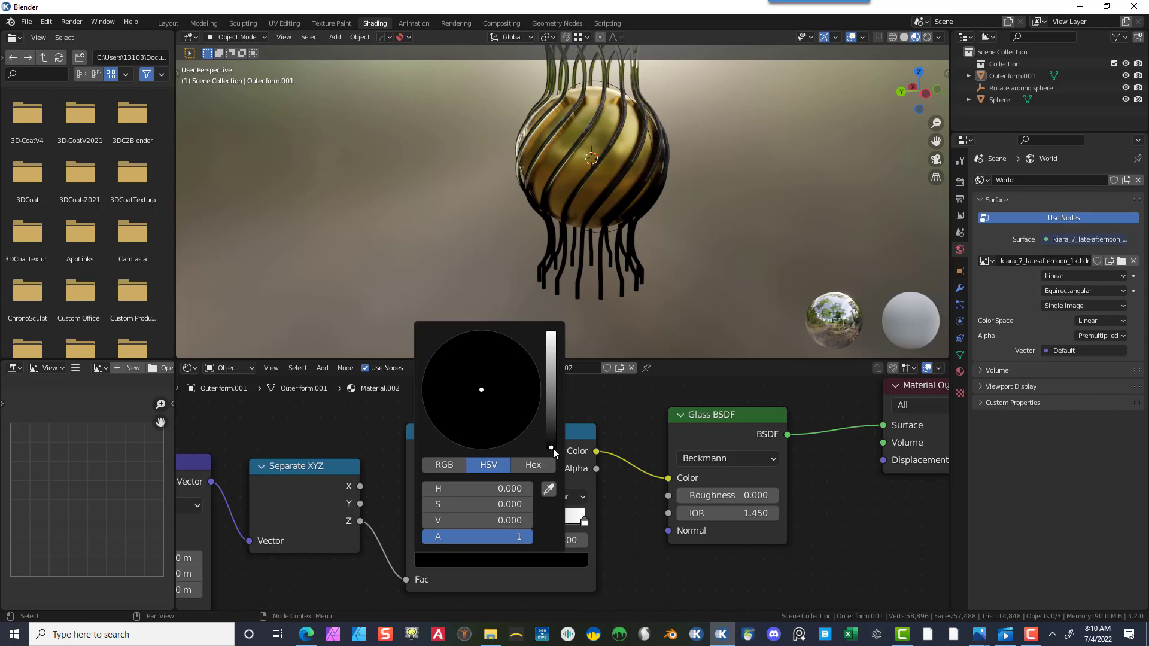
drag(553, 447, 551, 332)
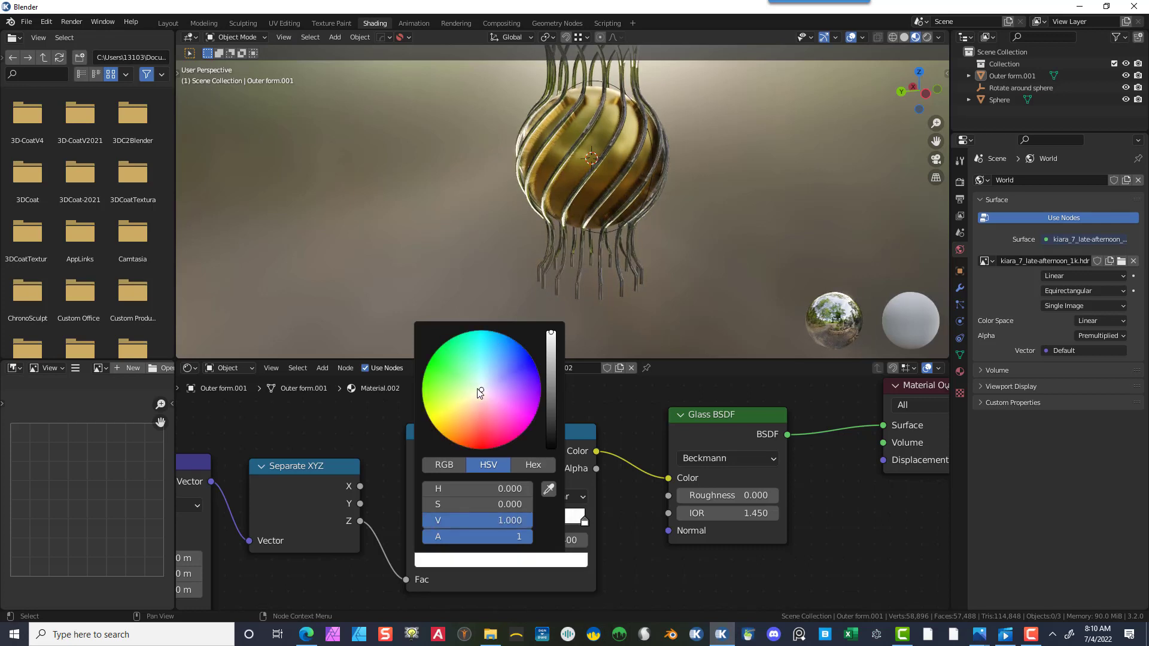
drag(479, 392, 438, 359)
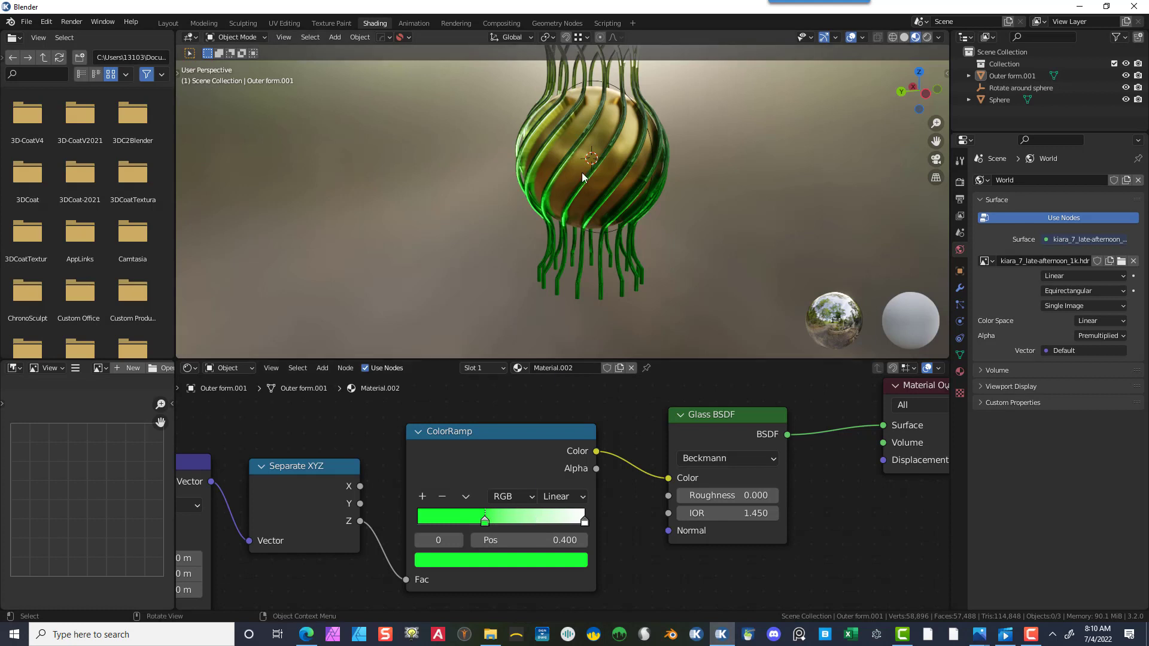
- Move the ColorRamp's white stop to about 0.832 and change its colour to violet
scroll(646, 227, up, 2)
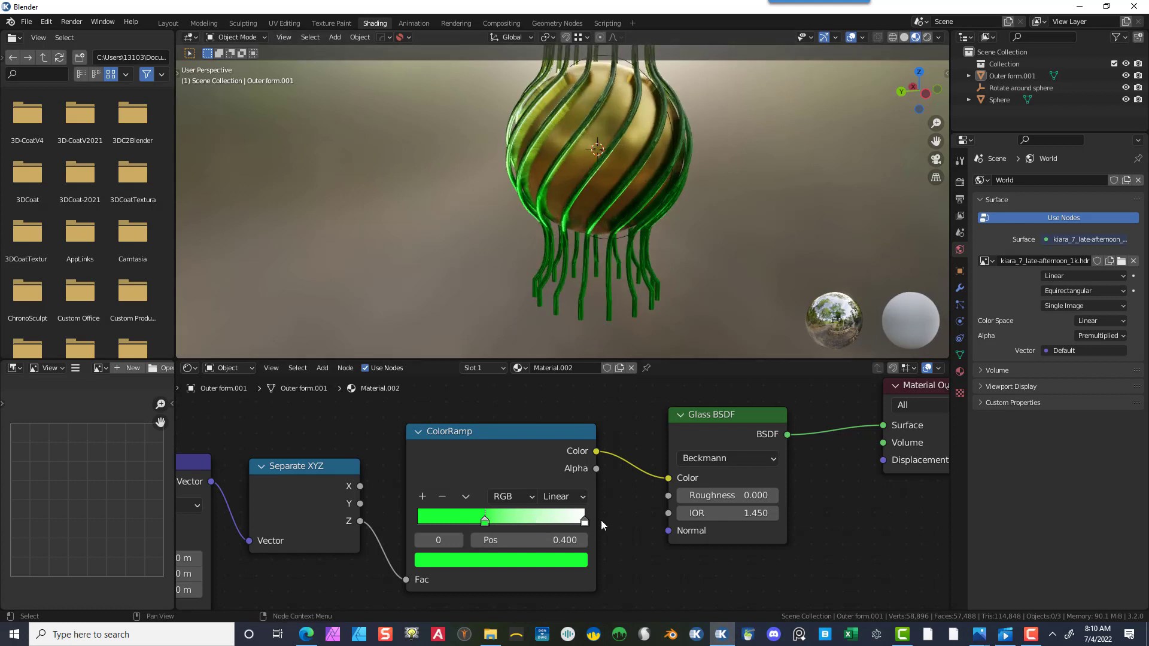
drag(584, 523, 556, 525)
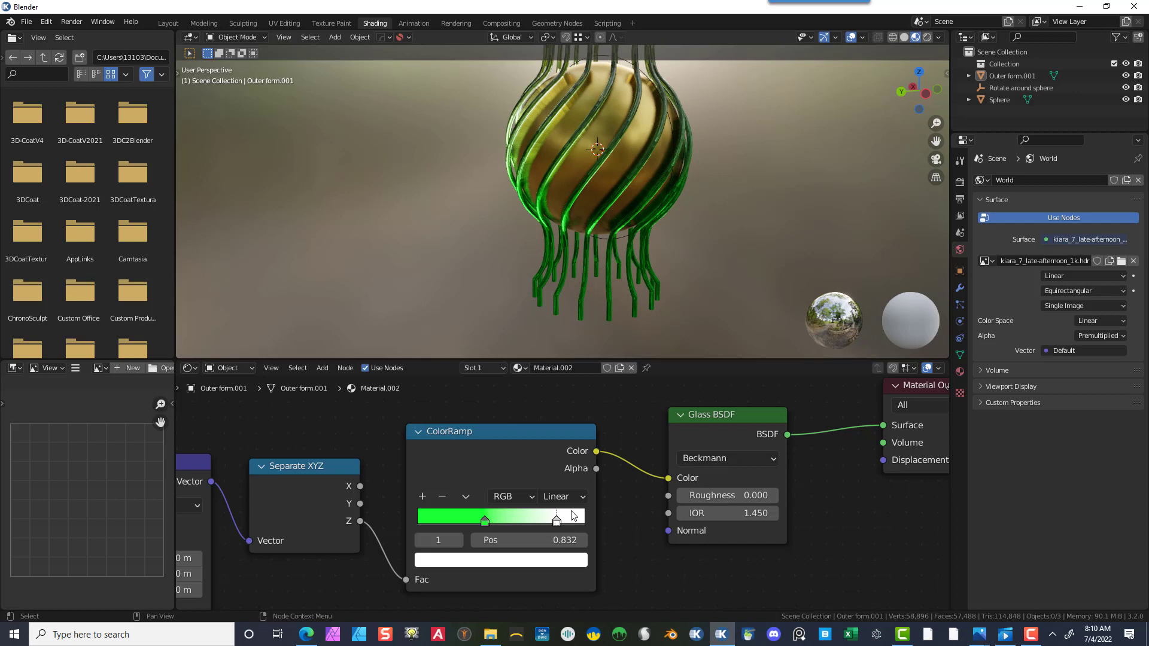
click(540, 561)
mouse_move(492, 378)
mouse_down()
mouse_move(519, 343)
mouse_move(531, 357)
mouse_up()
- Set the violet stop's position to 0.800
scroll(717, 241, up, 1)
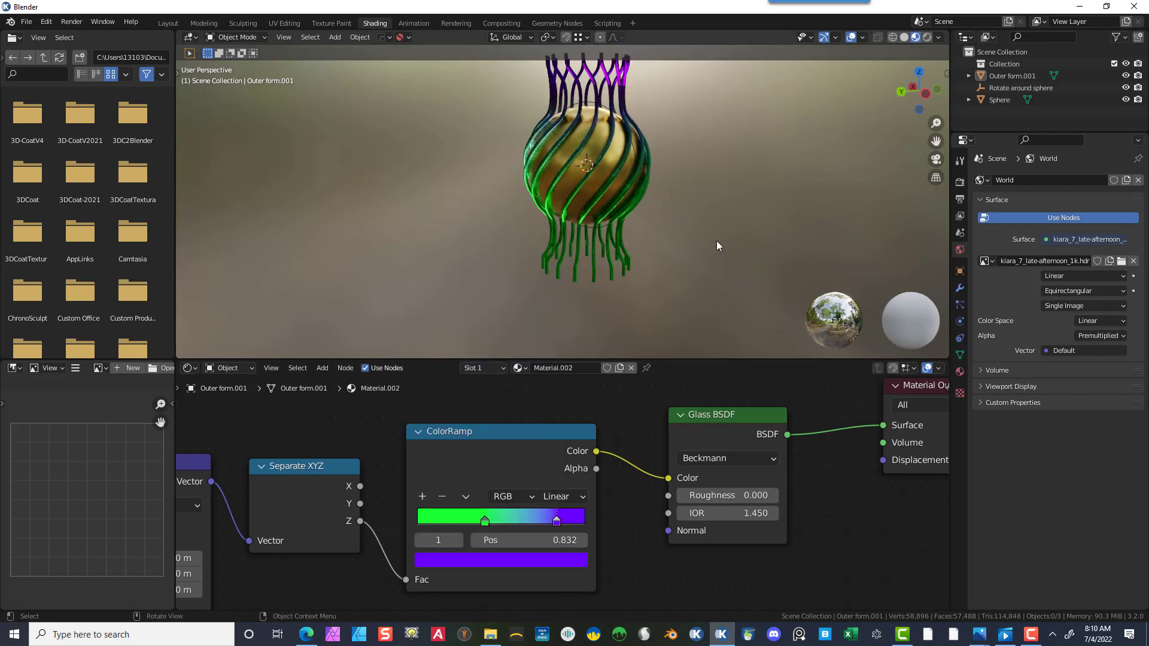
drag(934, 142, 889, 189)
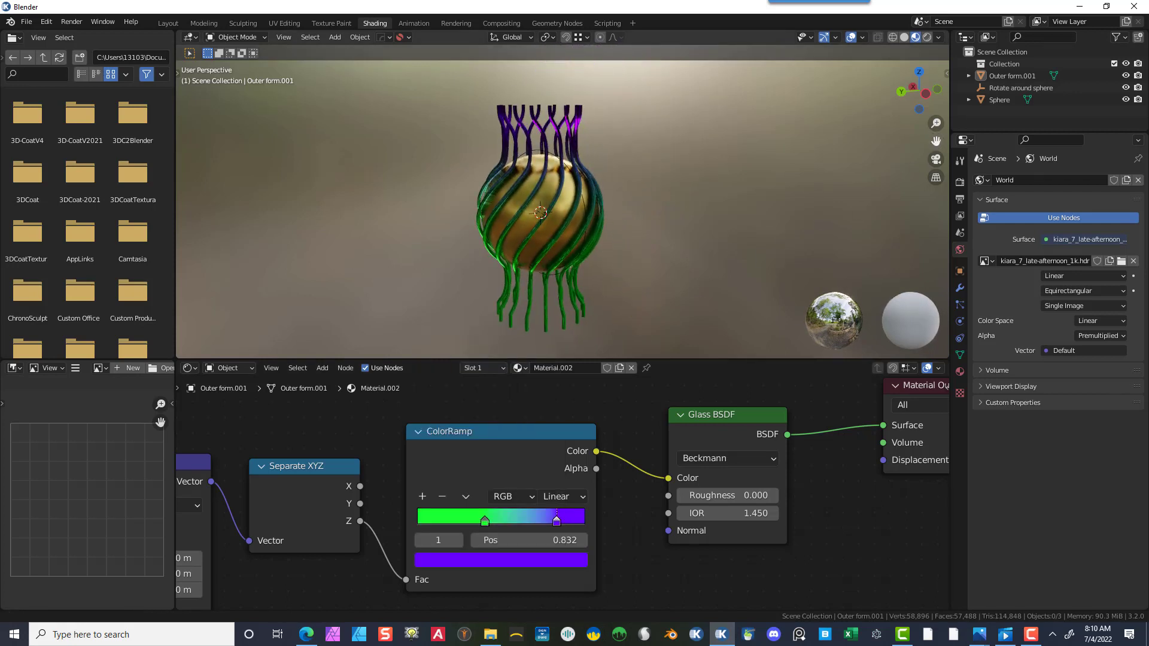
drag(557, 524, 551, 520)
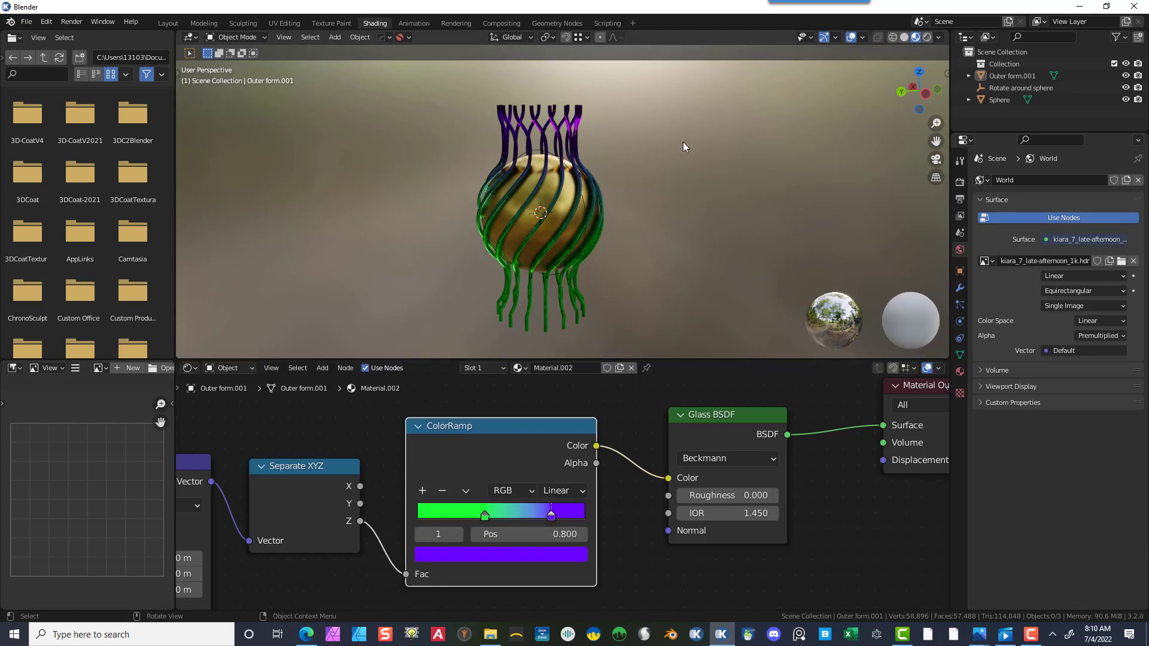
- Select the bars object and switch the scene's render engine to Cycles
scroll(600, 227, up, 5)
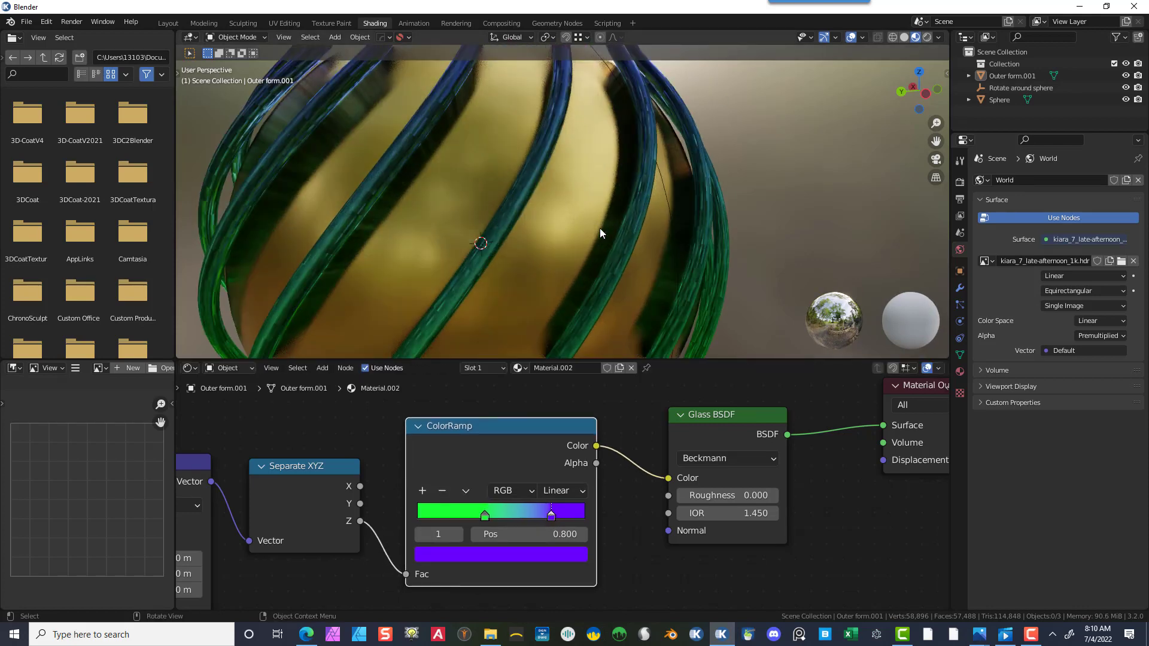
scroll(599, 228, down, 3)
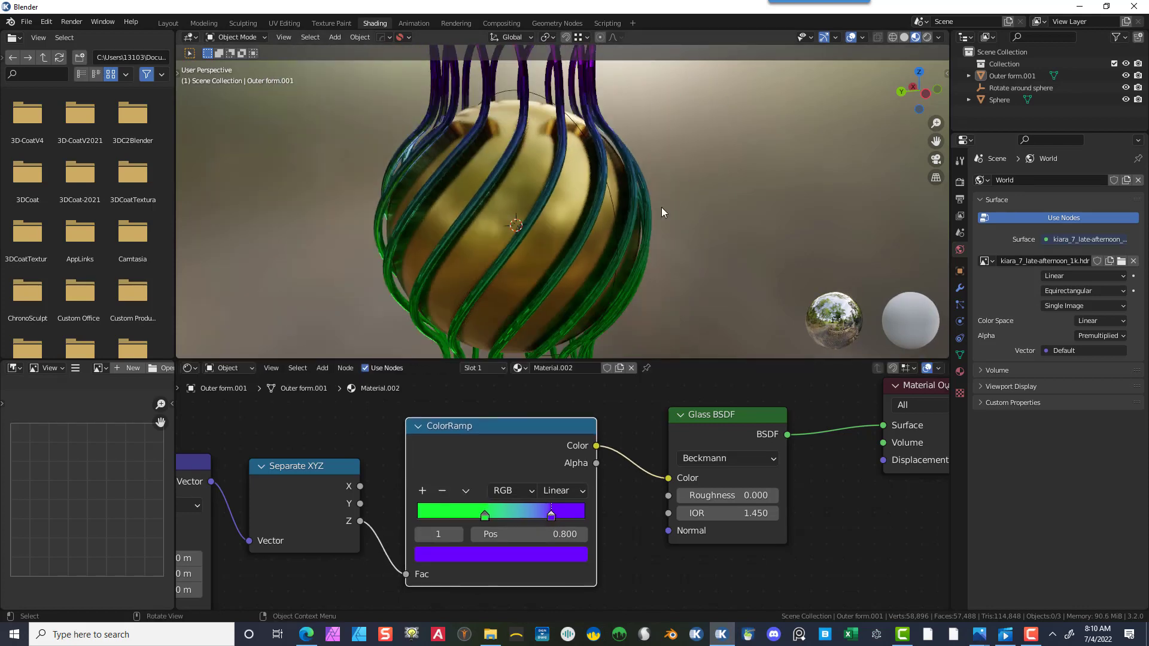
click(595, 101)
click(959, 181)
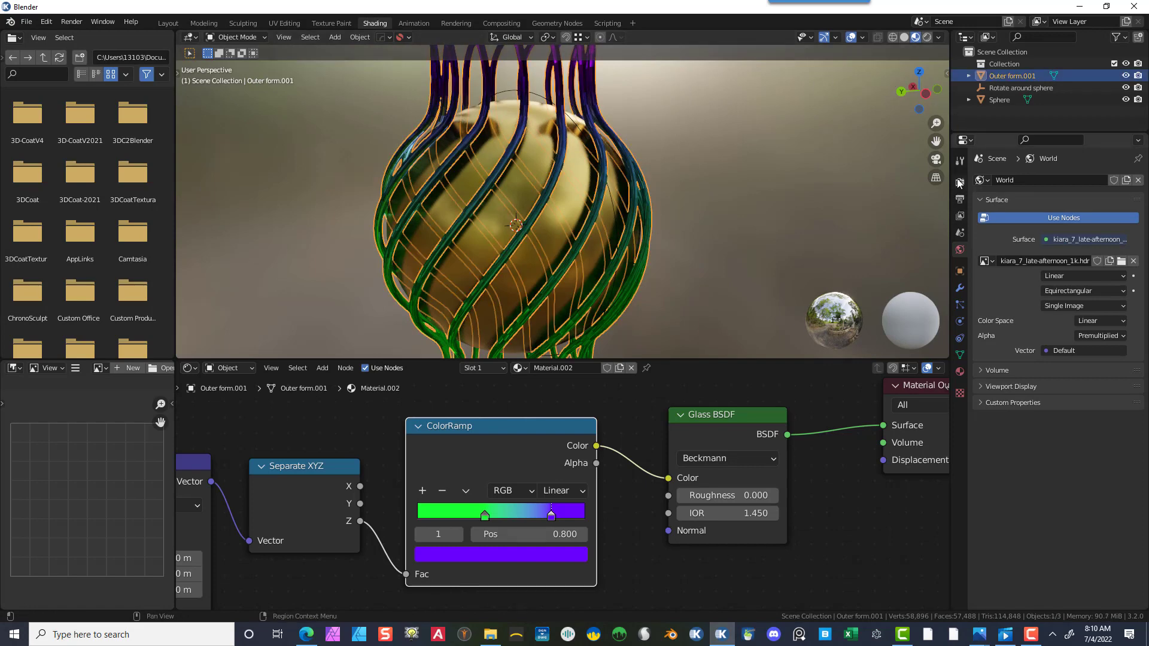
click(1070, 179)
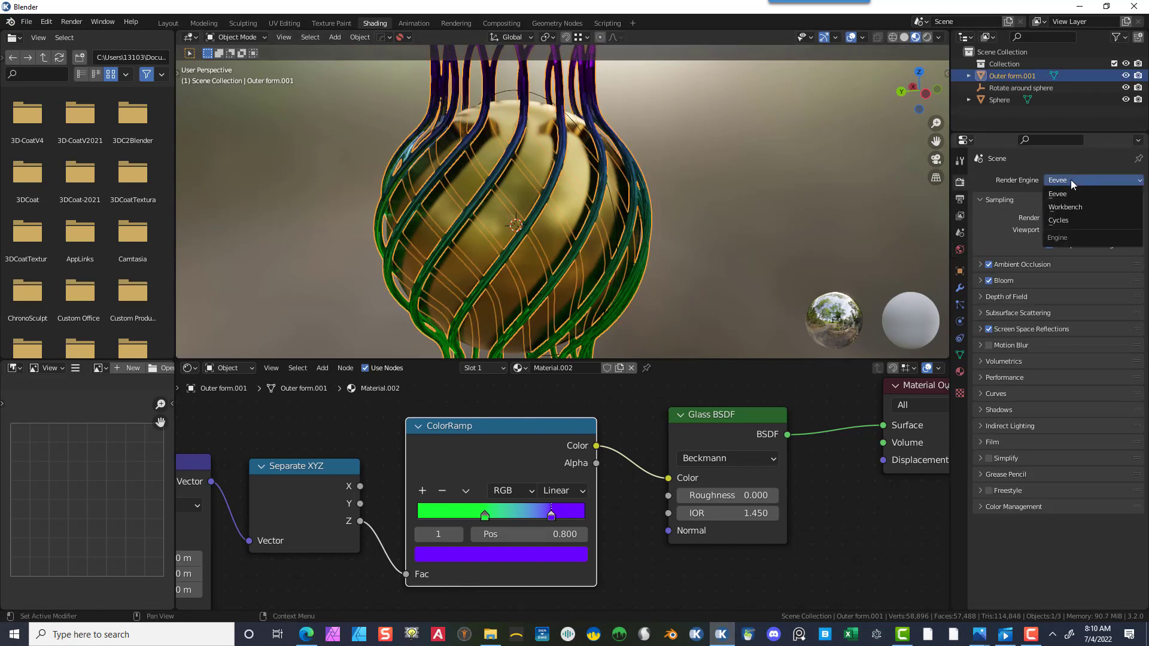
click(1070, 219)
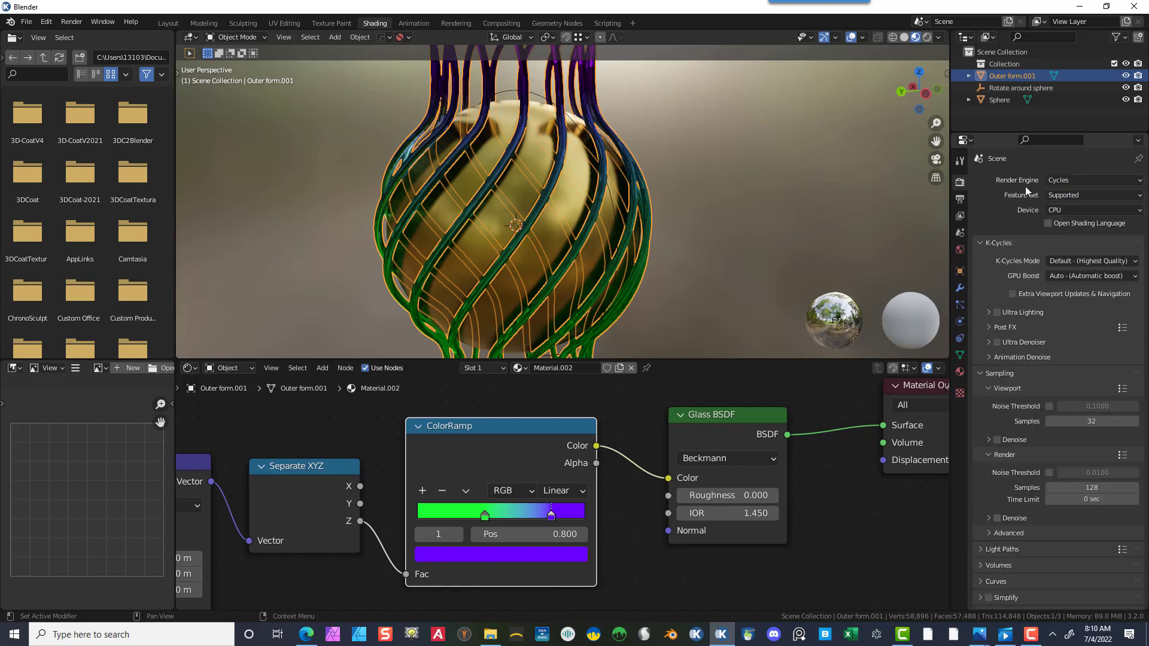
- Set the Cycles feature set to Experimental and the device to GPU Compute
click(1068, 192)
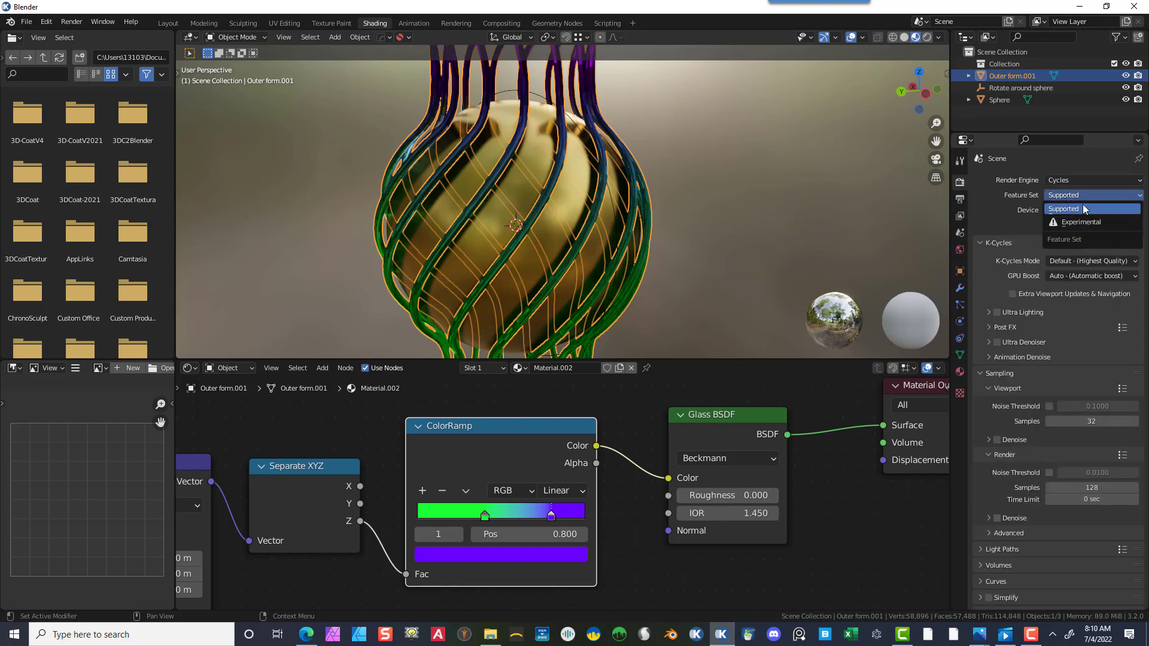
click(1082, 207)
click(1071, 196)
click(1084, 217)
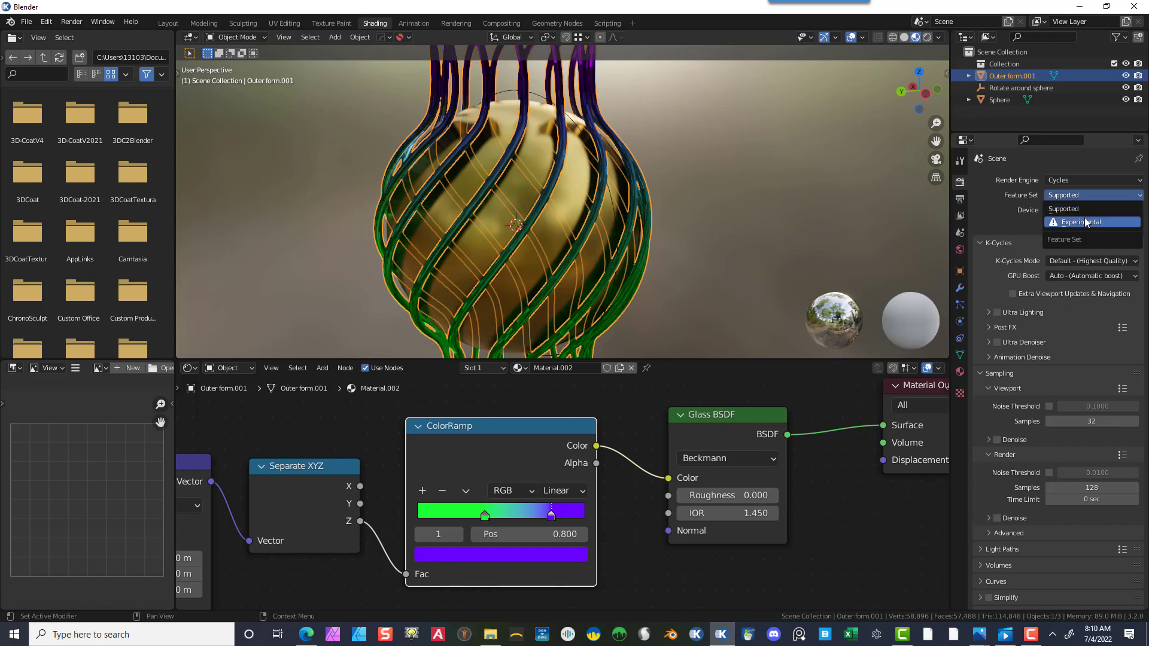
click(1072, 209)
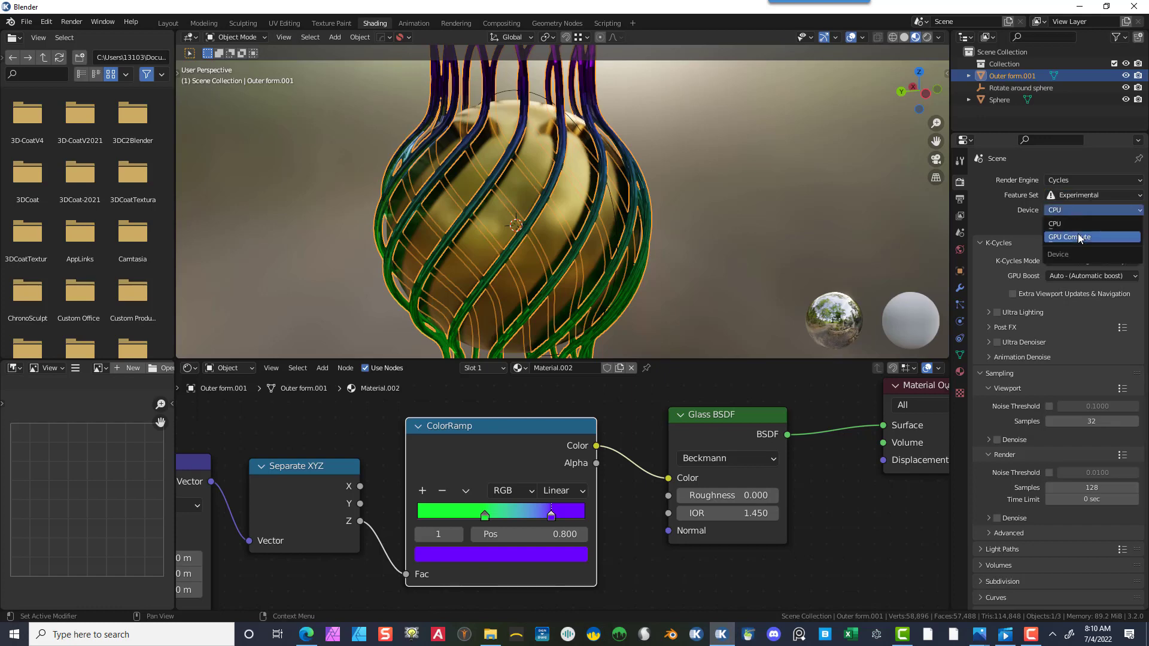
click(1088, 235)
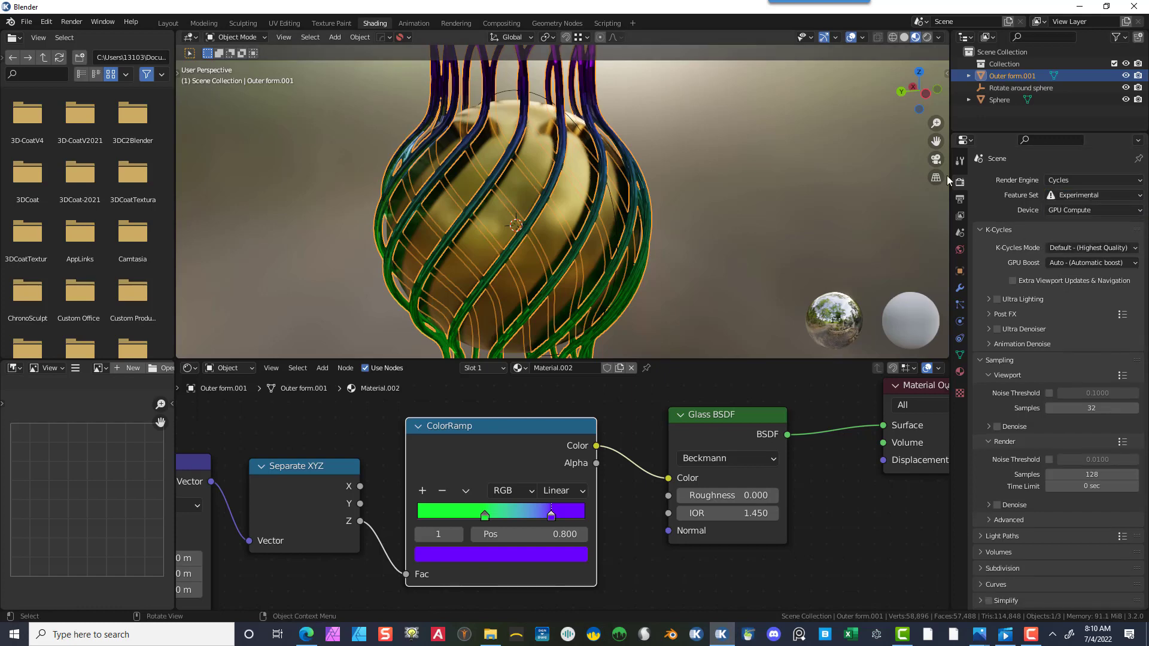
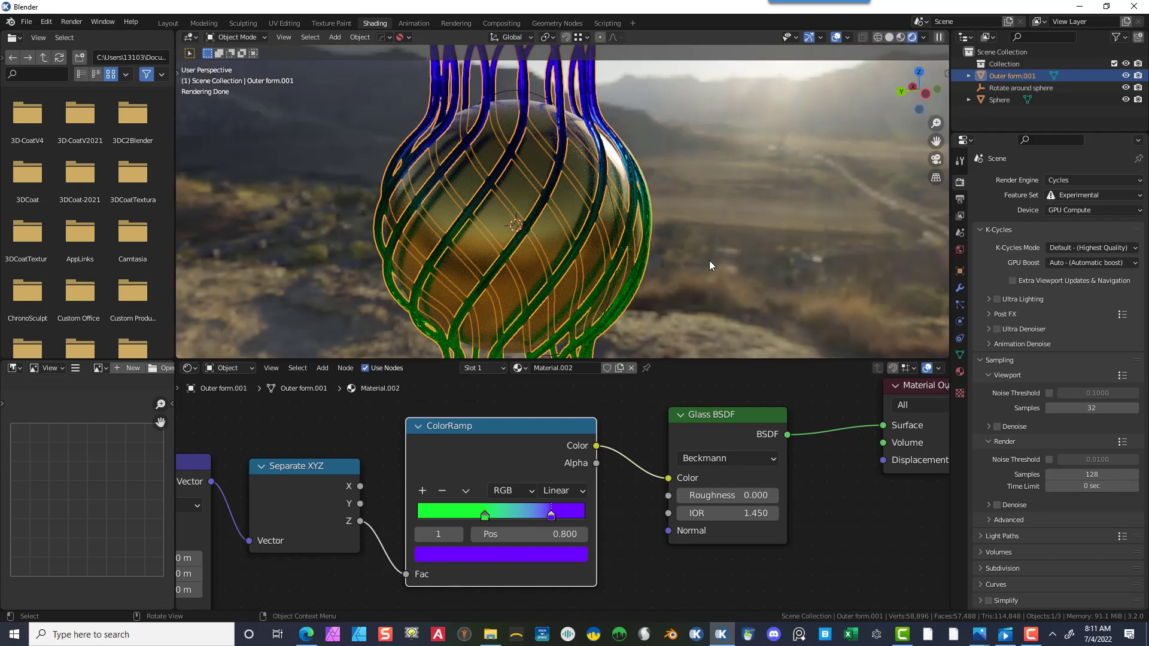
- Enable Screen Space Refraction in the bars material's settings
scroll(729, 256, down, 2)
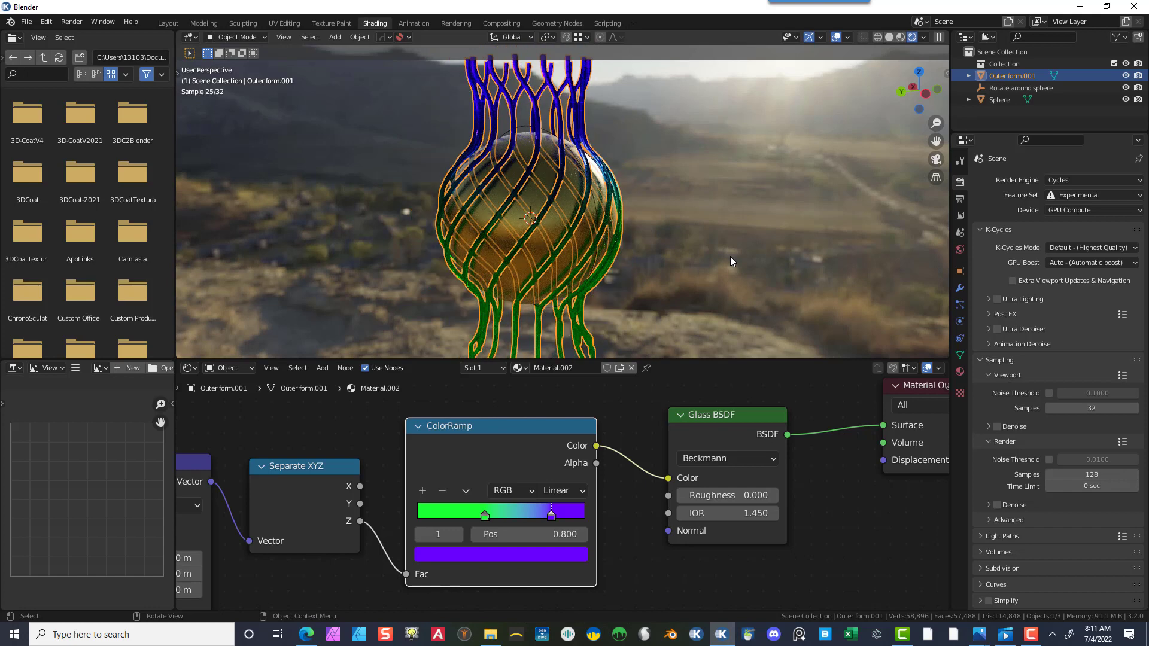
scroll(730, 257, down, 1)
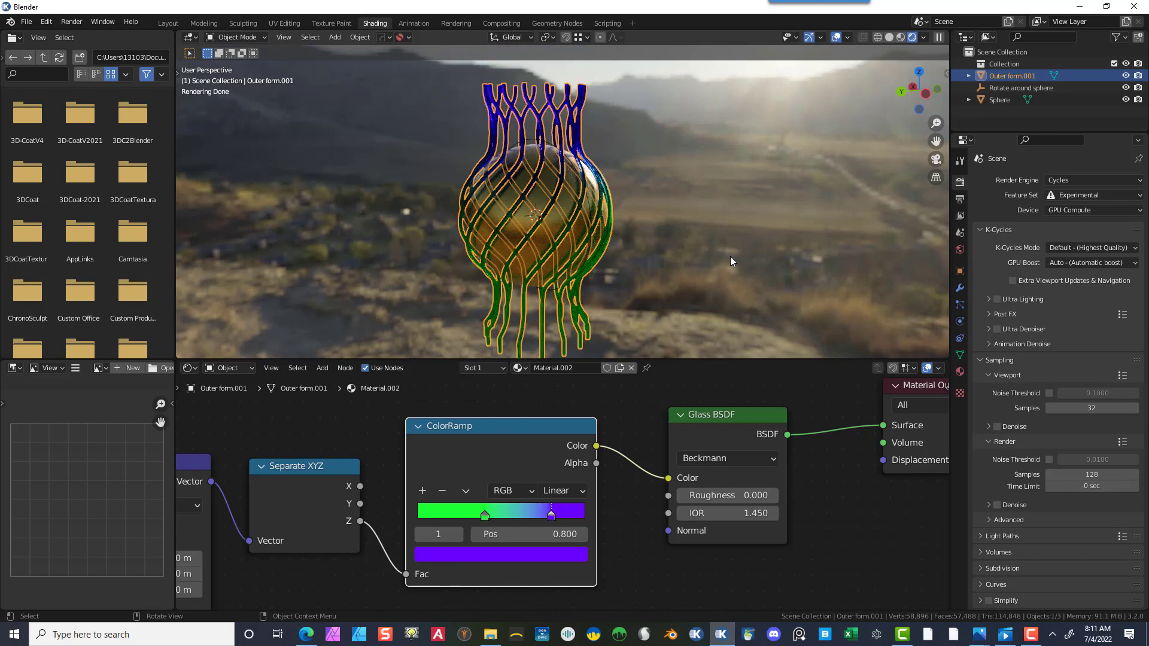
scroll(729, 256, up, 1)
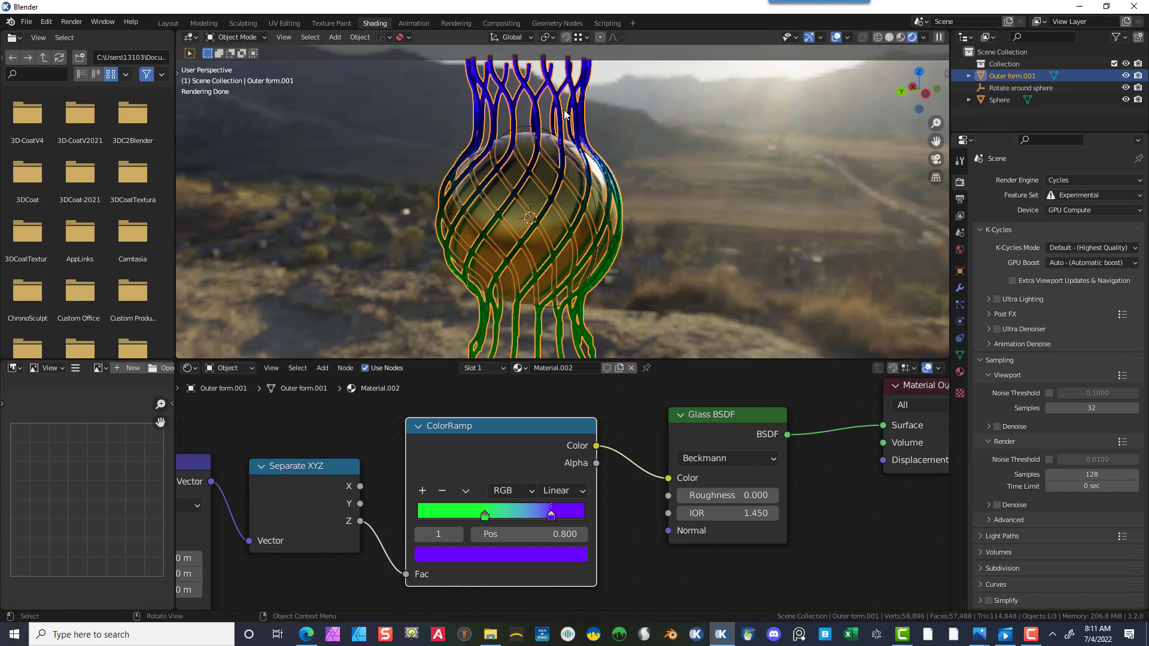
scroll(1014, 395, down, 4)
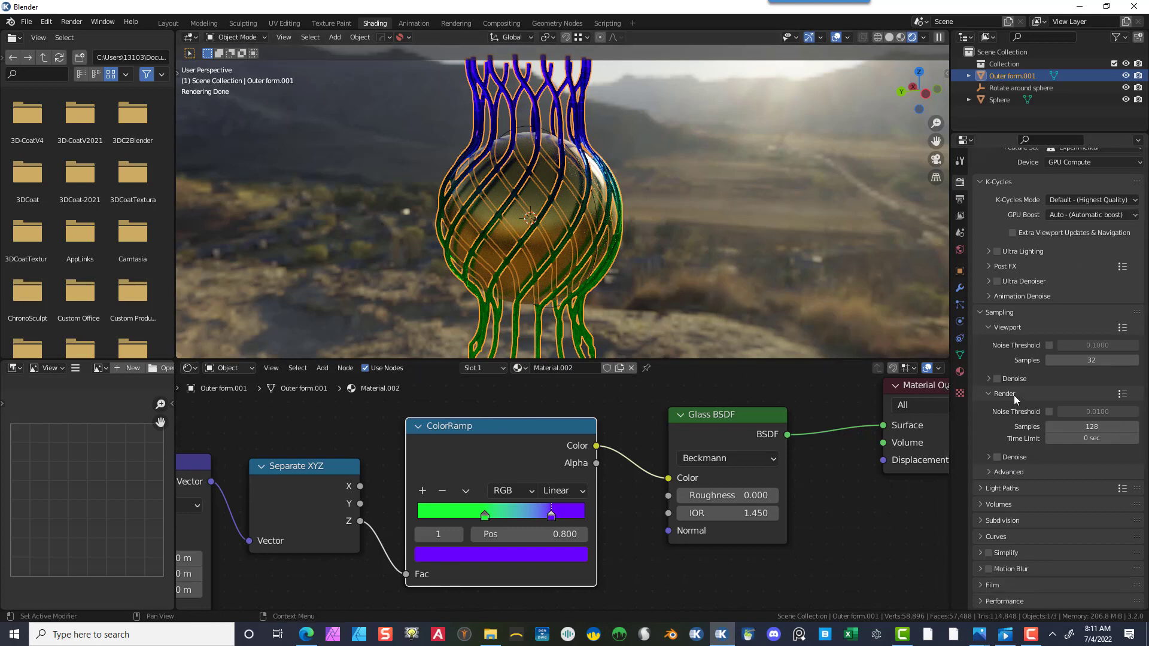
click(959, 371)
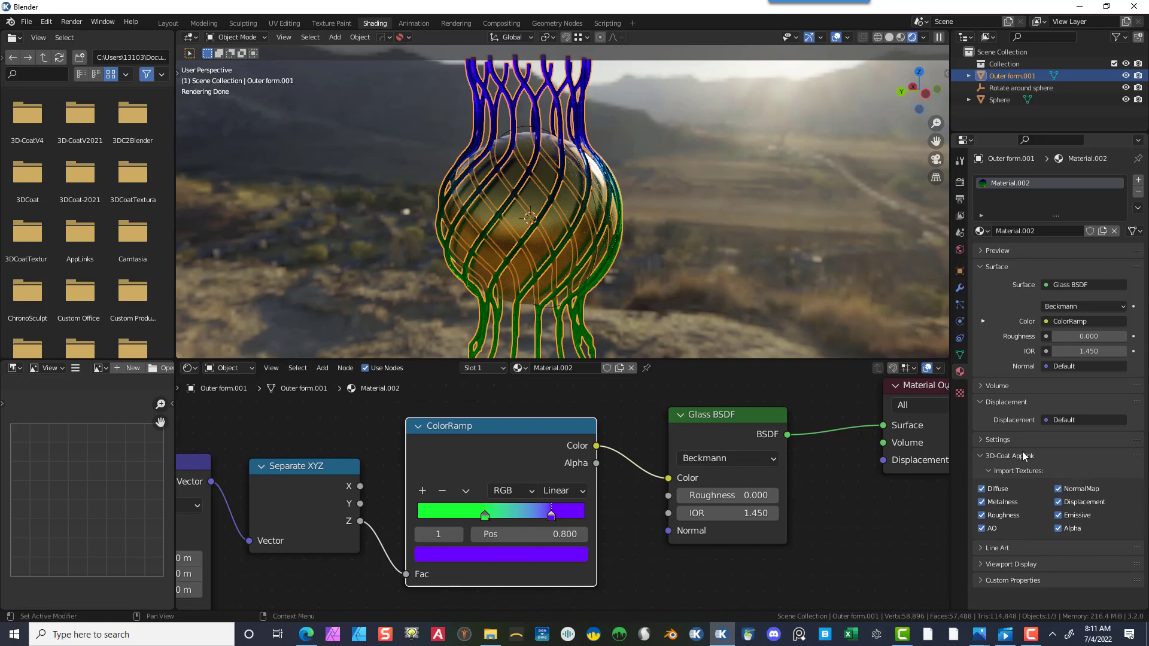
click(981, 440)
scroll(1086, 527, down, 4)
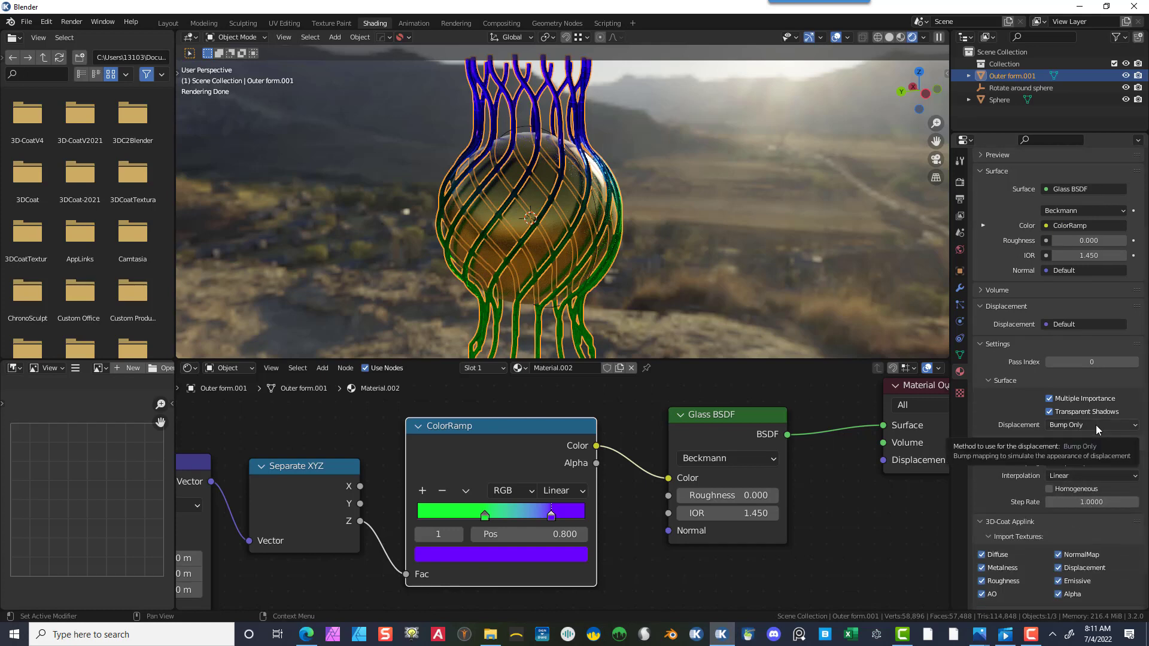
scroll(1056, 311, down, 2)
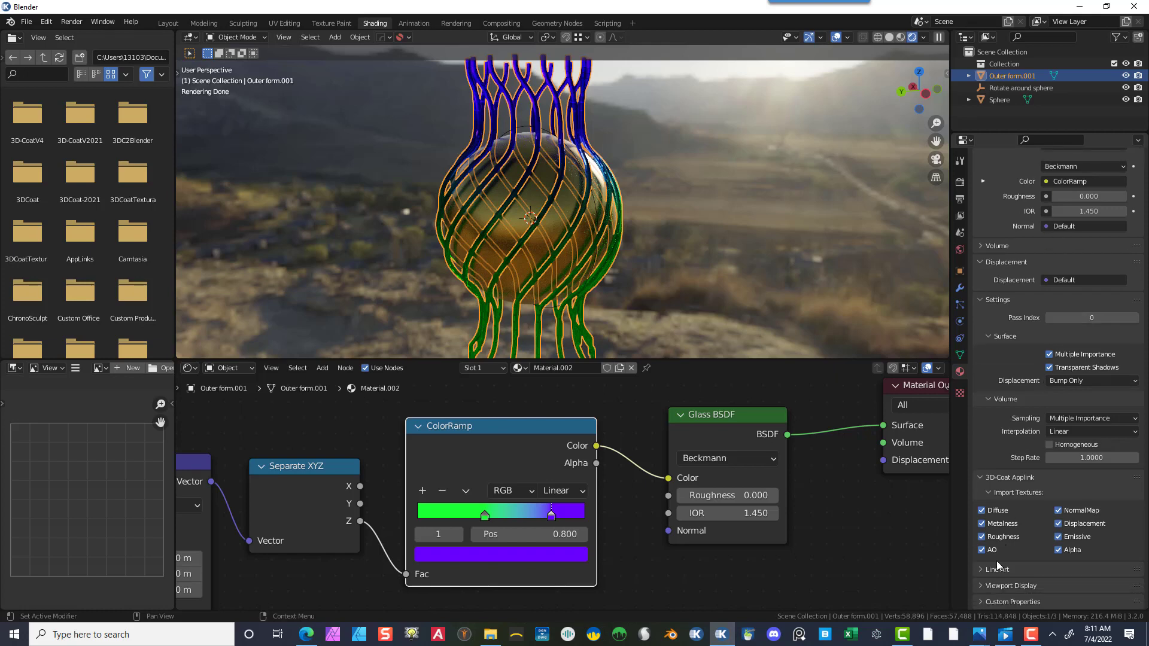
click(982, 585)
scroll(1035, 513, down, 8)
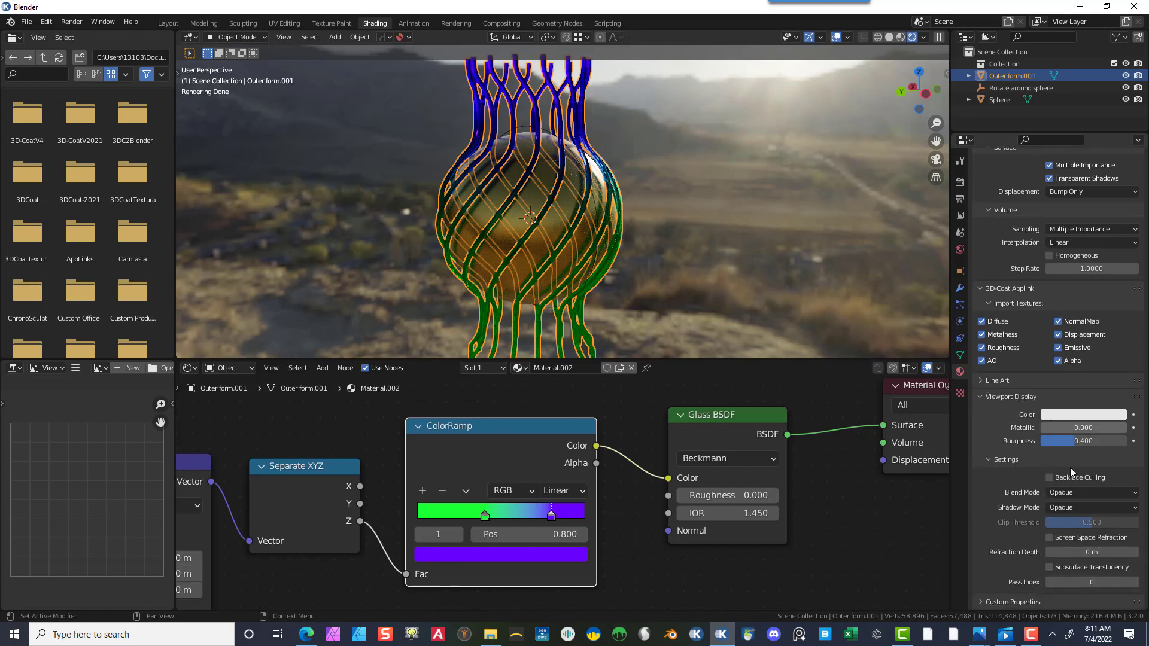
click(1049, 537)
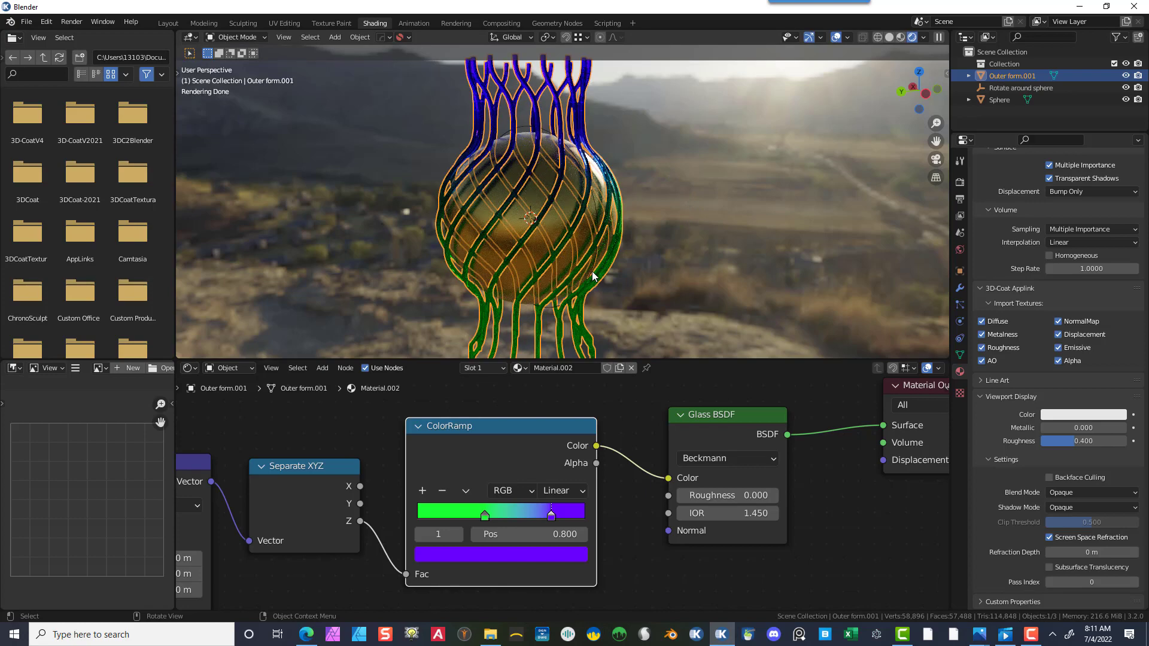
- Examine the rendered vase from several angles and switch to the Layout workspace
mouse_move(673, 250)
middle_down()
mouse_move(682, 278)
mouse_move(661, 256)
middle_up()
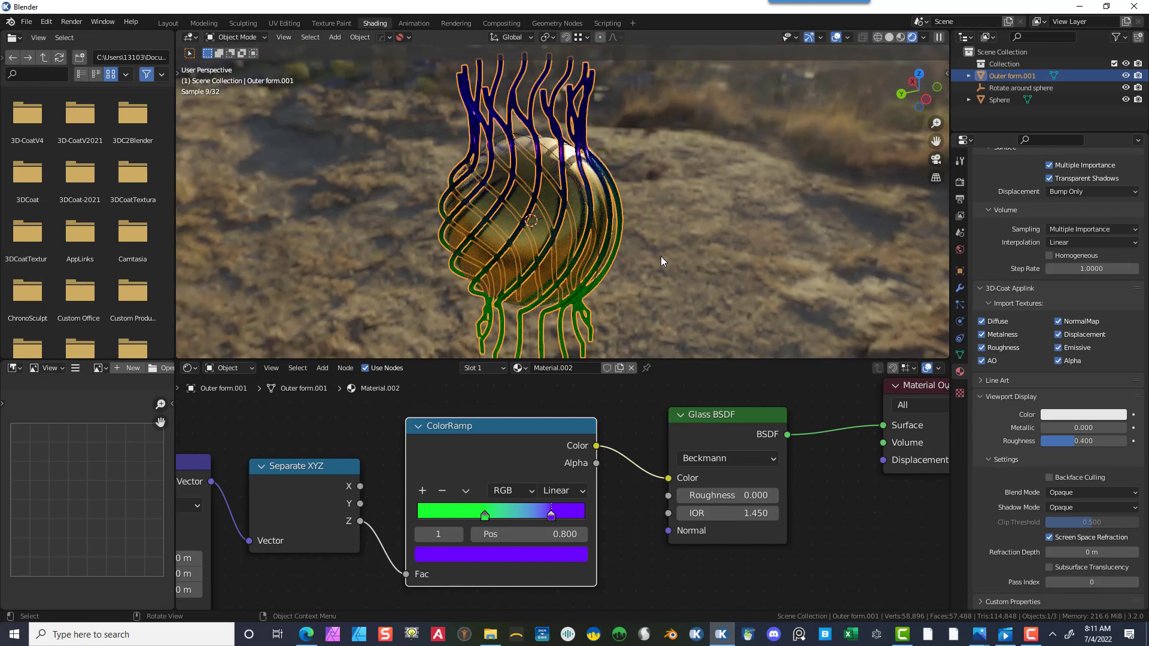
click(710, 159)
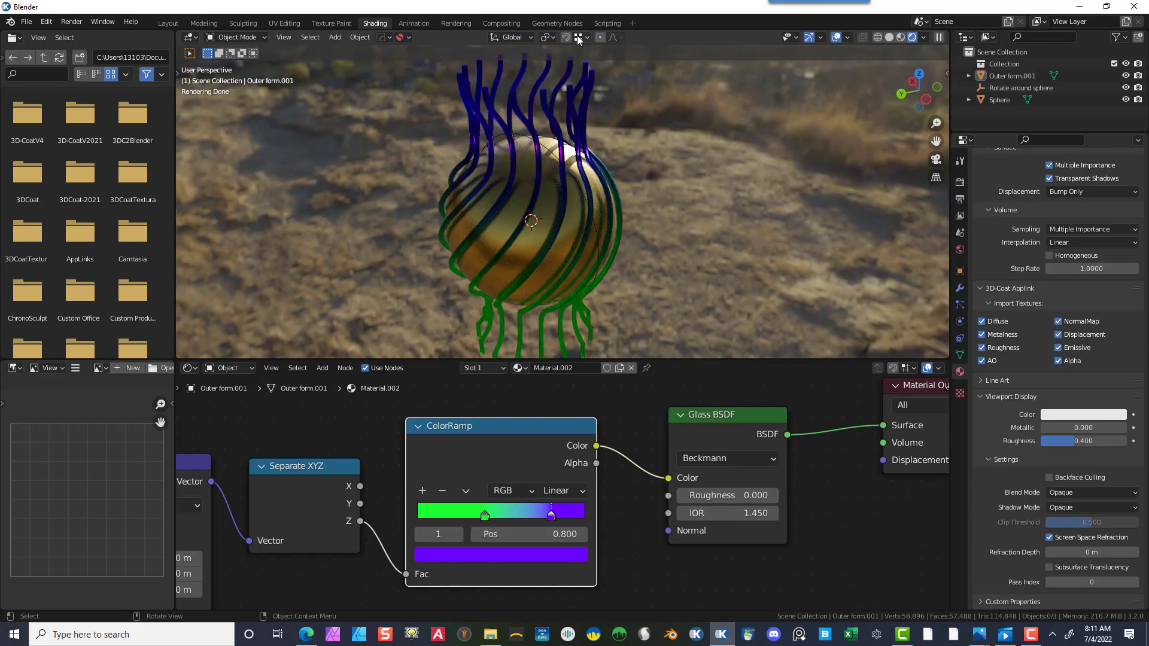
middle_drag(645, 143, 638, 113)
click(579, 107)
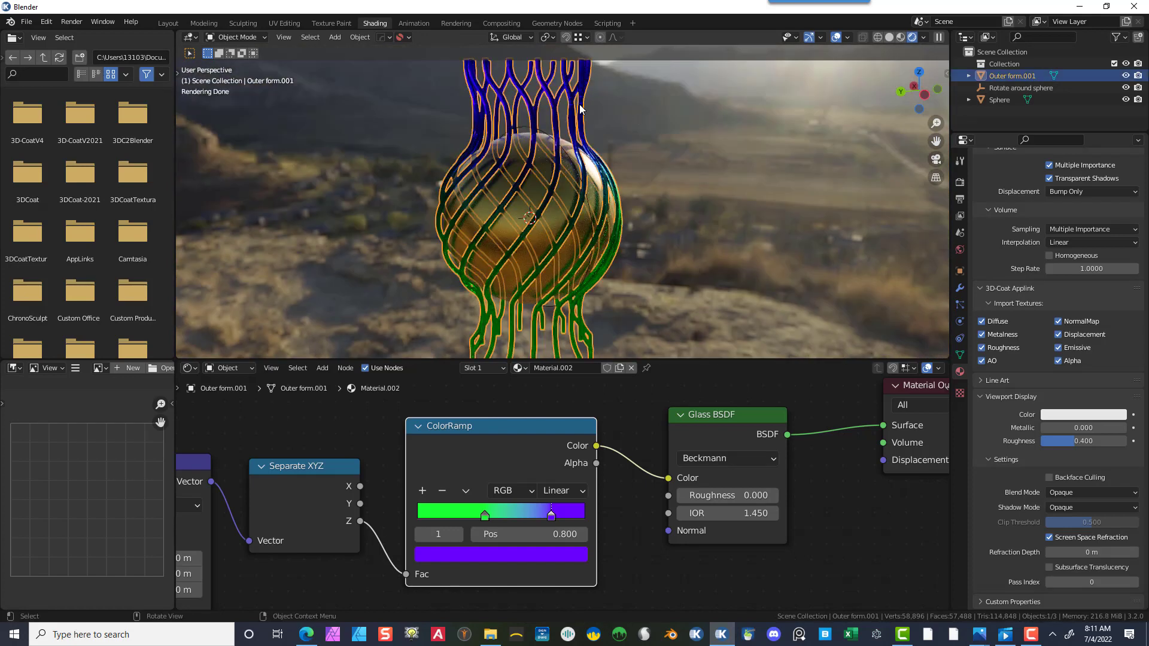
scroll(621, 207, down, 3)
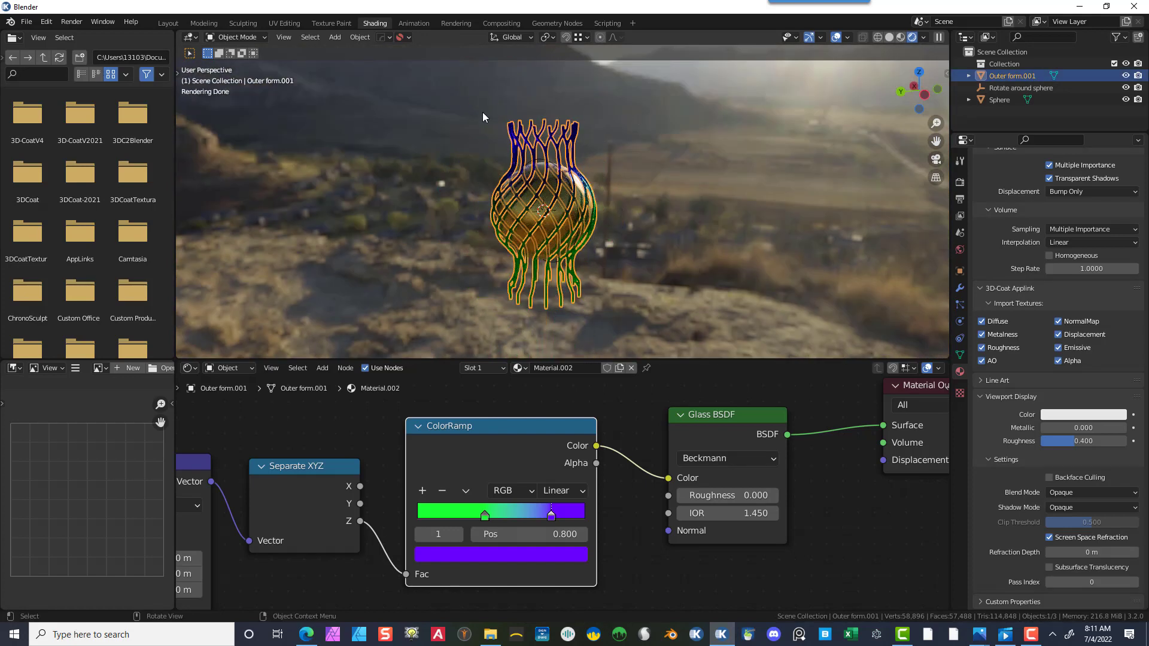
click(168, 23)
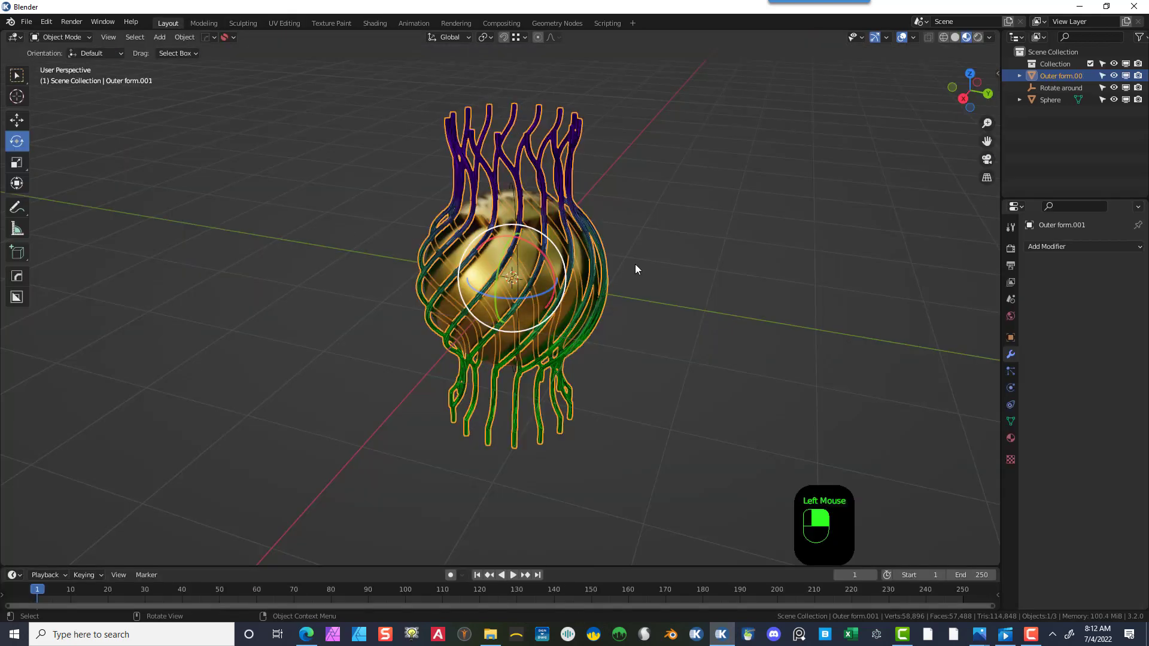
click(661, 268)
middle_drag(701, 359, 638, 340)
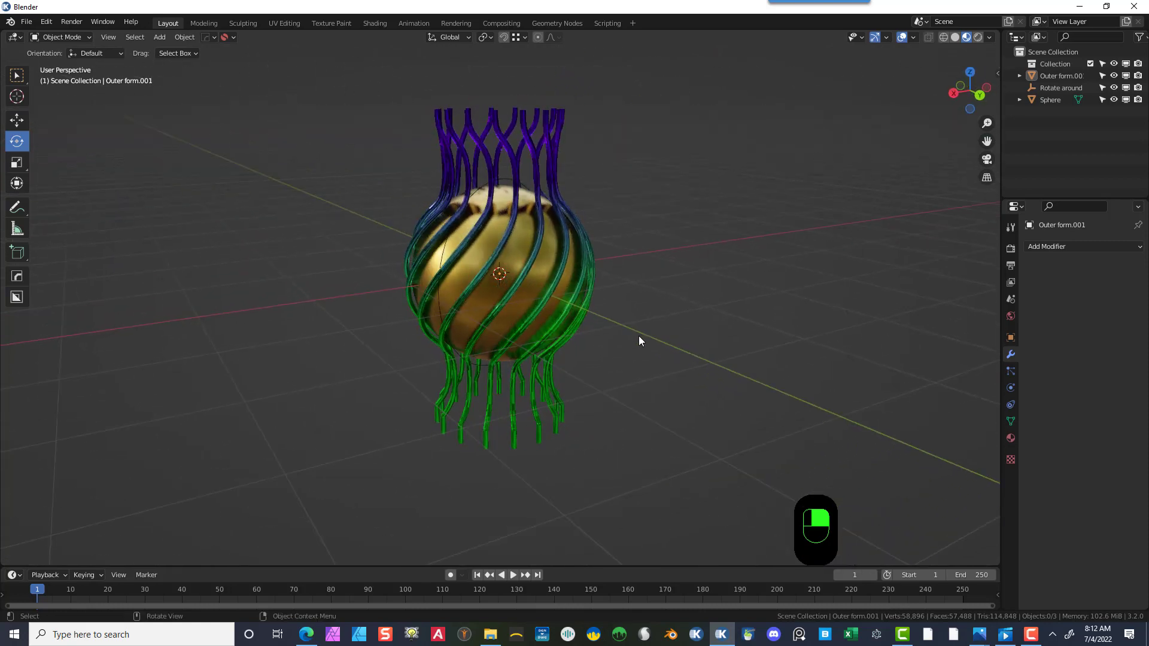
- Add a cylinder mesh with 64 vertices
click(160, 36)
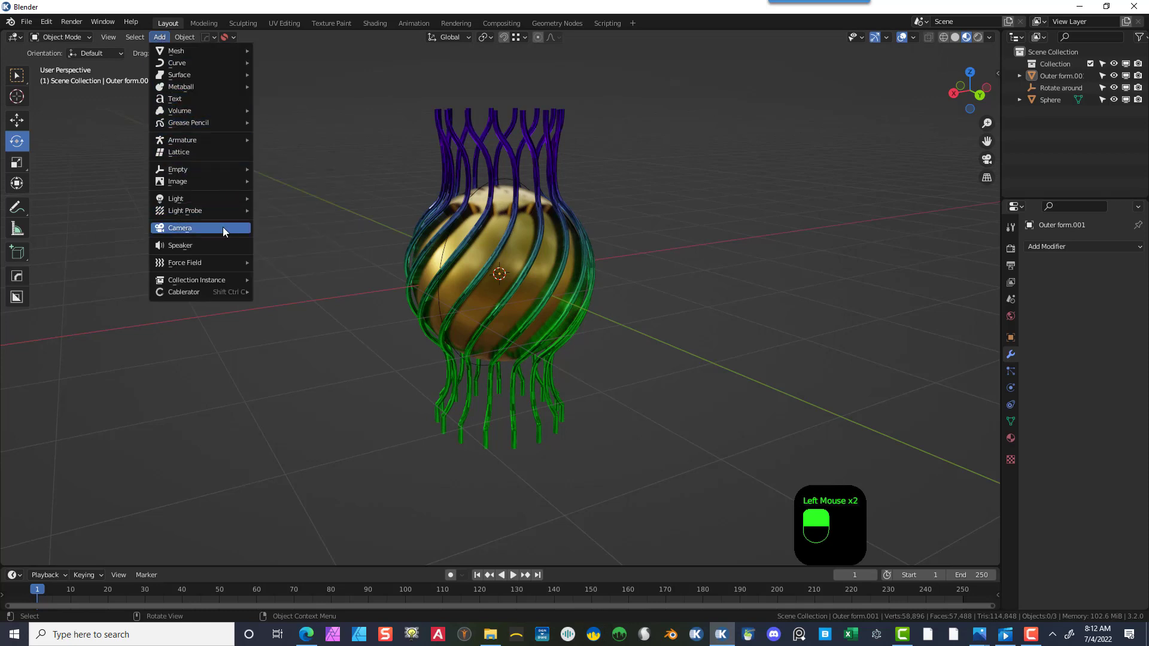
mouse_move(193, 88)
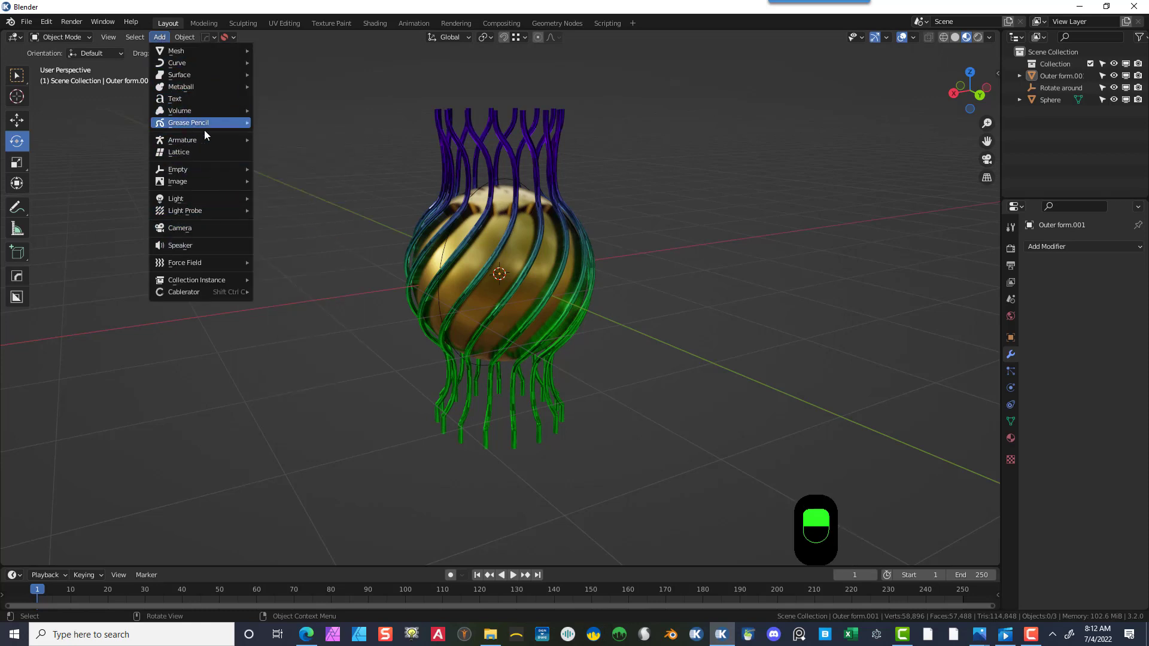
mouse_move(195, 53)
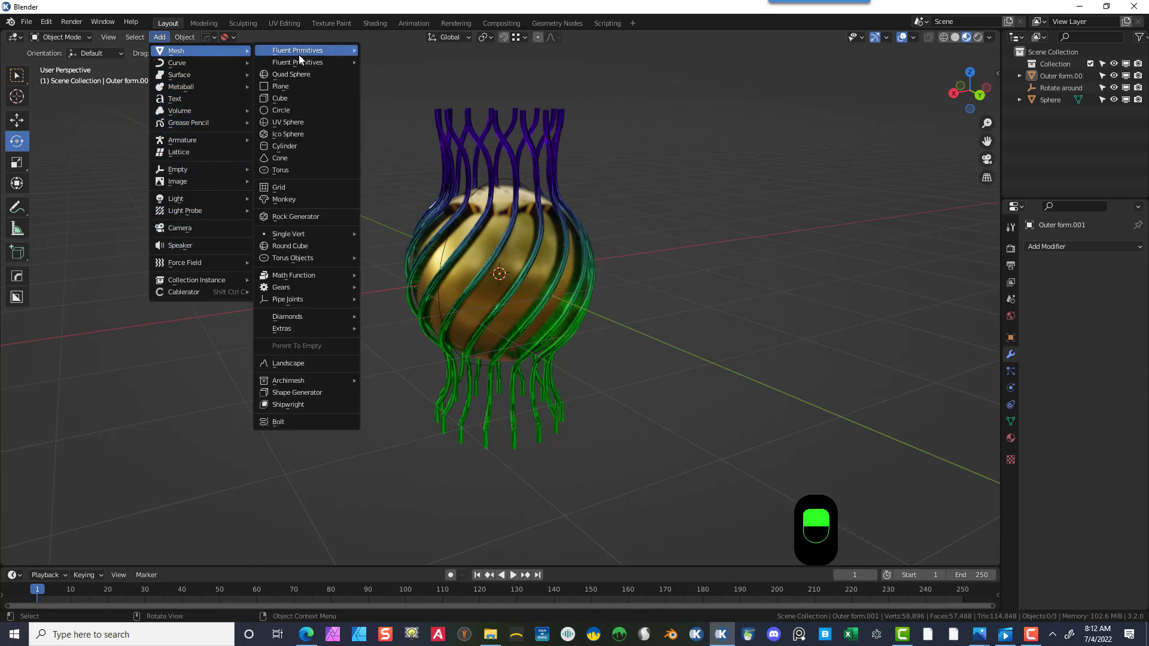
click(315, 146)
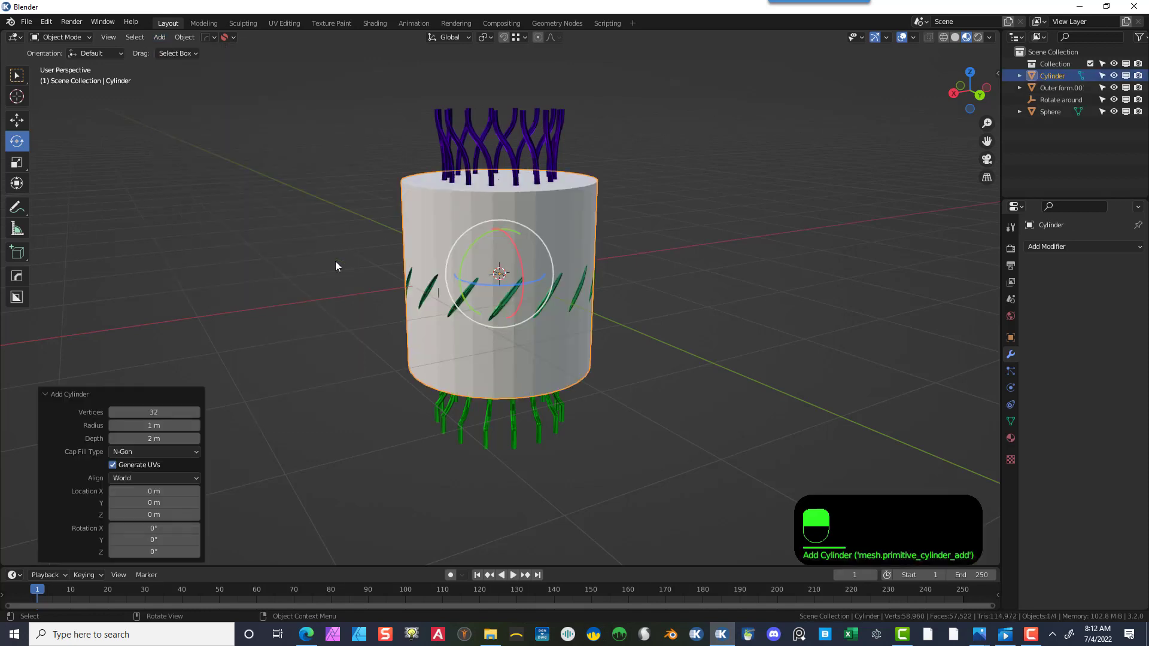
click(188, 408)
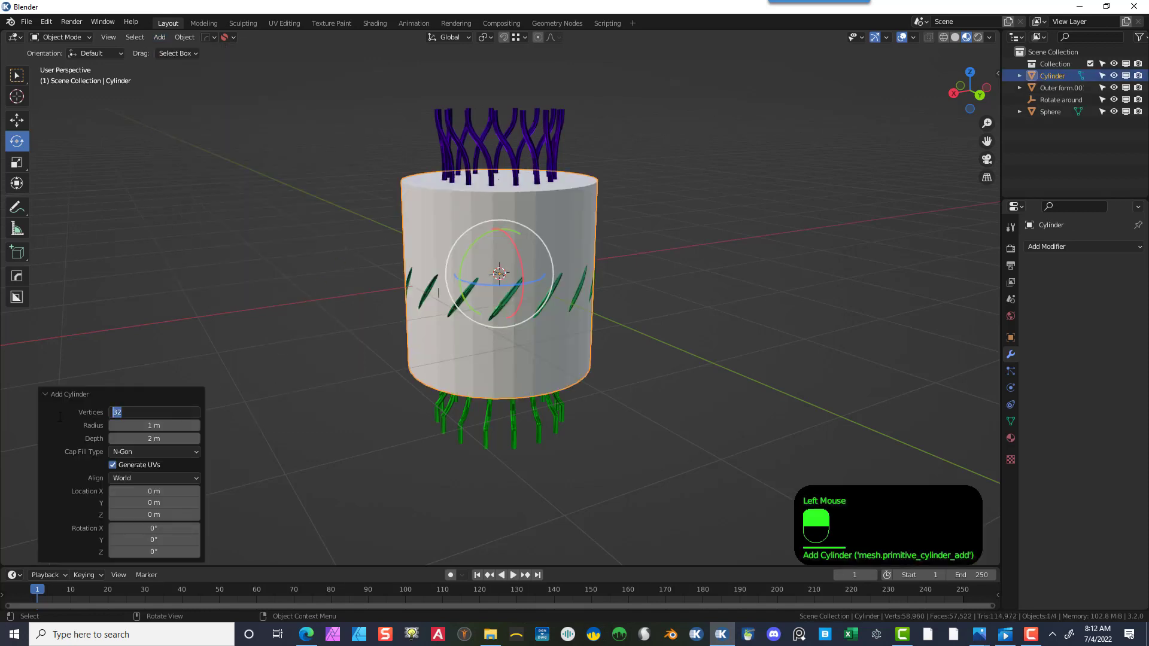
text(64)
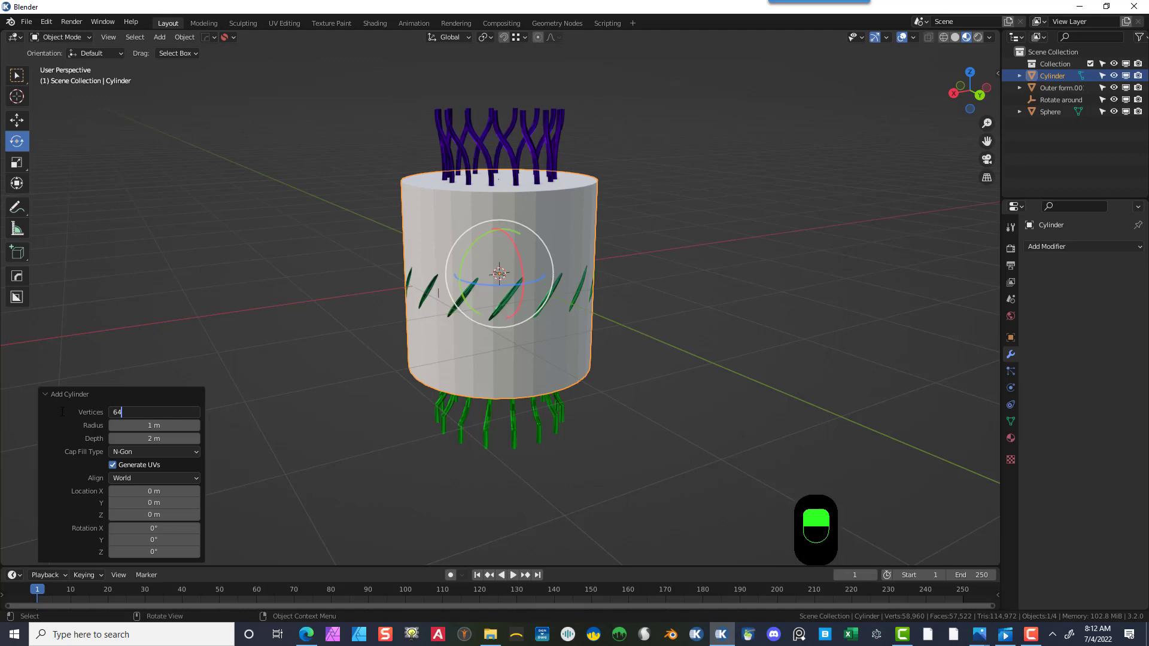
key(Tab)
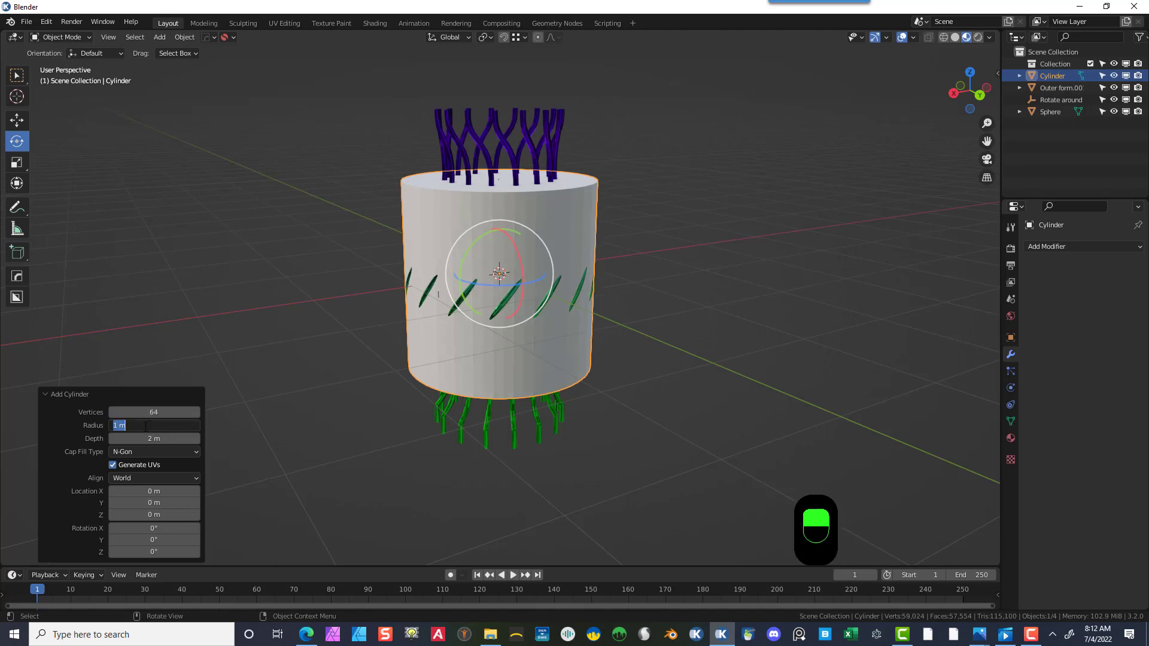
- Flatten the cylinder to 0.16 m depth and move it down to Z -1.75 m as a base
drag(143, 437, 41, 416)
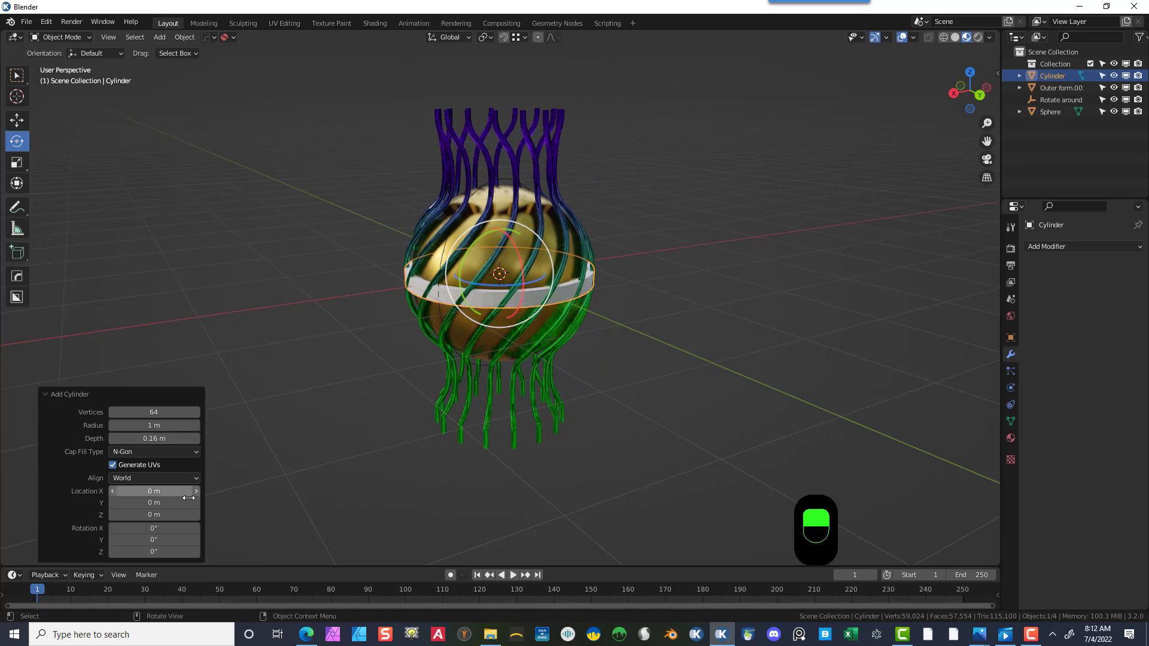
drag(147, 515, 55, 496)
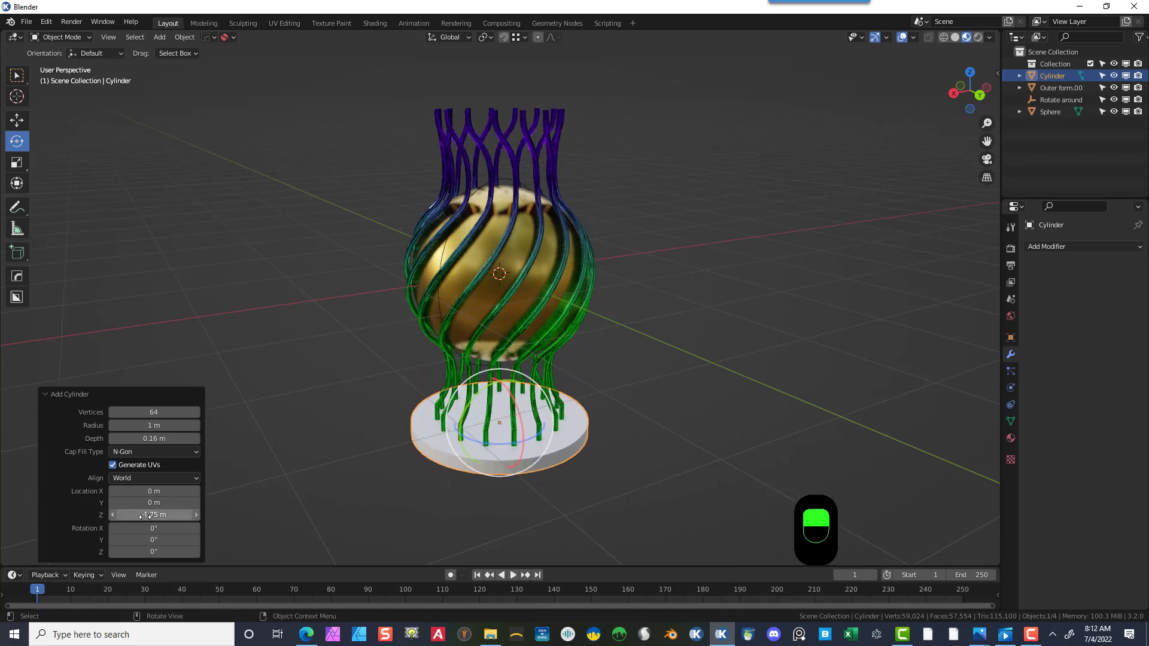
- Set the base cylinder to 0.76 m radius and 0.1 m depth
key(KP_1)
key(KP_1)
key(KP_1)
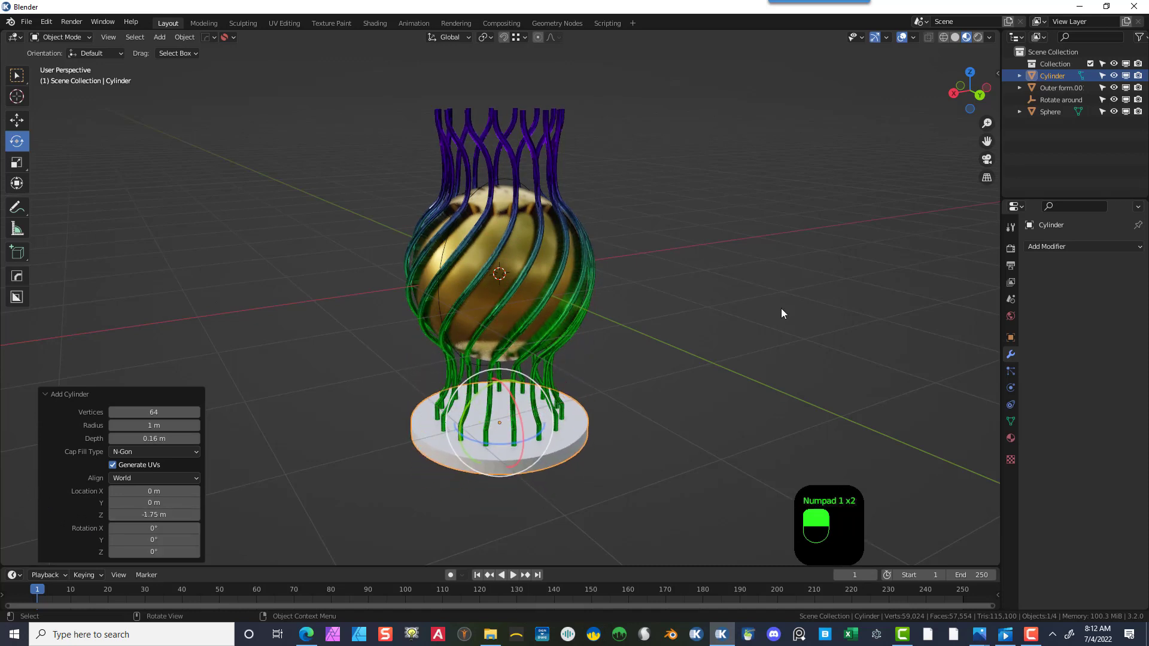
scroll(557, 404, up, 3)
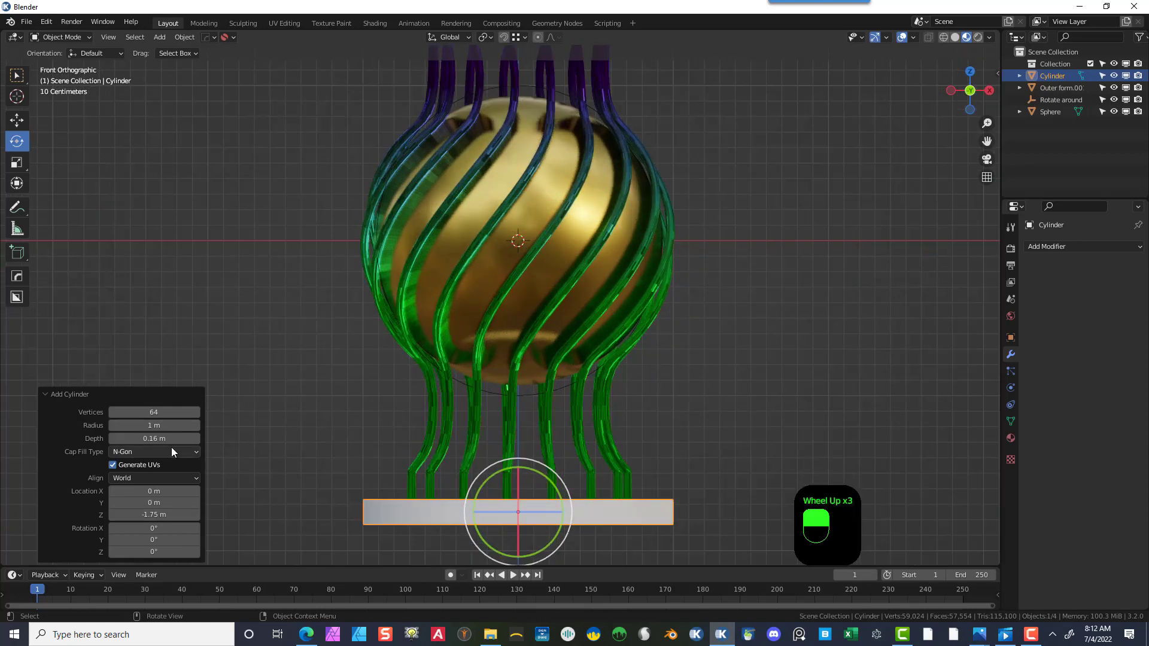
mouse_move(157, 440)
mouse_down()
mouse_move(137, 439)
mouse_move(164, 438)
mouse_move(163, 426)
mouse_move(145, 431)
mouse_up()
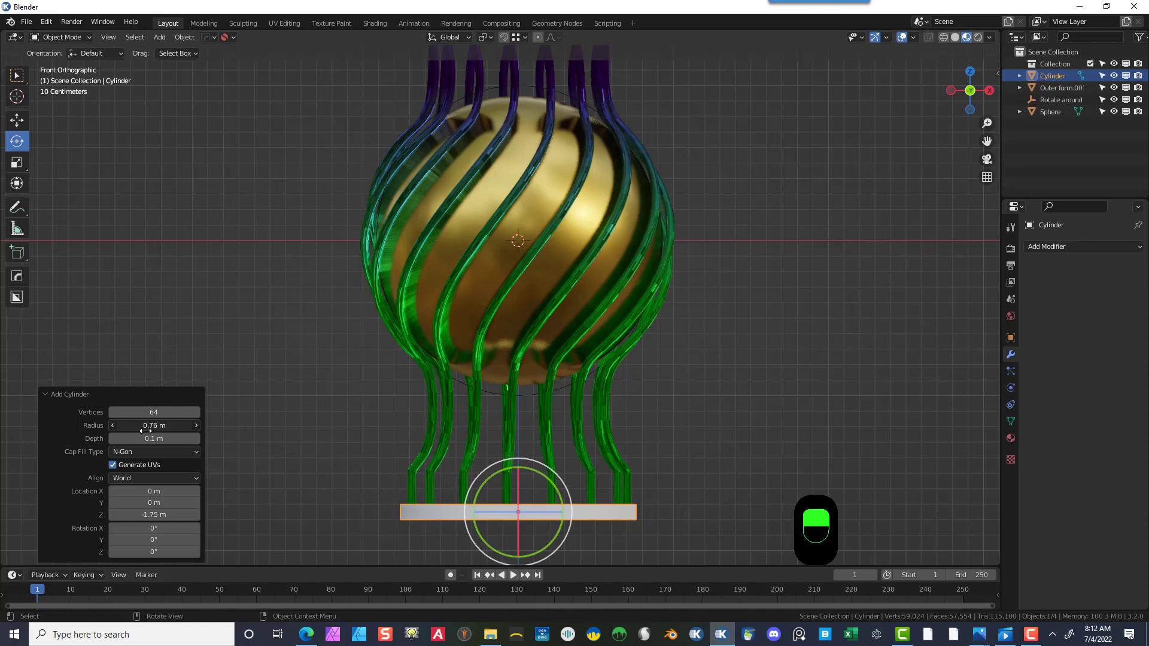
- Shade the base cylinder smooth
middle_drag(640, 419, 686, 426)
middle_drag(651, 439, 666, 450)
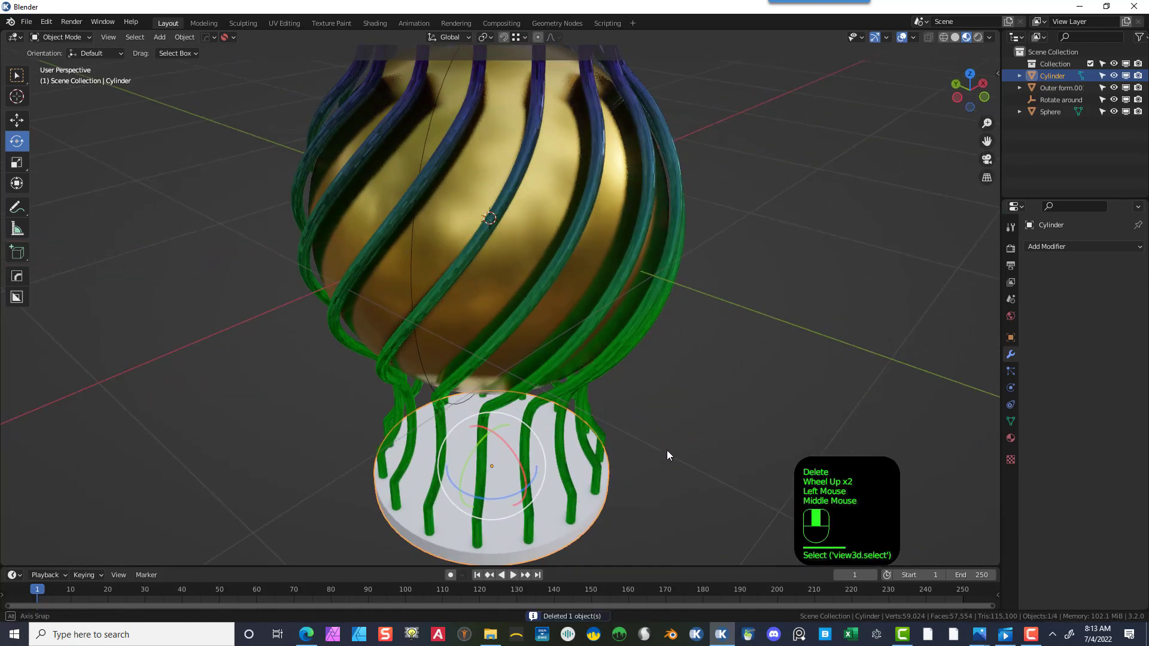
scroll(666, 450, up, 1)
drag(986, 141, 920, 306)
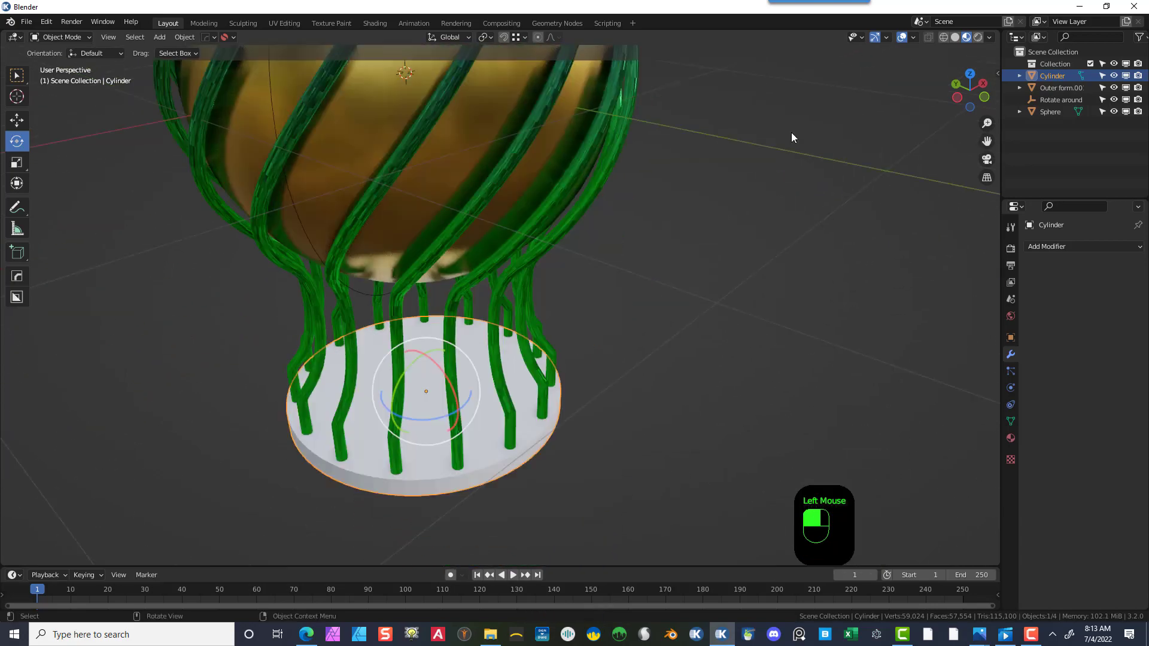
scroll(622, 254, down, 2)
middle_drag(612, 261, 601, 266)
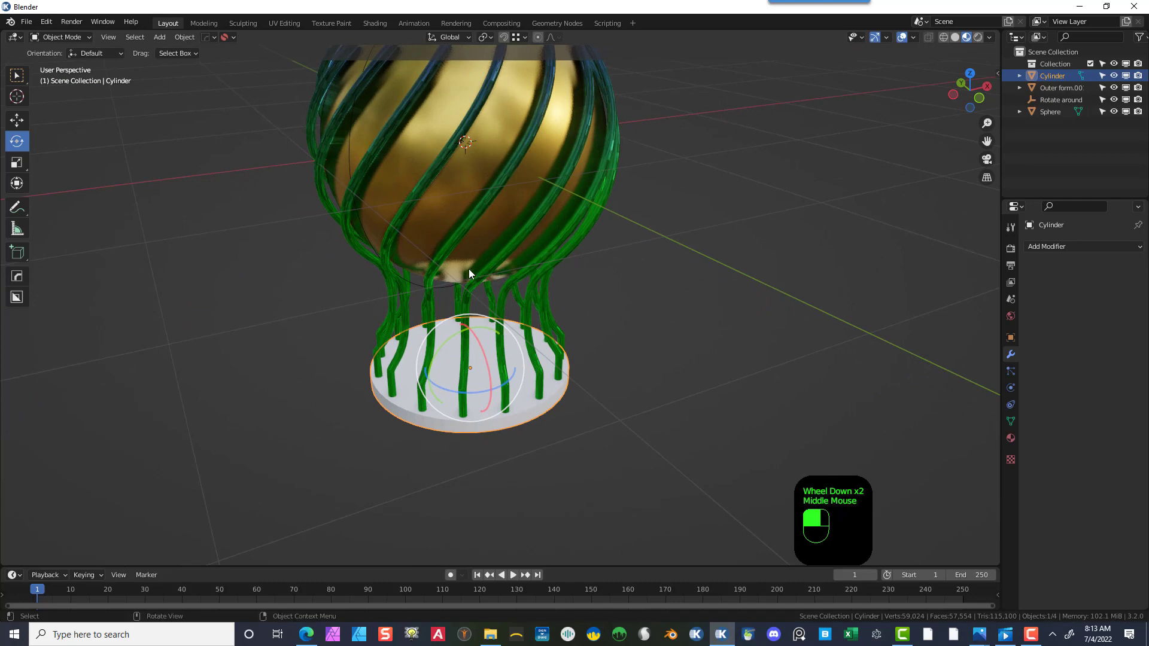
right_click(437, 424)
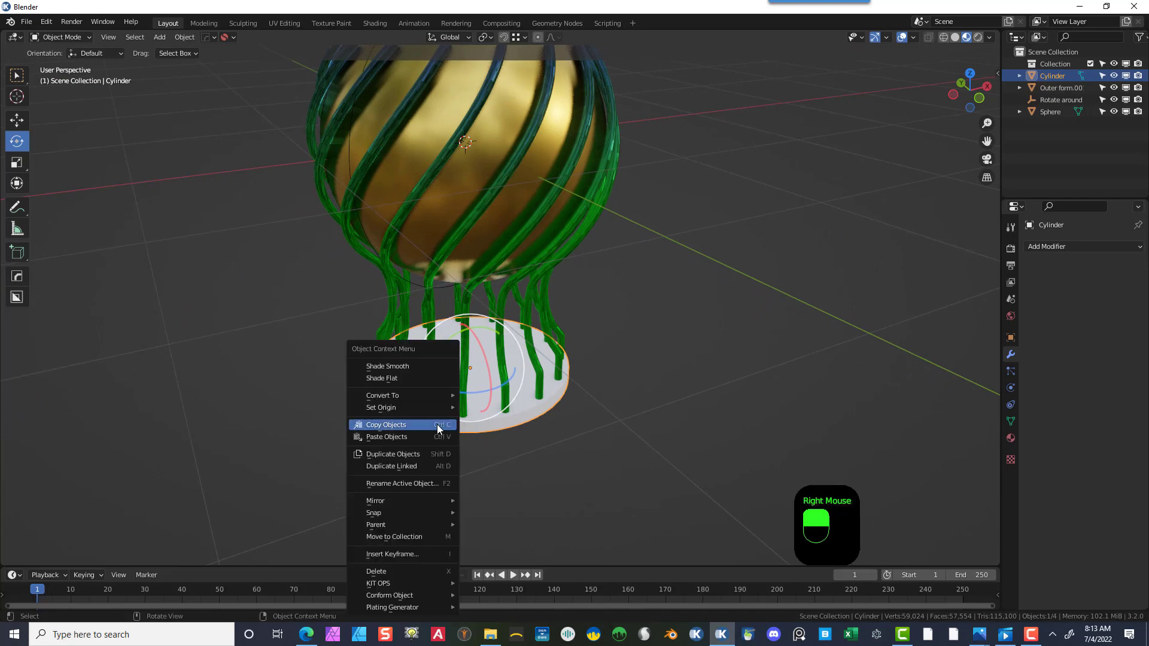
click(411, 367)
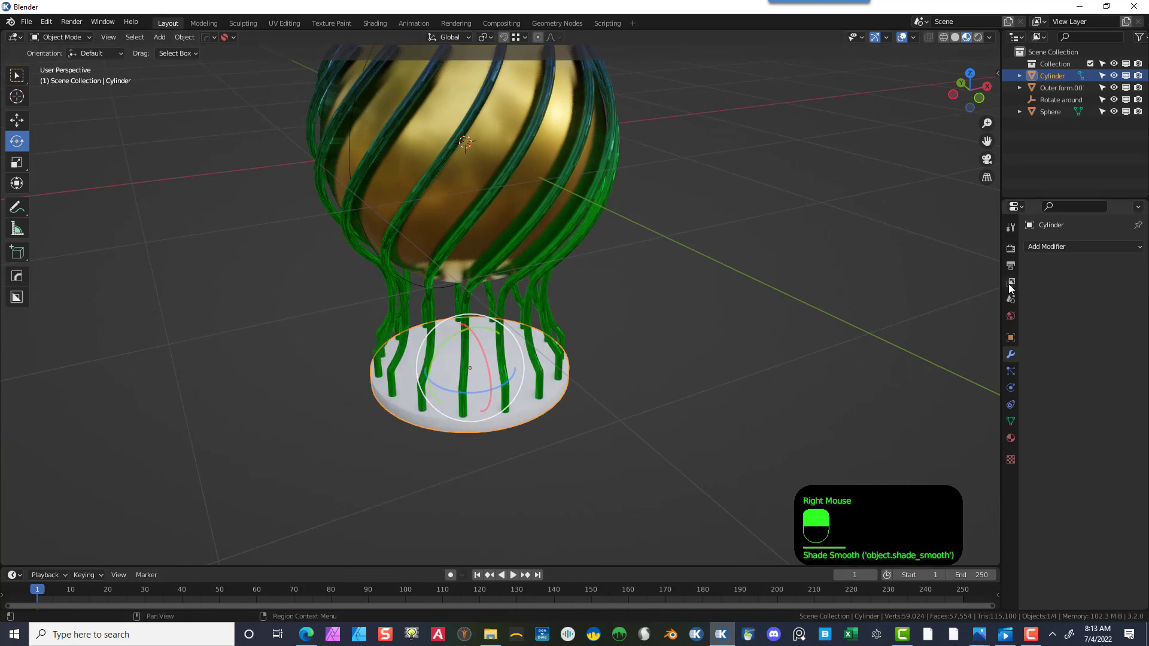
- Enable Auto Smooth on the base cylinder's normals
click(1010, 420)
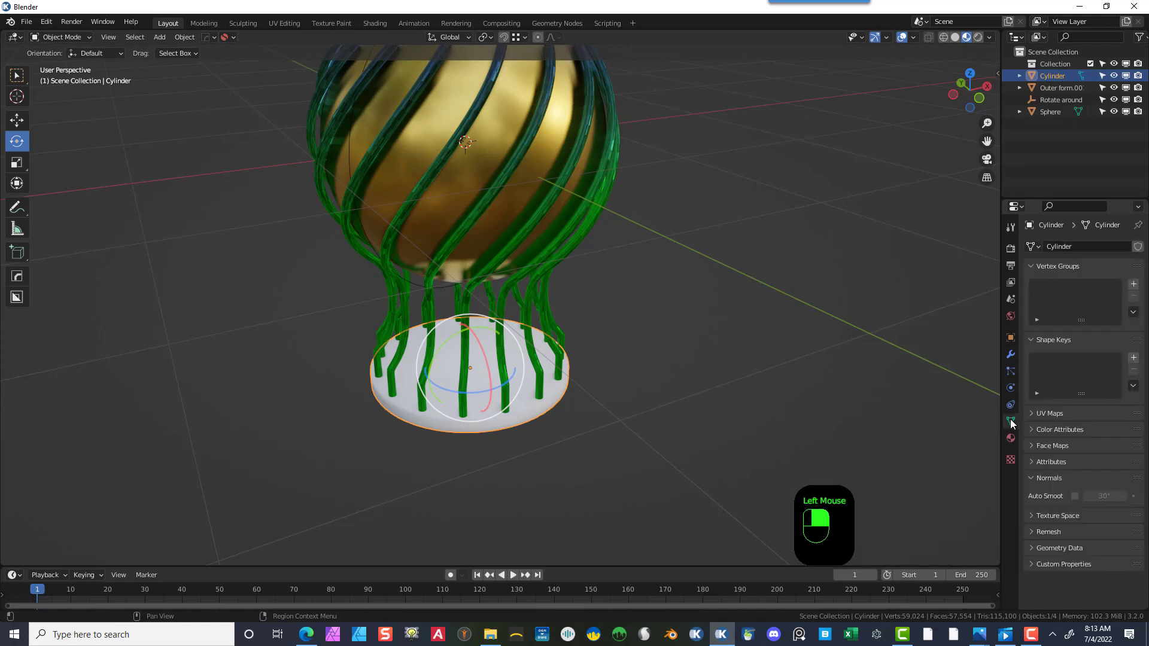
click(1074, 495)
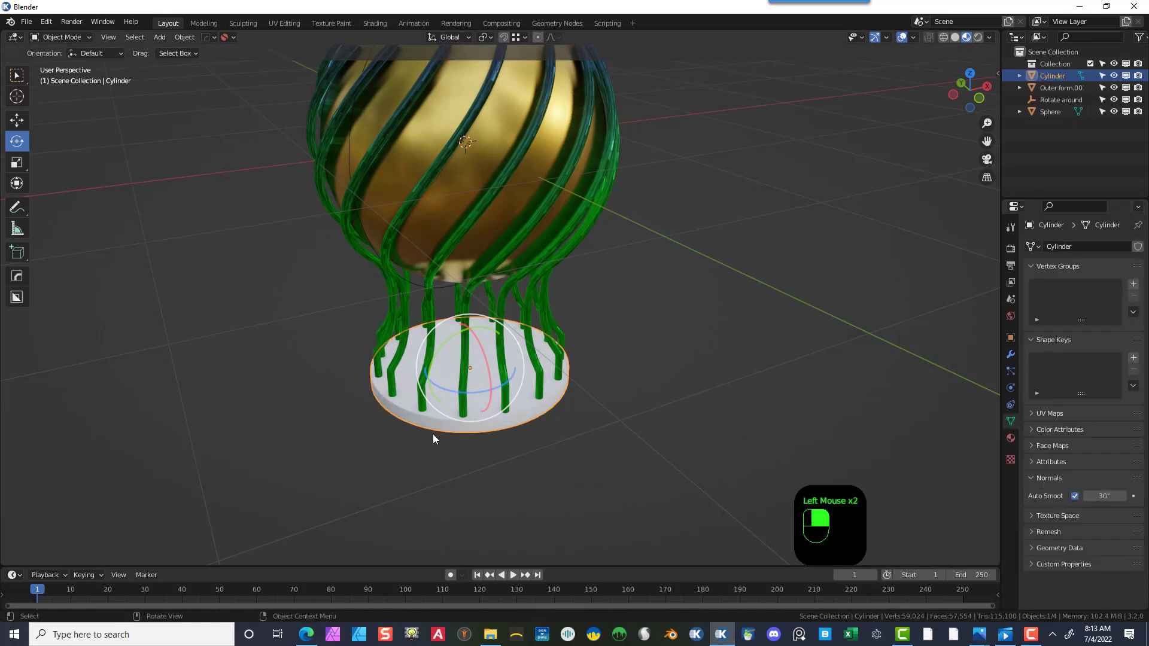
scroll(433, 439, up, 2)
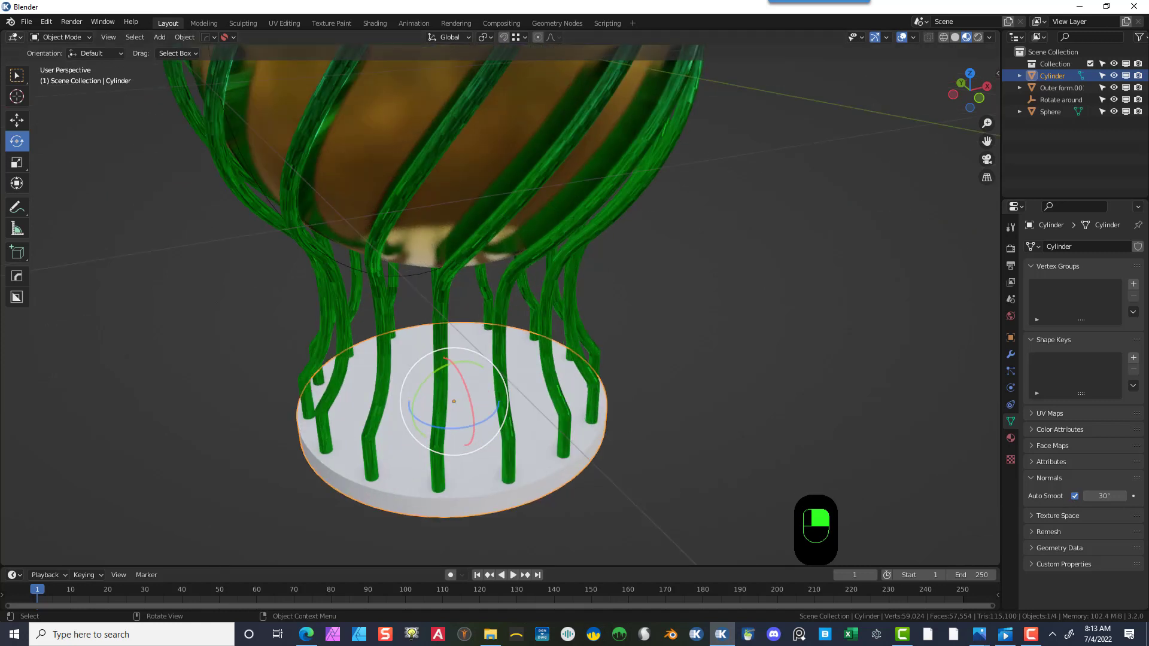
- Enter Edit Mode on the base cylinder, select its top rim edge loop and bevel it about 0.018 m
click(60, 37)
click(66, 59)
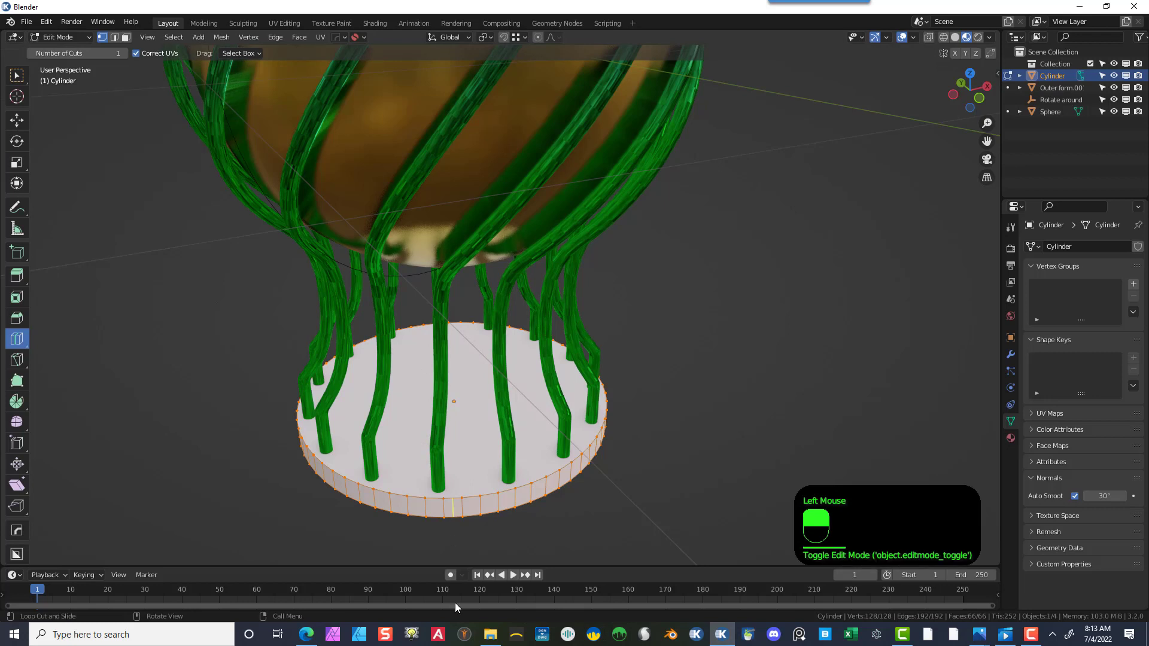
click(192, 419)
click(114, 38)
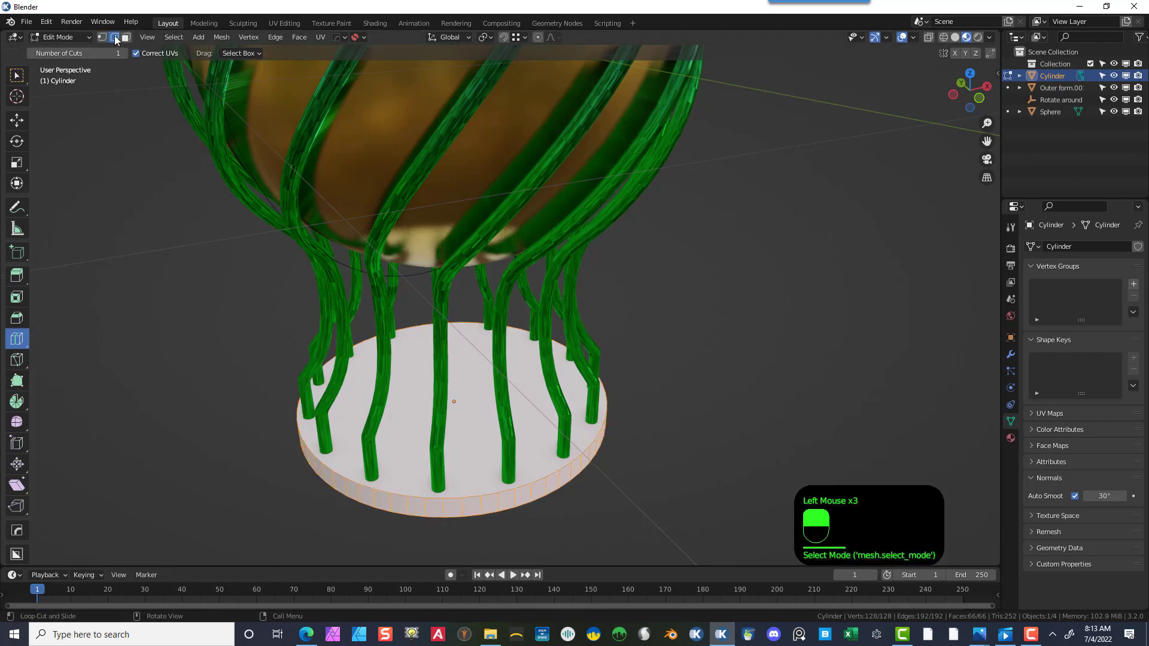
click(16, 75)
click(411, 487)
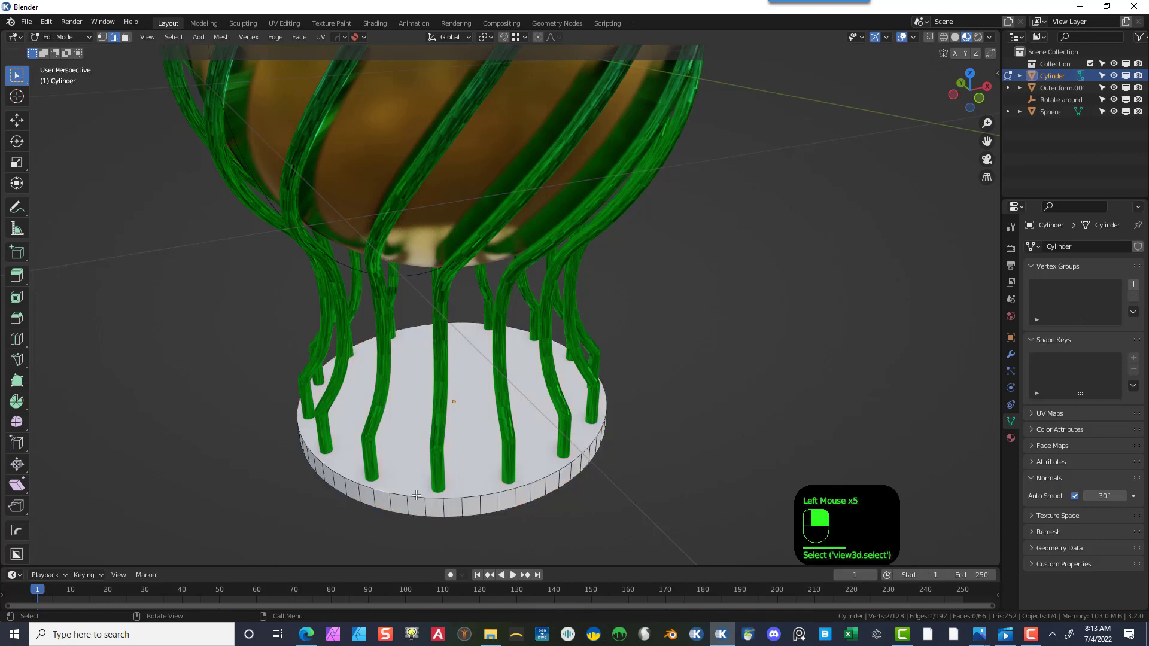
key(alt)
alt+shift+click(416, 495)
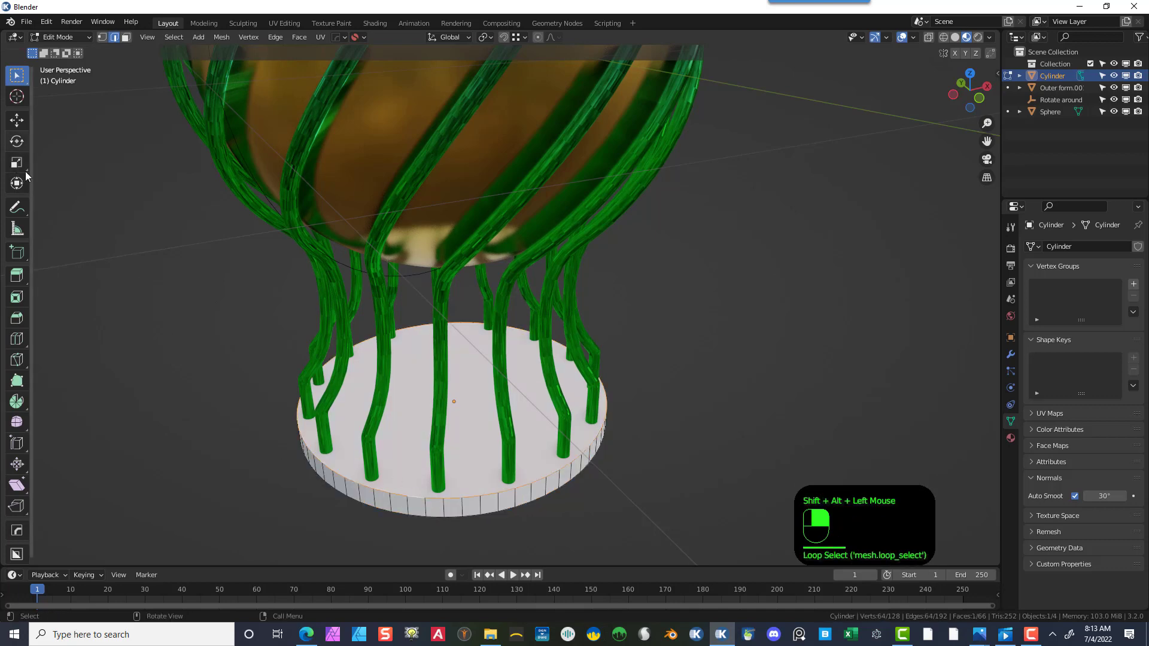
click(21, 319)
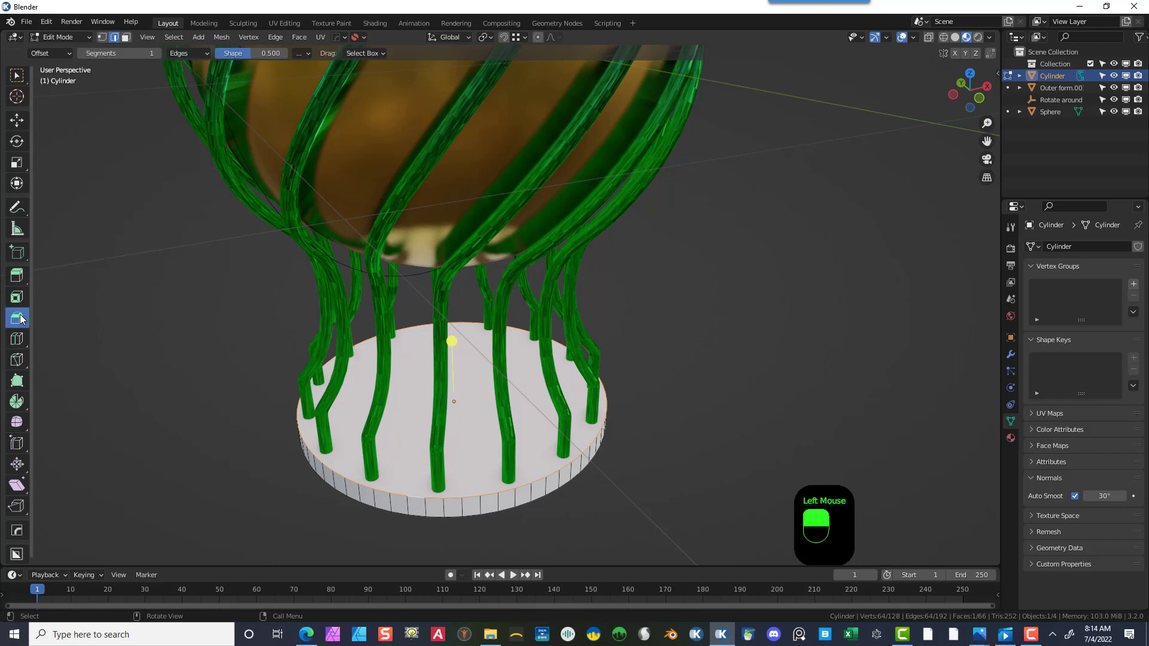
drag(456, 334, 452, 332)
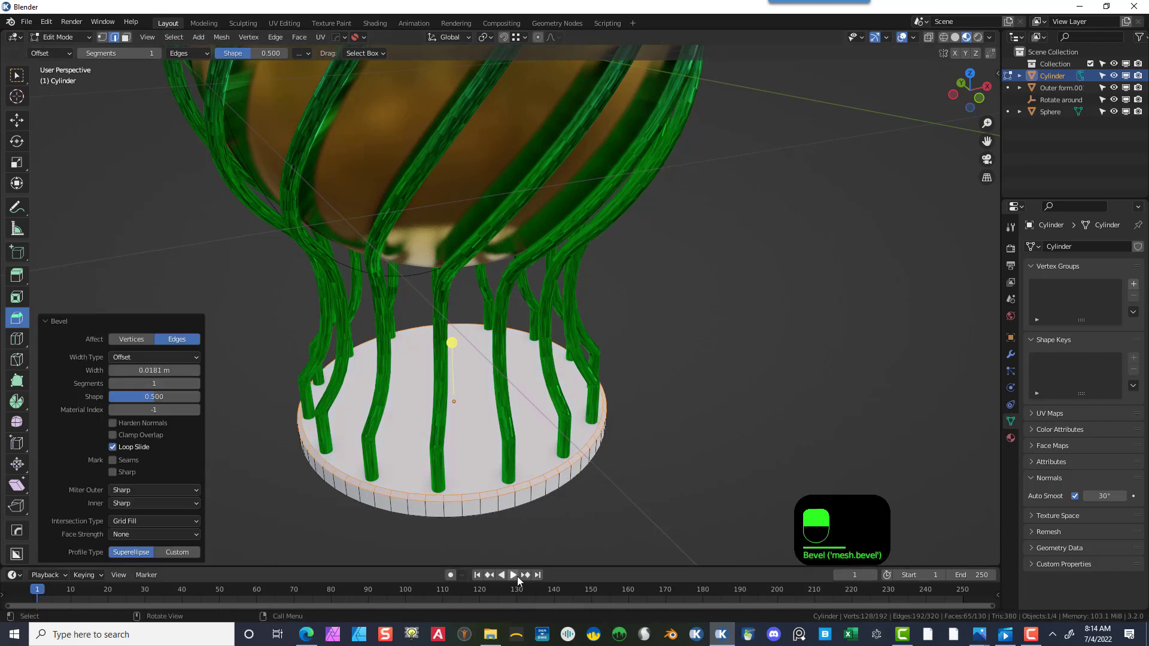
- Select the base's rim edge loops and bevel them about 0.003 m wide with 4 segments
click(497, 496)
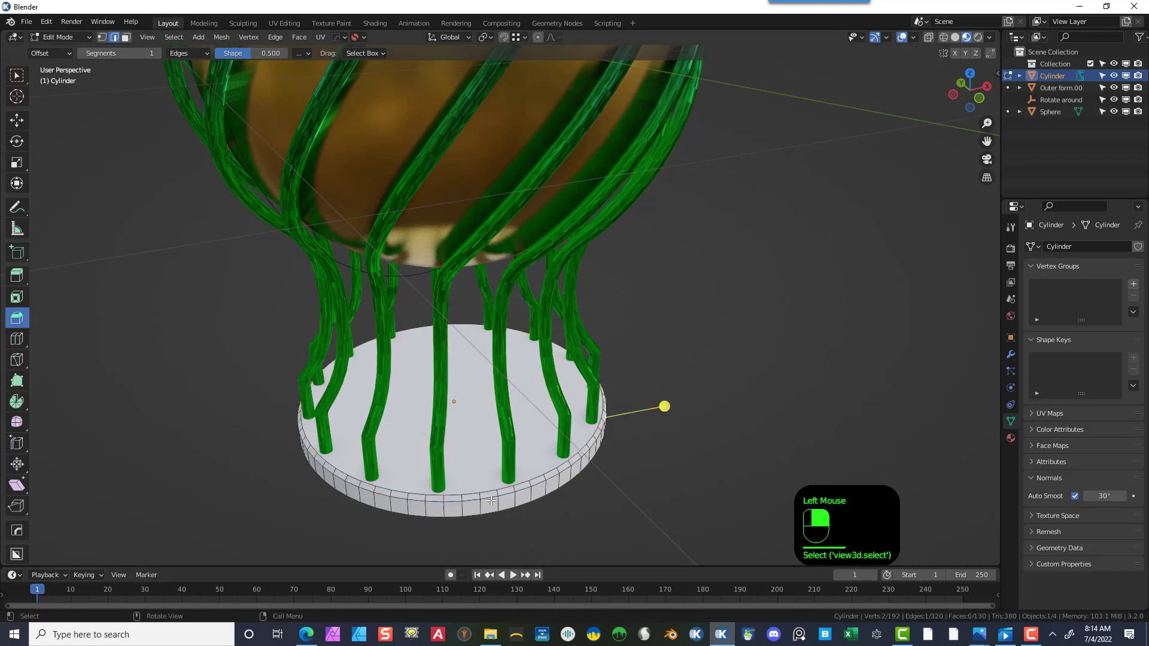
alt+shift+click(483, 496)
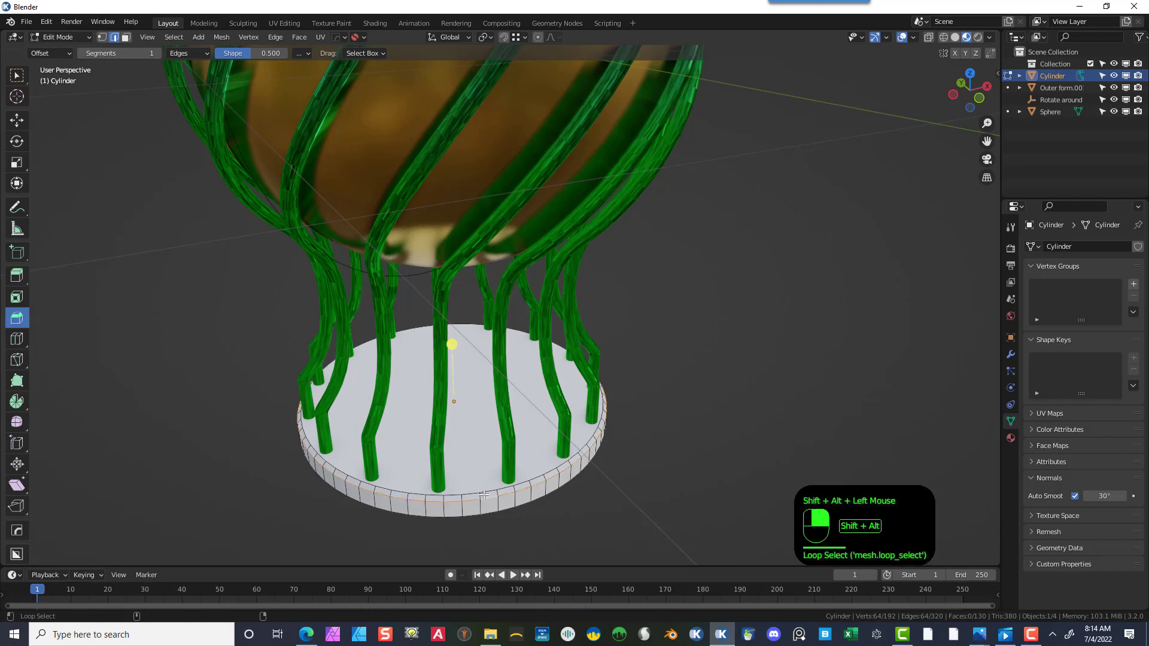
alt+shift+click(483, 491)
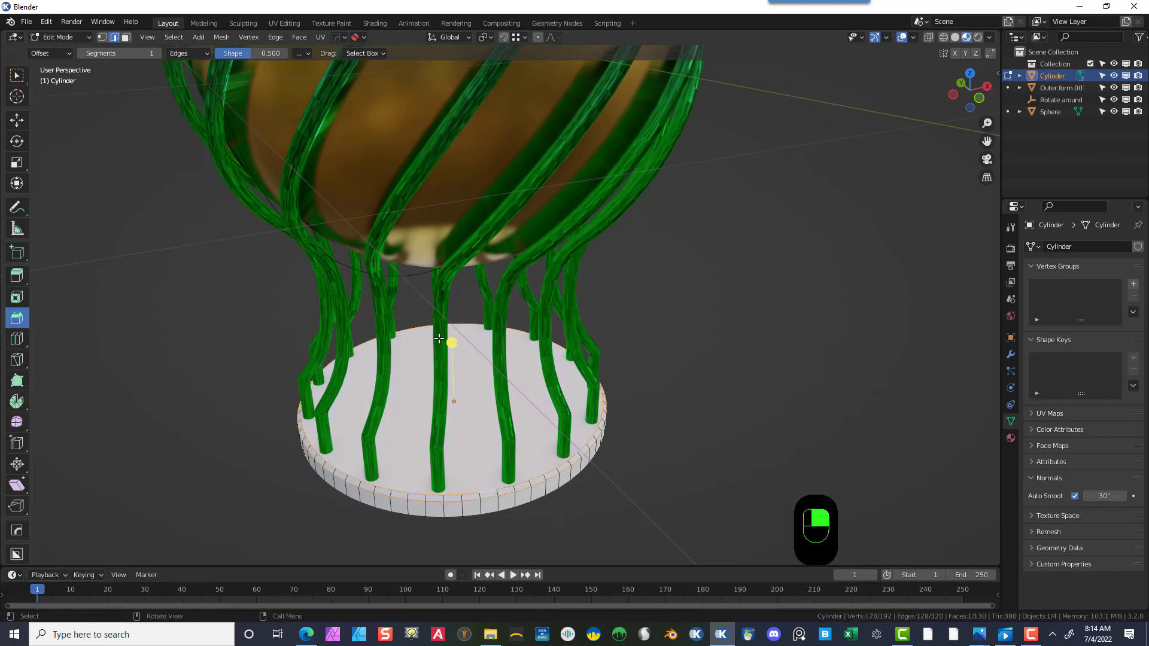
drag(451, 342, 452, 336)
click(195, 383)
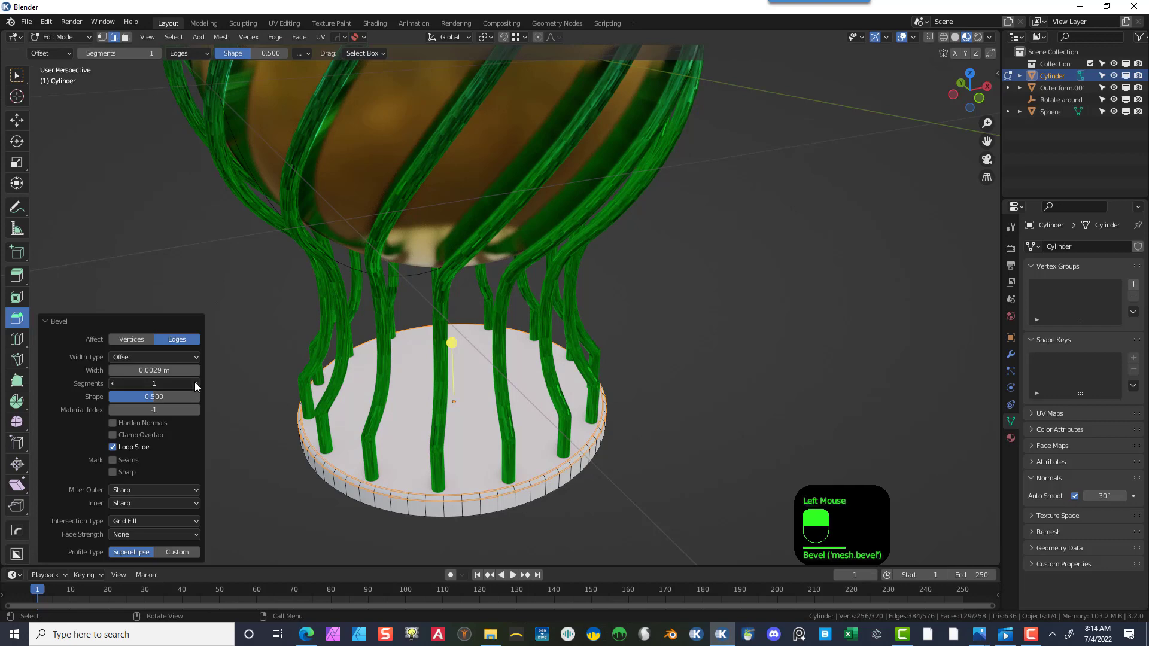
click(196, 383)
click(196, 383)
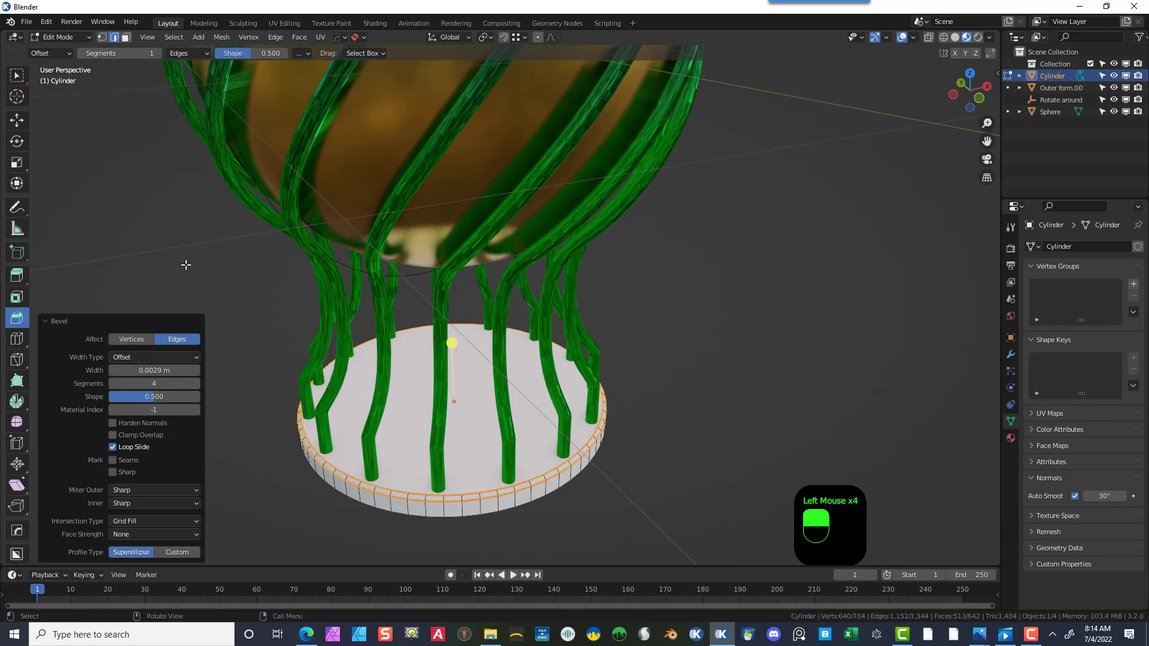
click(435, 455)
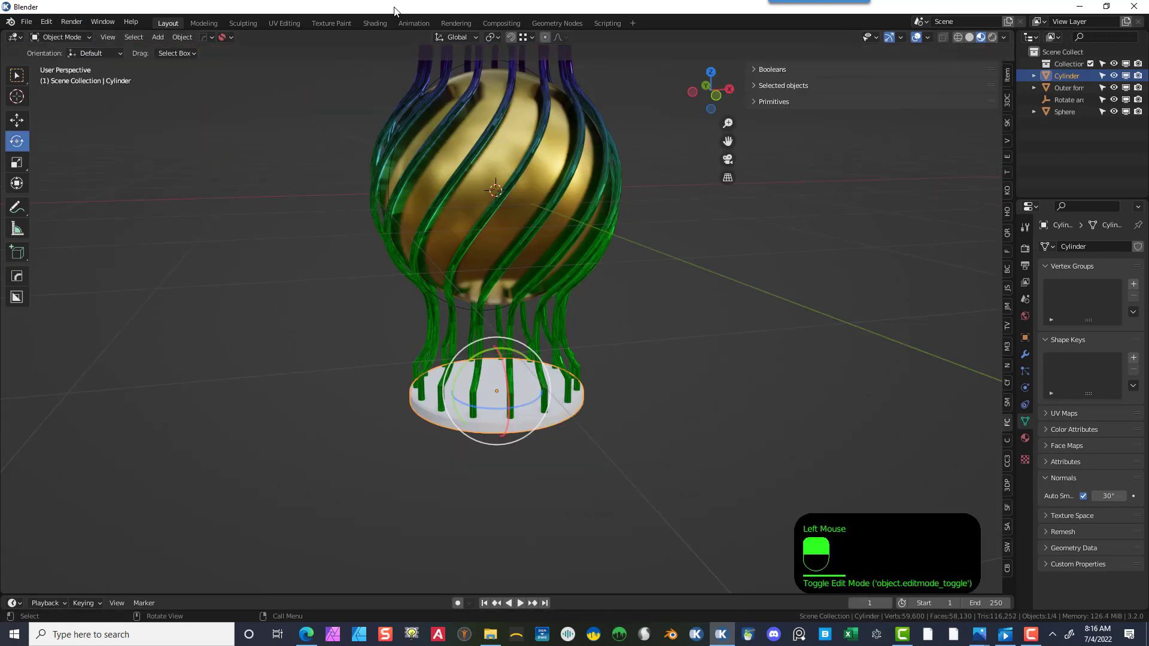
- Add a cylinder at Z -1.75 m with 0.62 m radius and 0.54 m depth
click(157, 38)
mouse_move(182, 181)
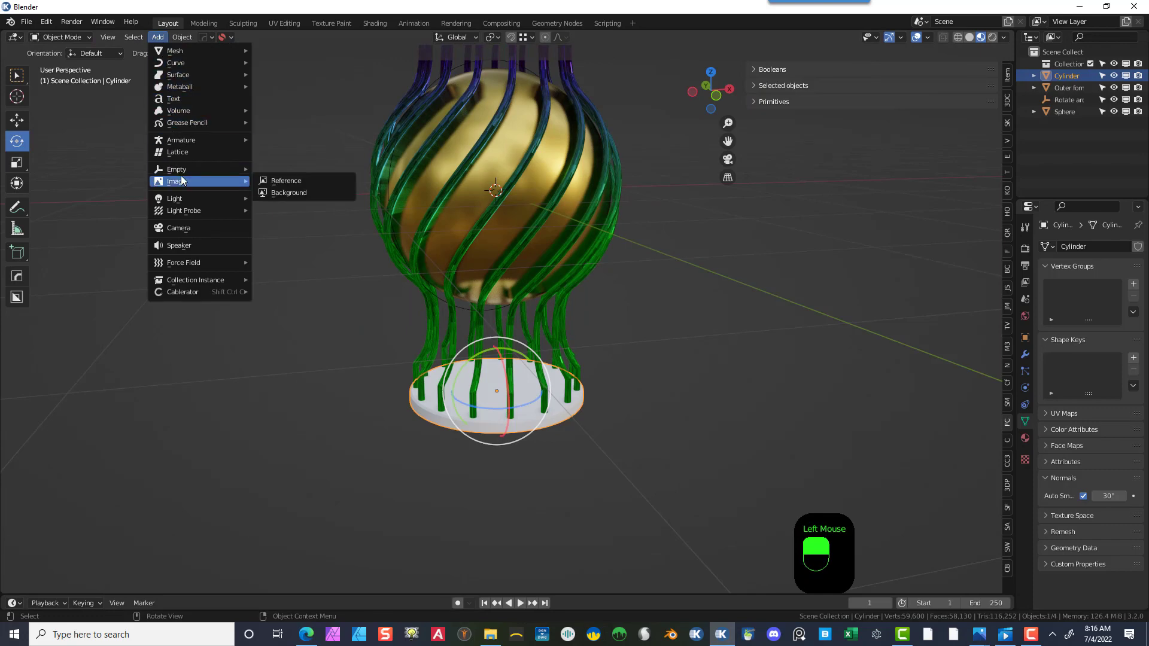
mouse_move(215, 52)
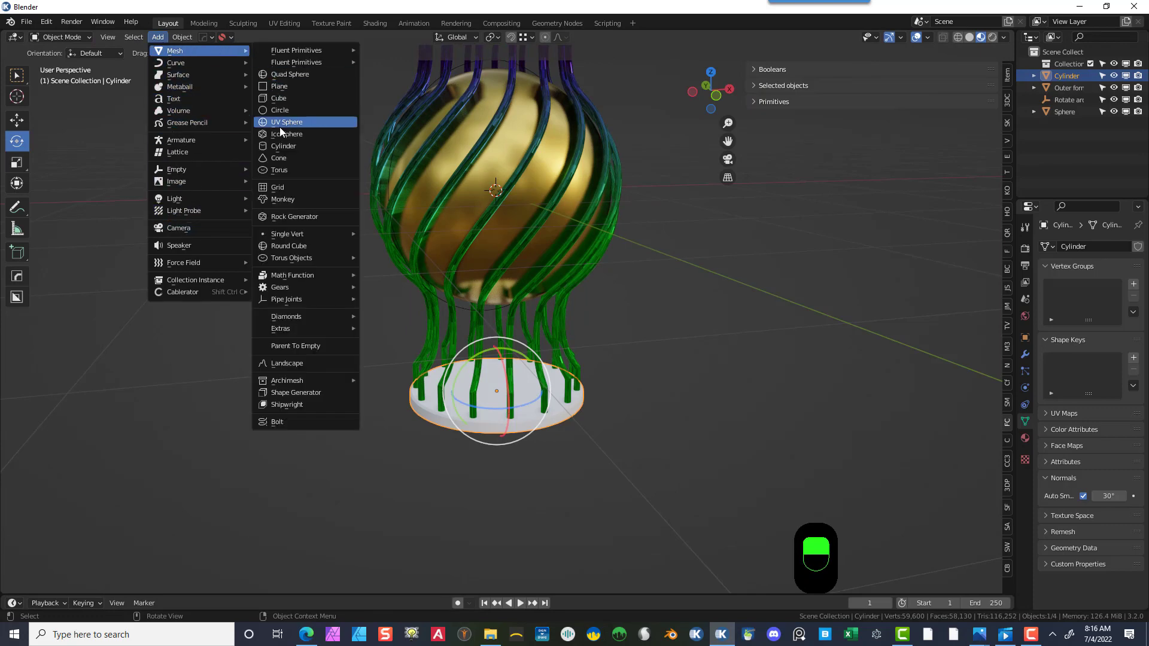
click(283, 146)
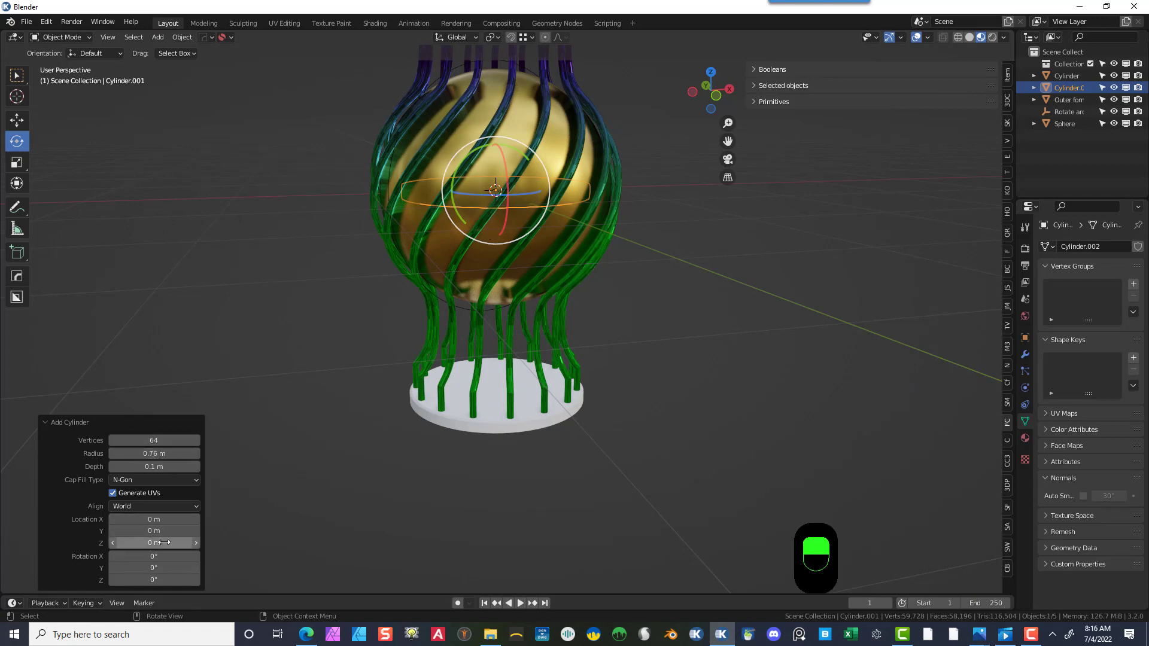
drag(147, 544, 46, 527)
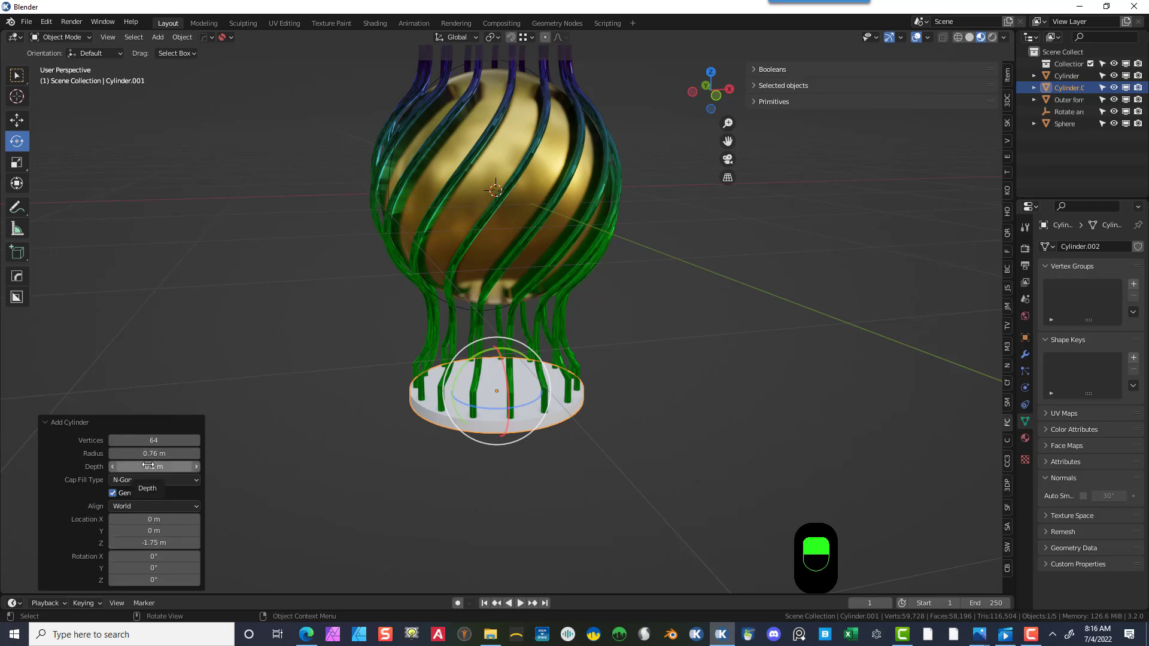
mouse_move(148, 466)
mouse_down()
mouse_move(192, 466)
mouse_move(123, 454)
mouse_move(144, 453)
mouse_up()
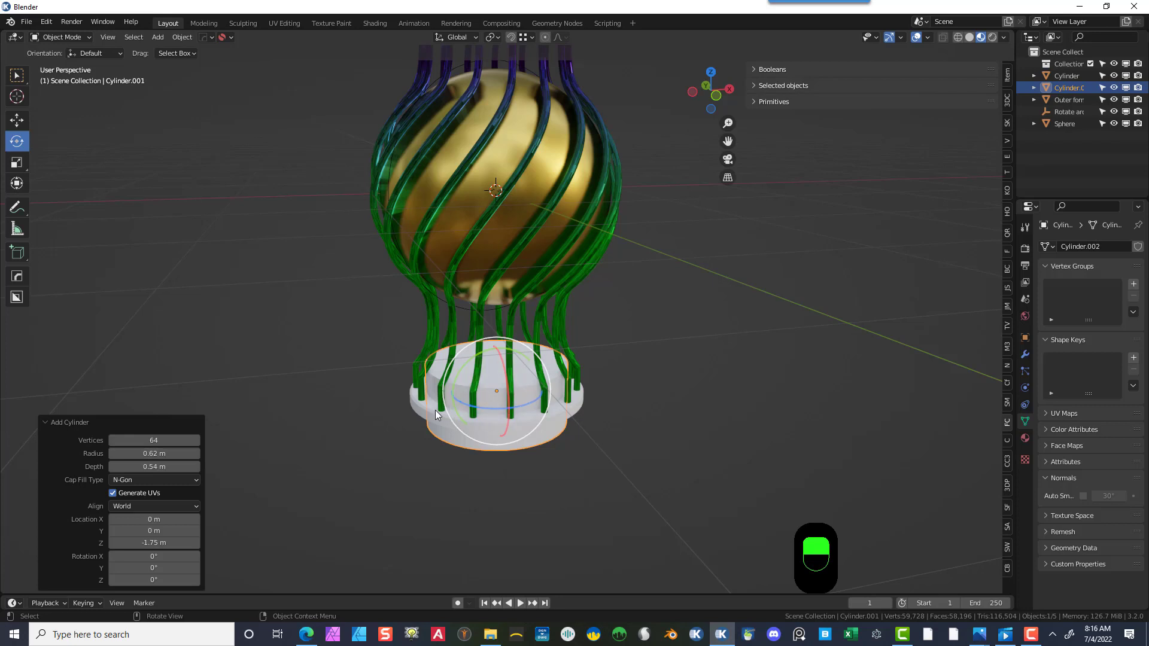
click(358, 369)
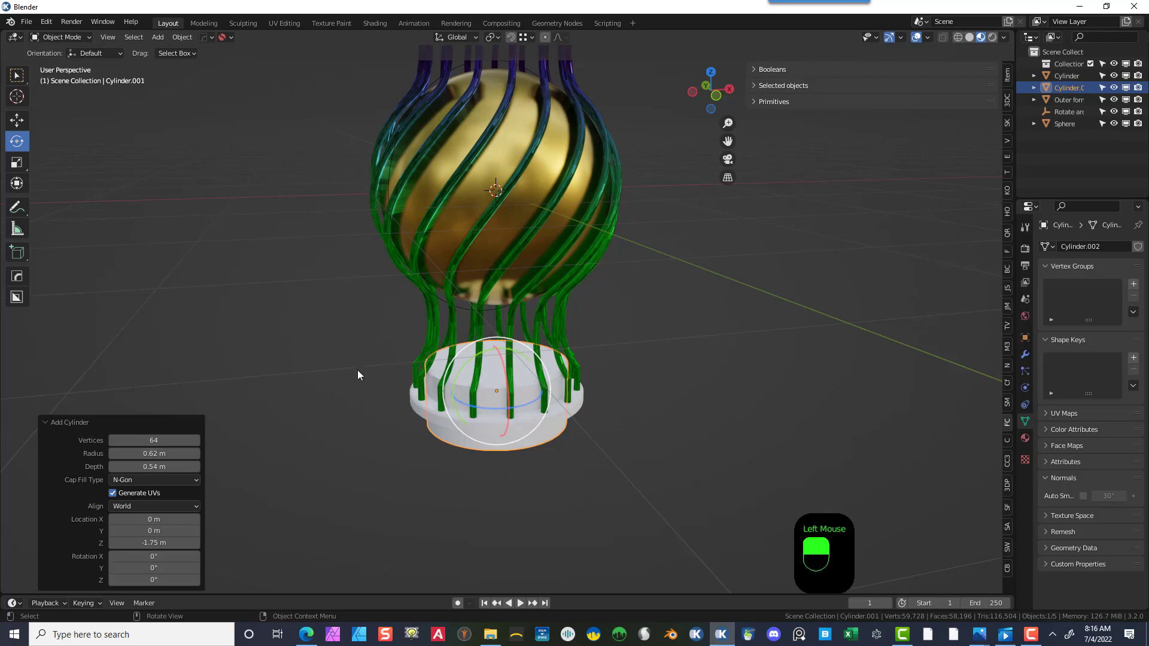
- Add a Difference Boolean modifier to the base cylinder using the new cylinder as the cutting object
click(579, 408)
click(1063, 248)
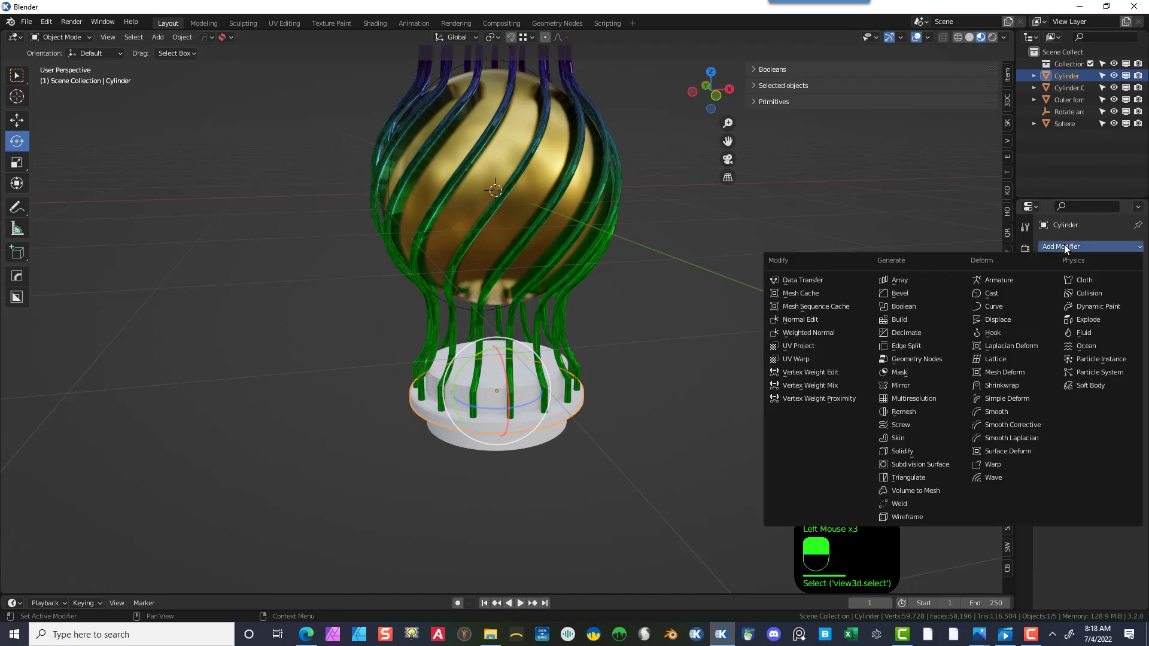
click(921, 305)
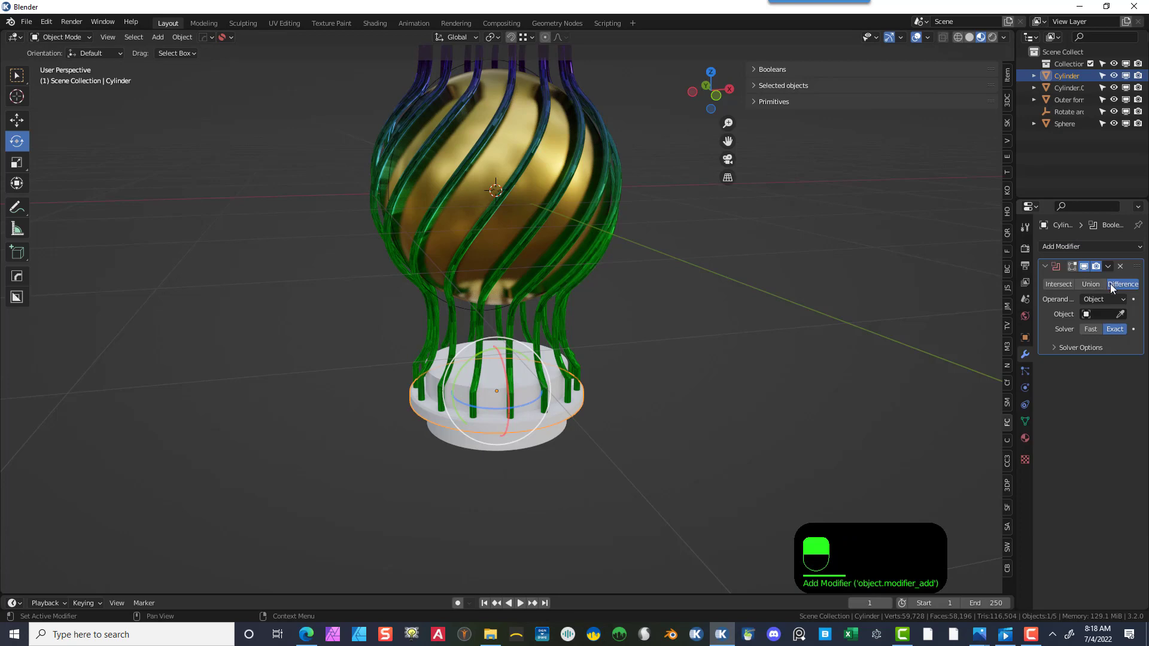
click(1123, 318)
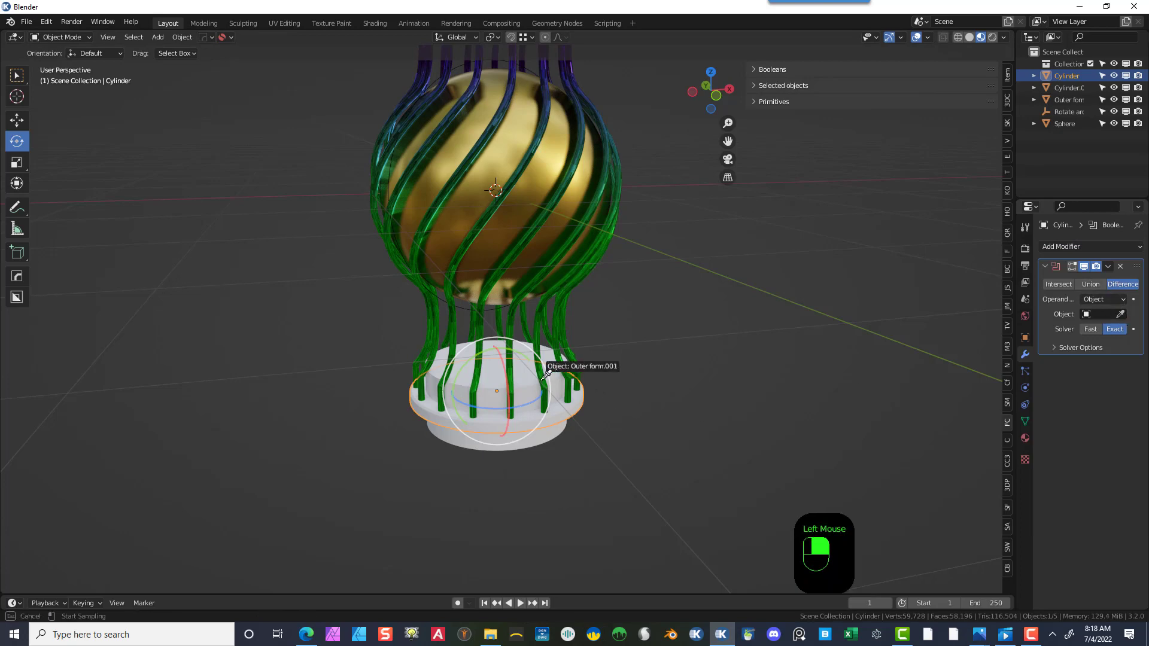
click(521, 381)
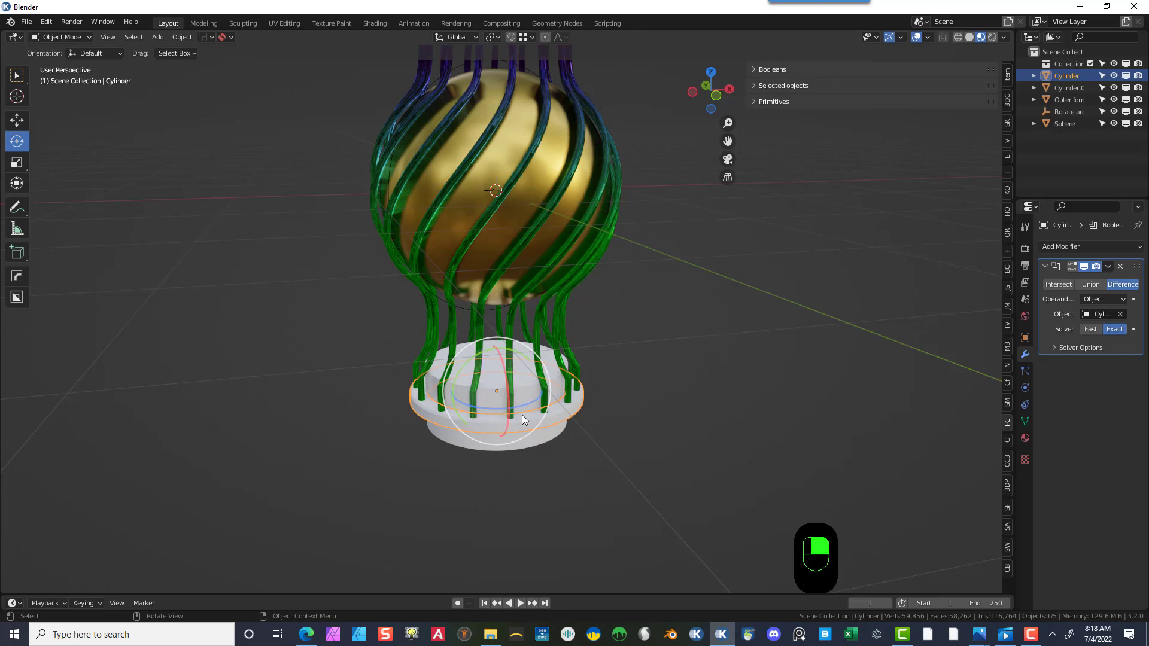
- Zoom in and switch viewport shading and X-ray modes to inspect the boolean cut in the base
scroll(511, 475, up, 2)
scroll(510, 474, up, 1)
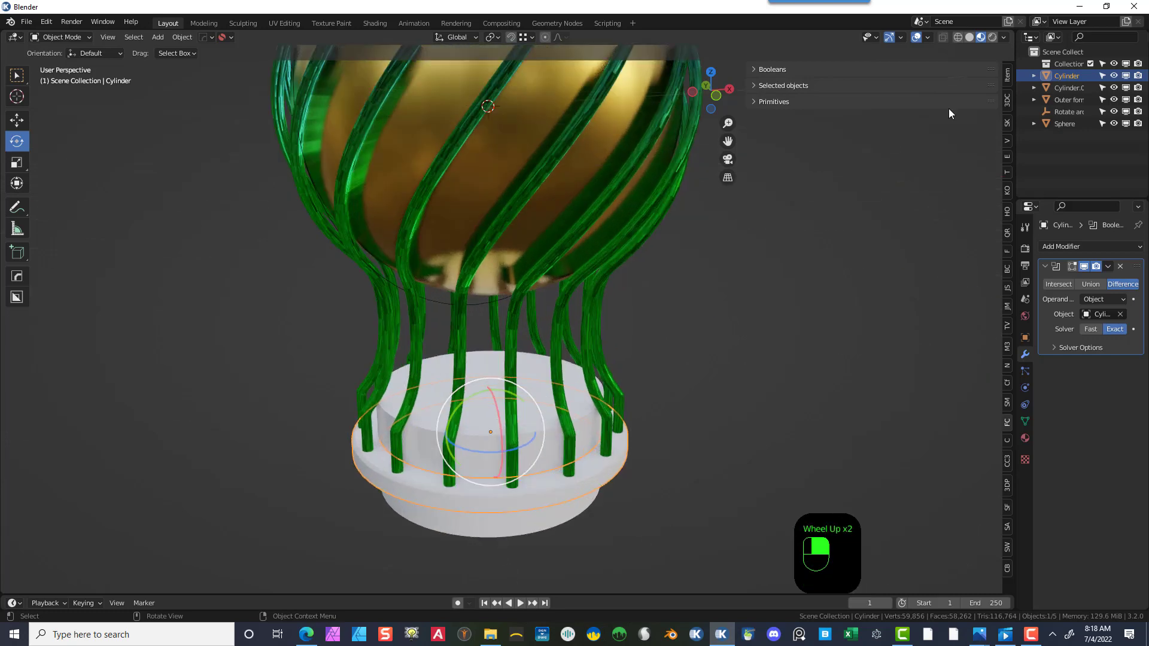
click(950, 35)
click(954, 38)
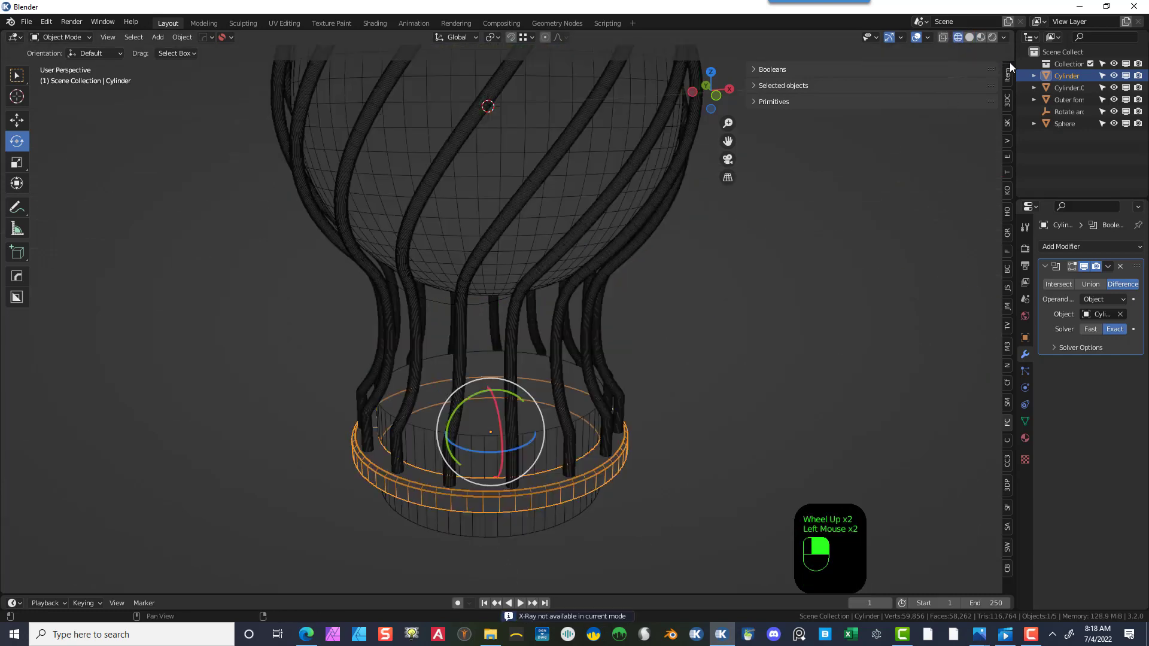
click(943, 37)
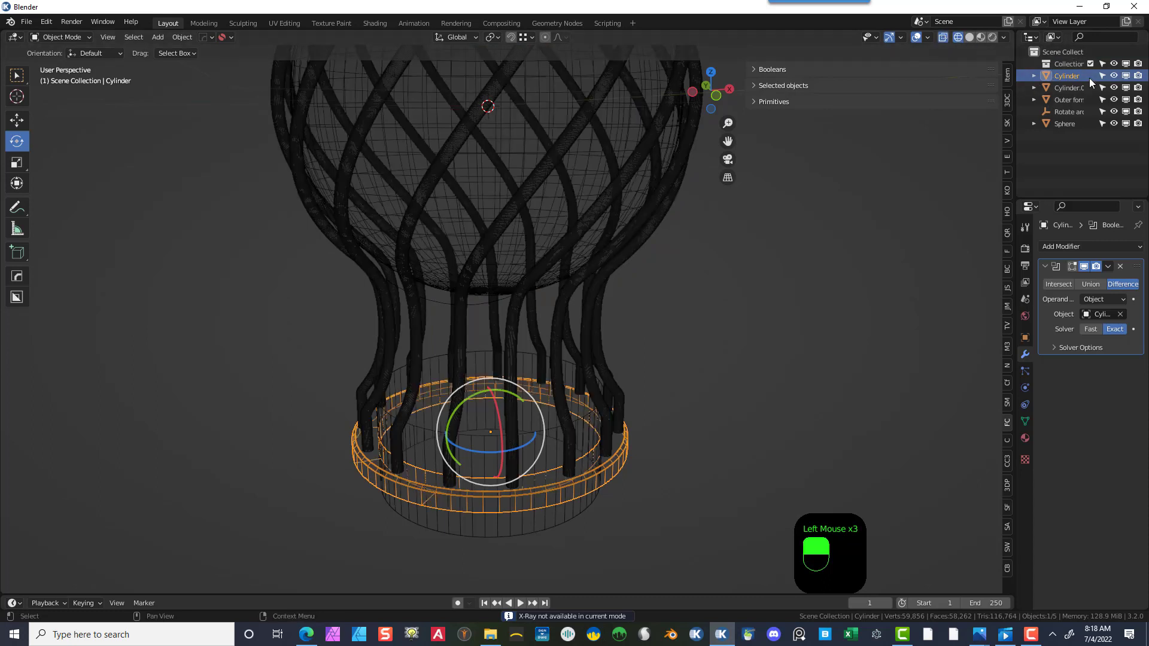
click(943, 37)
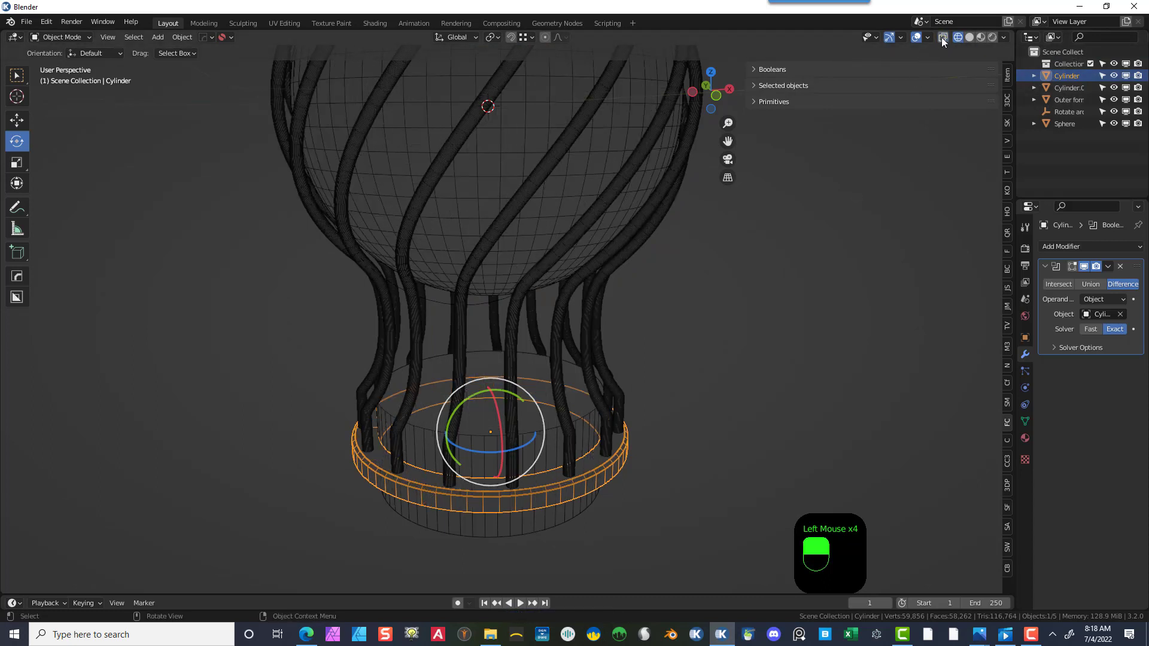
click(955, 39)
click(968, 38)
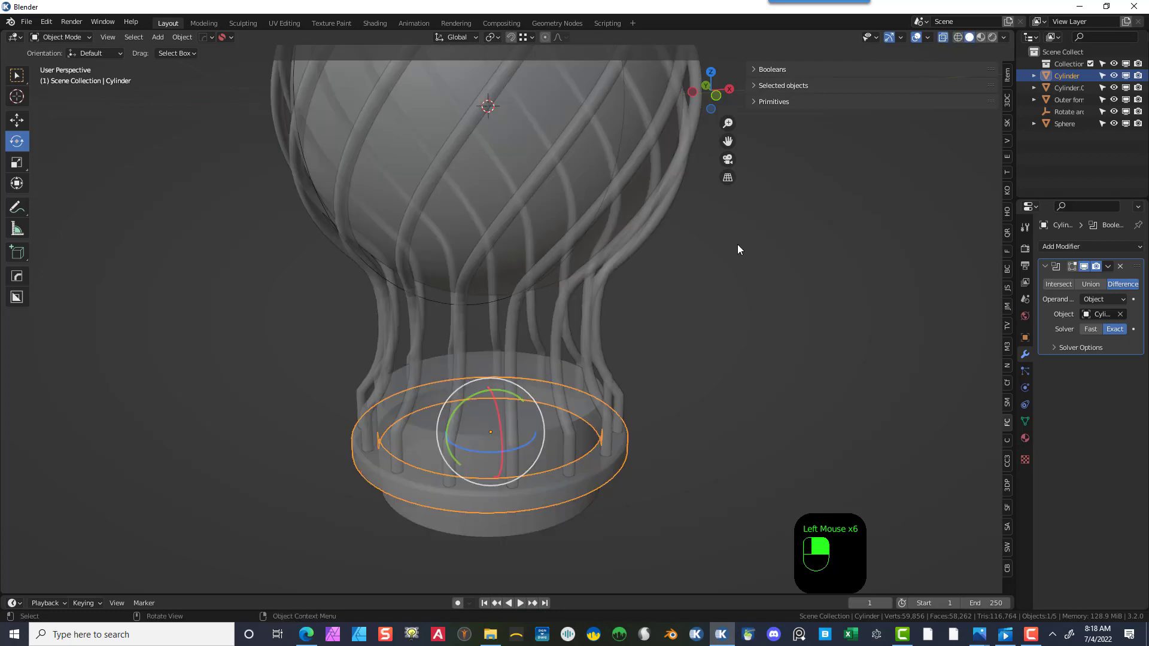
click(943, 37)
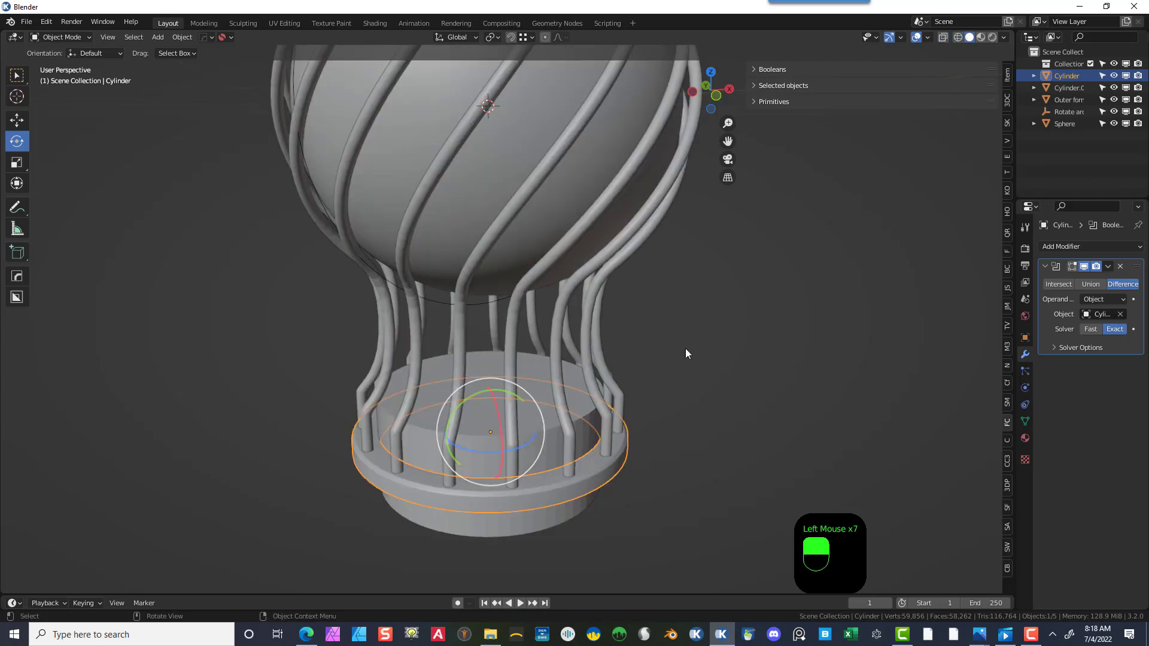
- Set the cutter cylinder to display as Wire in the viewport
click(554, 425)
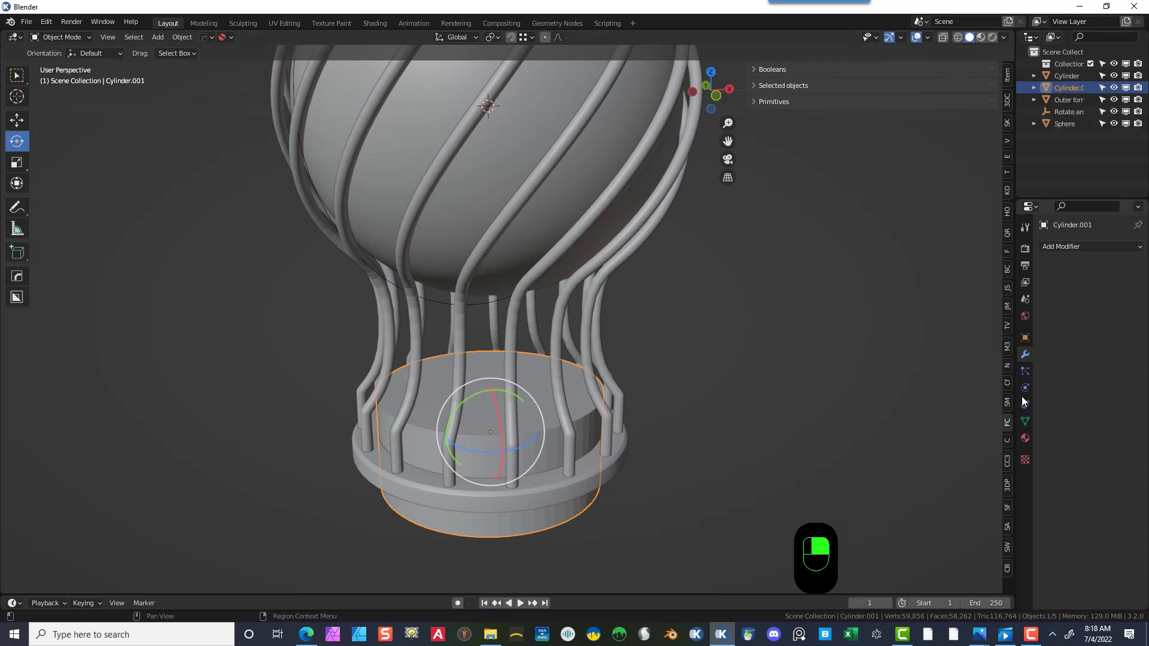
click(1024, 340)
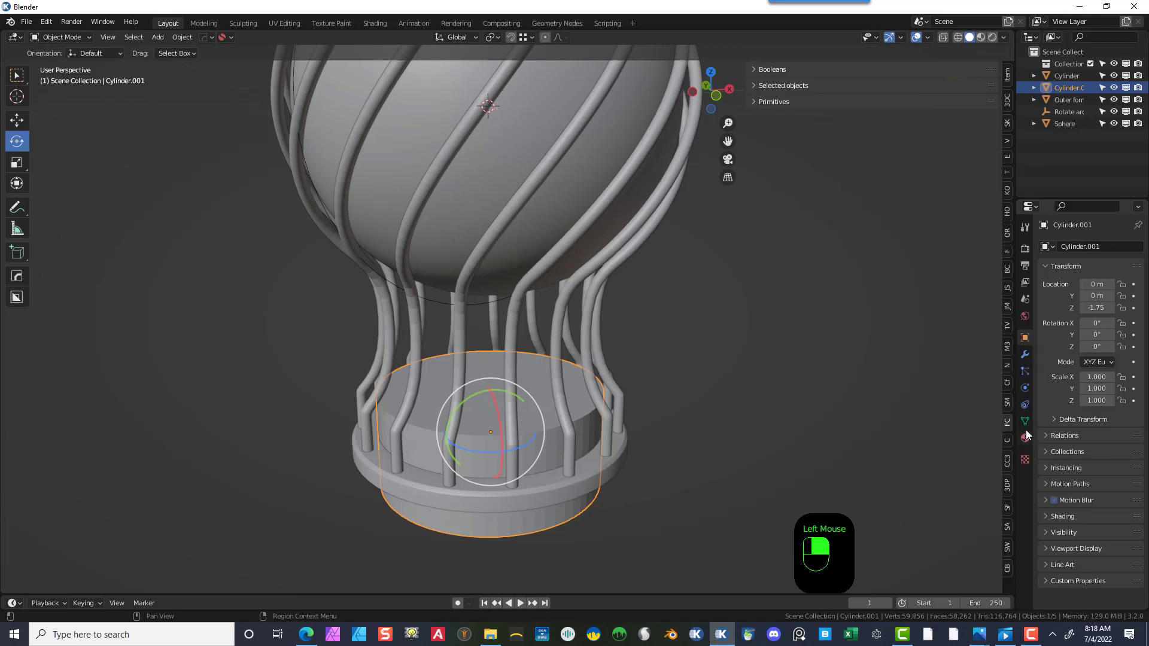
click(1047, 547)
scroll(1067, 552, down, 3)
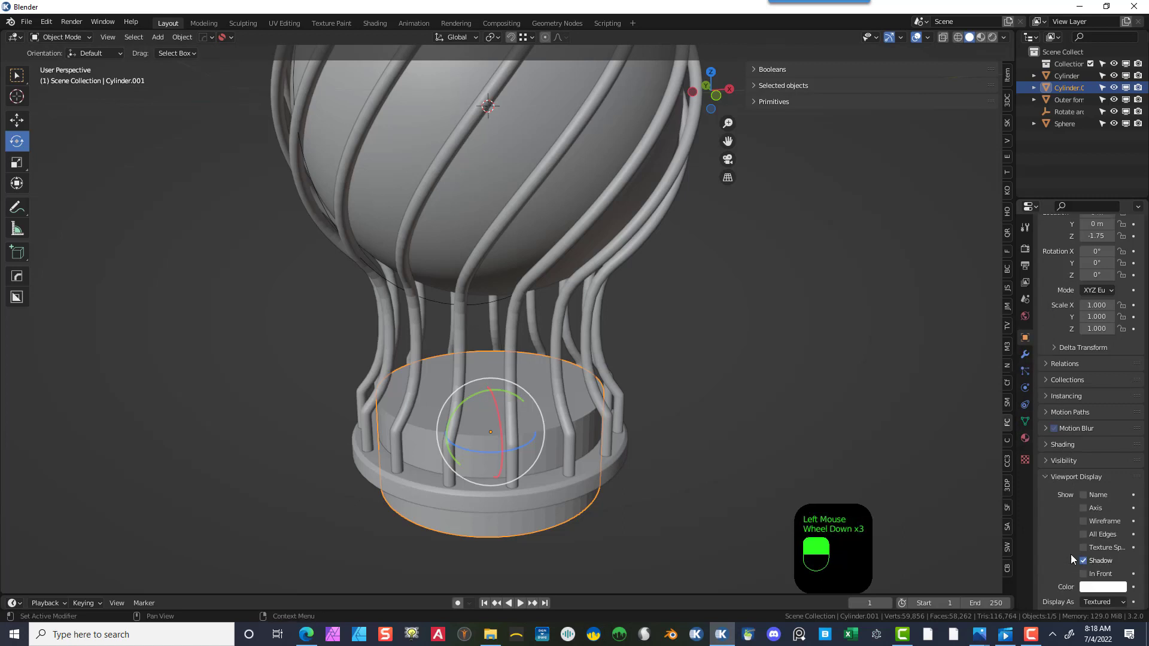
click(1085, 520)
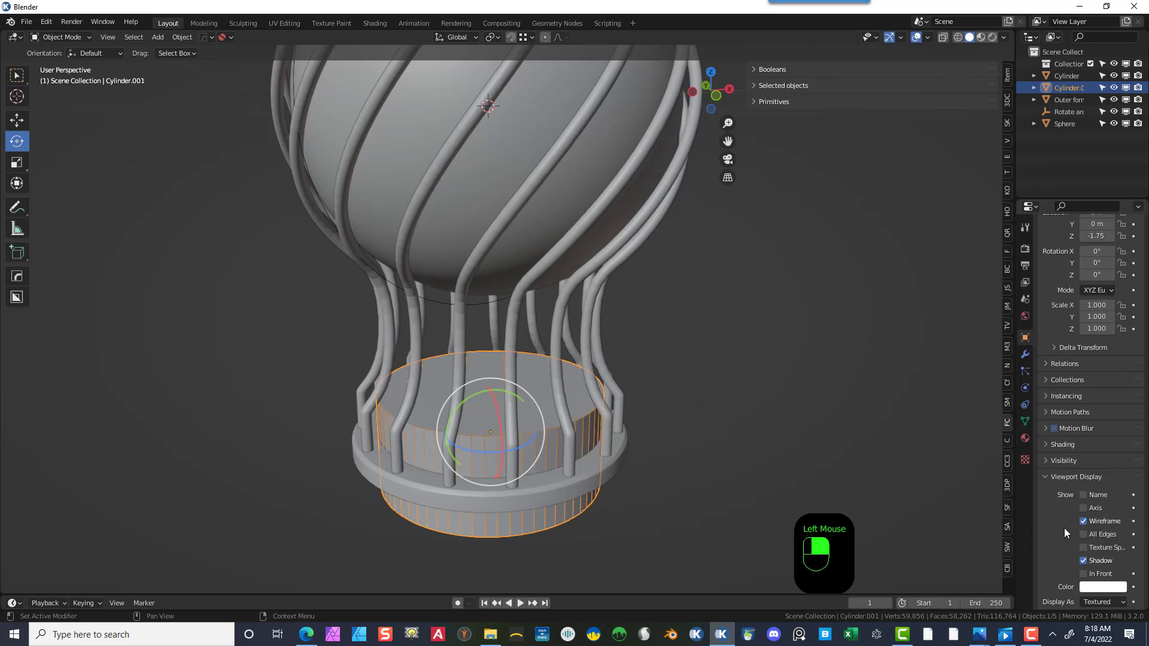
scroll(1066, 539, down, 2)
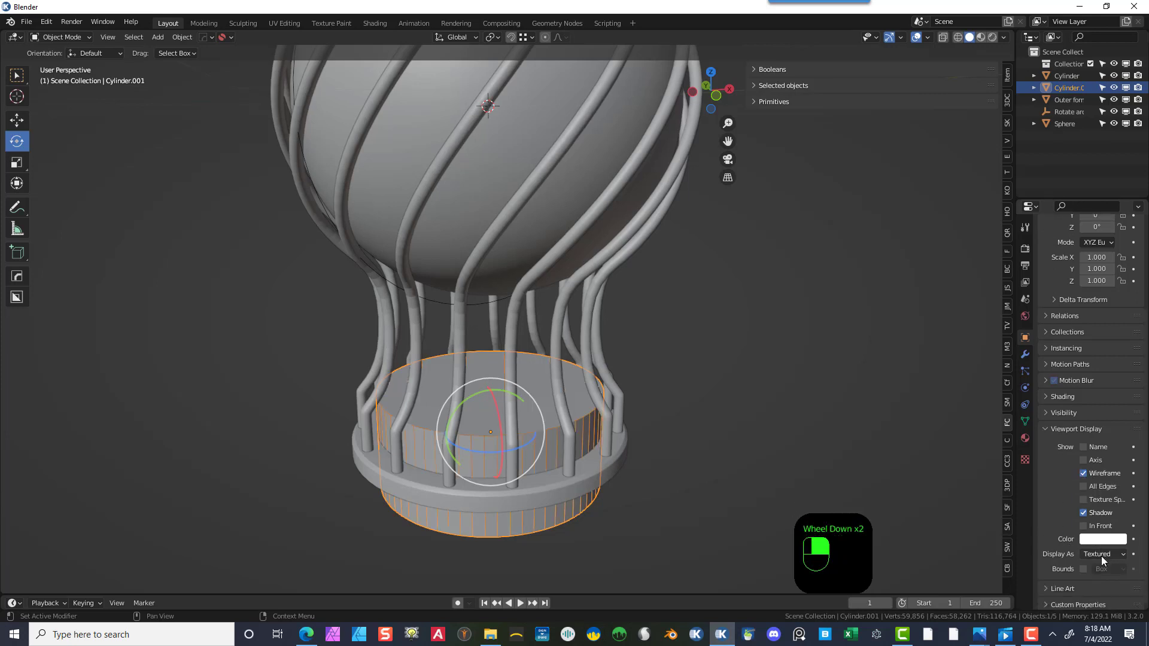
click(1100, 555)
click(1087, 526)
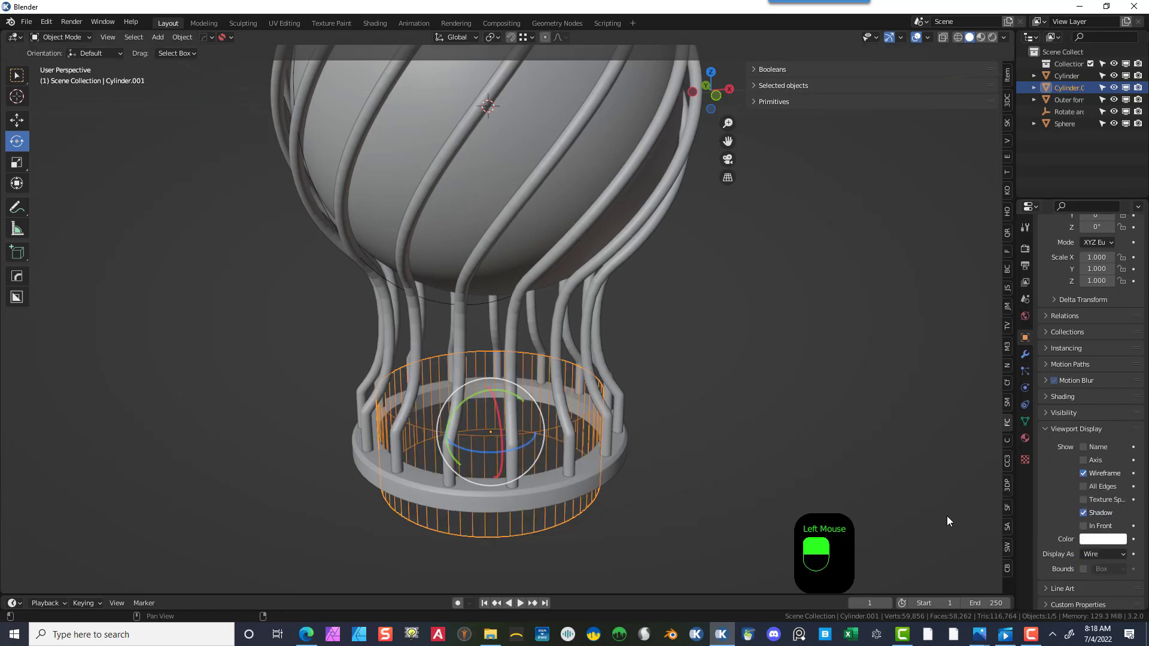
click(1083, 472)
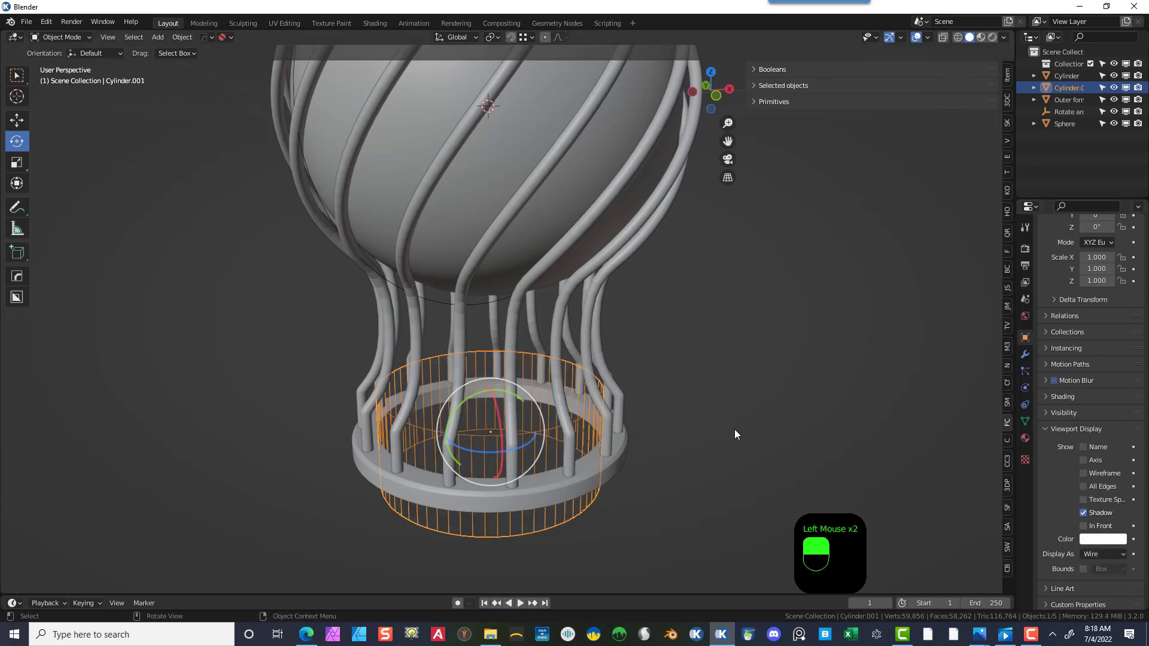
- Select the cutter cylinder and switch it into Edit Mode
click(579, 440)
scroll(626, 440, down, 1)
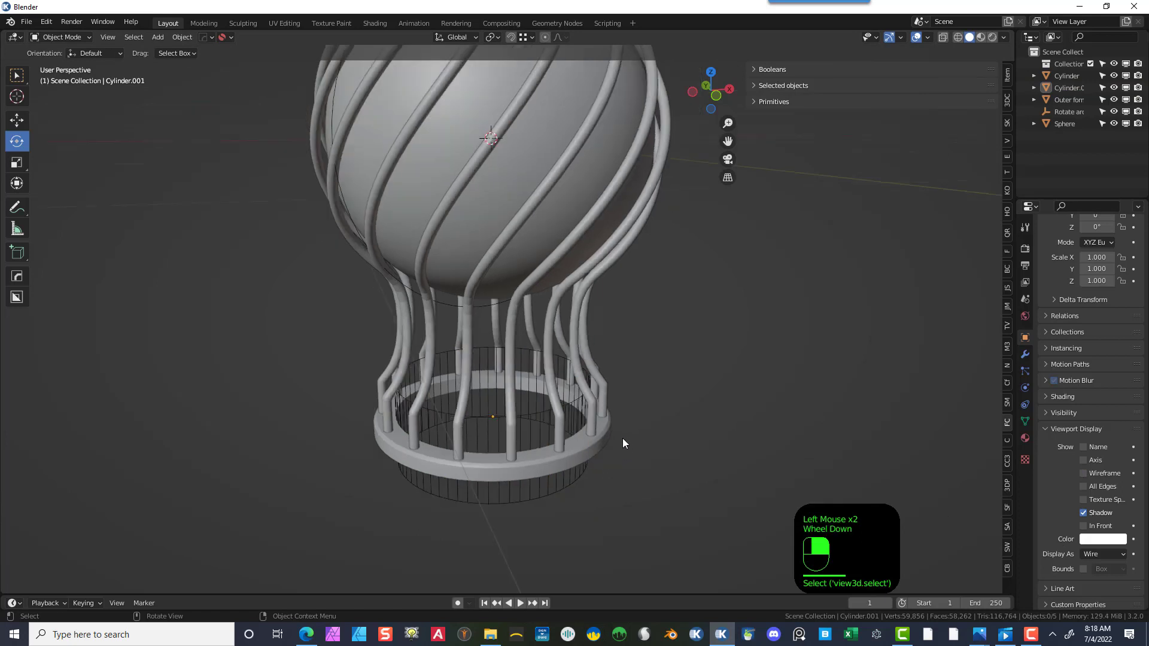
scroll(522, 501, up, 2)
scroll(544, 483, down, 1)
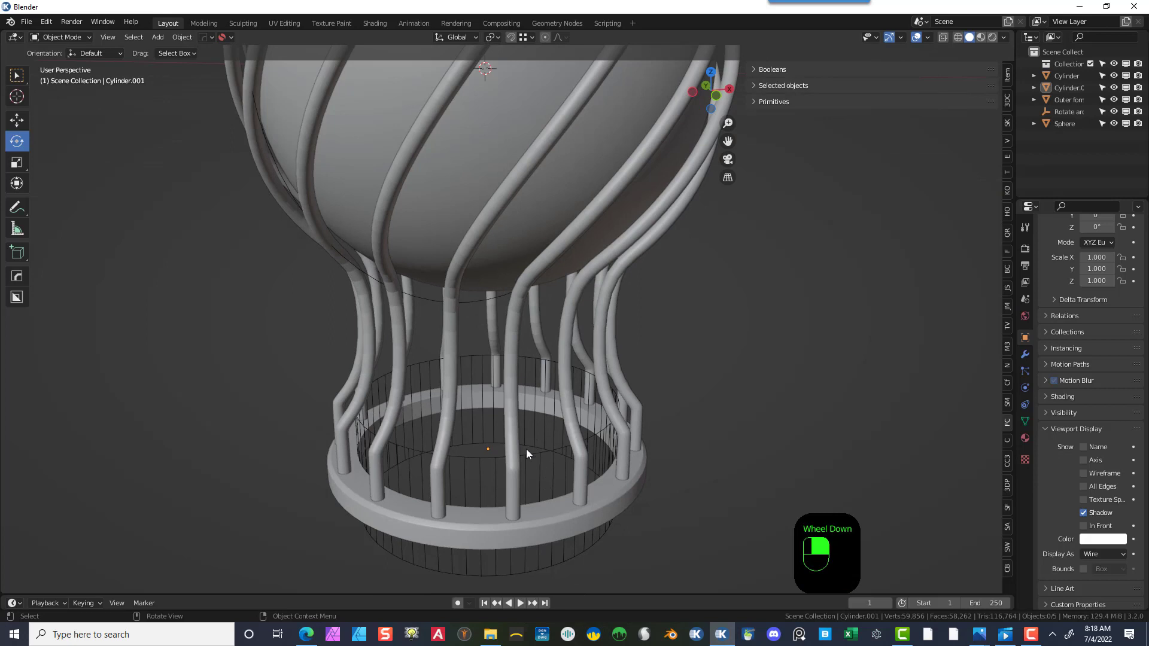
click(543, 468)
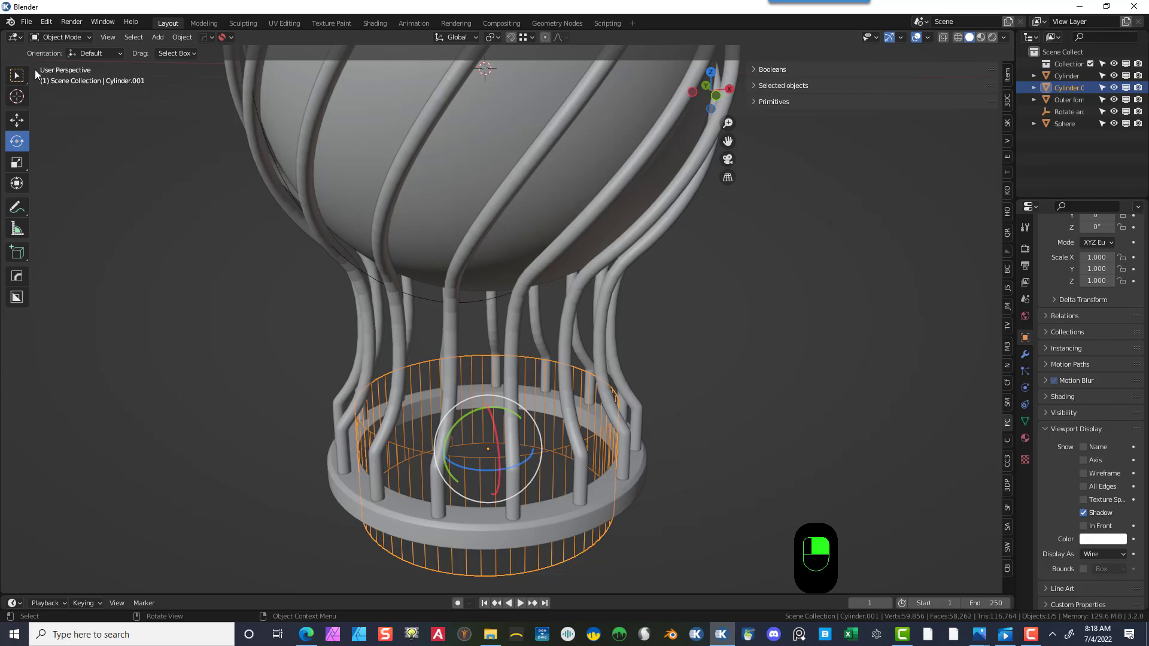
click(49, 38)
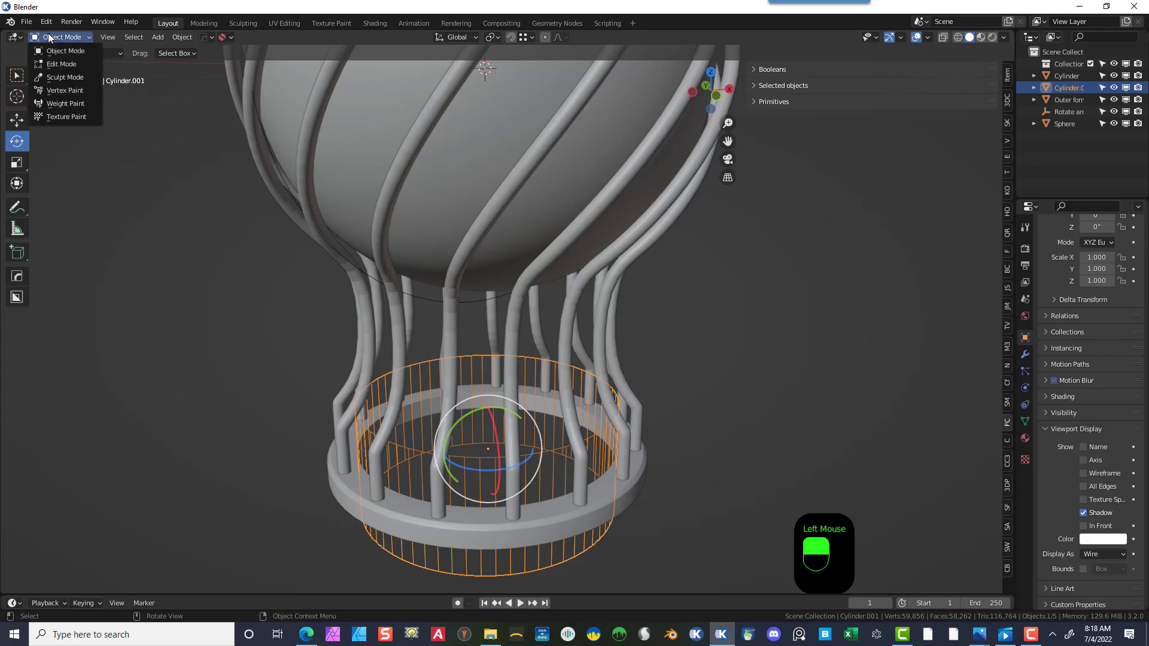
click(62, 64)
- Add a loop cut near the top of the cutter cylinder
click(16, 339)
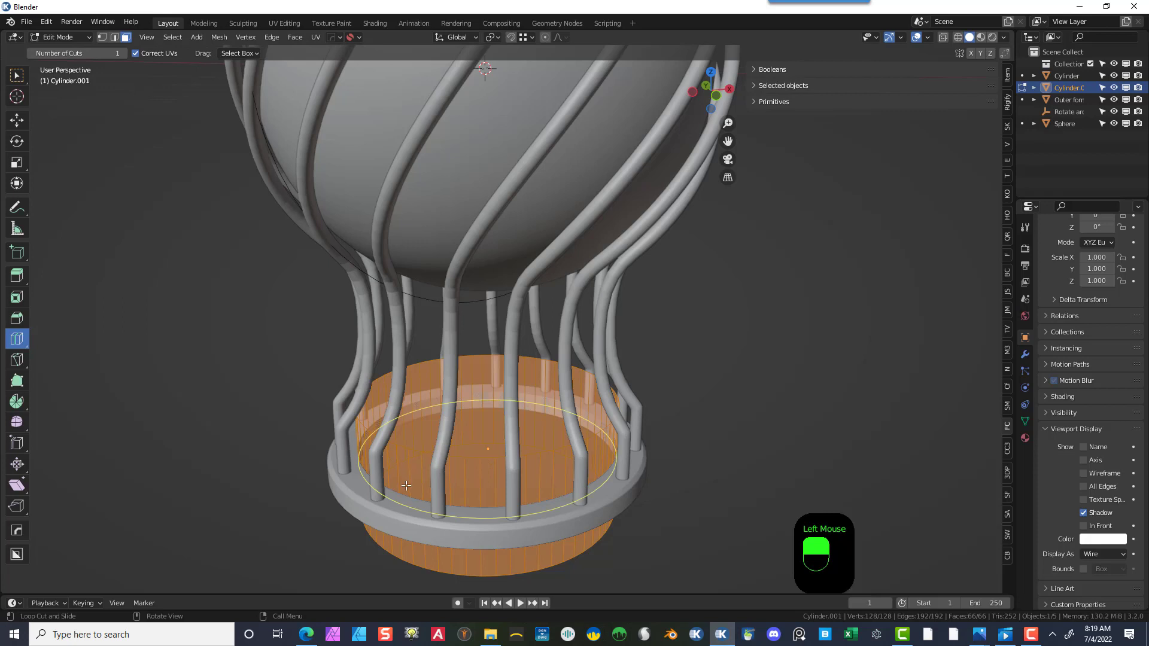
drag(406, 484, 407, 482)
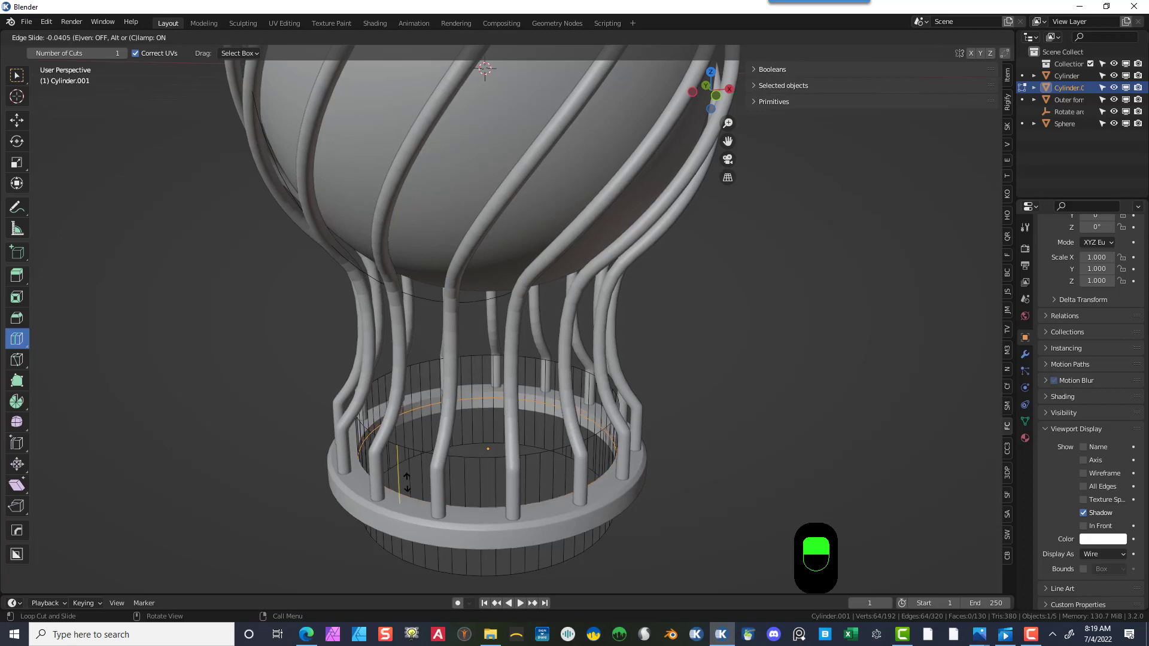
drag(407, 482, 406, 482)
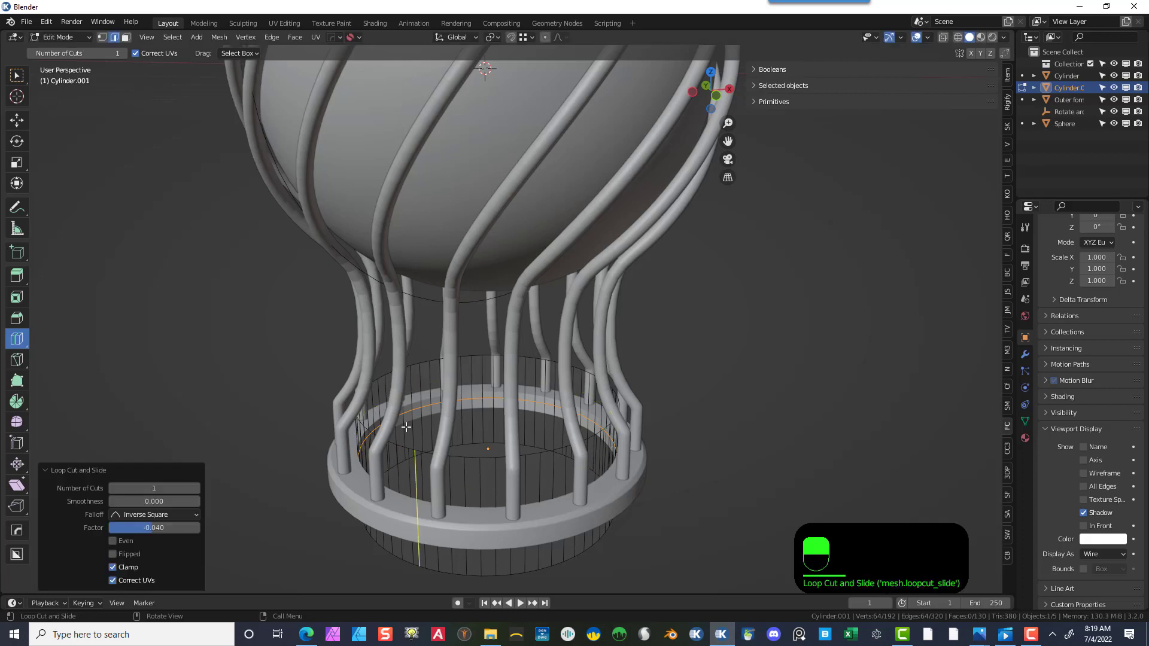
- Try moving the cutter's upper edge loop downward, then undo the move and deselect
click(19, 77)
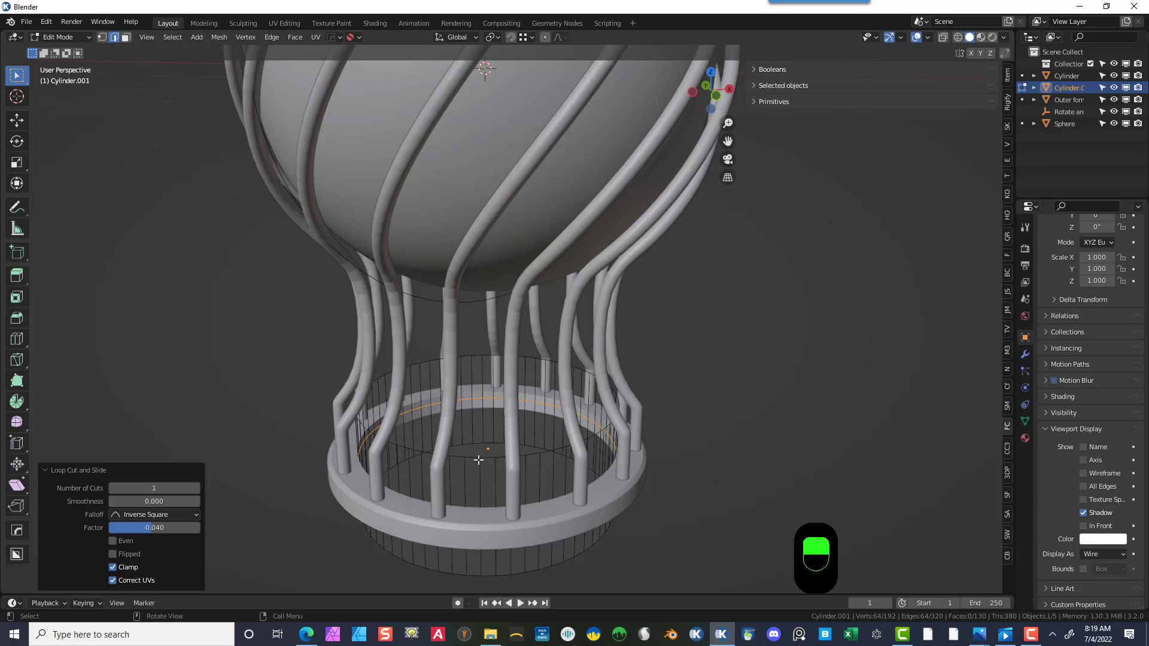
key(shift+alt)
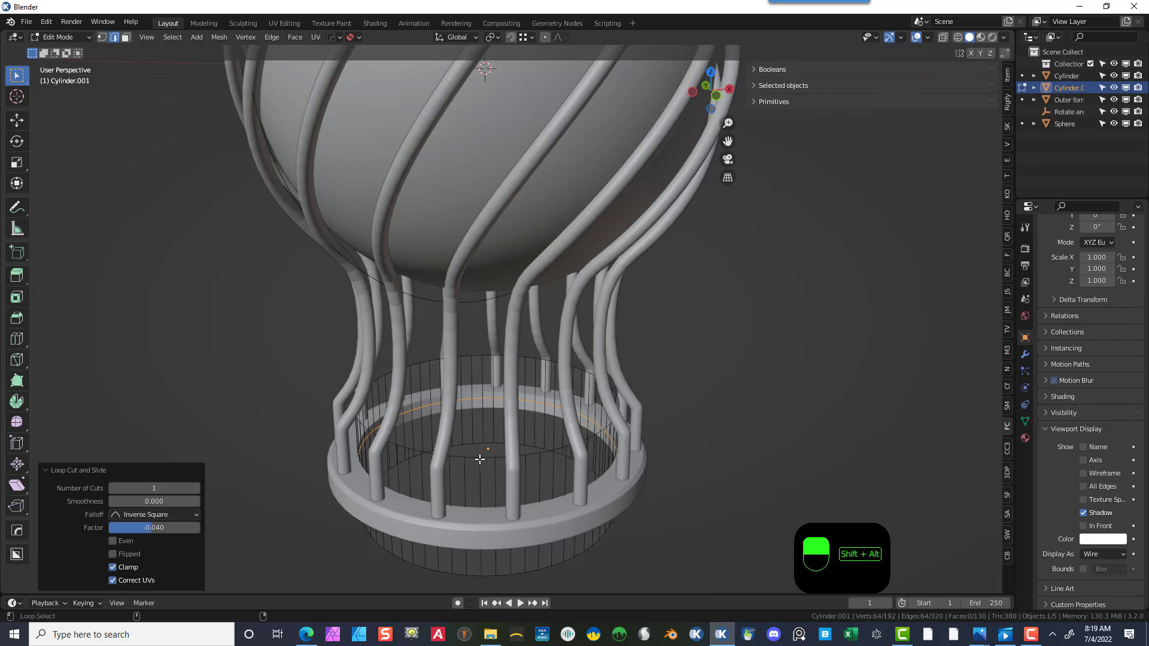
alt+shift+click(474, 459)
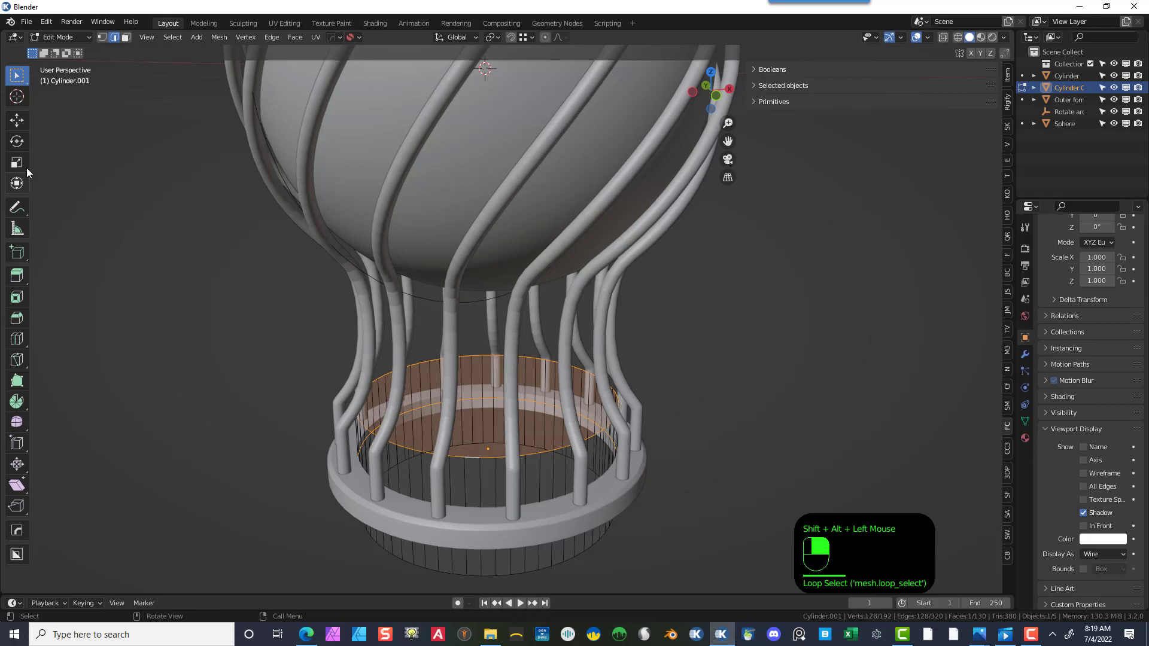
click(16, 120)
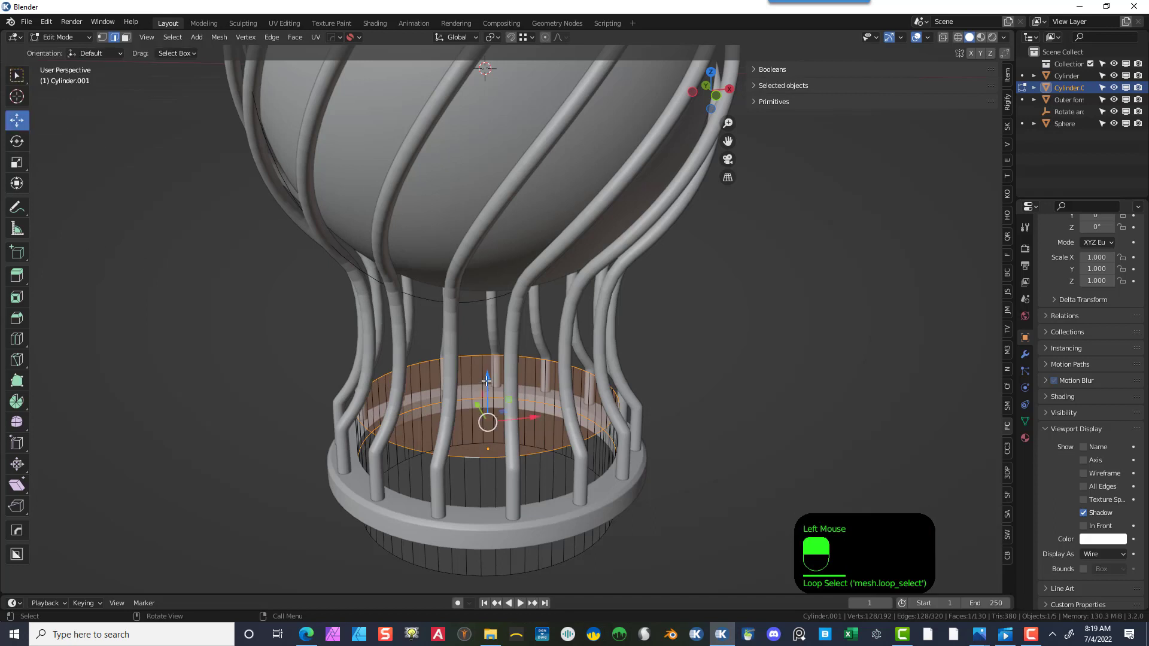
drag(488, 377, 489, 412)
key(ctrl+z)
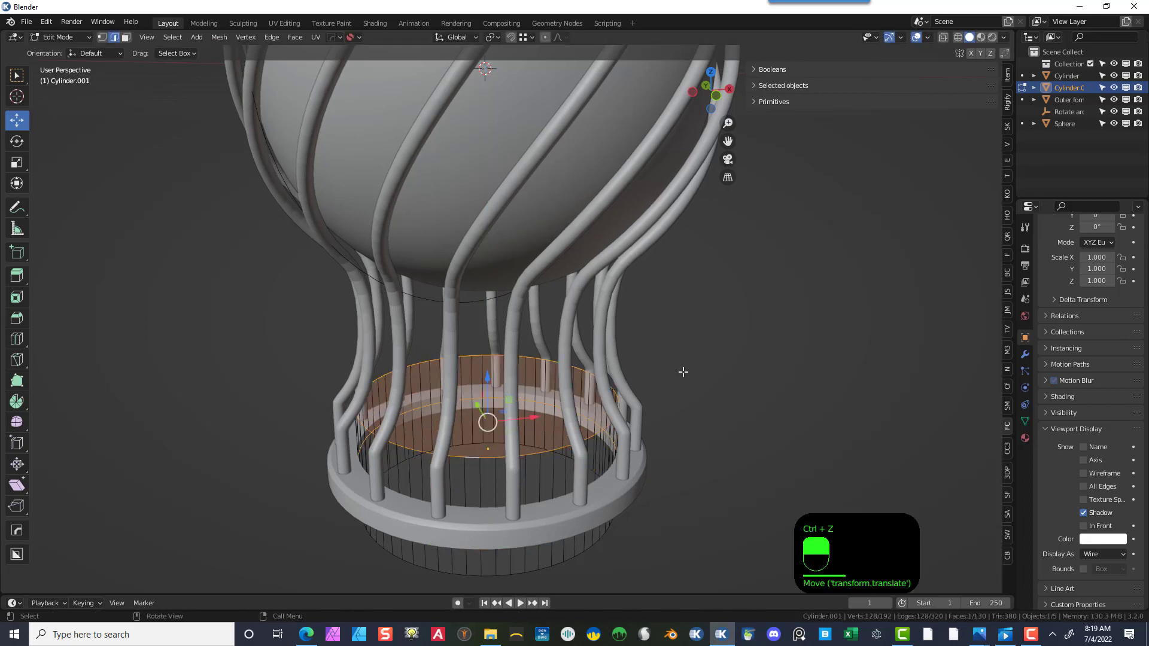
click(593, 446)
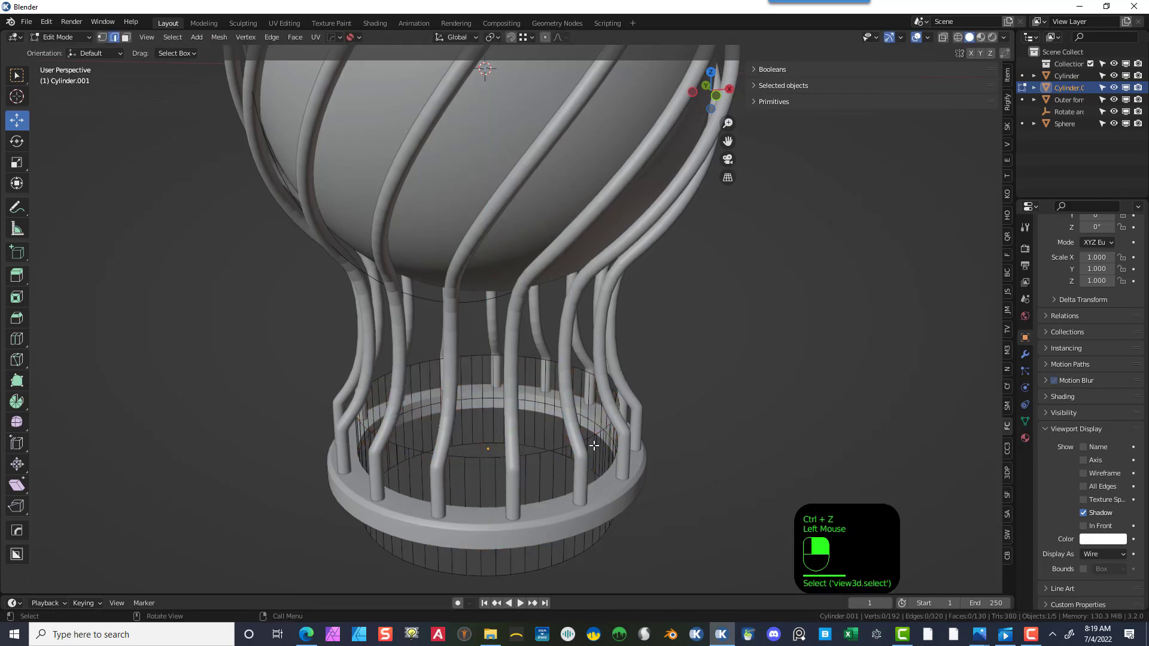
alt+click(488, 456)
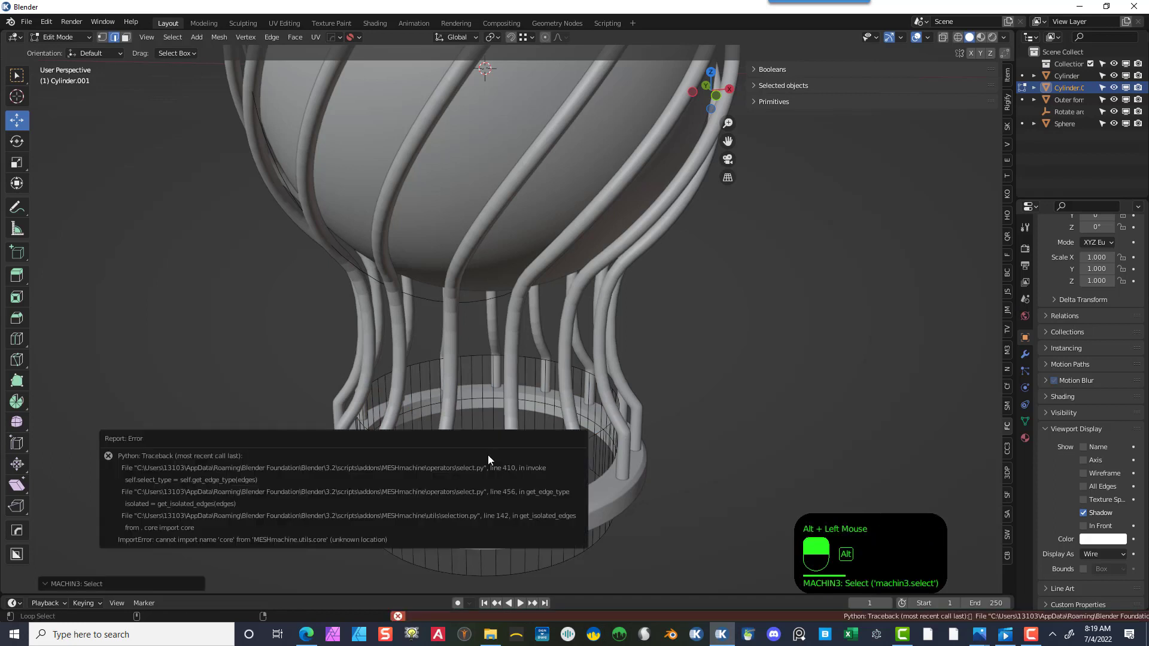
- Select the cutter's top edge loop, move it down 0.1871 m on Z and scale it to 1.054
alt+shift+click(593, 436)
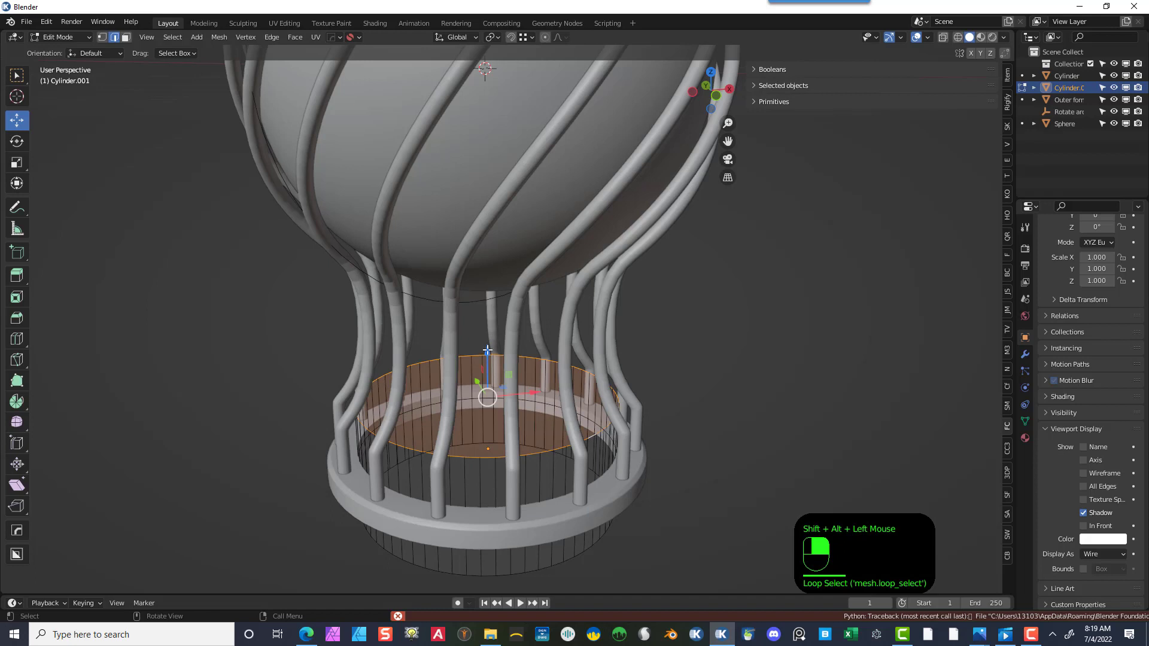
drag(489, 352, 493, 390)
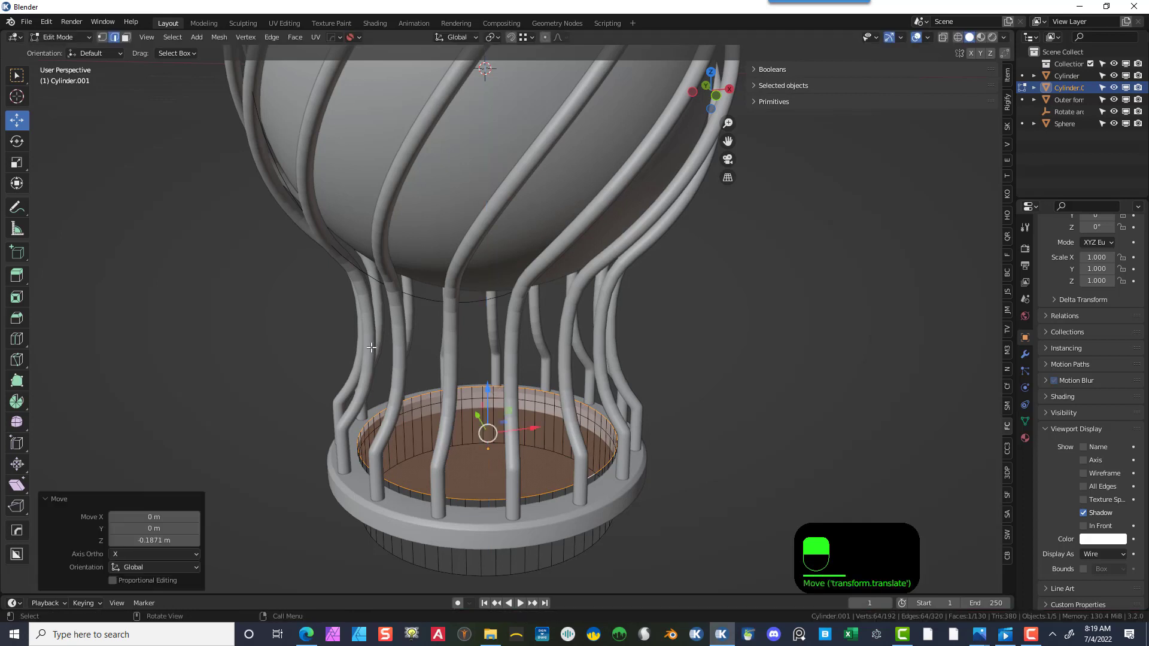
key(s)
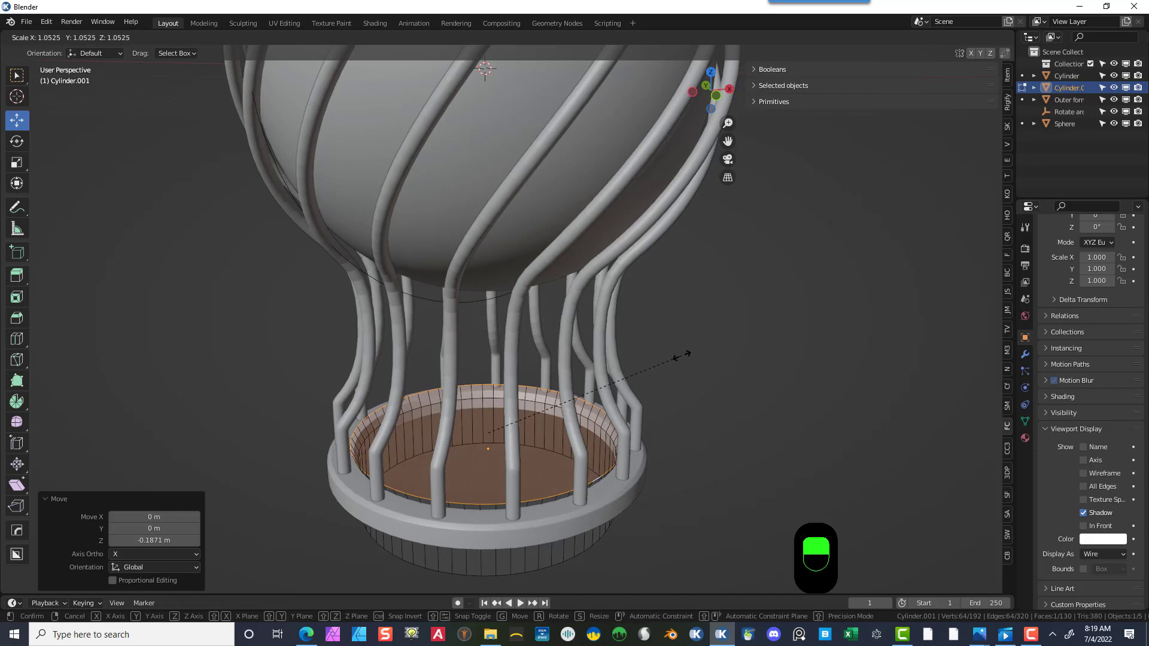
click(682, 355)
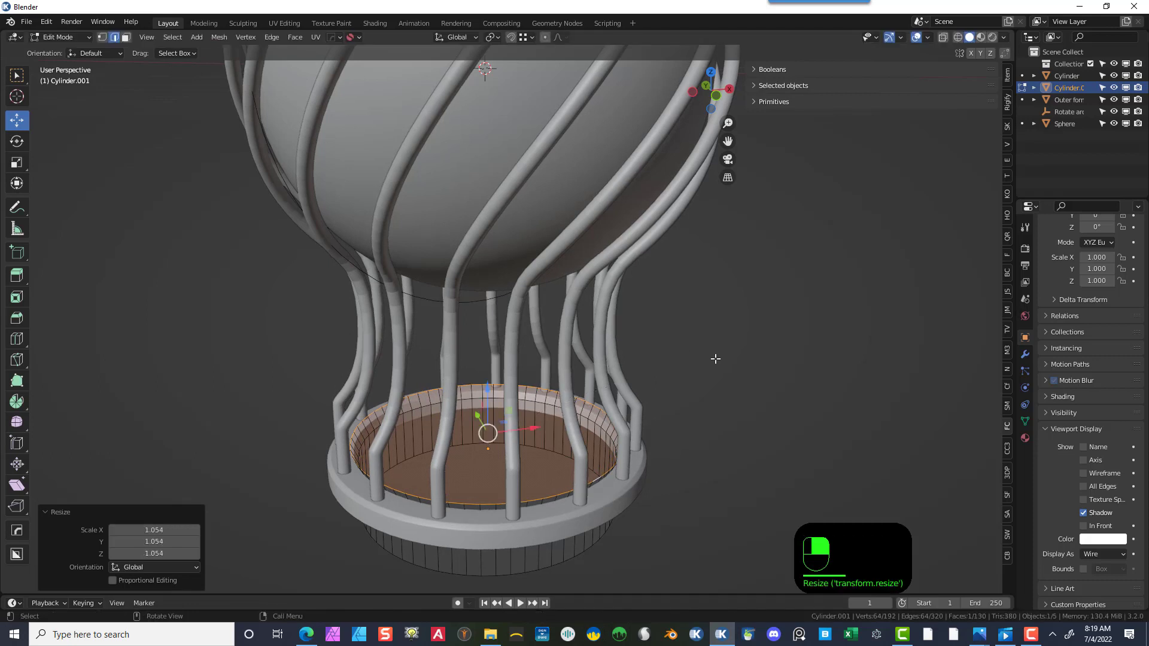
click(721, 358)
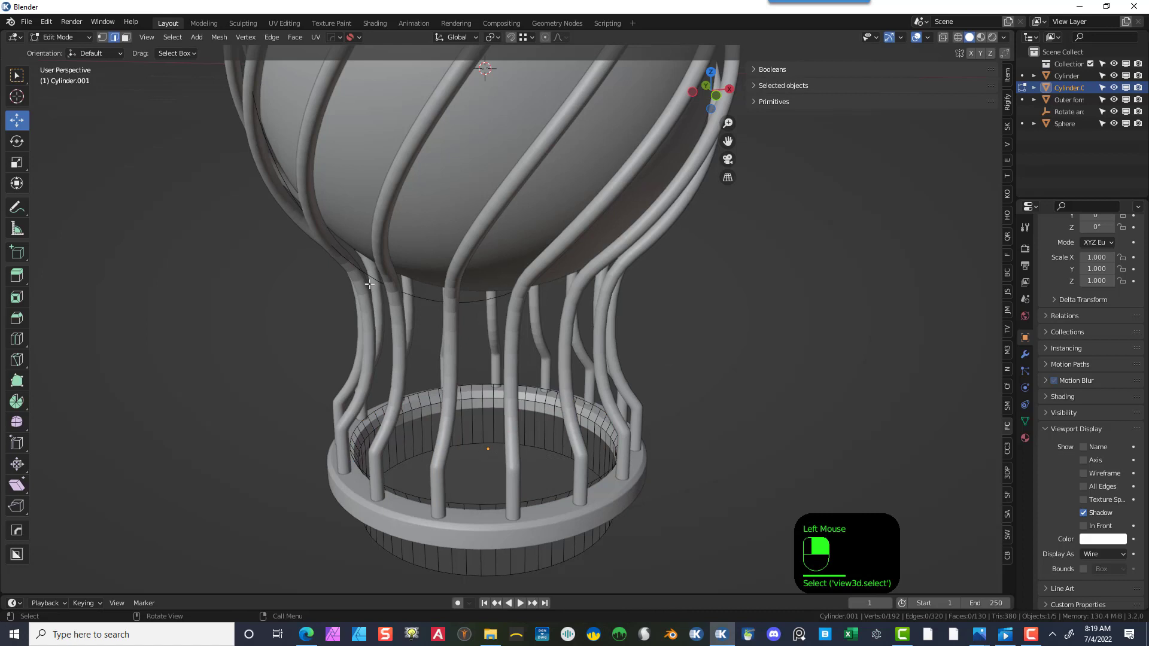
- Return to Object Mode and apply the Boolean modifier on the base cylinder
click(60, 37)
click(65, 51)
click(325, 499)
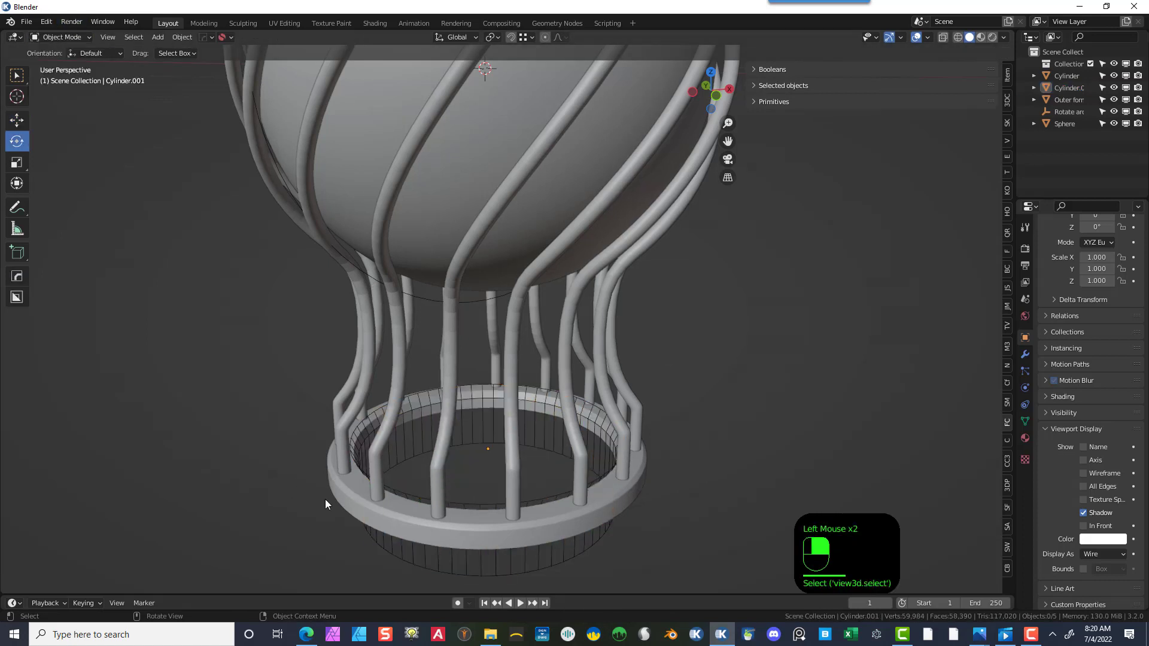
click(354, 490)
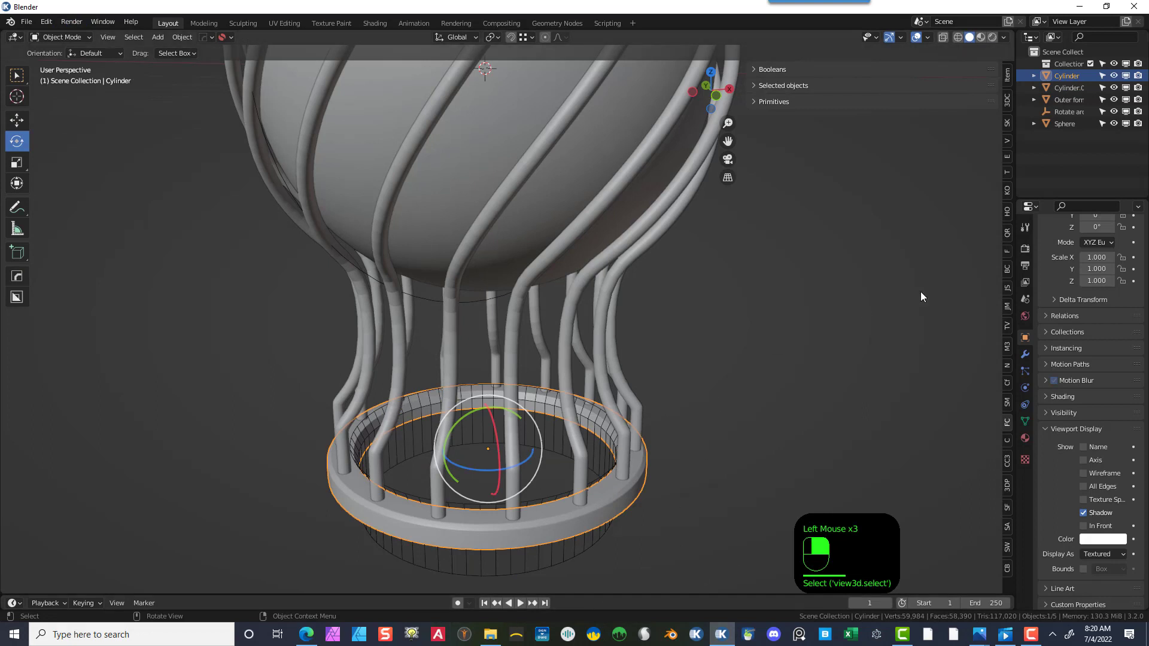
click(1023, 356)
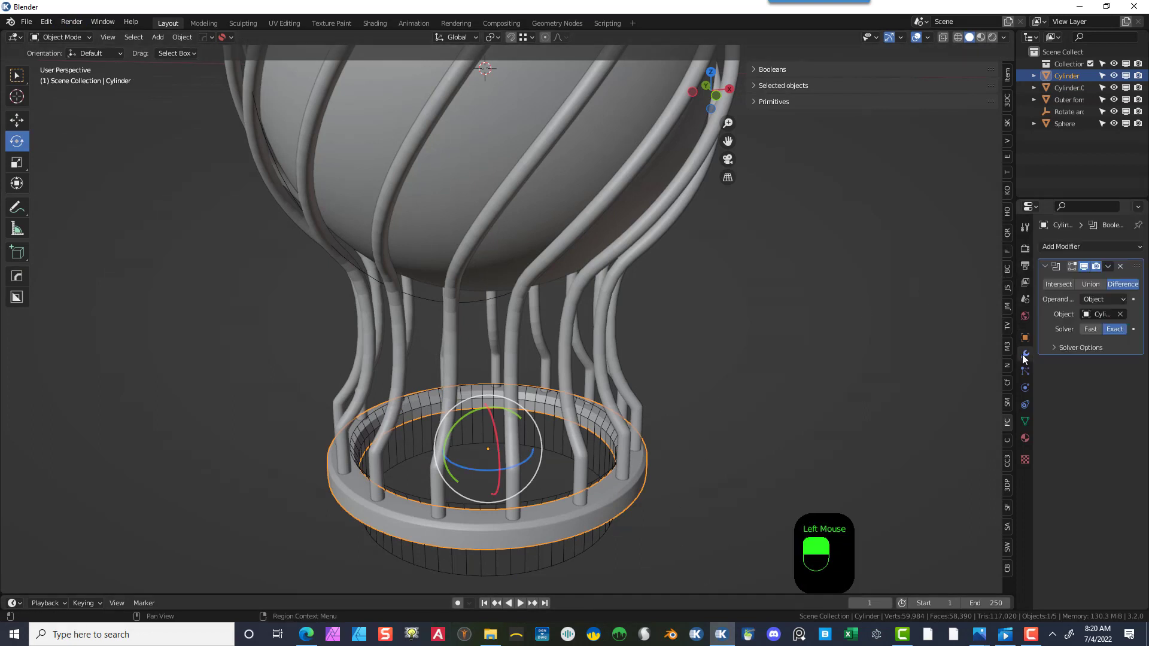
click(1107, 266)
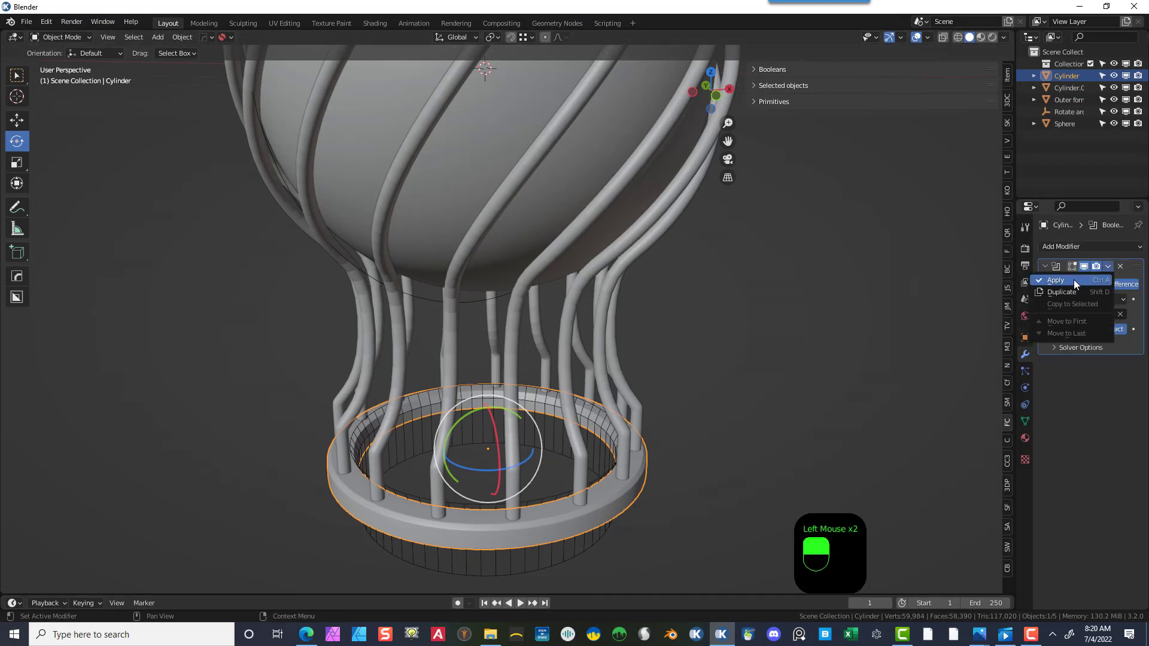
click(1074, 279)
- Select and delete the cutter cylinder
click(759, 417)
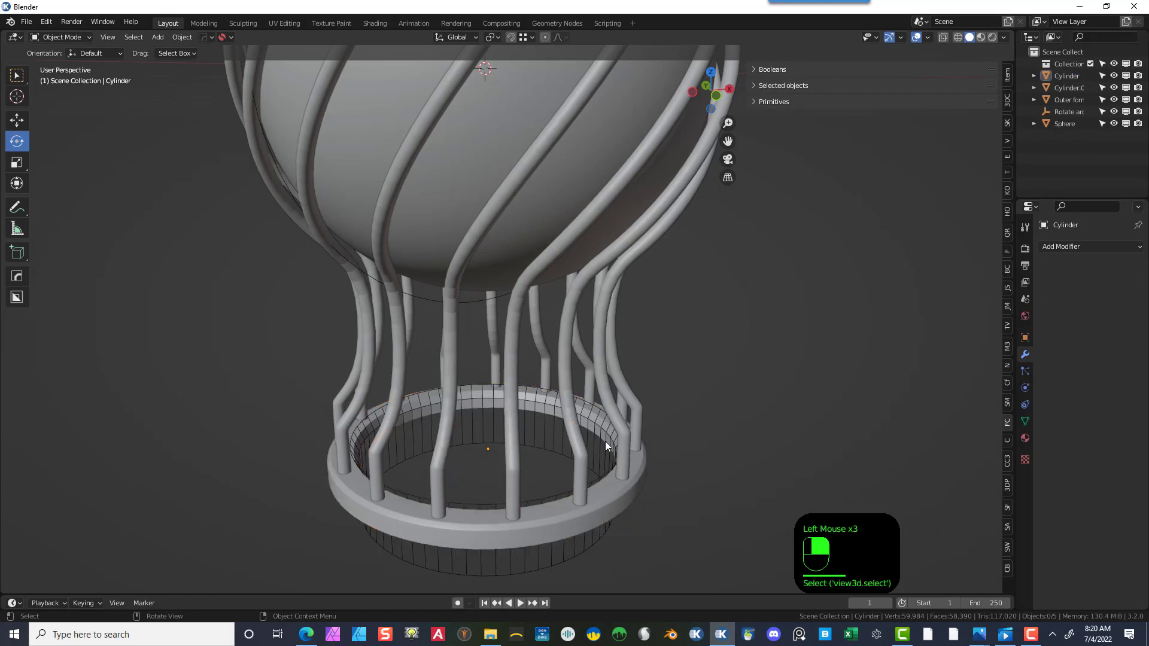
click(551, 451)
key(Delete)
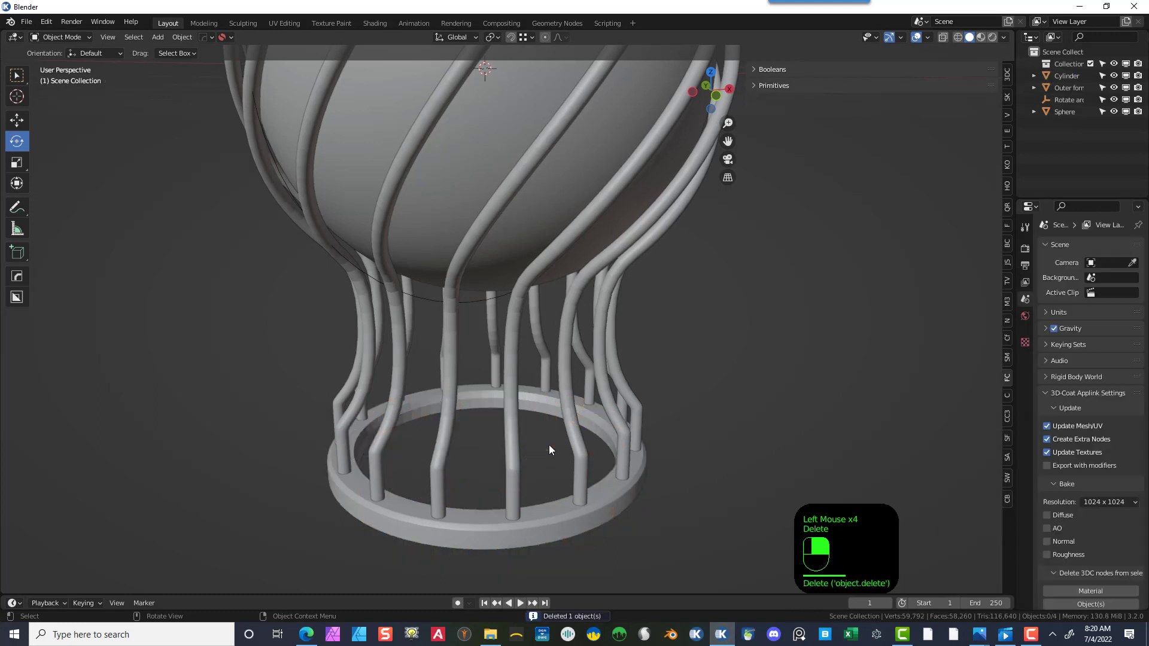
- Shade the base cylinder smooth and enable Auto Smooth at 30°
click(421, 397)
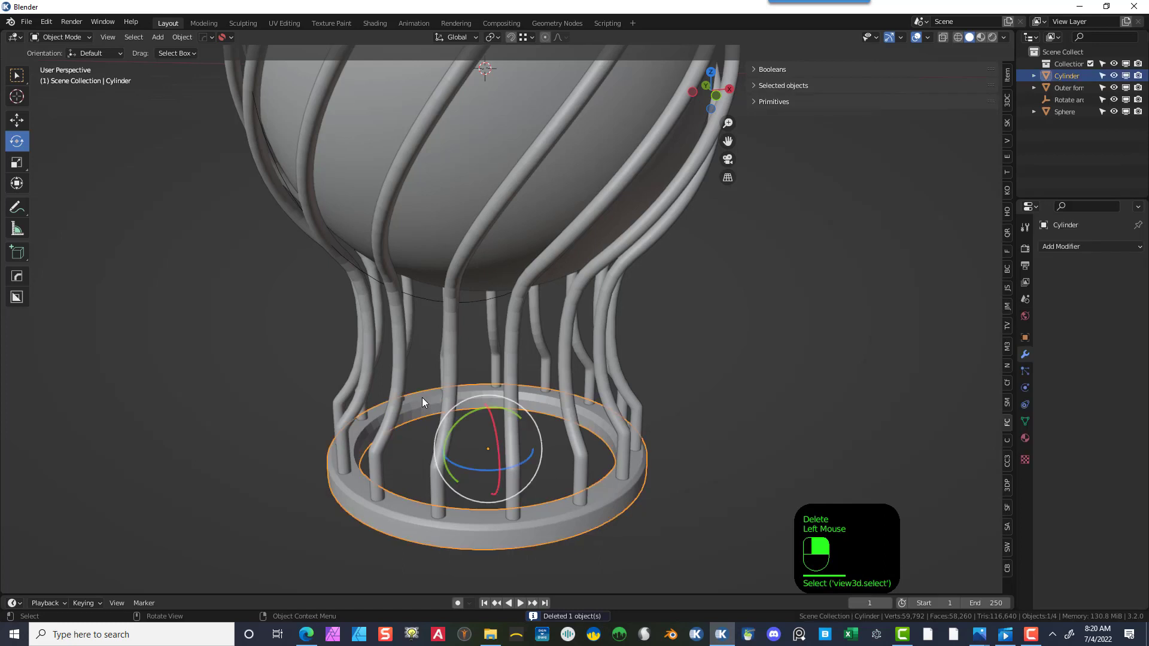
right_click(422, 396)
click(408, 367)
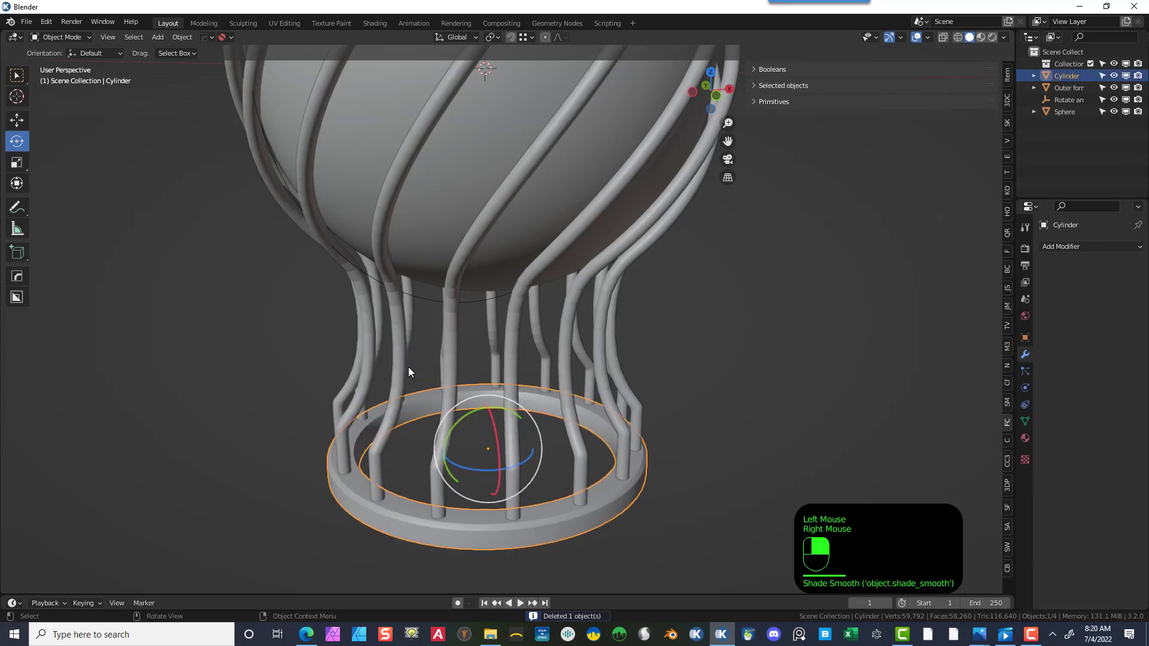
click(1023, 420)
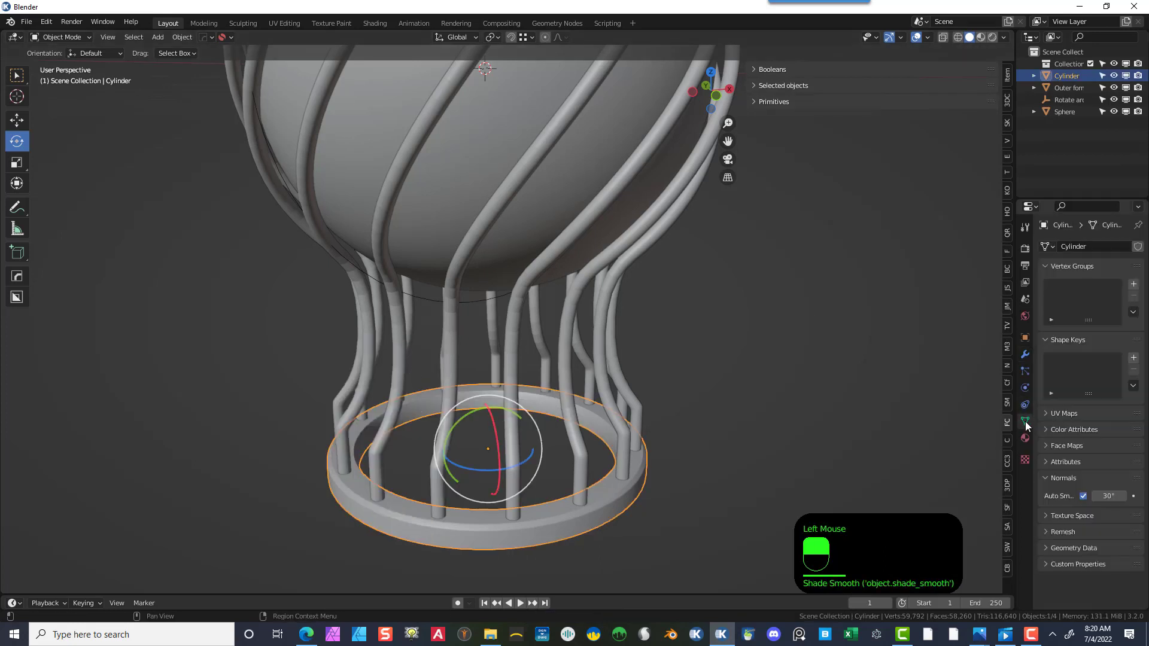
click(1083, 496)
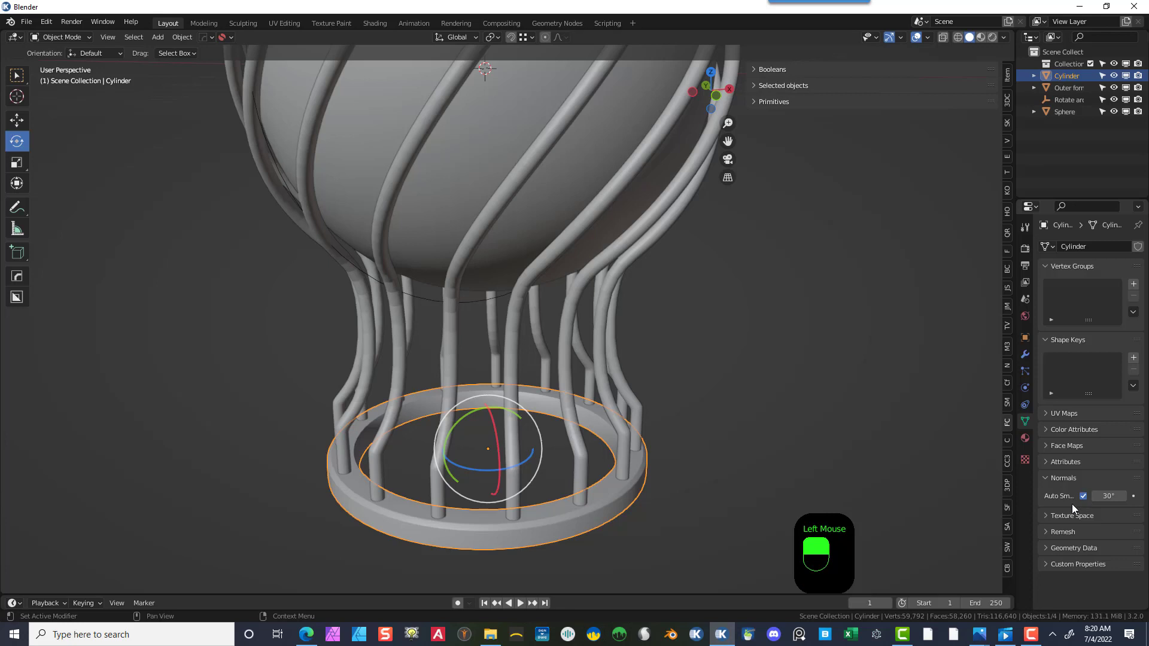
- Zoom in and out to inspect the finished base under the vase
click(698, 425)
click(558, 504)
scroll(565, 462, down, 3)
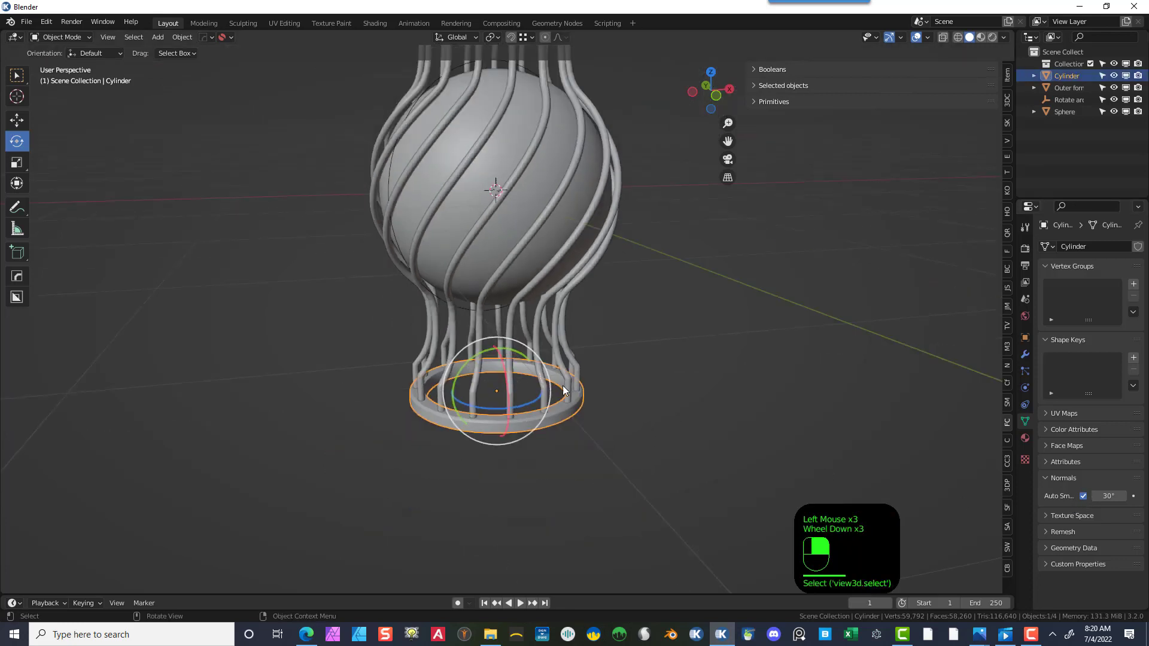
scroll(562, 389, down, 1)
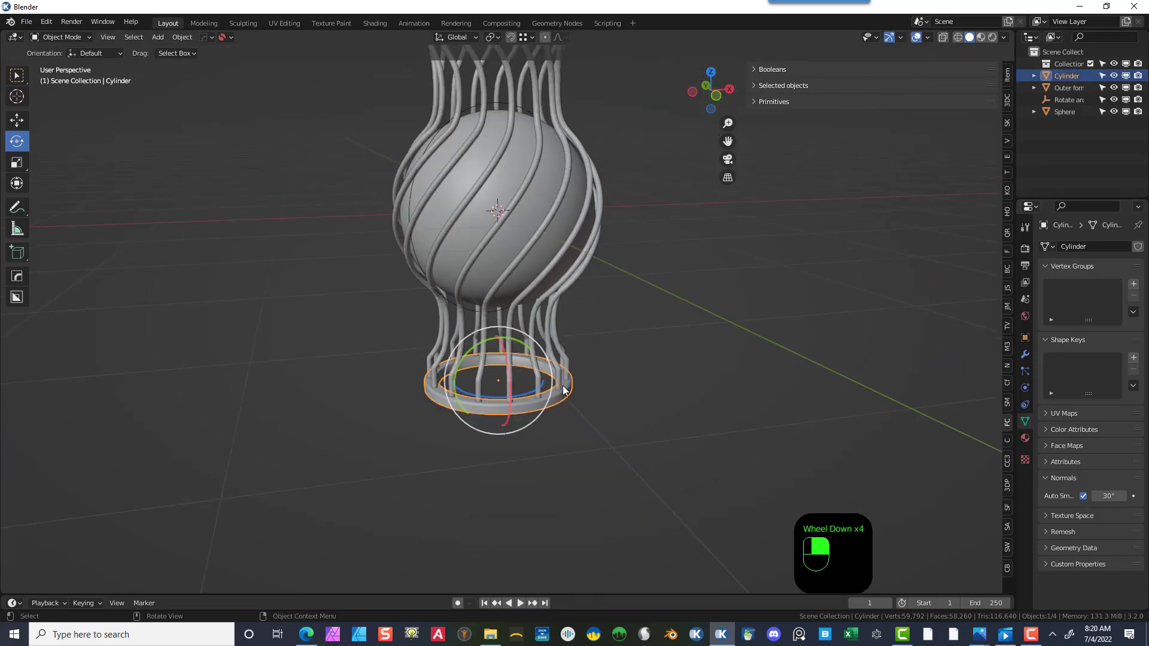
scroll(580, 400, down, 1)
scroll(580, 398, up, 3)
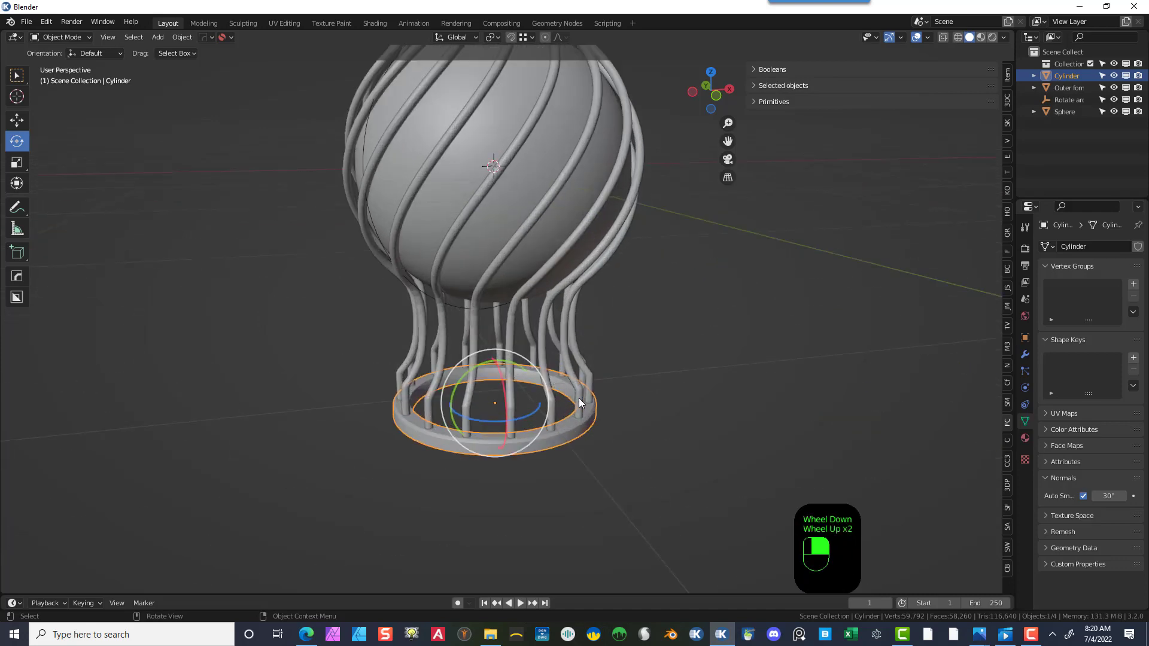
scroll(581, 479, up, 2)
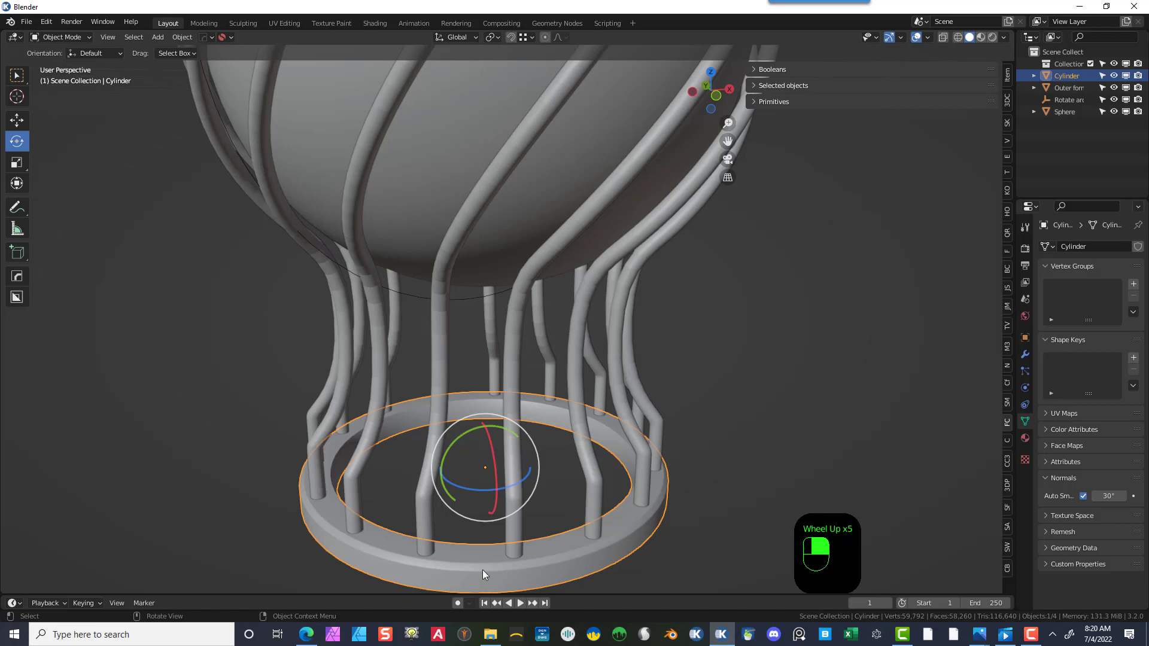
click(741, 385)
click(576, 545)
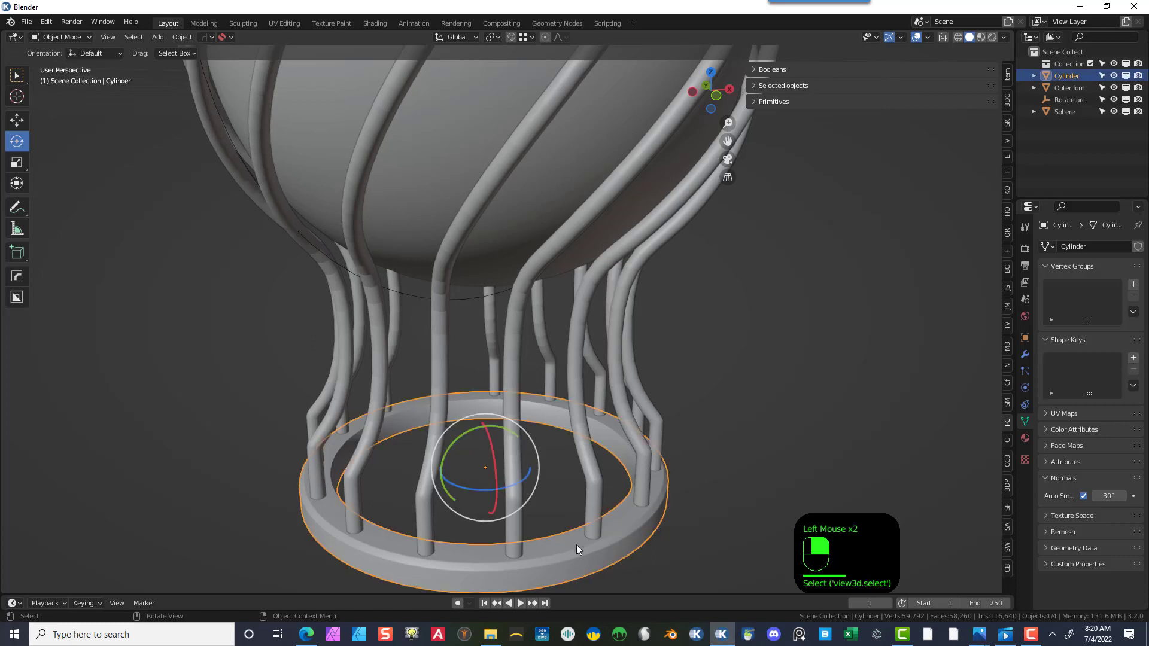
scroll(576, 544, down, 4)
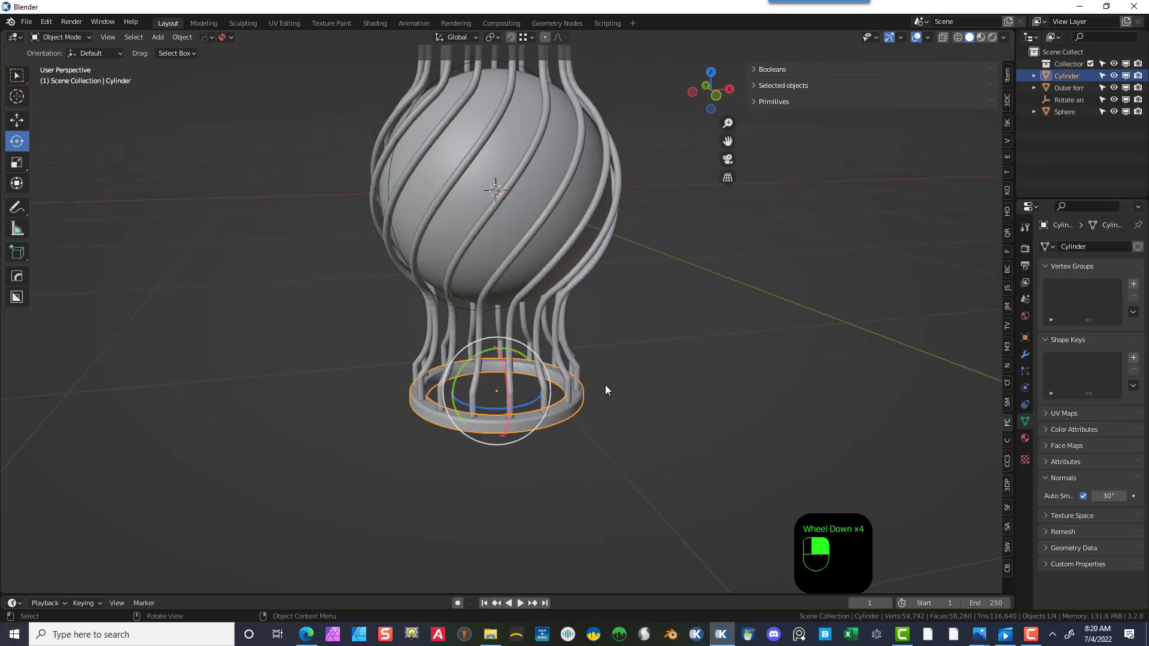
- Duplicate the base cylinder and move the copy straight up to the top of the vase
key(shift+d)
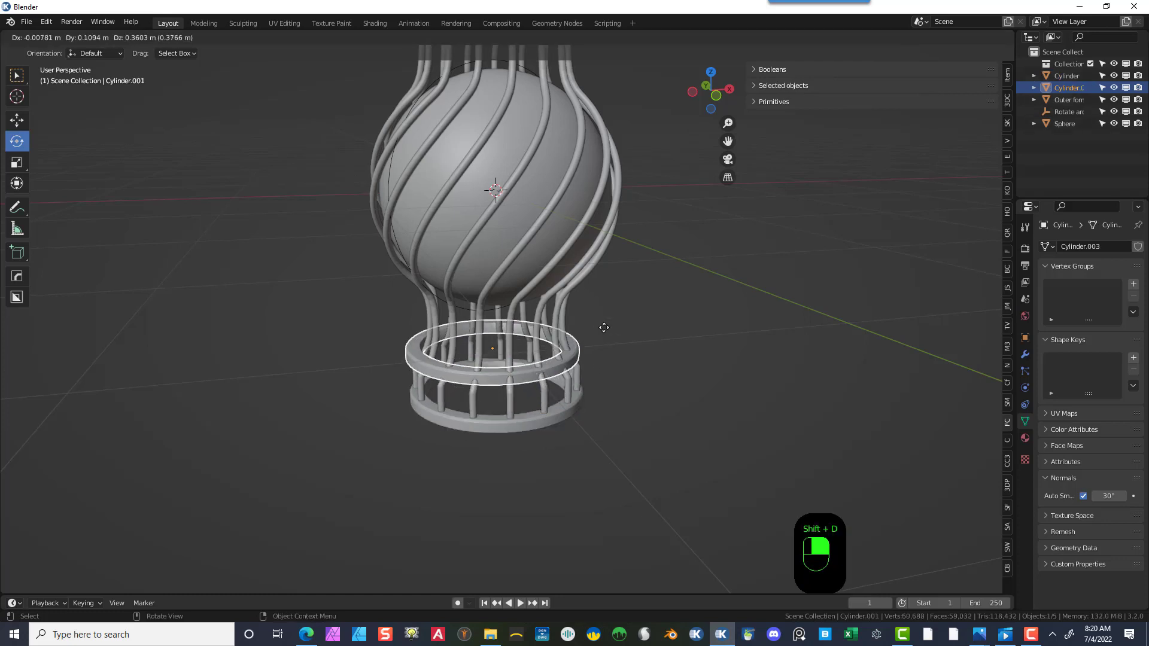
right_click(541, 213)
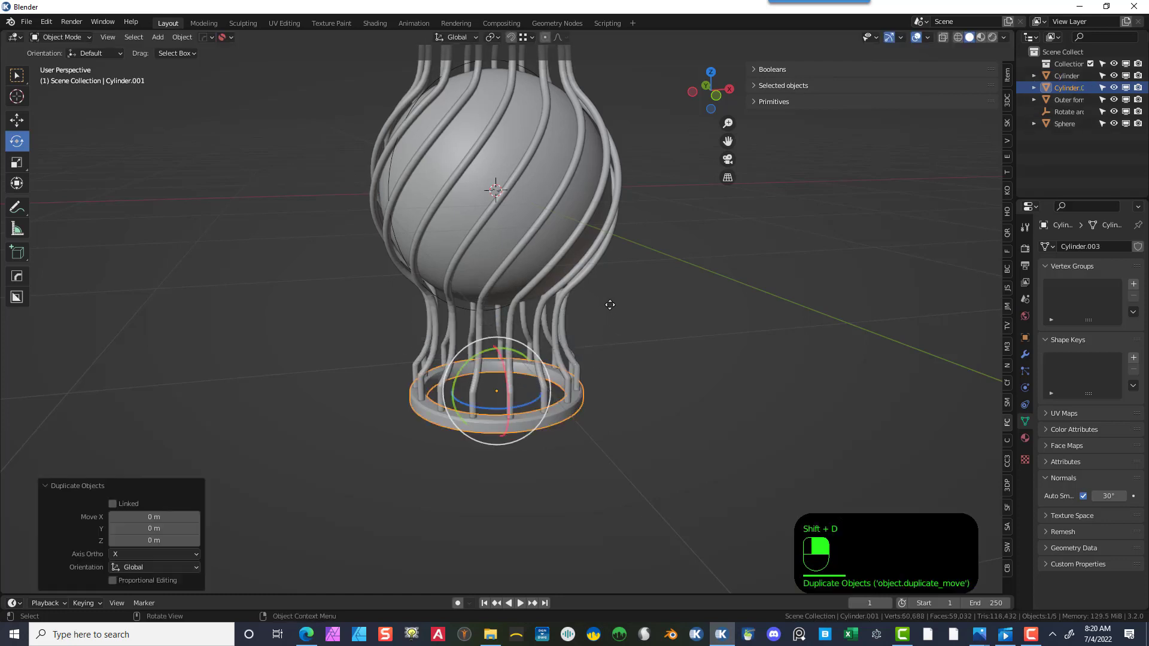
click(20, 122)
drag(496, 346, 479, 528)
scroll(665, 477, down, 2)
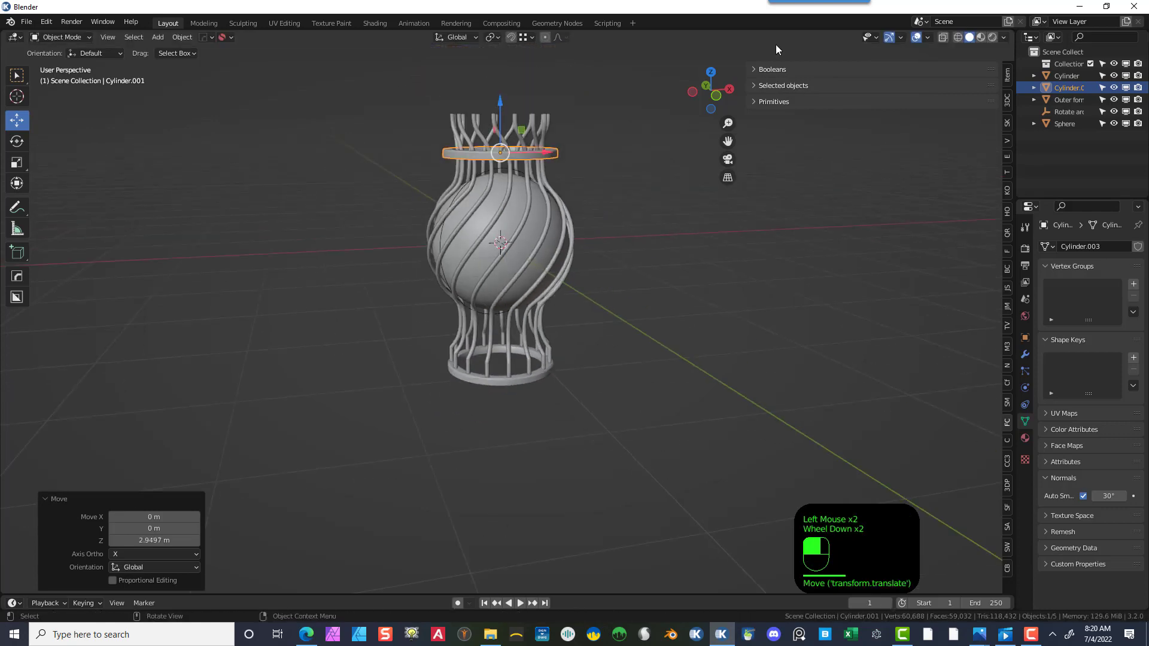
- In side view, lower the duplicated ring so it rests on the top ends of the bars
key(KP_3)
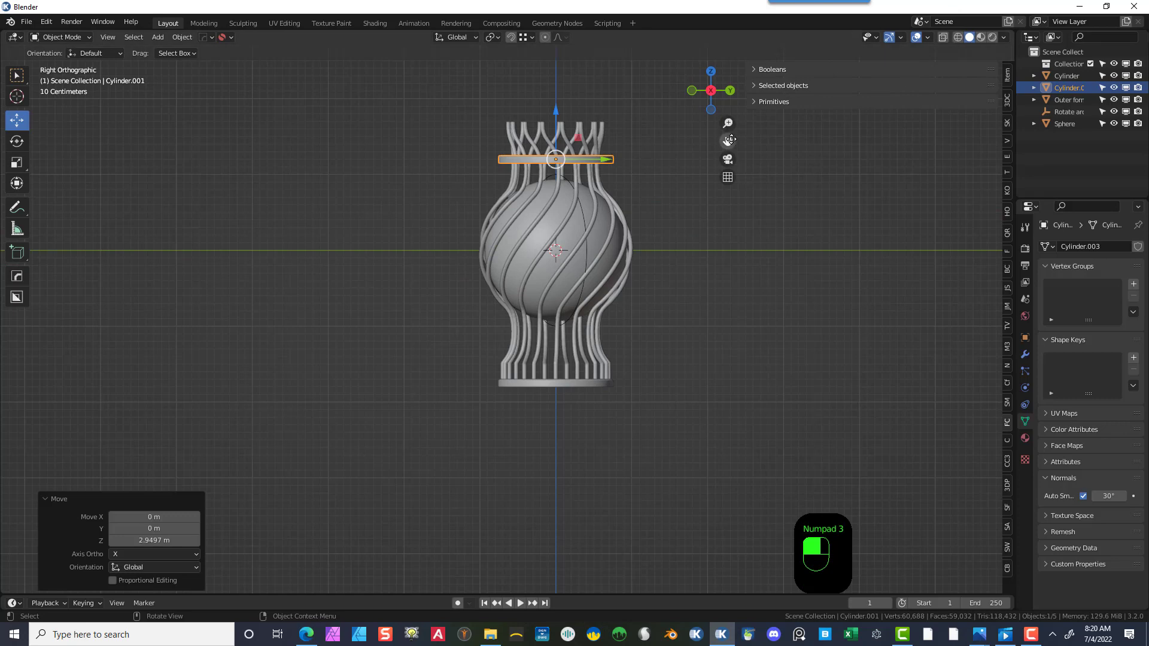
scroll(697, 226, up, 2)
scroll(697, 226, up, 2)
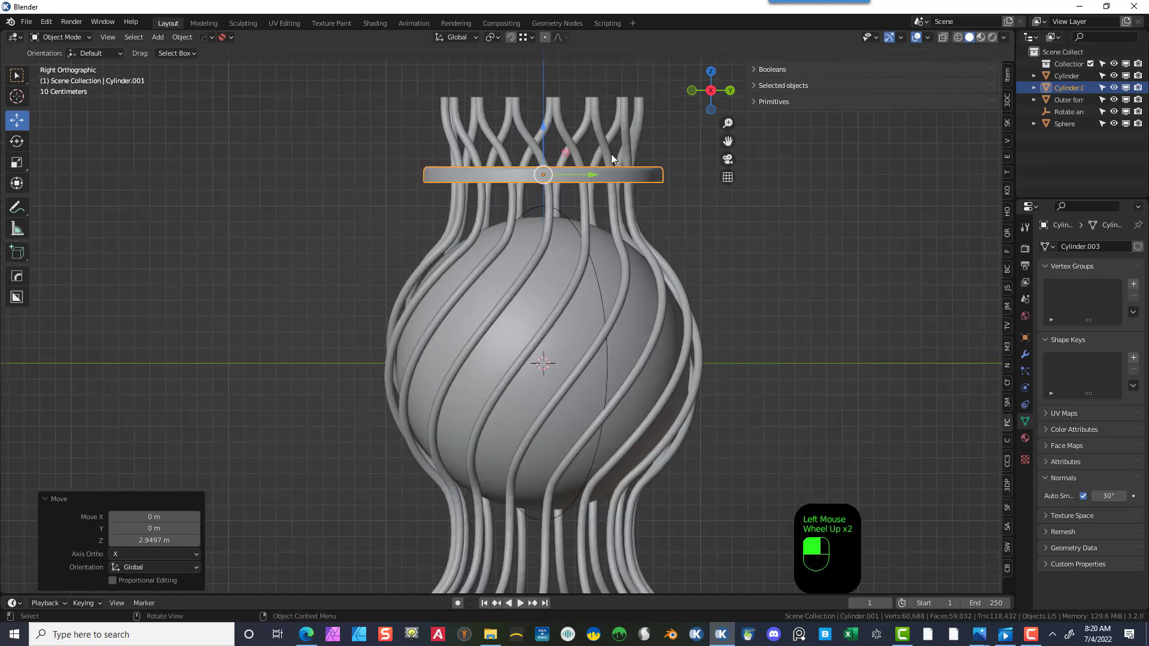
click(541, 128)
click(540, 126)
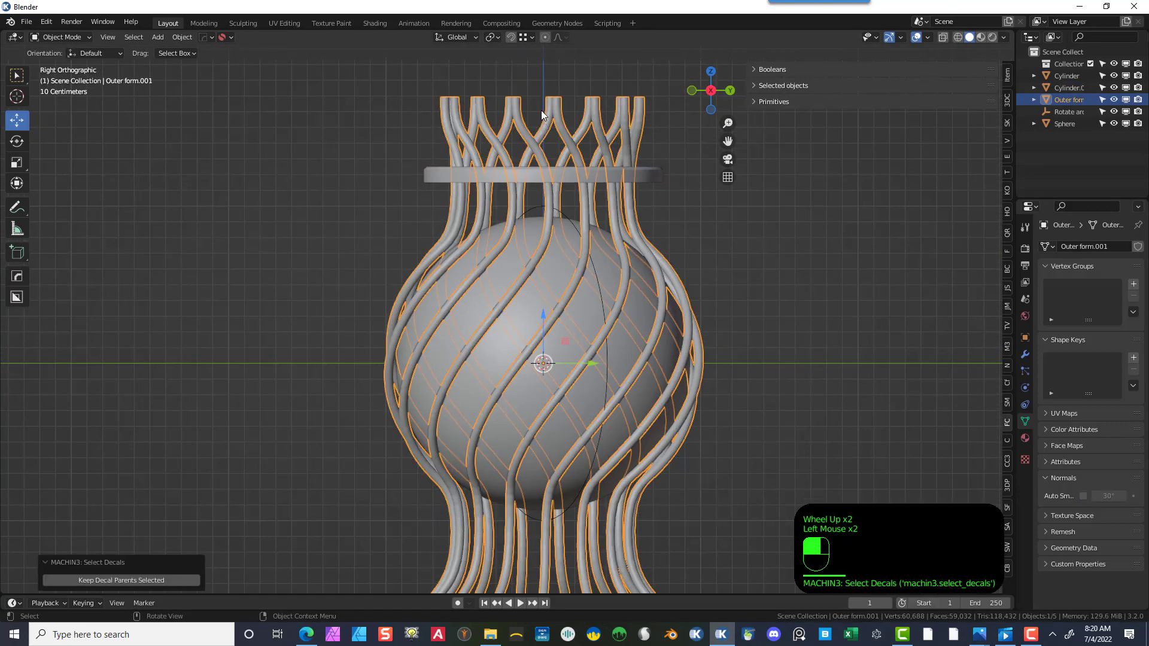
click(669, 146)
click(645, 176)
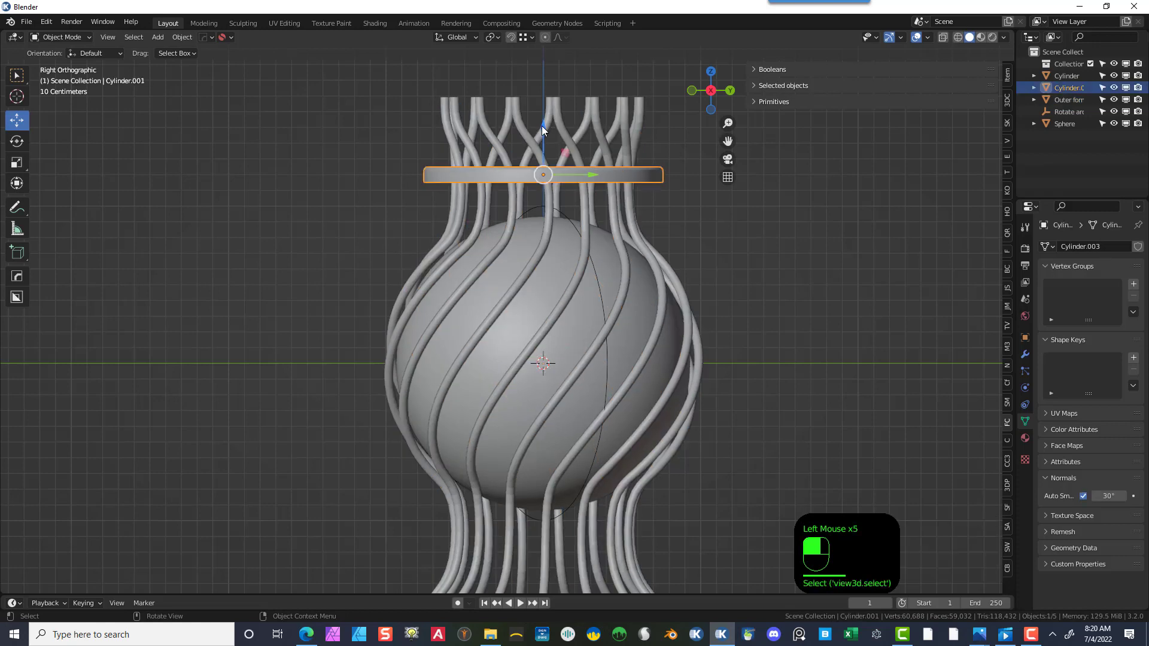
drag(541, 125, 541, 44)
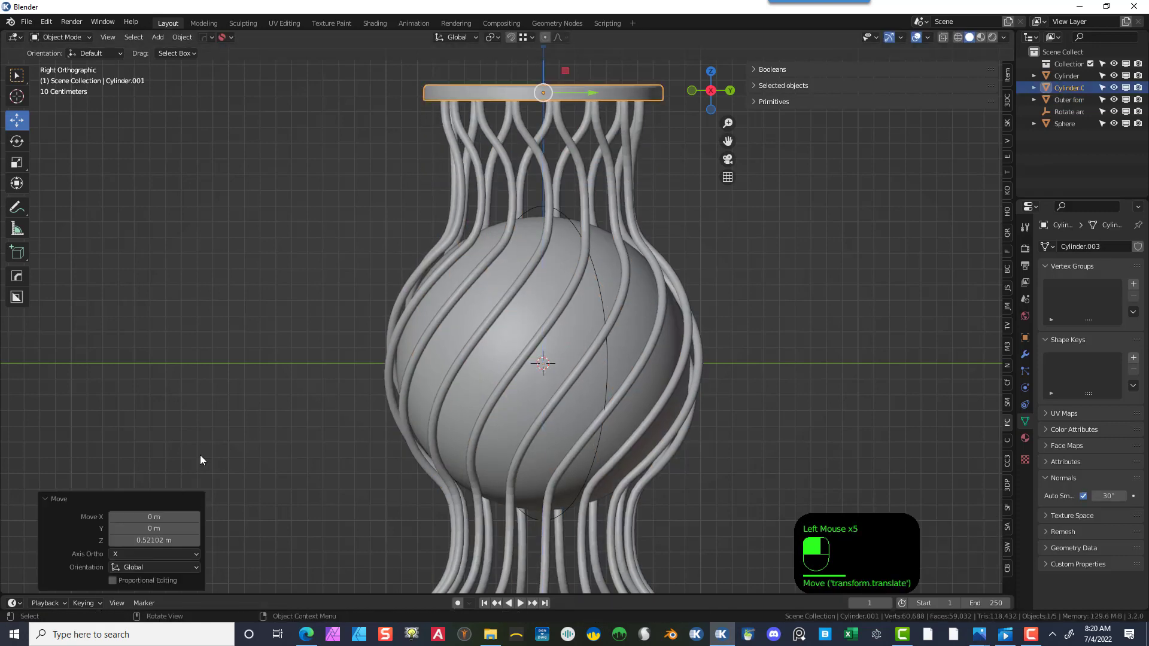
- Flip the top ring by rotating it -180° around the X axis
click(17, 141)
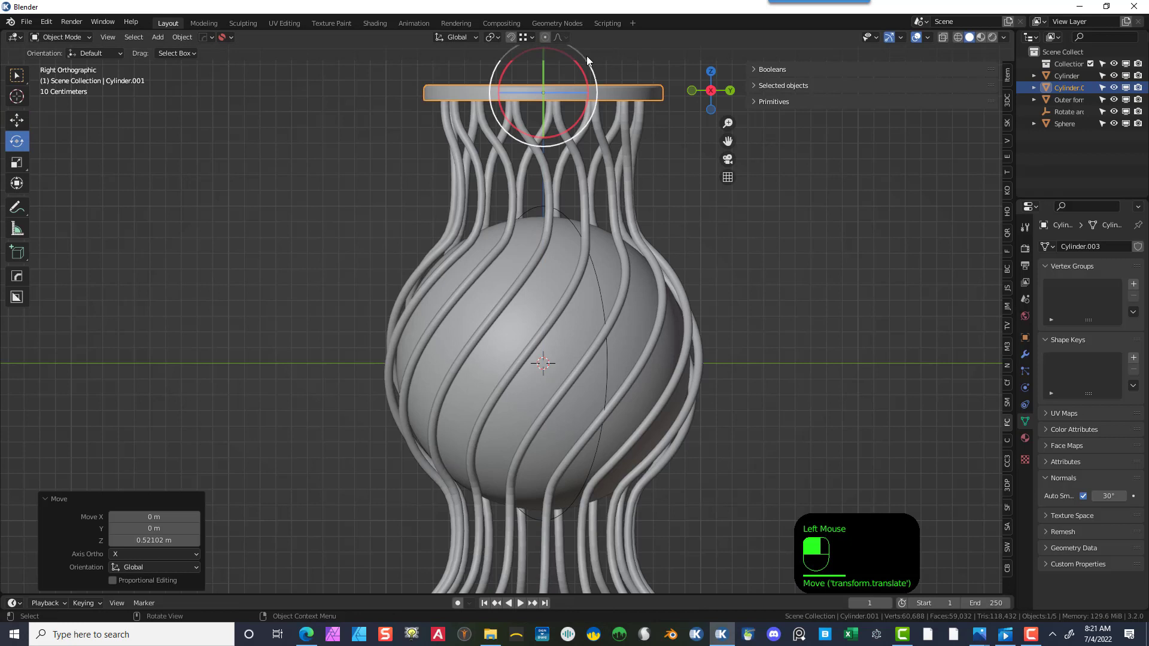
drag(579, 71, 421, 202)
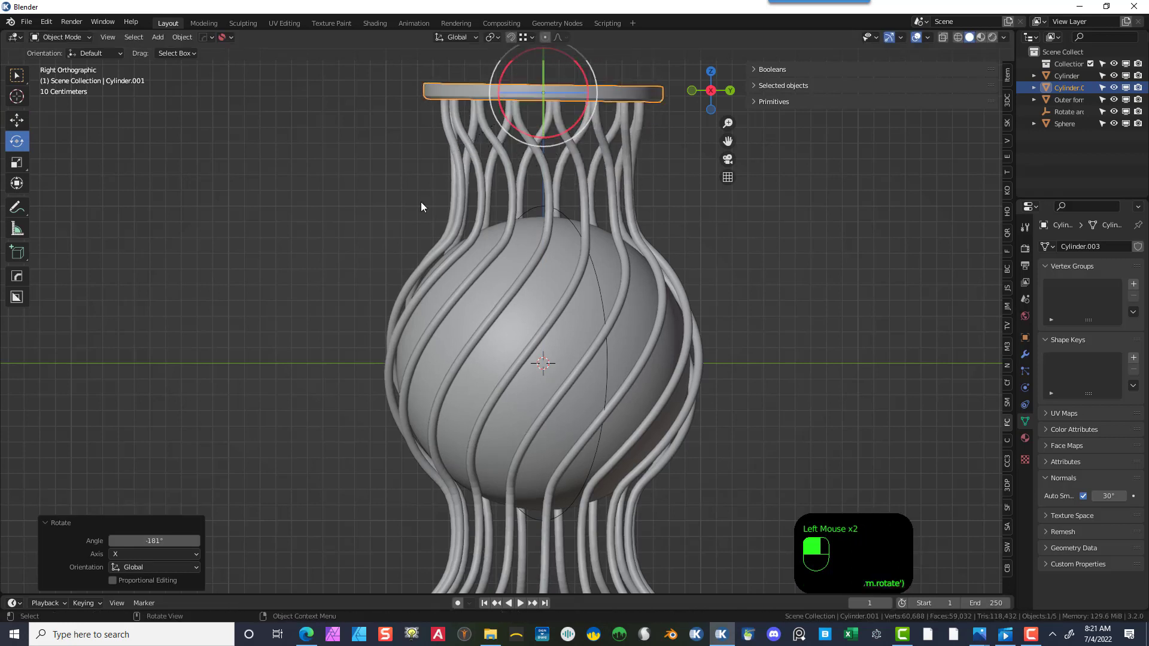
click(154, 540)
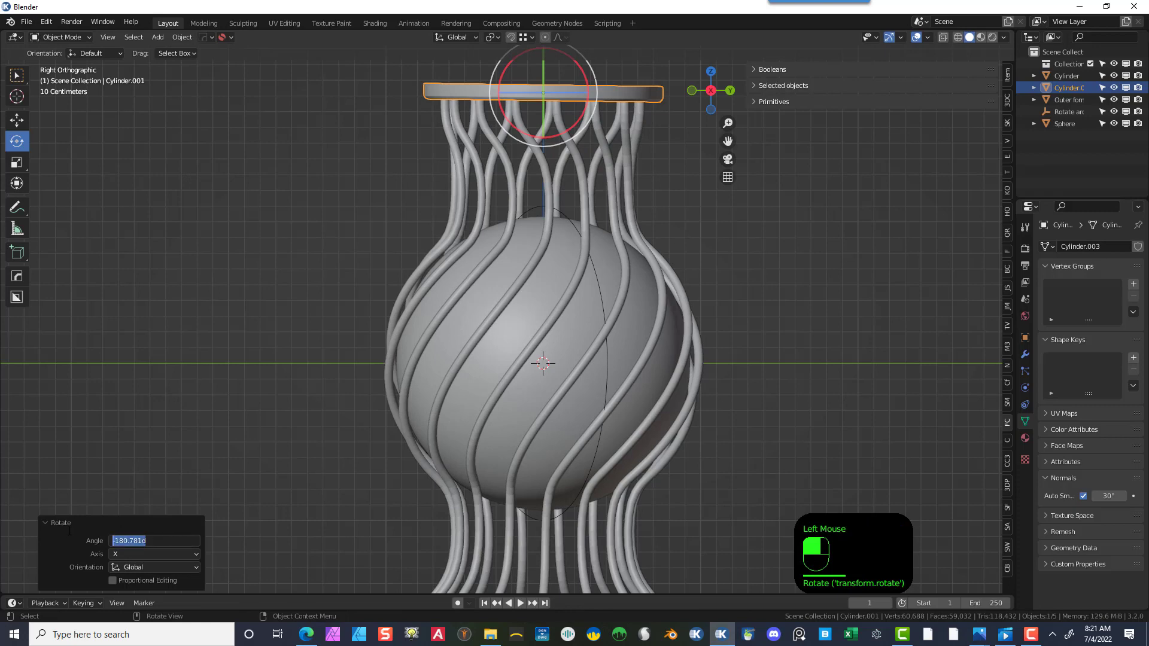
key(BackSpace)
text(-1)
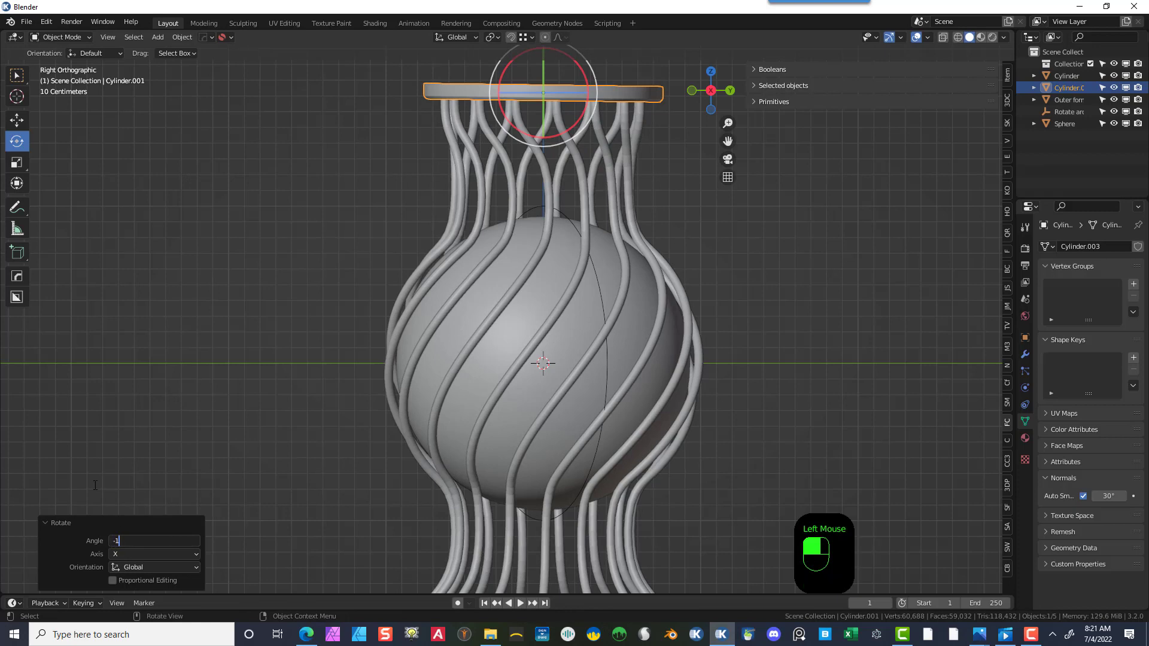
text(80)
key(Return)
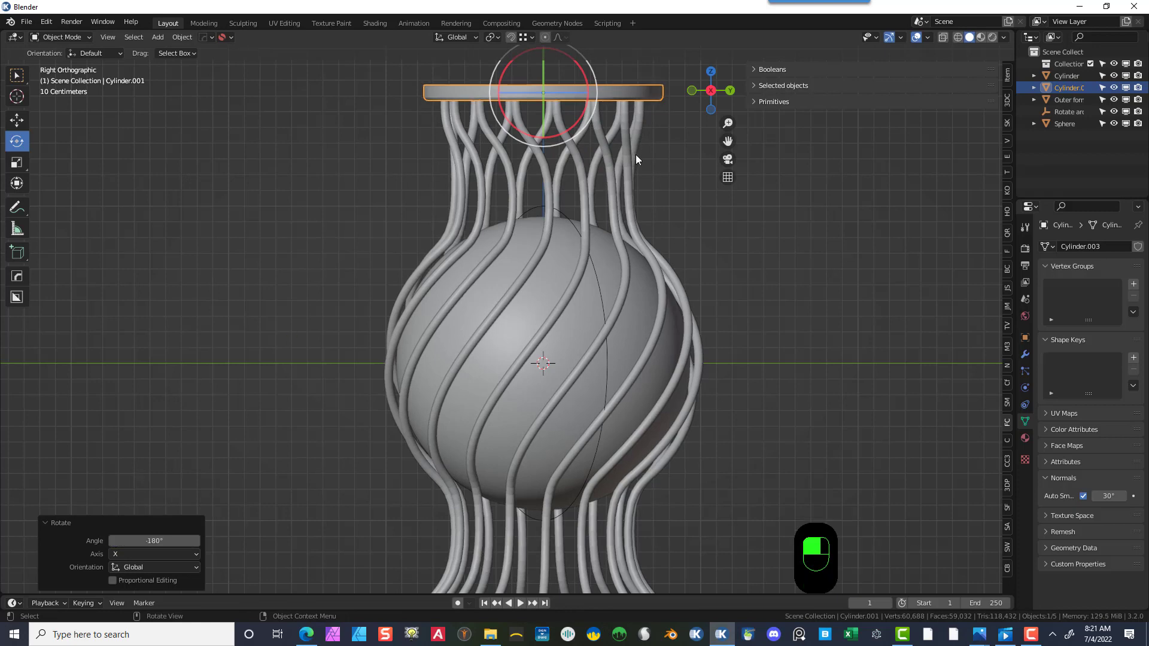
- Scale the top ring down uniformly to 0.934
scroll(635, 155, down, 2)
middle_drag(654, 161, 680, 208)
scroll(680, 209, up, 1)
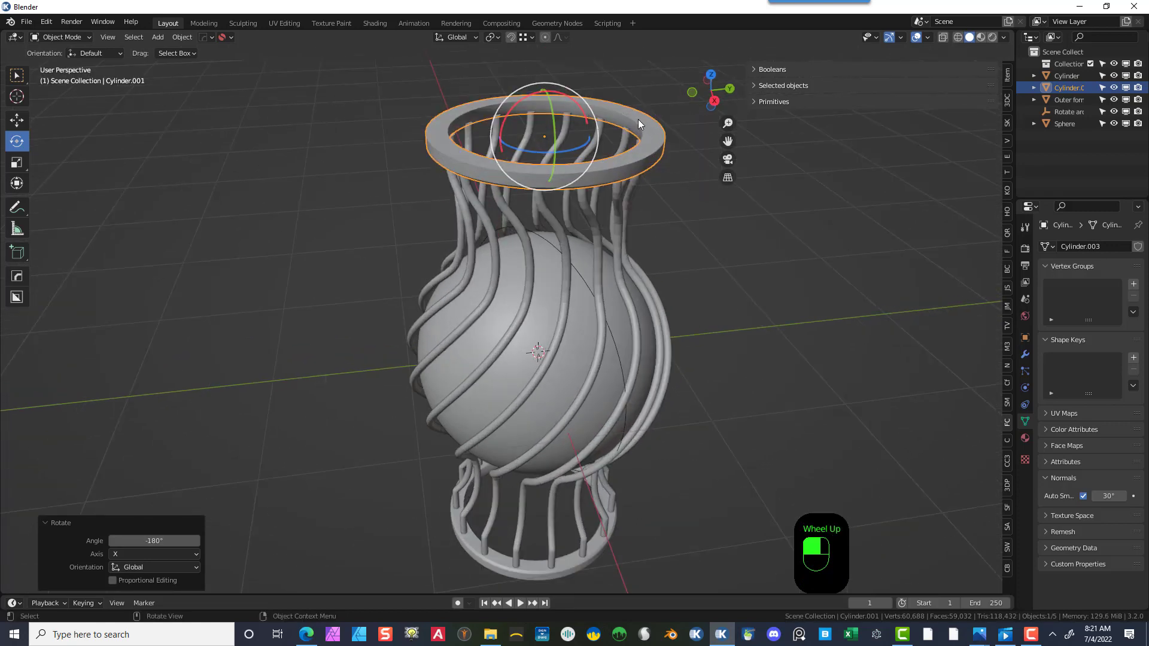
key(s)
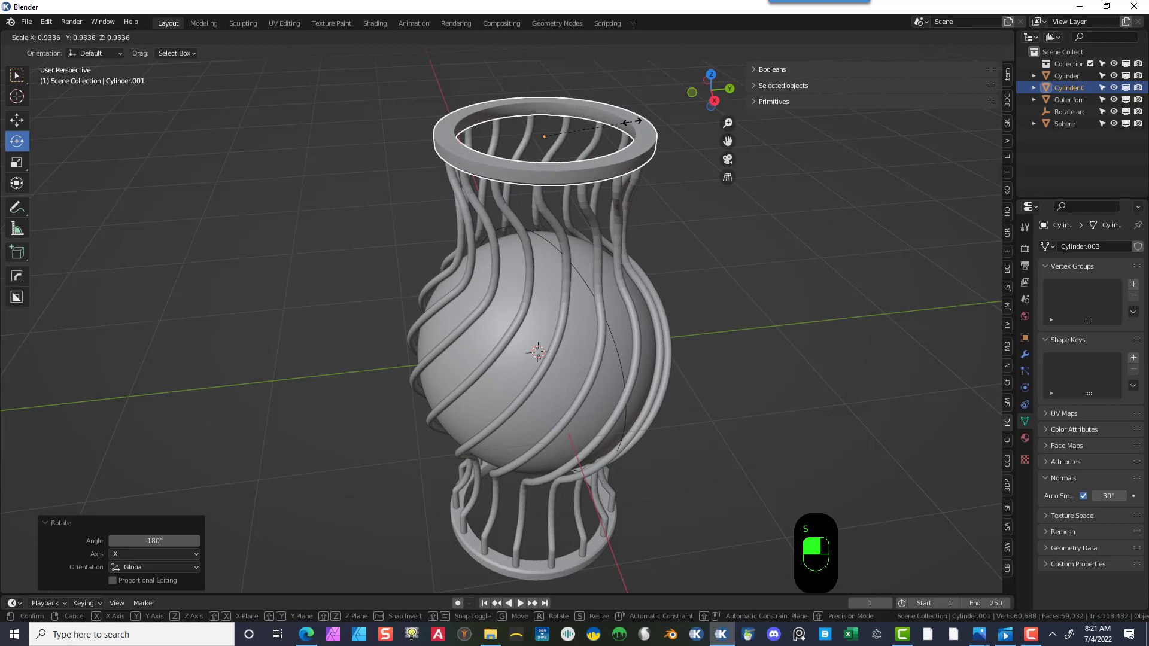
click(627, 122)
- Shade the twisted bars object smooth and enable its Auto Smooth at 30°
middle_drag(726, 203, 716, 170)
scroll(627, 200, up, 1)
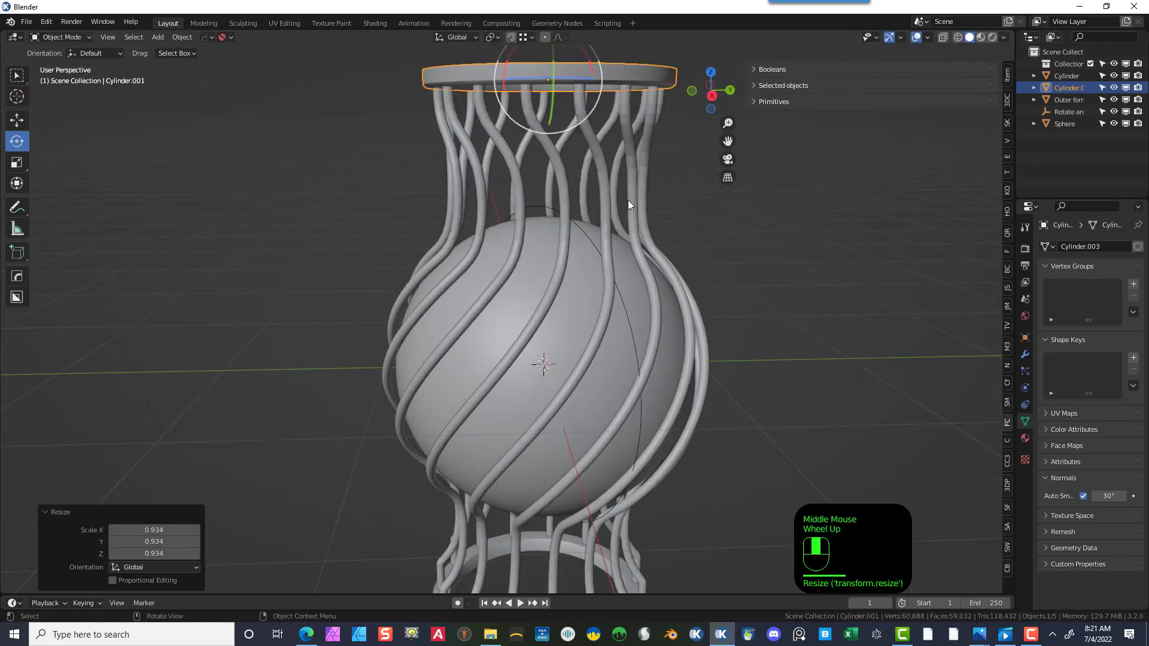
click(634, 170)
right_click(634, 170)
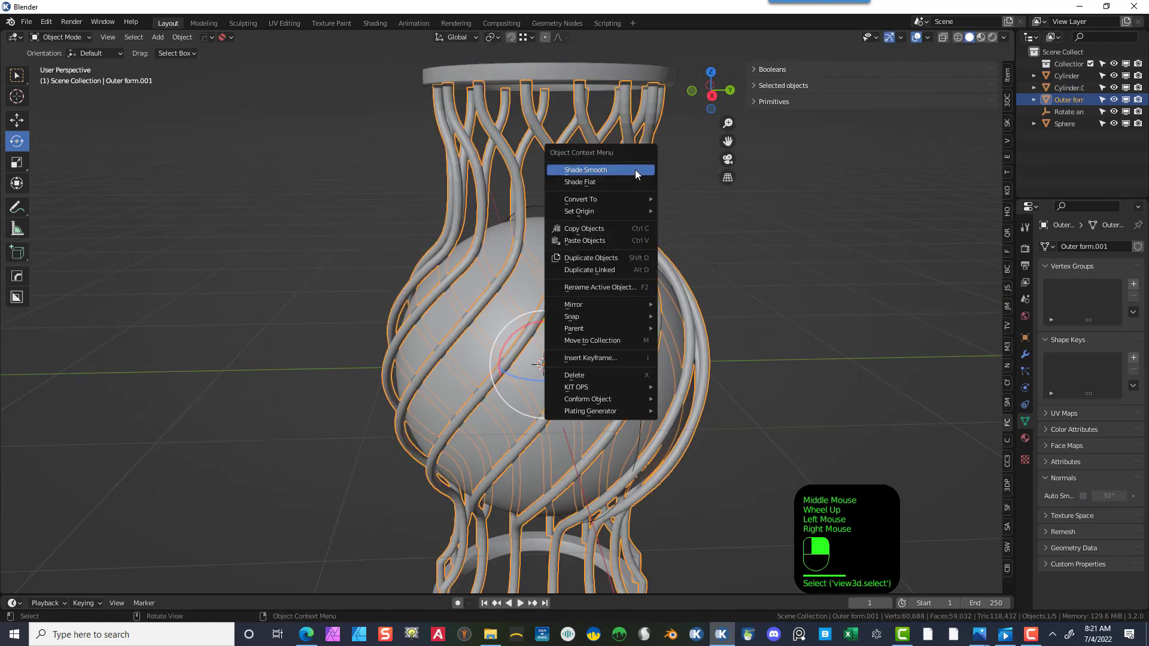
click(634, 170)
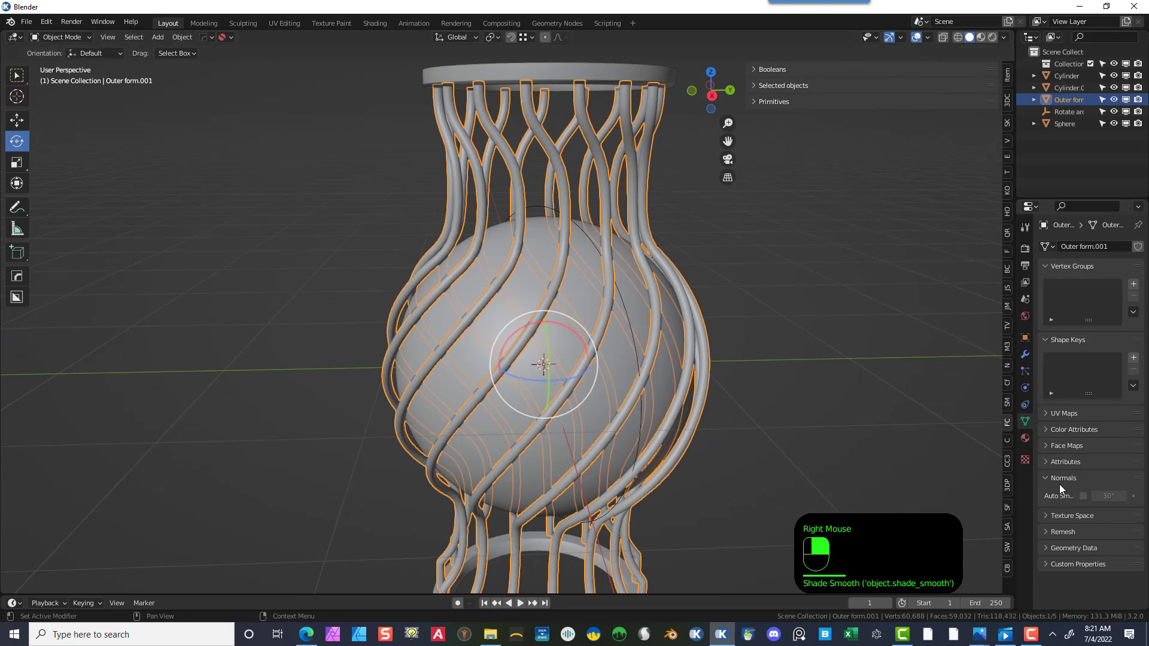
click(1083, 496)
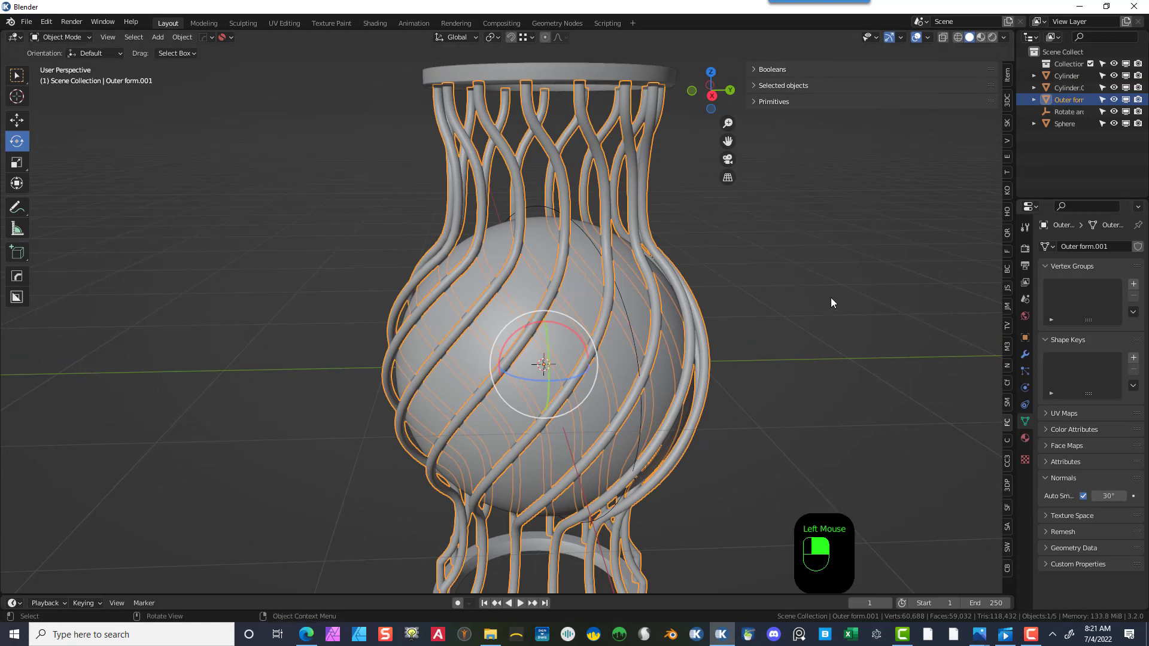
- Switch the viewport to Material Preview, select the base cylinder and create a new material for it in the Shading workspace
scroll(838, 349, down, 3)
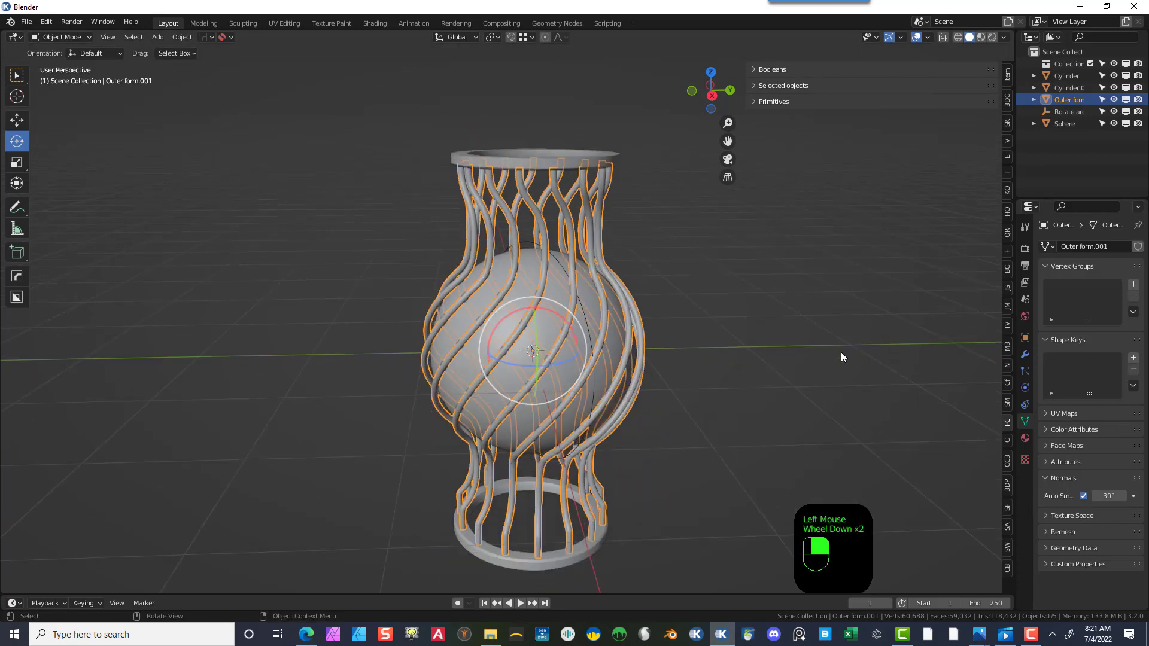
click(981, 38)
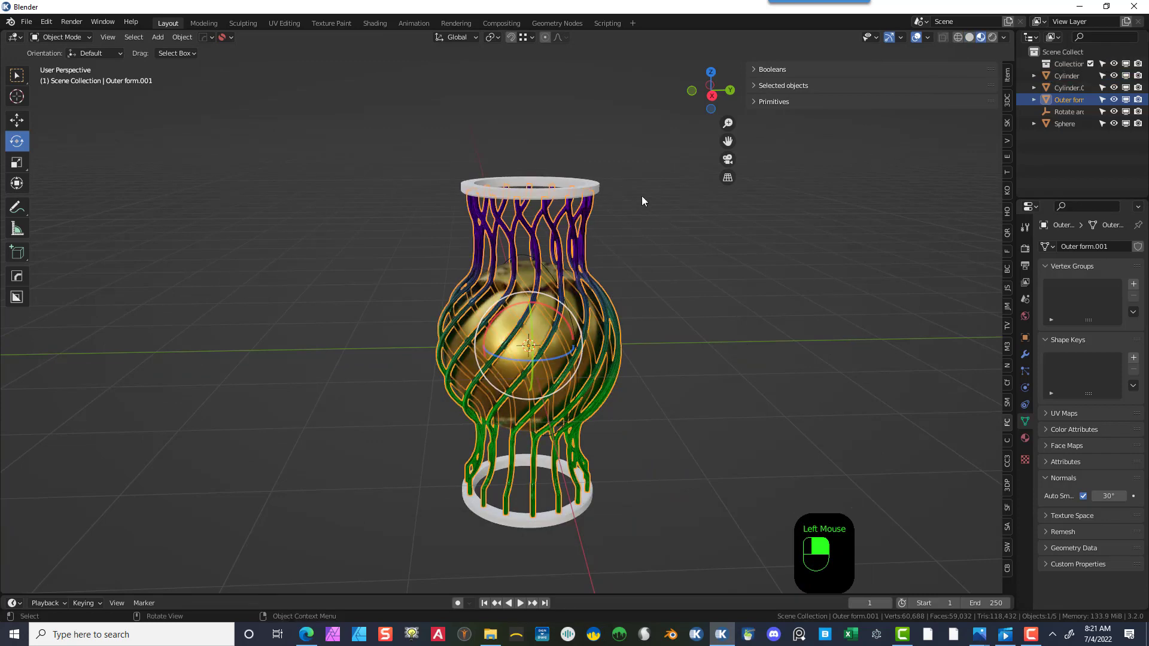
click(565, 191)
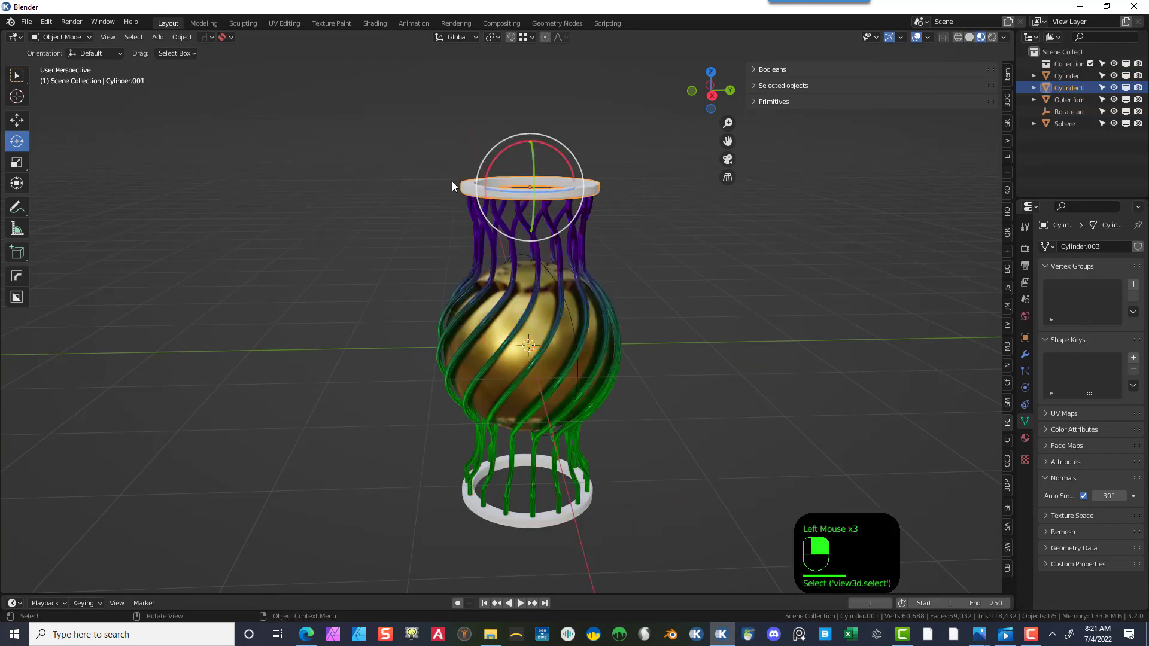
click(493, 514)
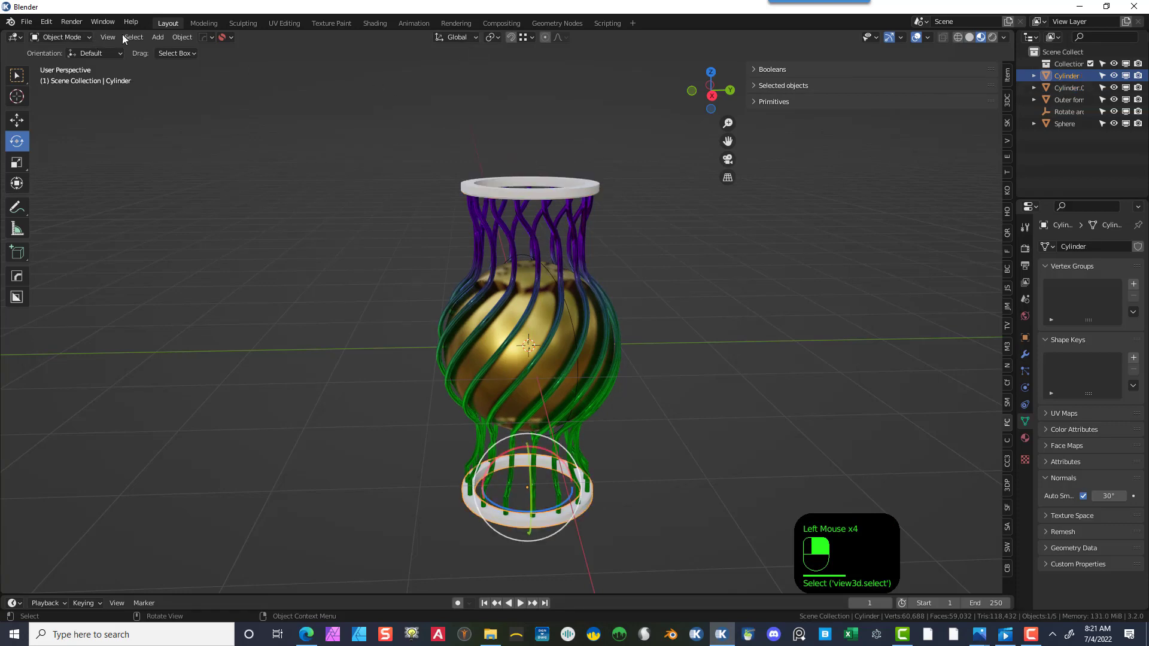
click(375, 24)
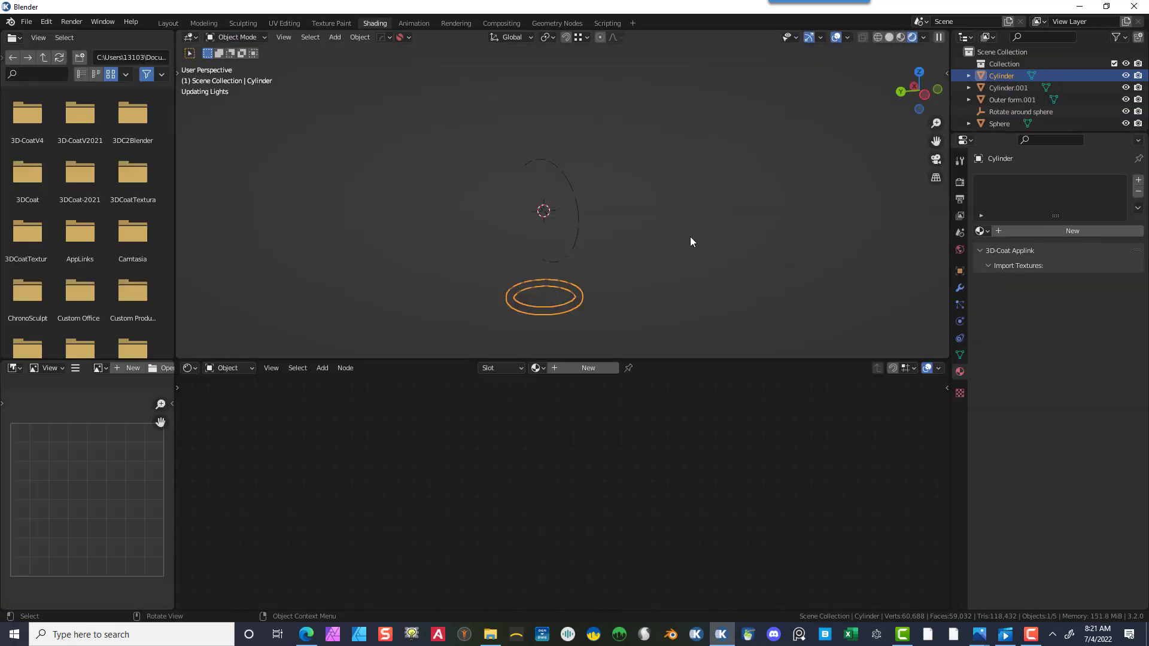
click(554, 368)
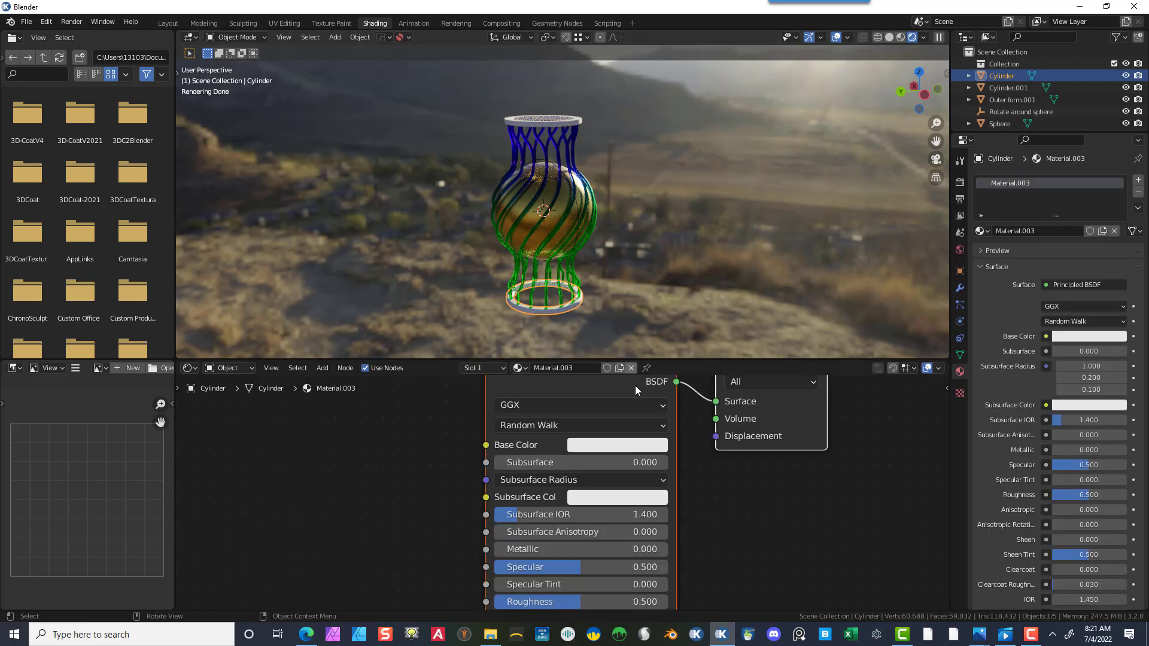
- Give the base material a darker gray base color, Metallic 1.000 and Roughness 0.305
click(597, 453)
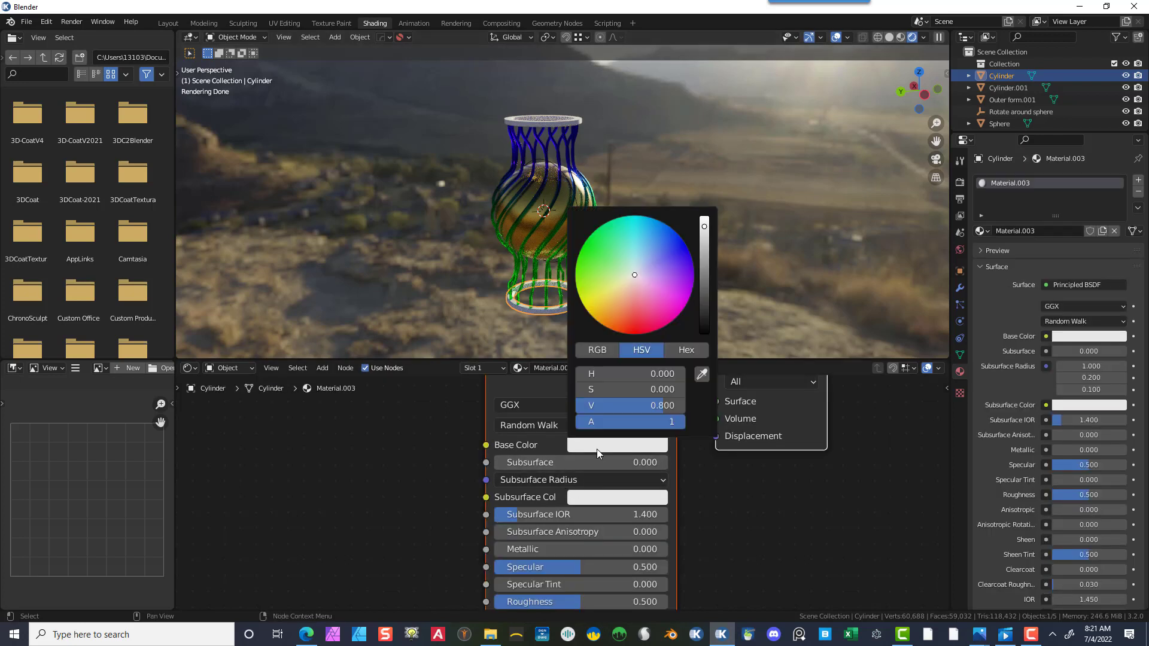
drag(702, 268, 705, 279)
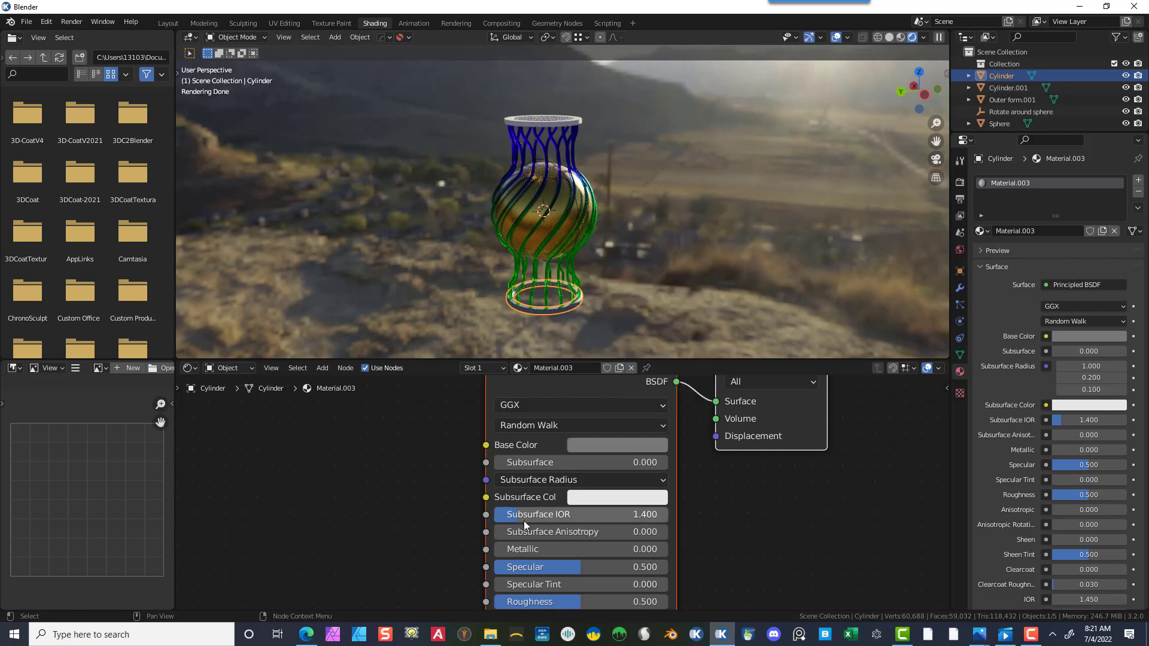
drag(508, 549, 664, 549)
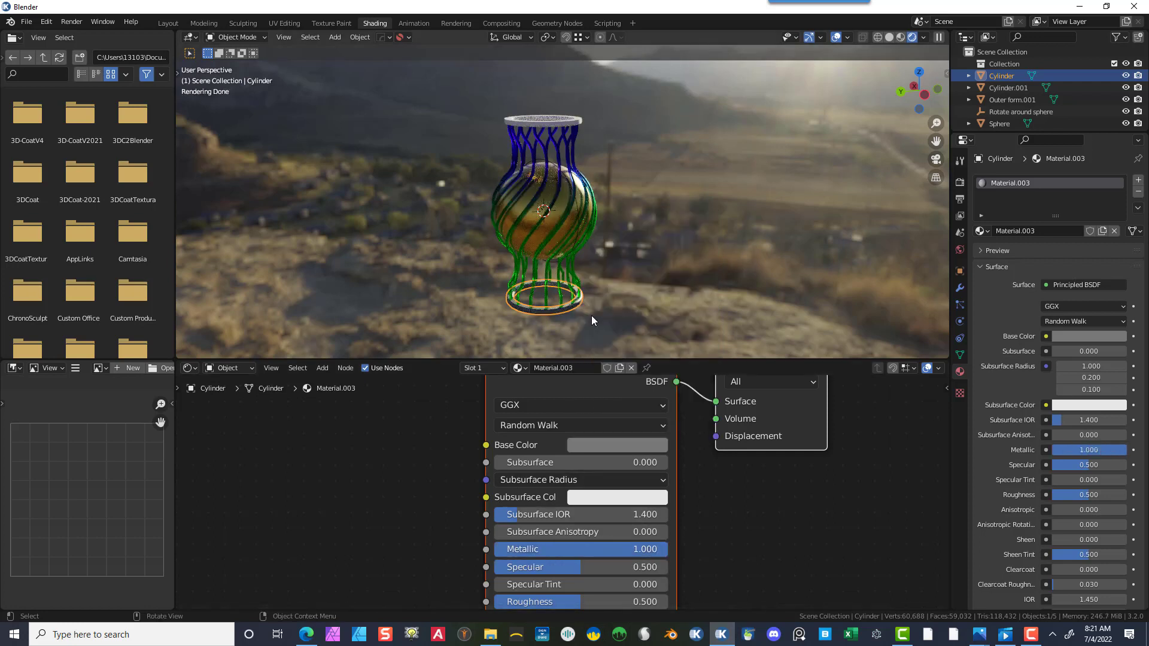
scroll(563, 499, down, 1)
scroll(562, 499, down, 1)
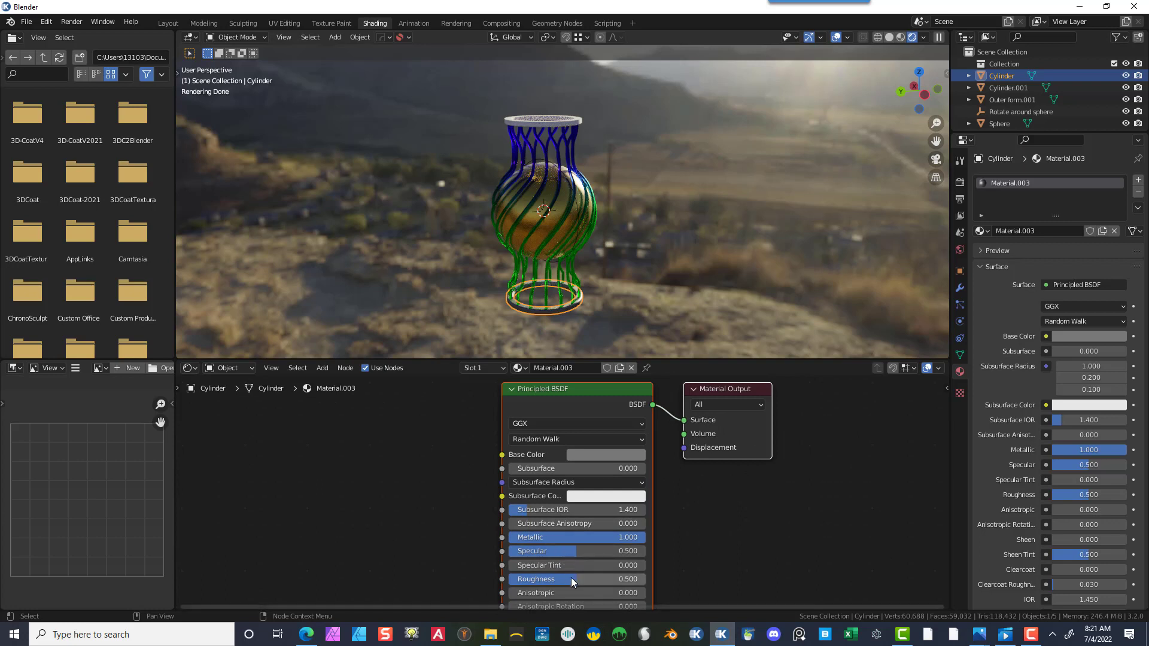
drag(571, 577, 544, 578)
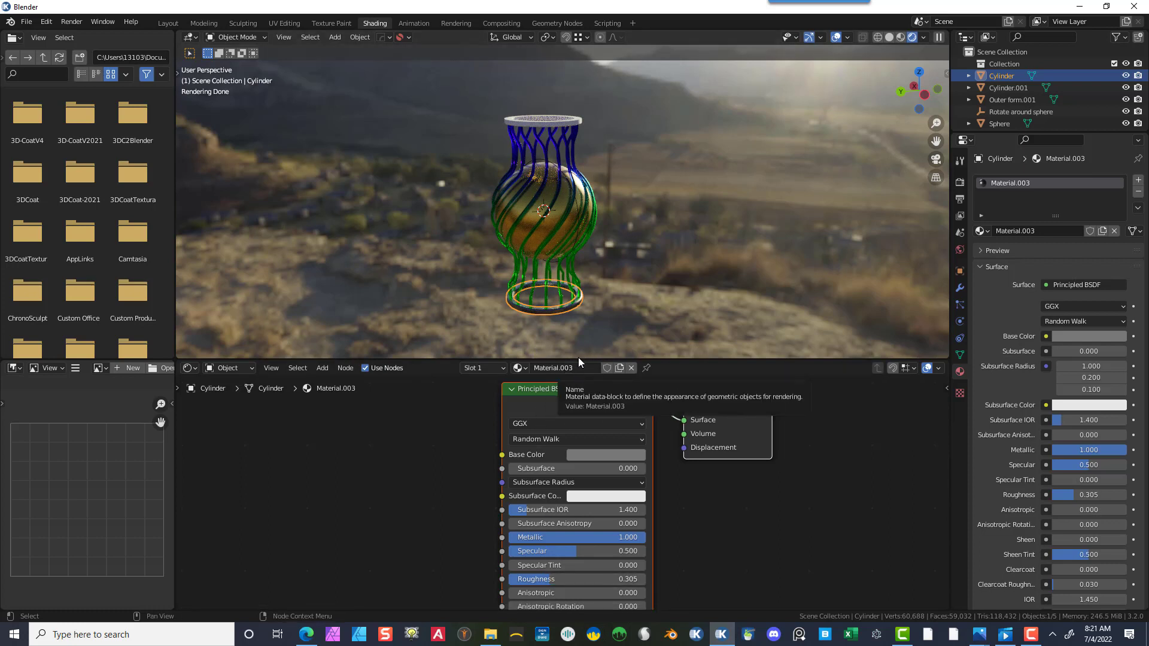
- Select the top ring and assign it the same Material.003
click(619, 322)
click(573, 127)
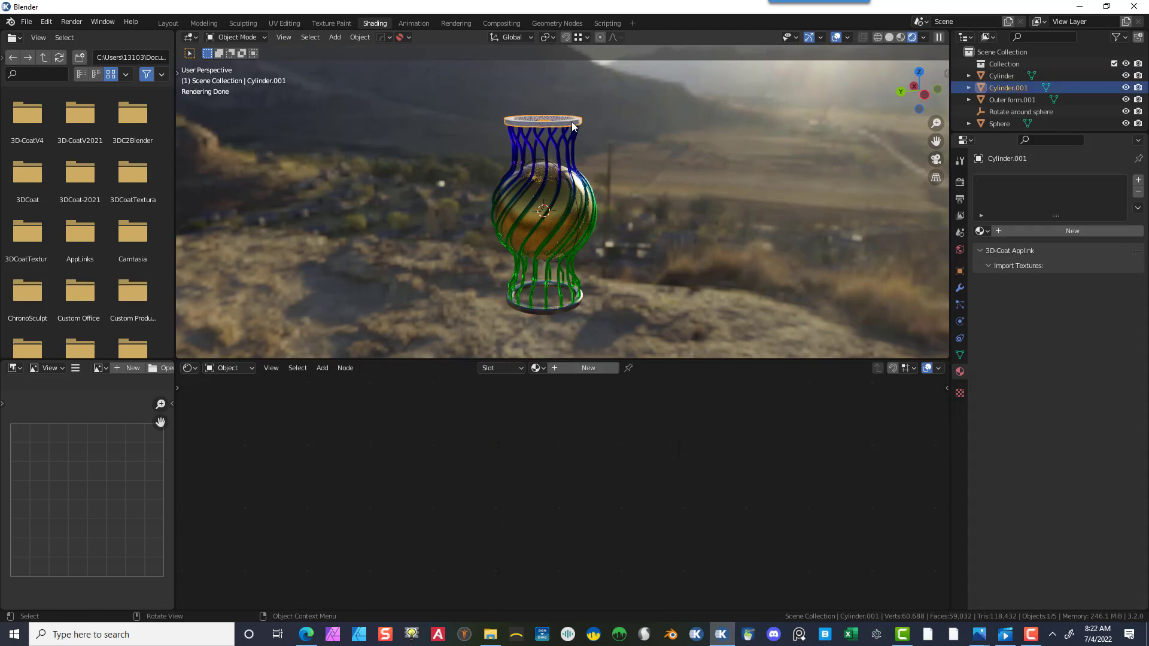
click(542, 367)
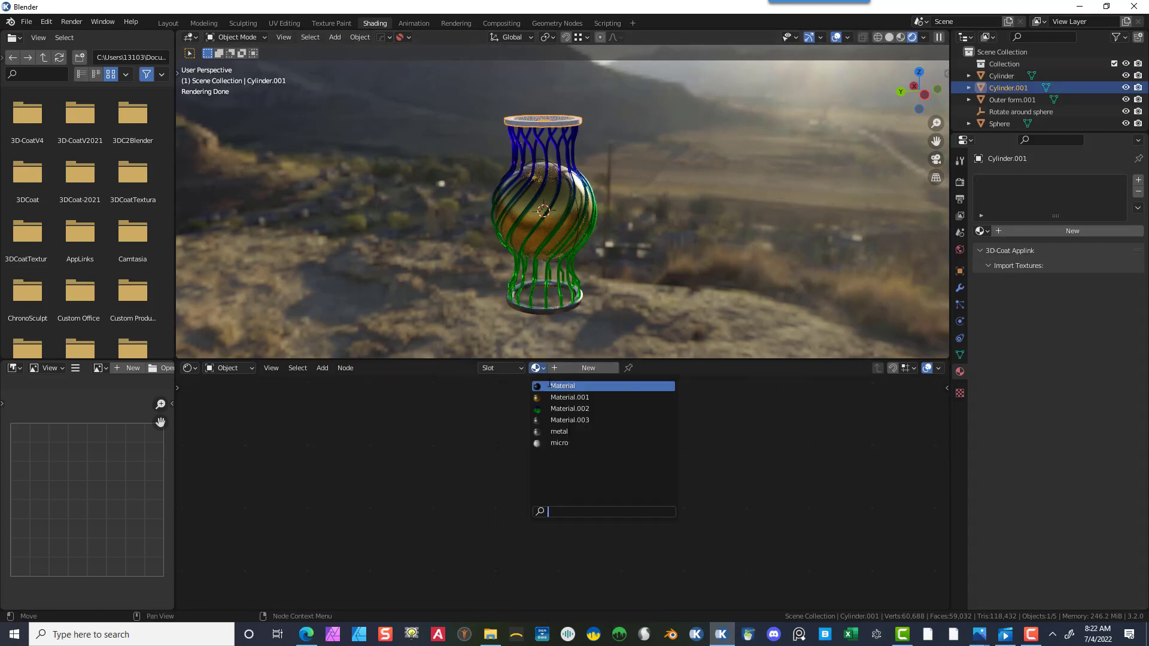
click(570, 420)
click(630, 177)
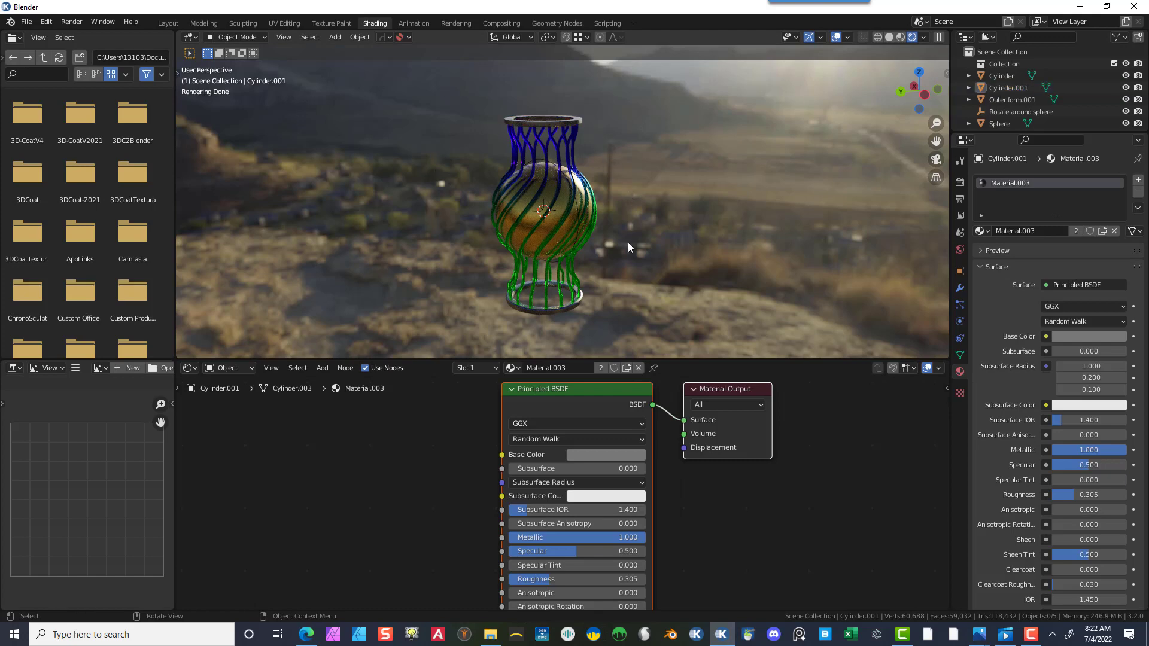
- Add a plane mesh to the scene
scroll(626, 242, down, 3)
middle_drag(637, 264, 634, 287)
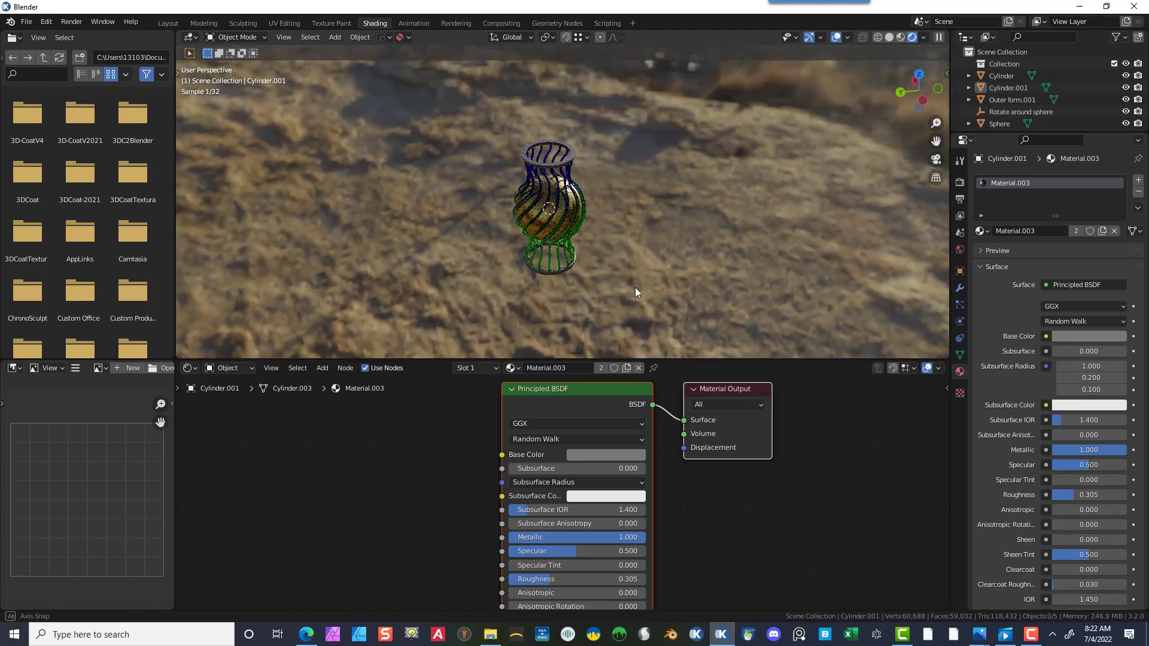
click(334, 38)
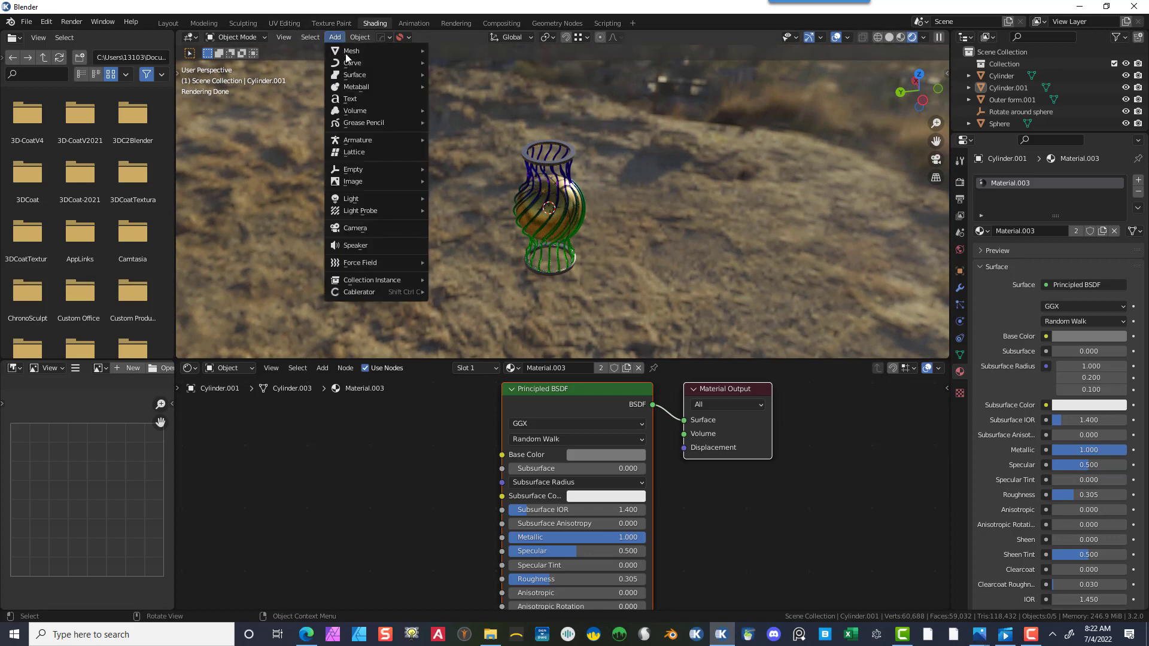
mouse_move(354, 52)
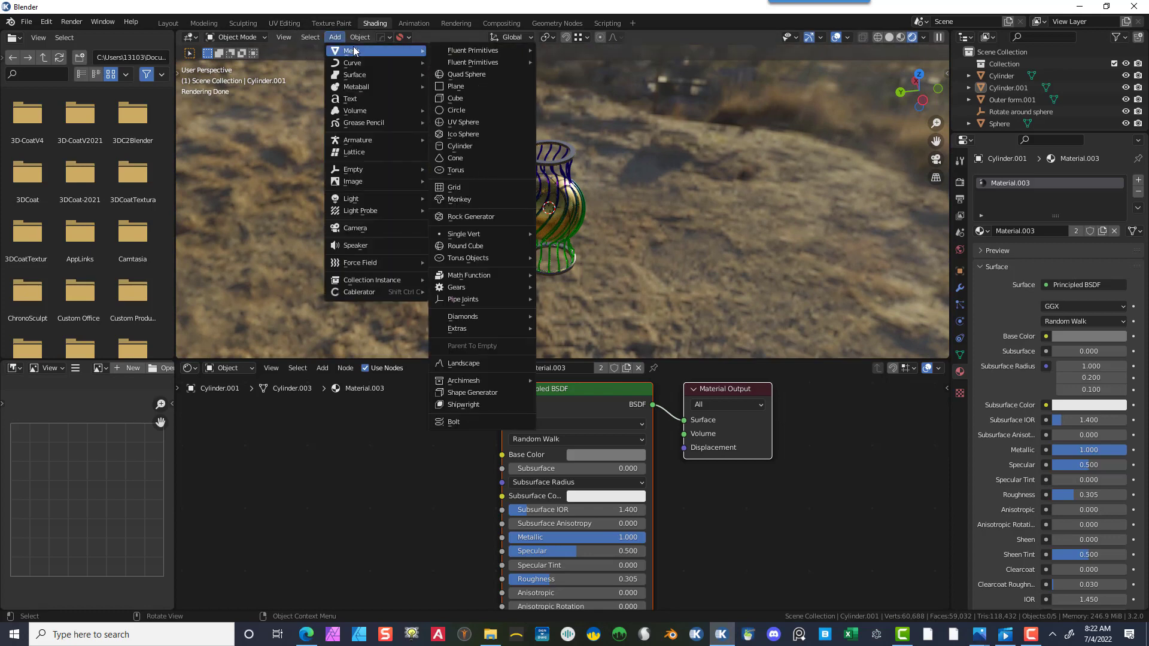
click(457, 86)
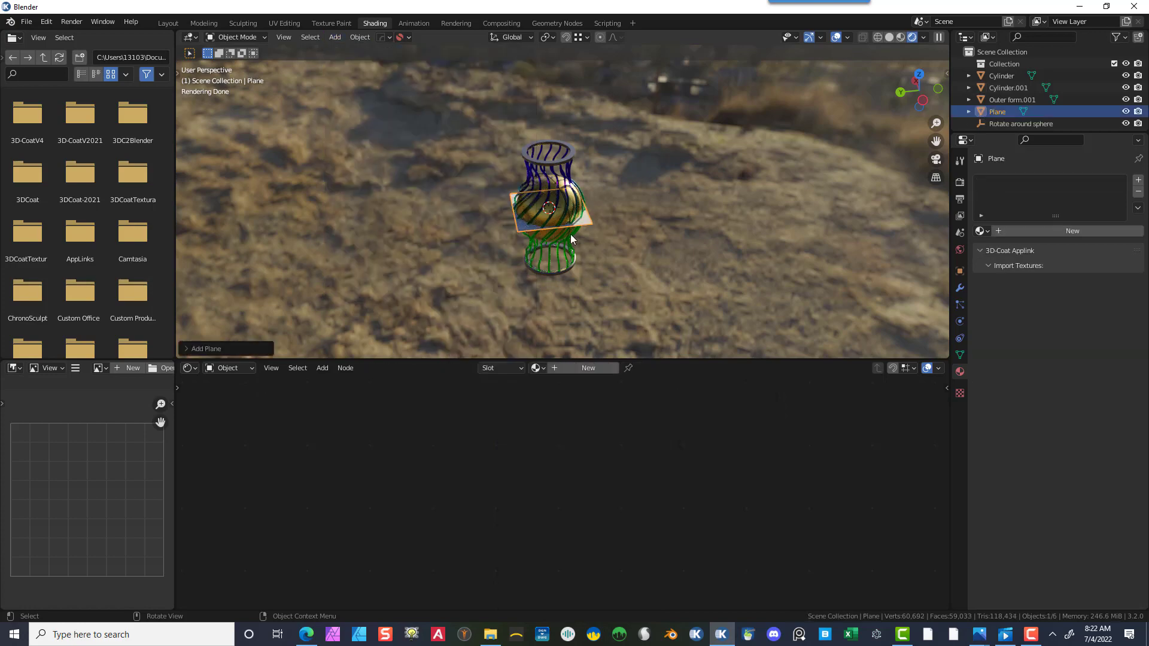
- Scale the plane up uniformly by about 23.8
key(s)
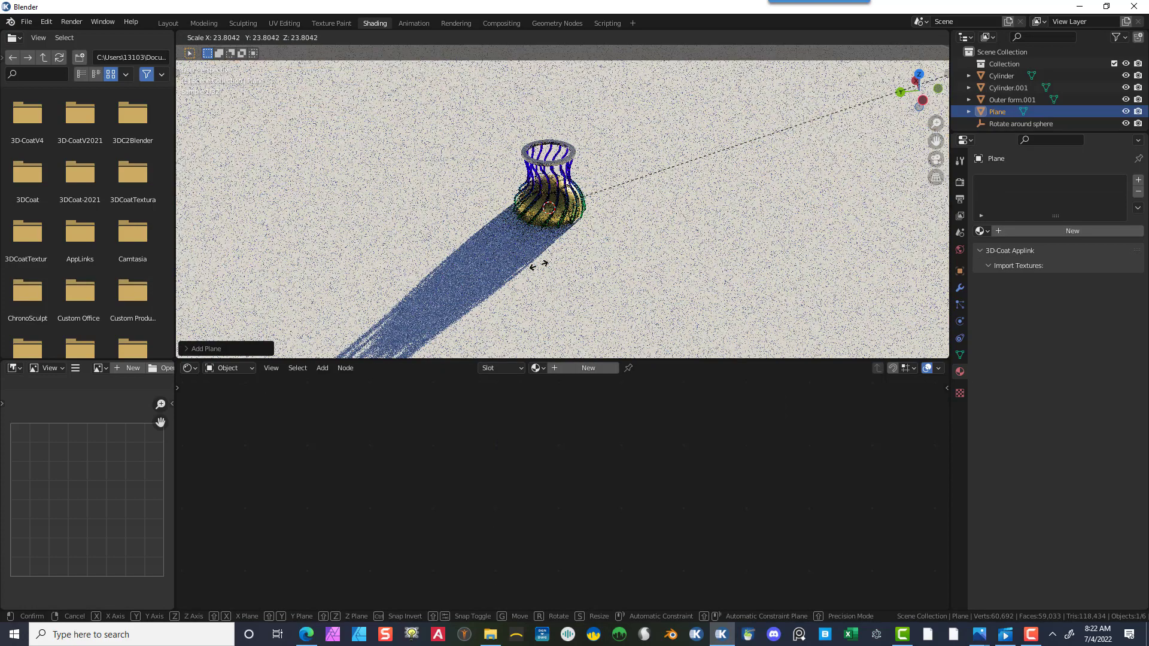
click(658, 207)
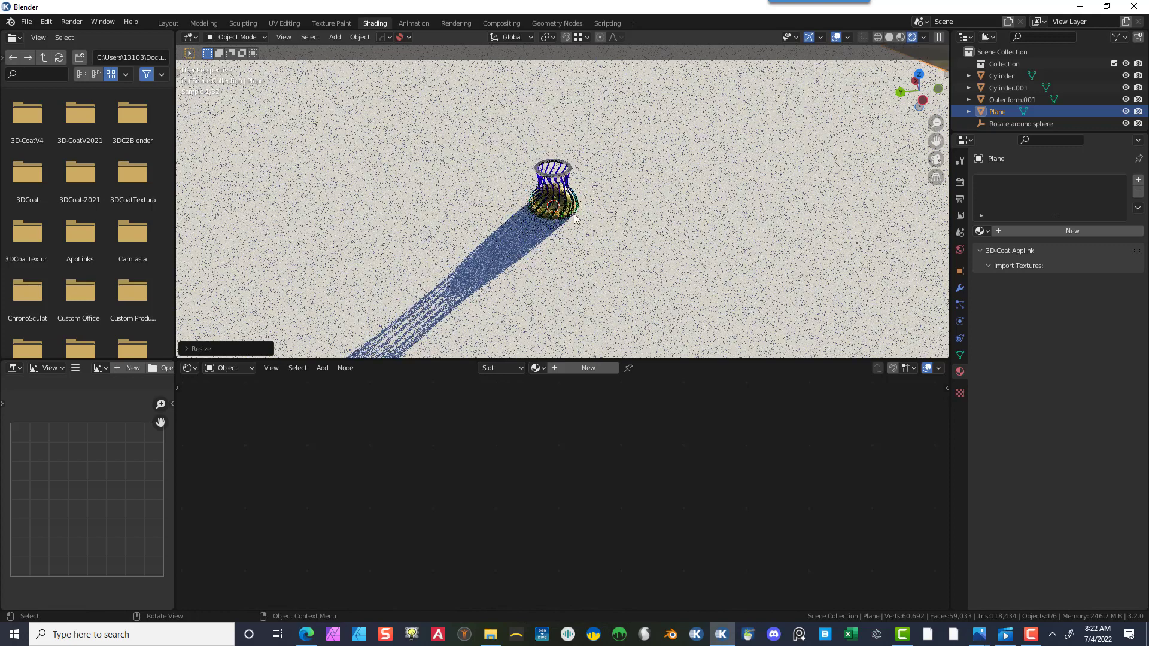
- In front view, move the plane down to Z -1.8169 m so it sits under the vase
key(KP_1)
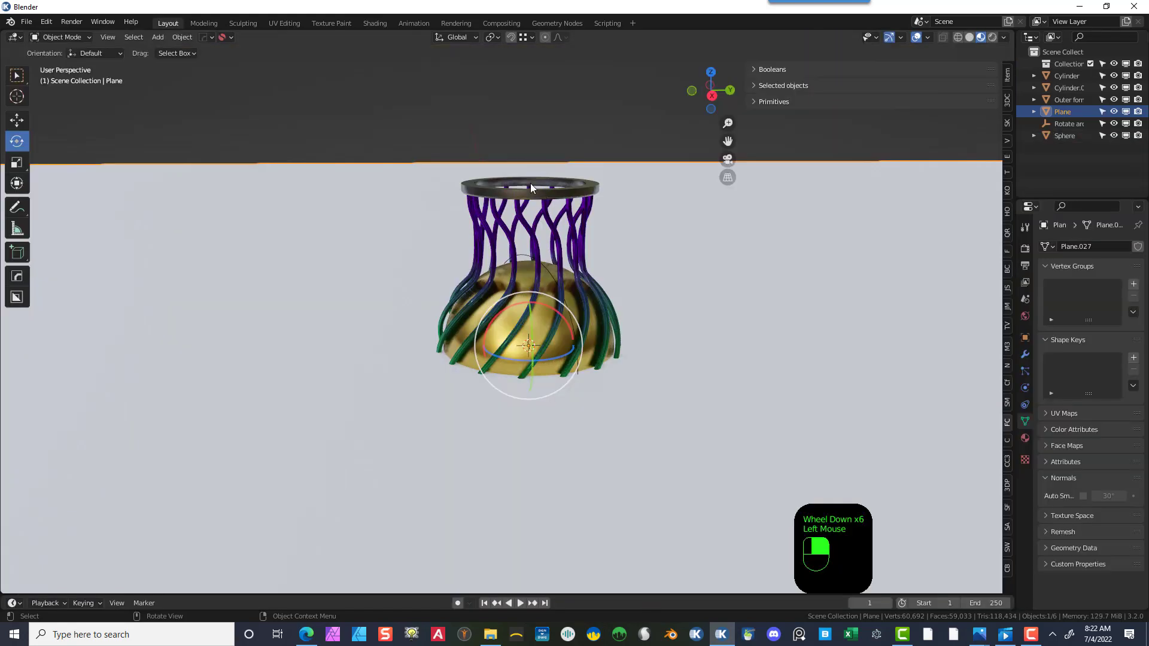
scroll(239, 239, down, 2)
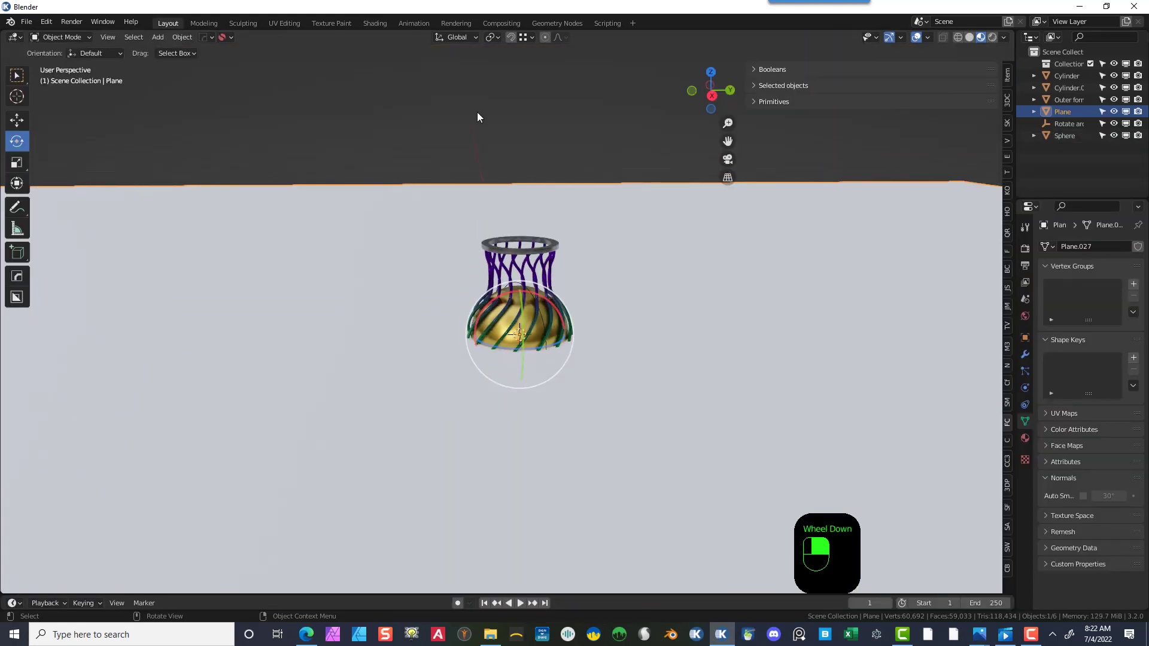
key(KP_0)
key(KP_1)
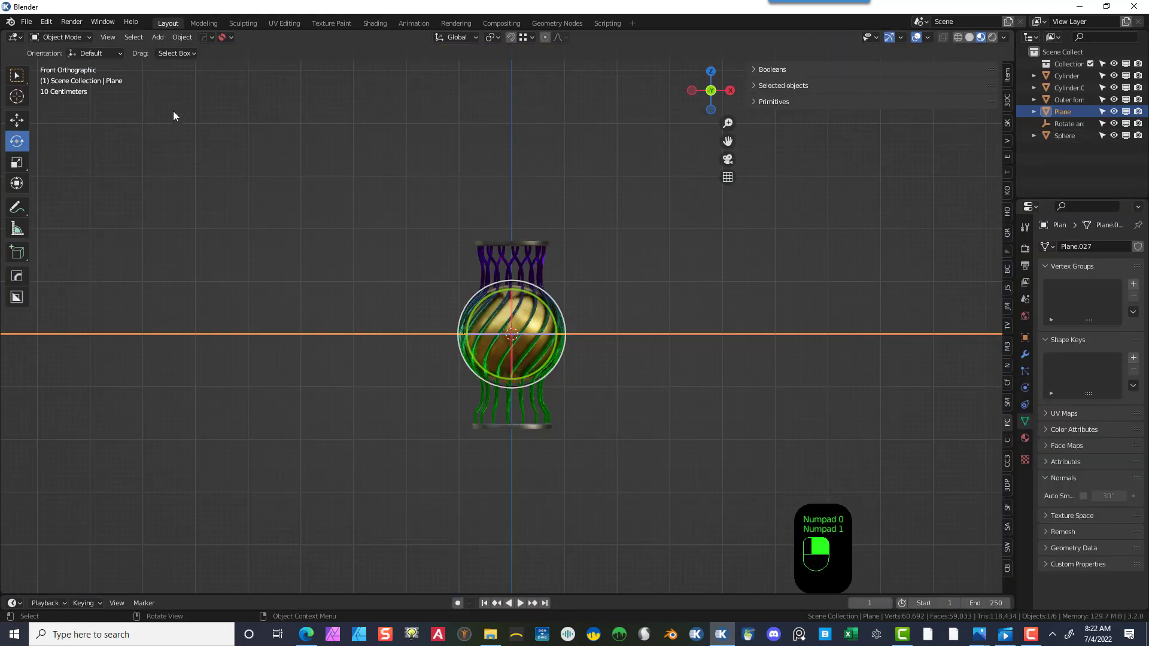
click(17, 119)
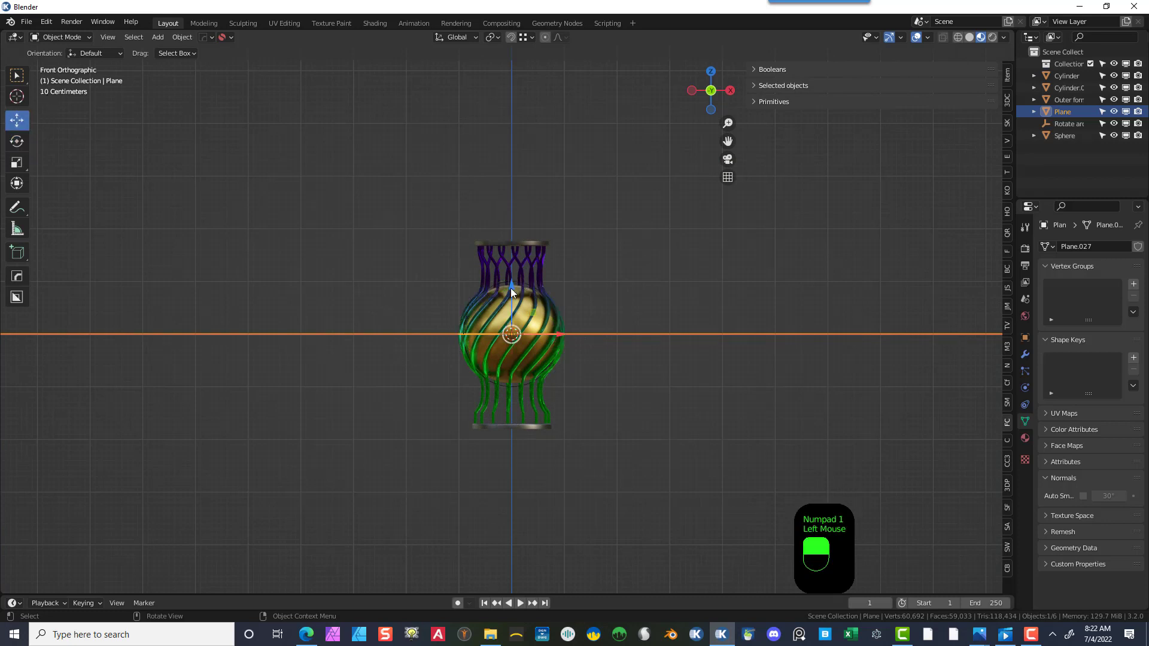
drag(509, 290, 522, 384)
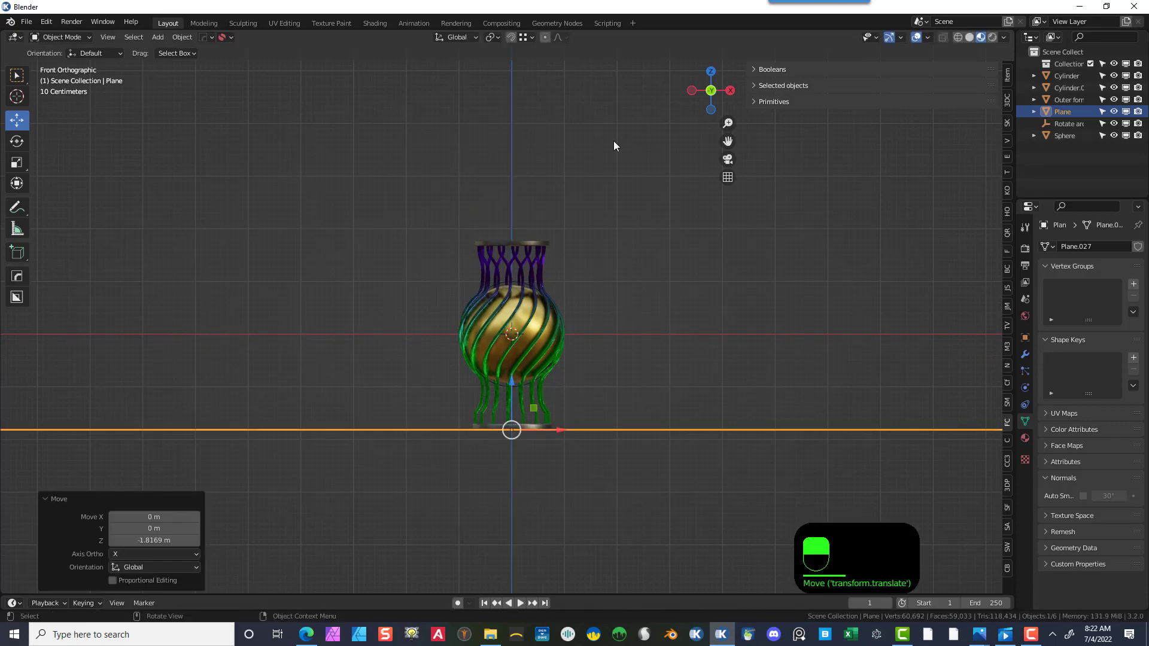
- Switch to the Shading workspace and create a new material for the floor plane
middle_drag(614, 145, 619, 209)
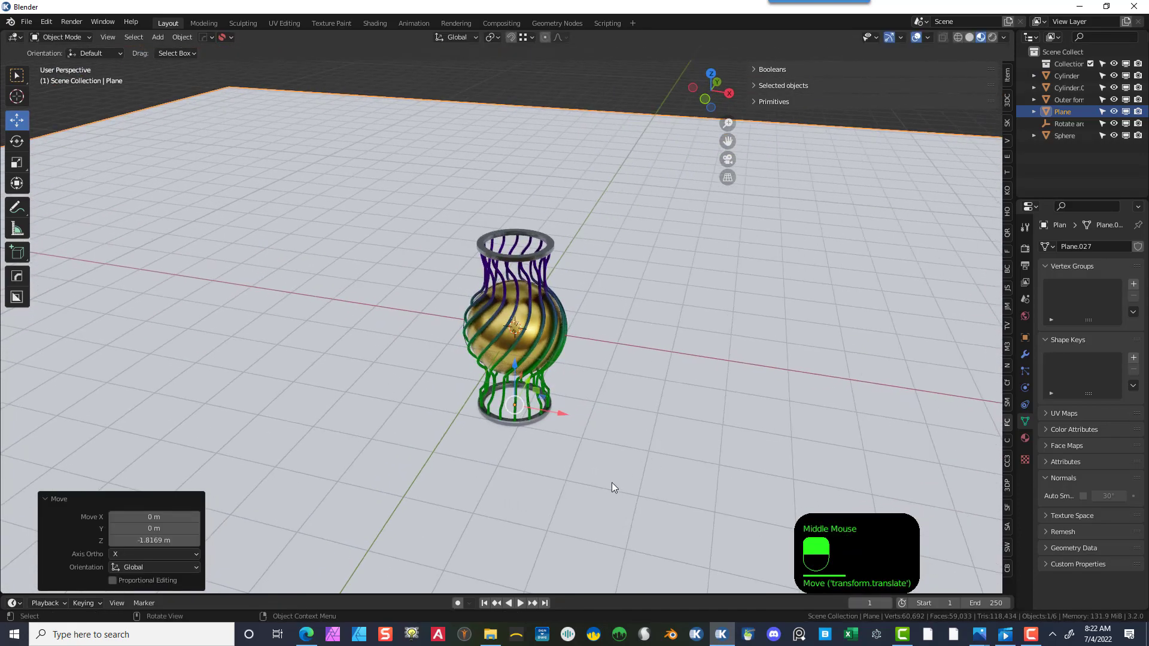
click(551, 432)
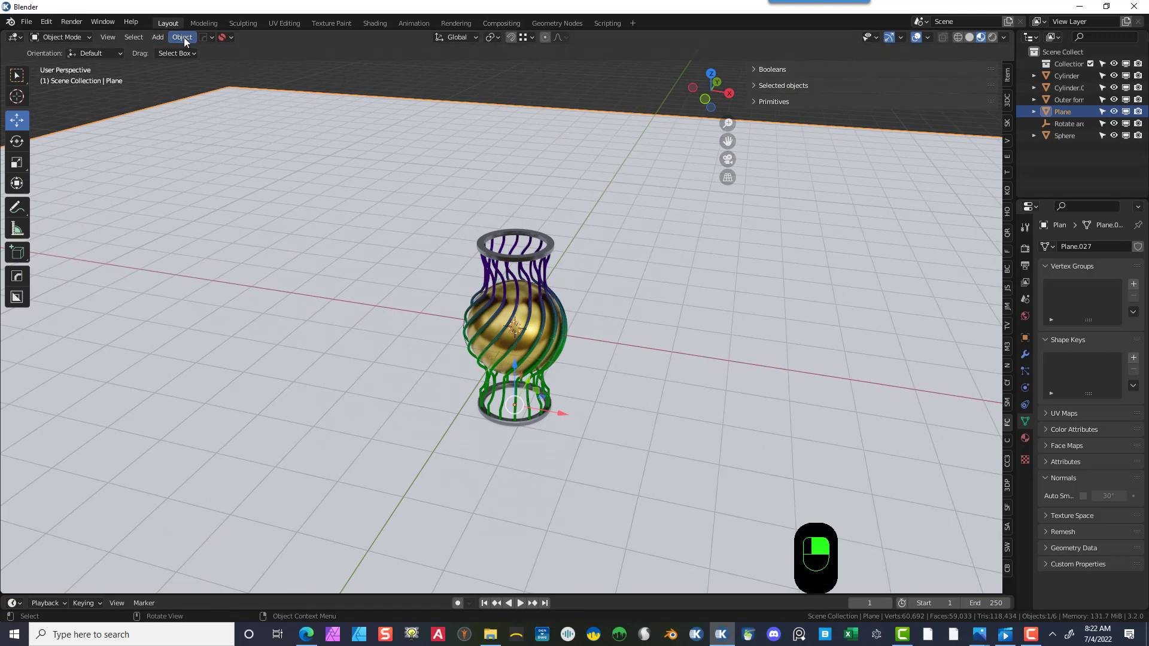
click(372, 24)
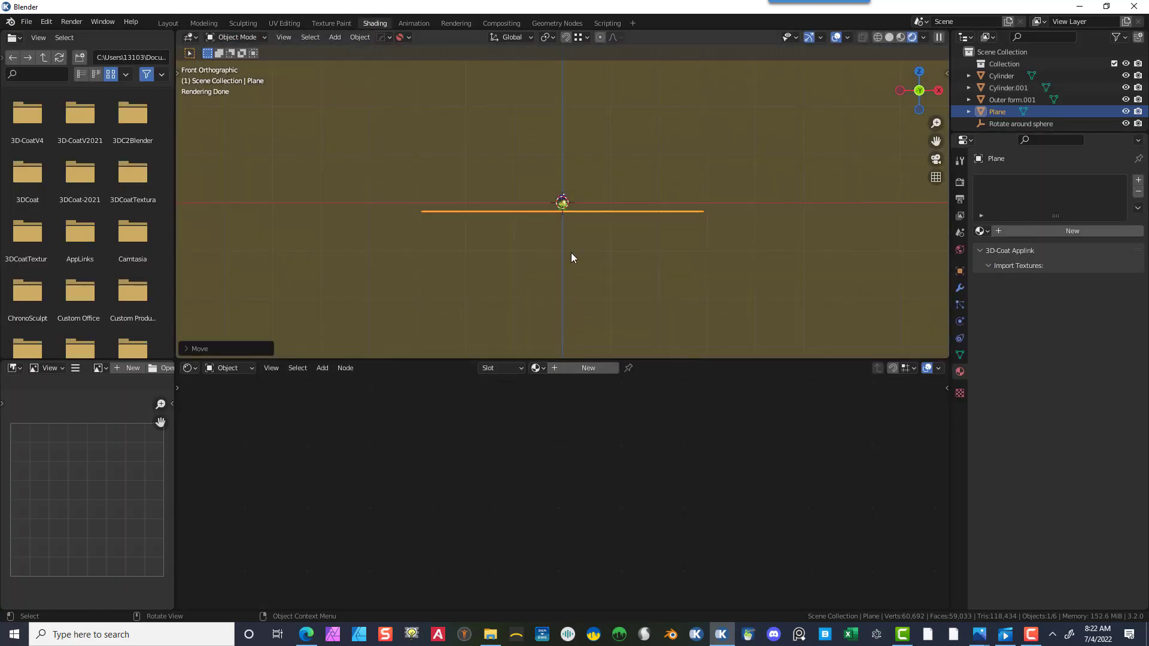
middle_drag(571, 255, 702, 275)
scroll(581, 284, up, 8)
scroll(702, 277, down, 3)
middle_drag(598, 308, 637, 322)
scroll(590, 291, down, 6)
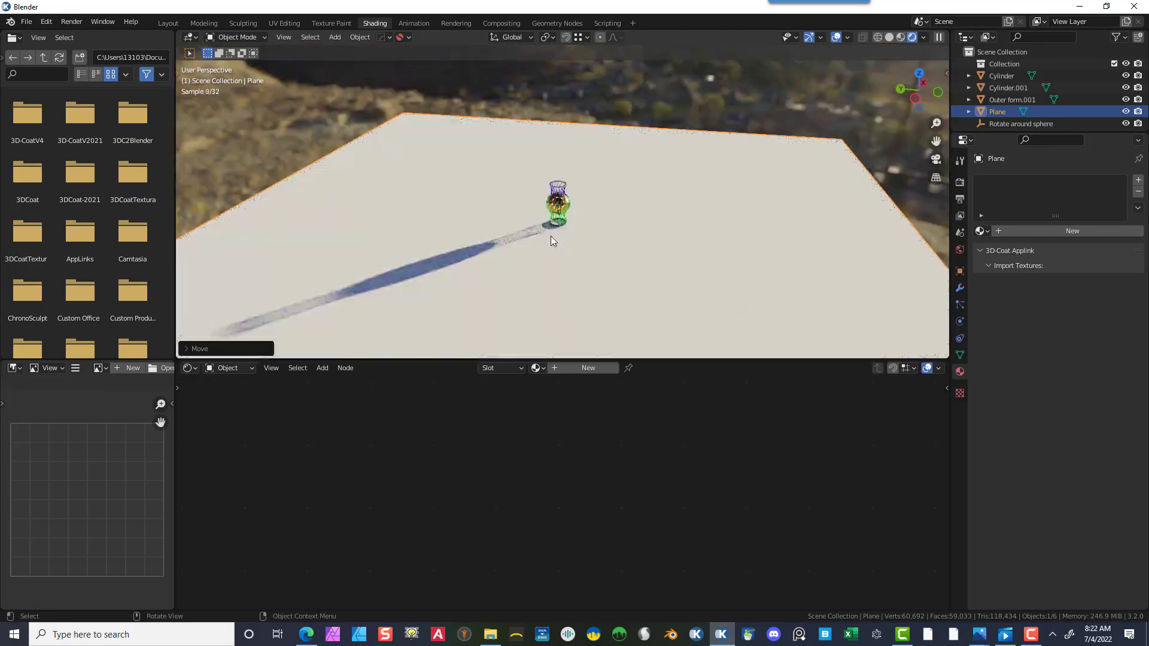
scroll(626, 226, up, 7)
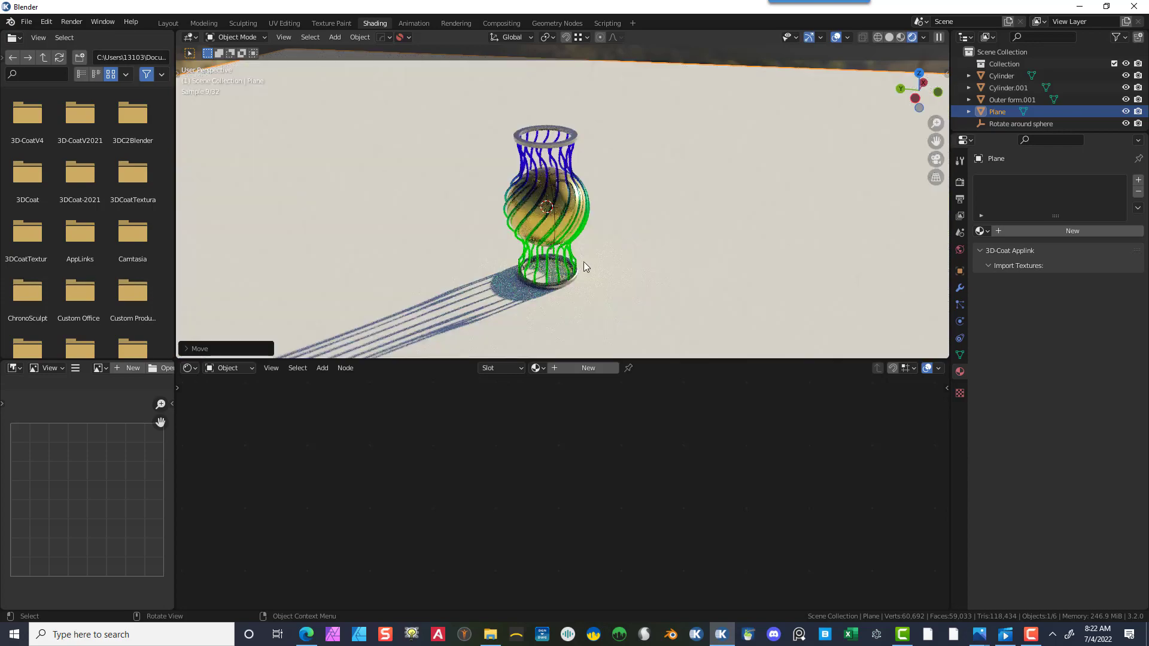
click(555, 371)
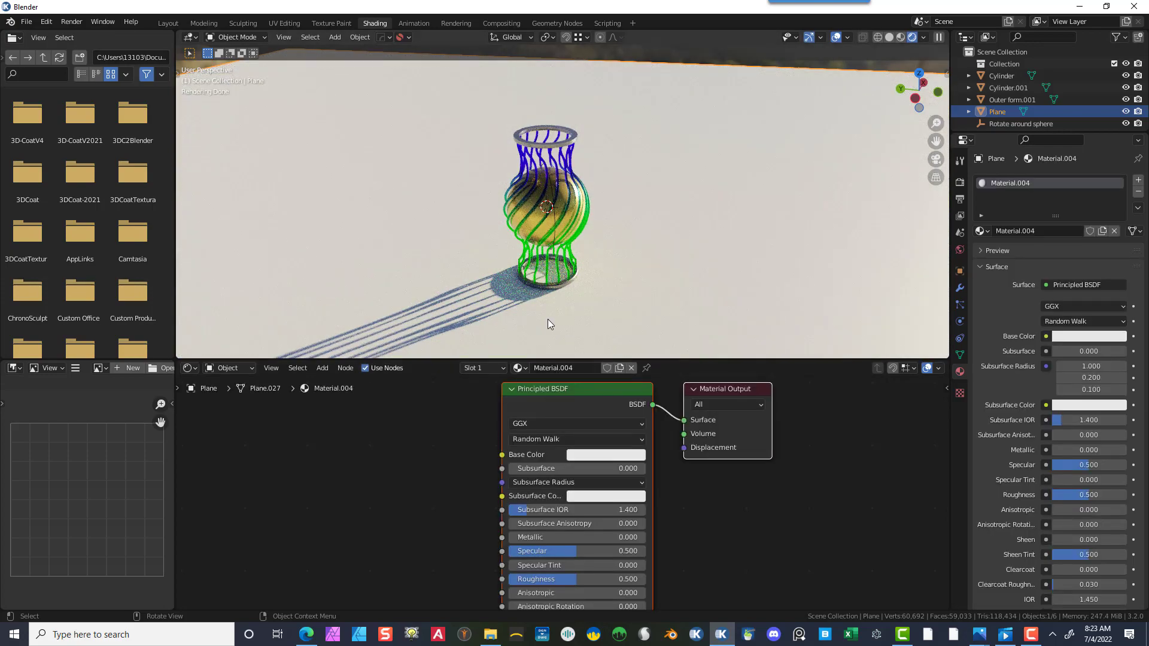
- Give the plane material a cyan base color (H 0.504, S 0.649, V 0.729), Metallic 1.000 and Roughness 0.432
click(572, 131)
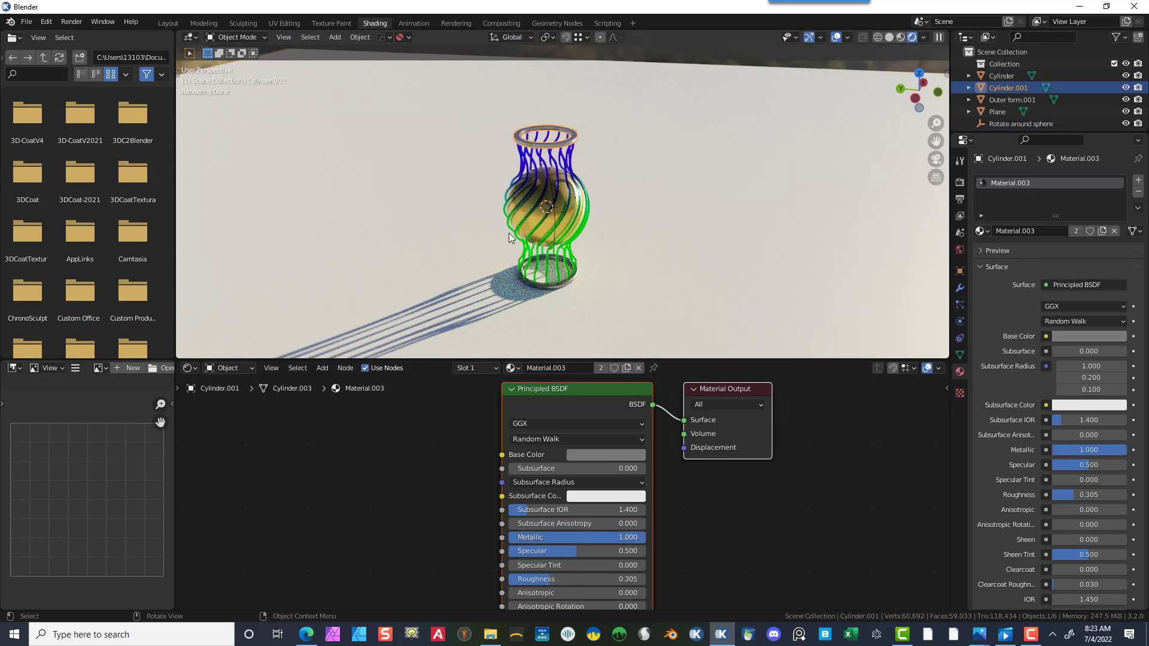
click(485, 249)
click(583, 457)
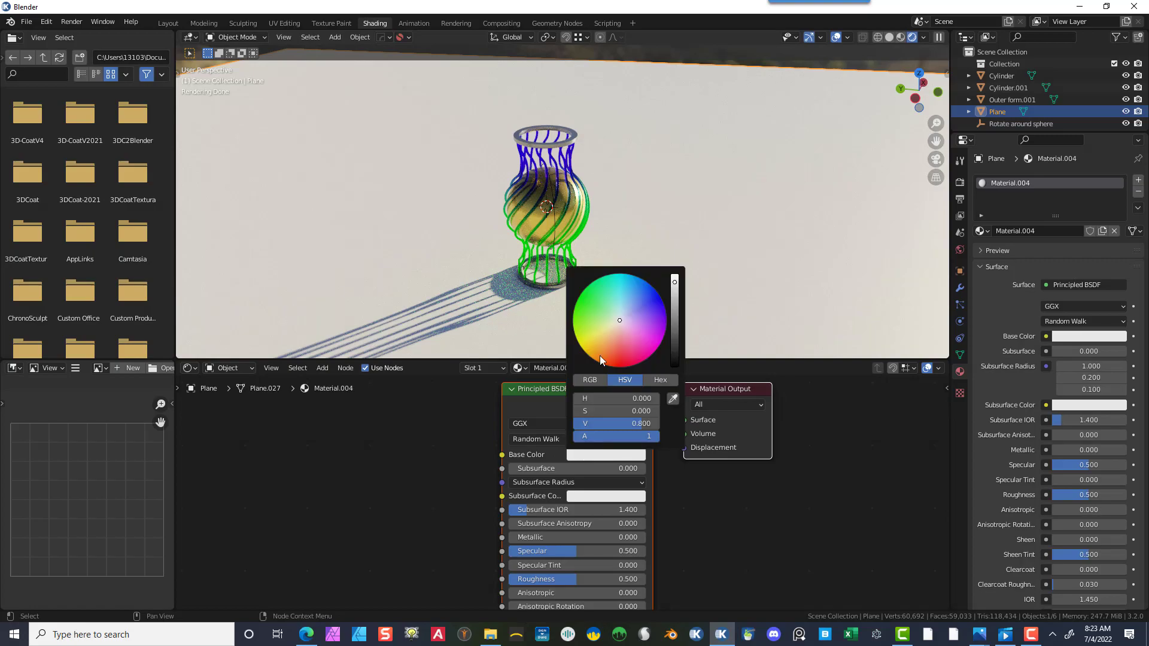
mouse_move(614, 318)
mouse_down()
mouse_move(621, 301)
mouse_move(673, 287)
mouse_up()
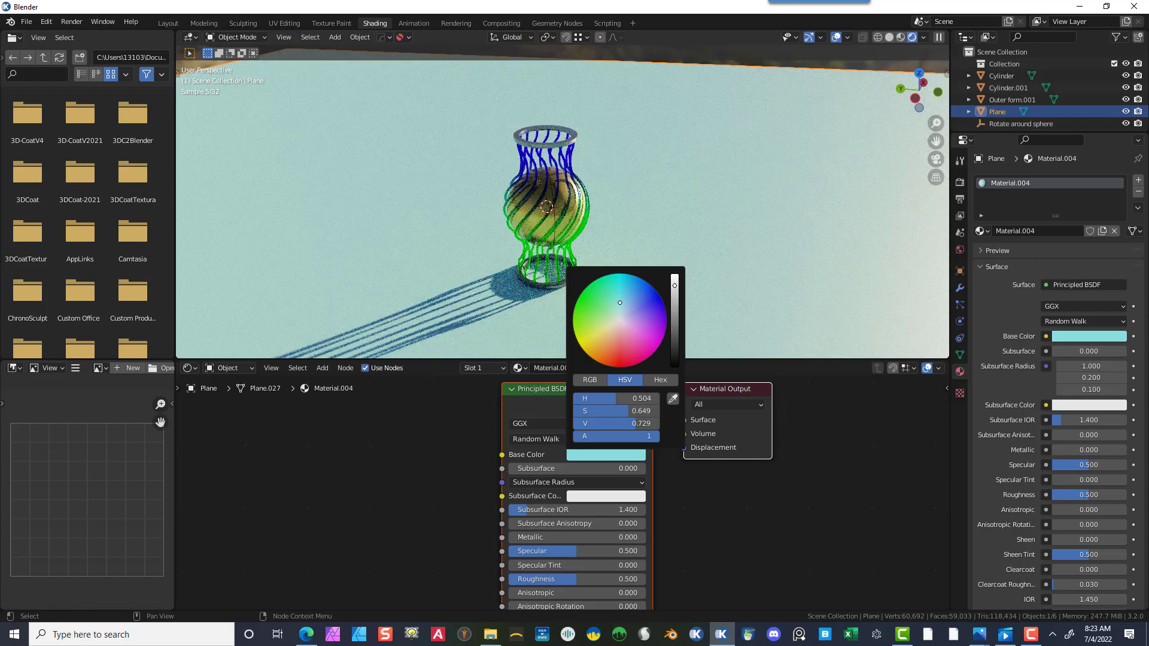
drag(541, 533, 676, 534)
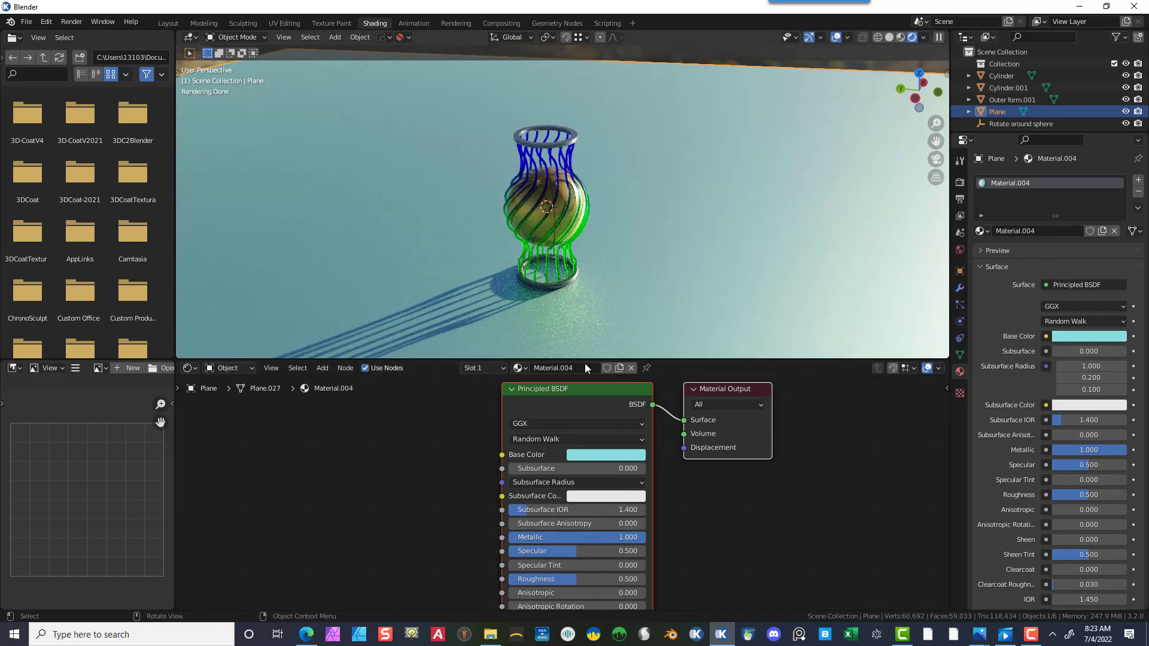
scroll(554, 531, down, 1)
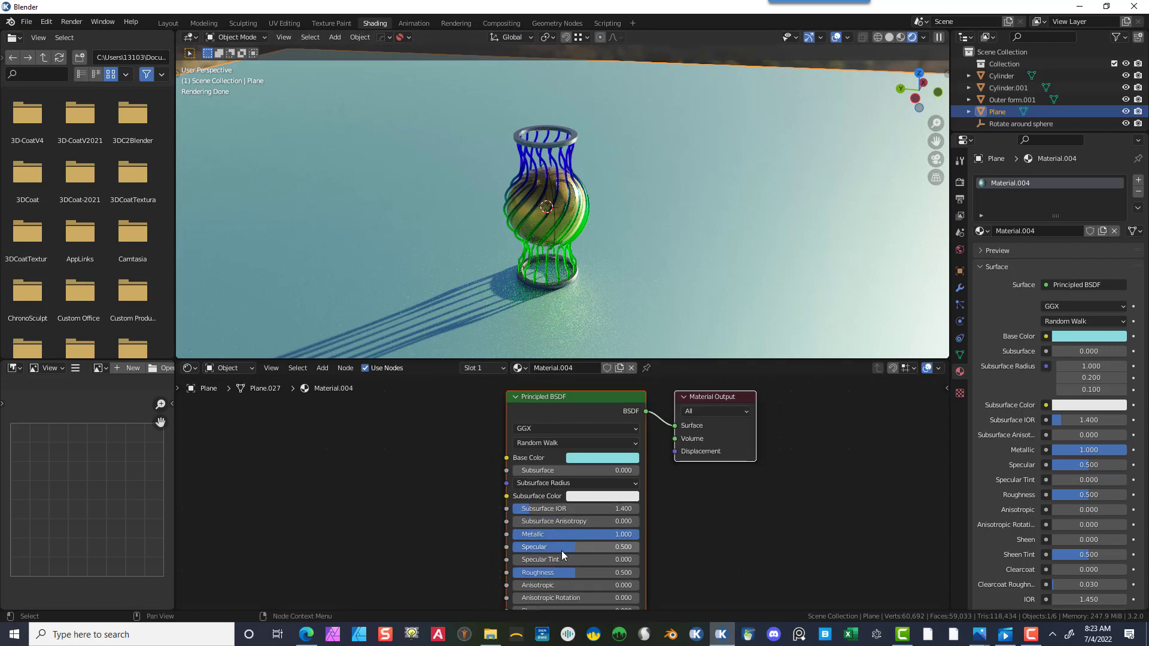
drag(572, 571, 563, 571)
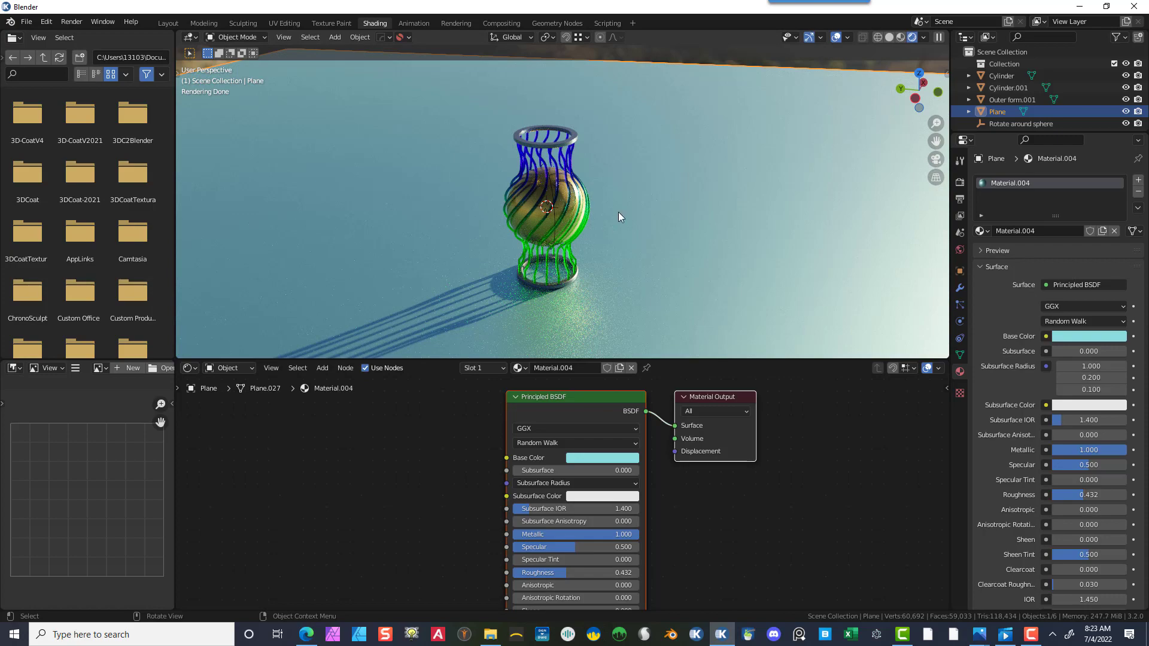
- Add a camera to the scene in the Layout workspace
scroll(595, 214, up, 3)
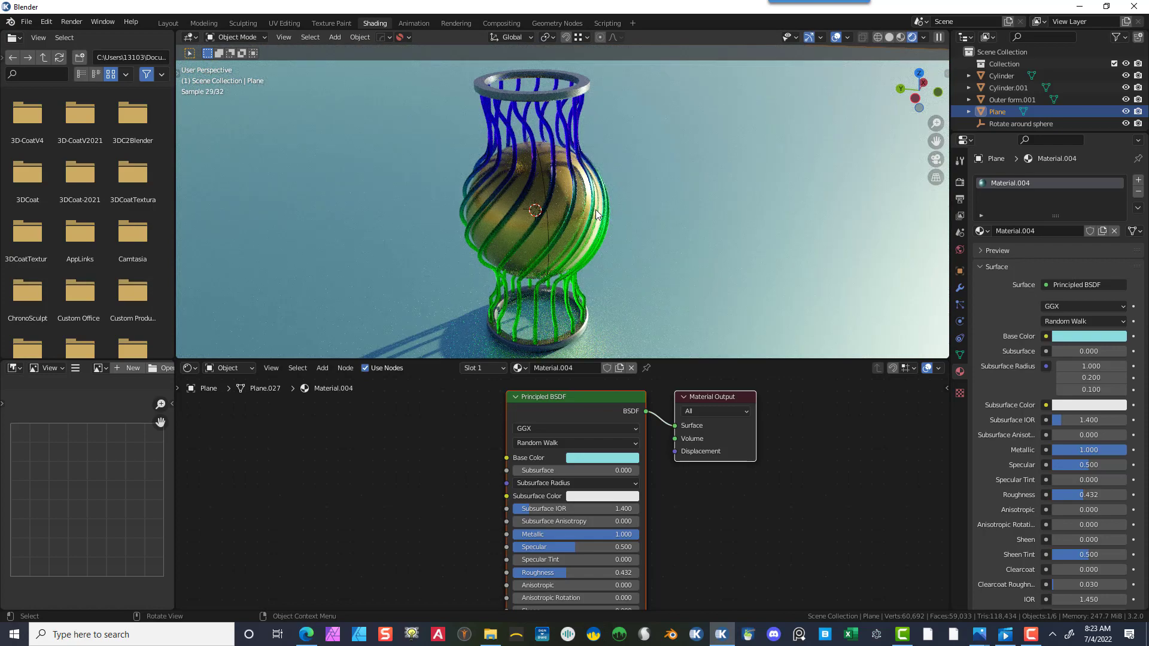
scroll(595, 210, down, 1)
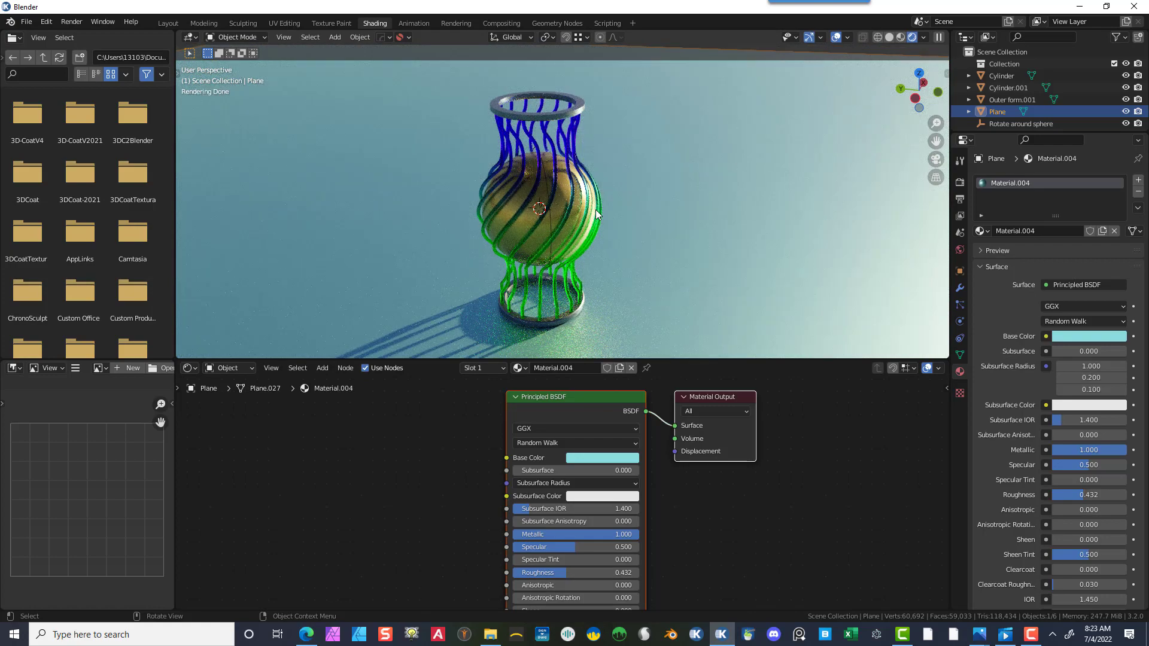
click(440, 432)
scroll(604, 189, down, 4)
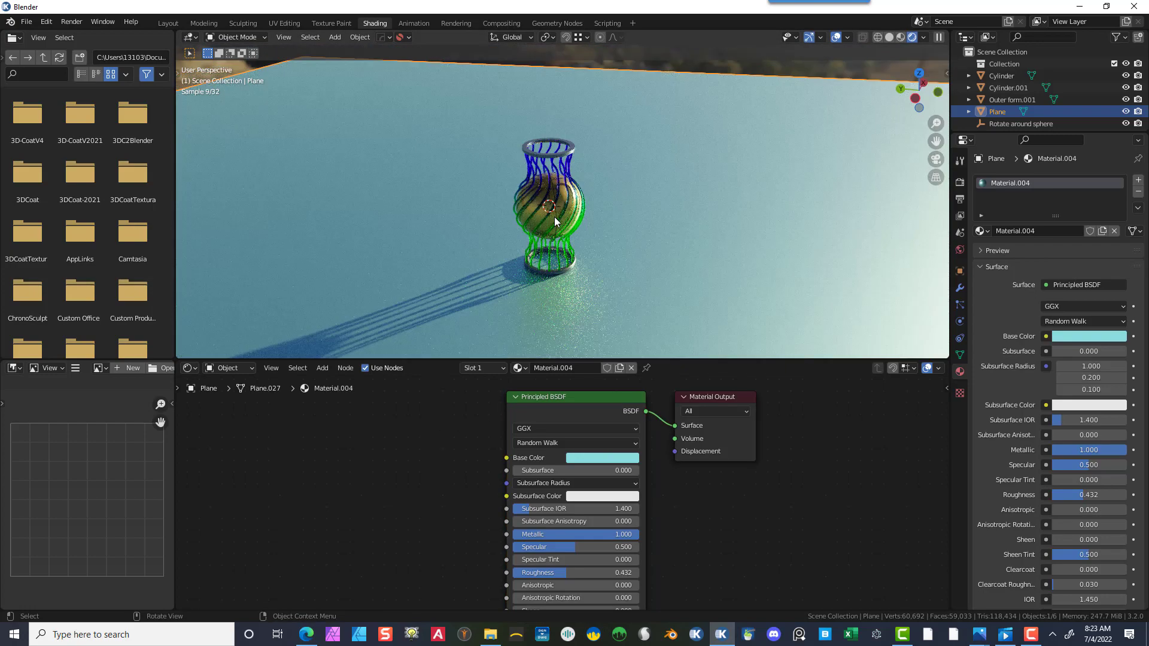
scroll(576, 217, down, 1)
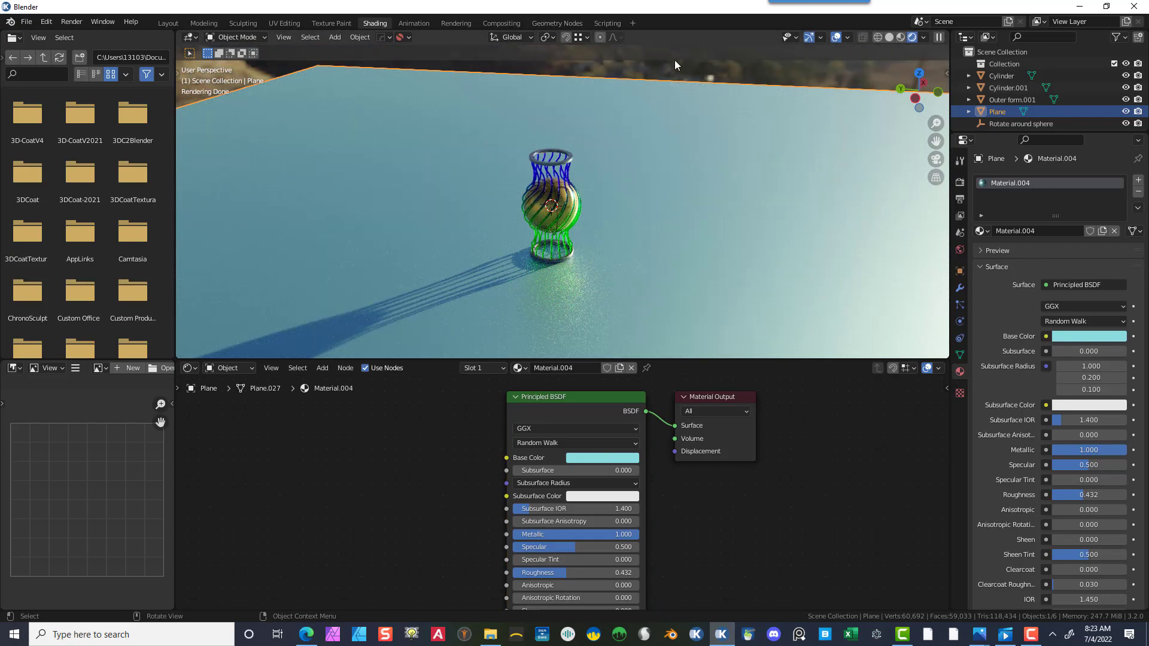
click(658, 64)
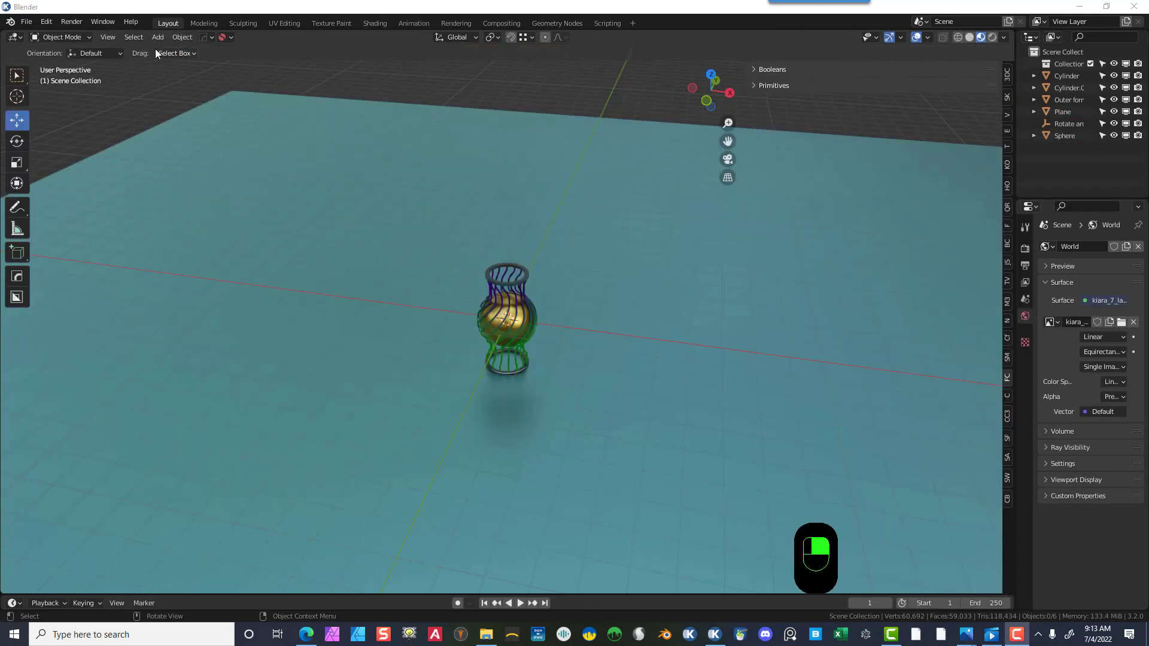
click(158, 38)
click(158, 38)
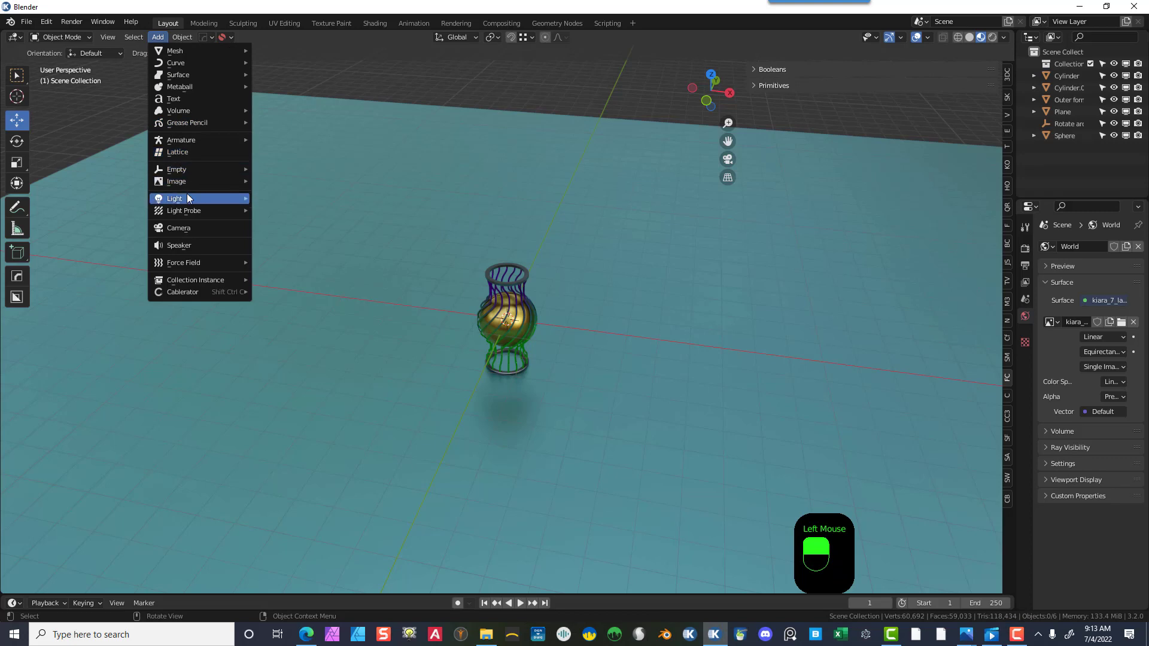
click(198, 228)
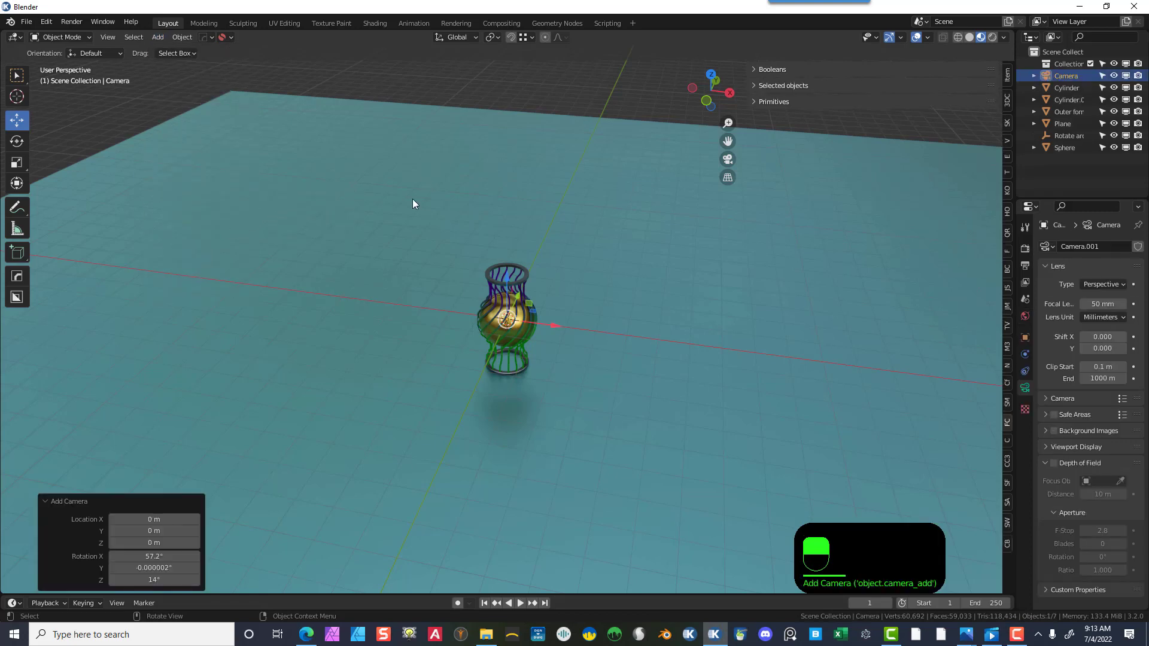
- Frame the vase in the viewport and align the camera to the current view
scroll(615, 421, up, 5)
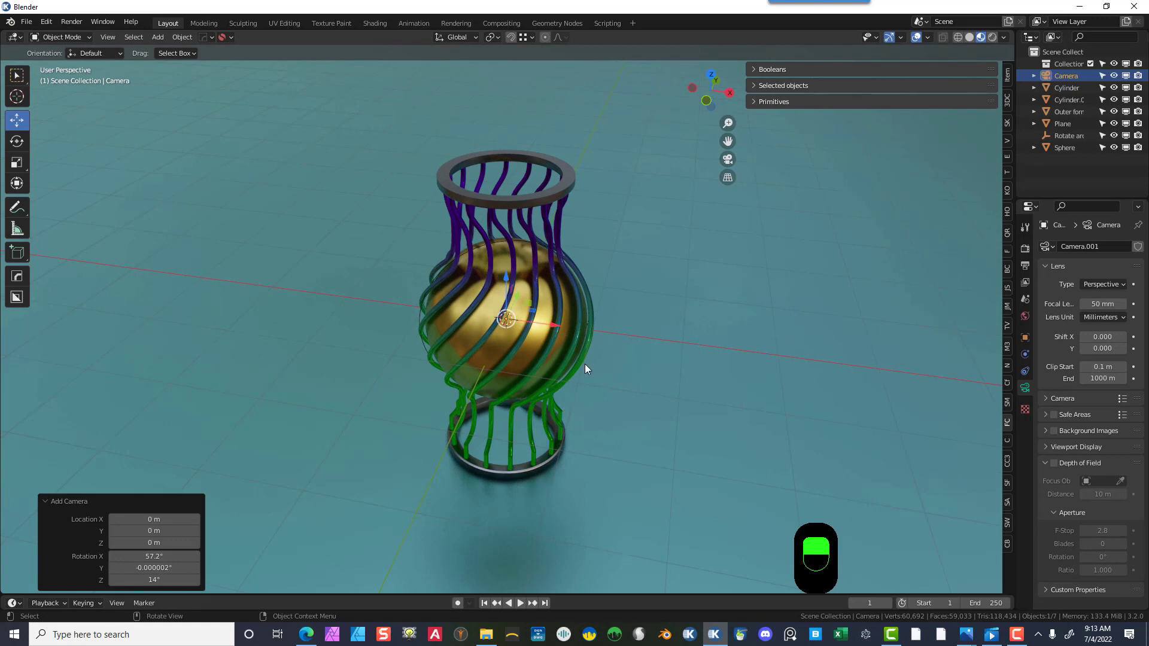
scroll(585, 367, up, 1)
scroll(585, 368, down, 1)
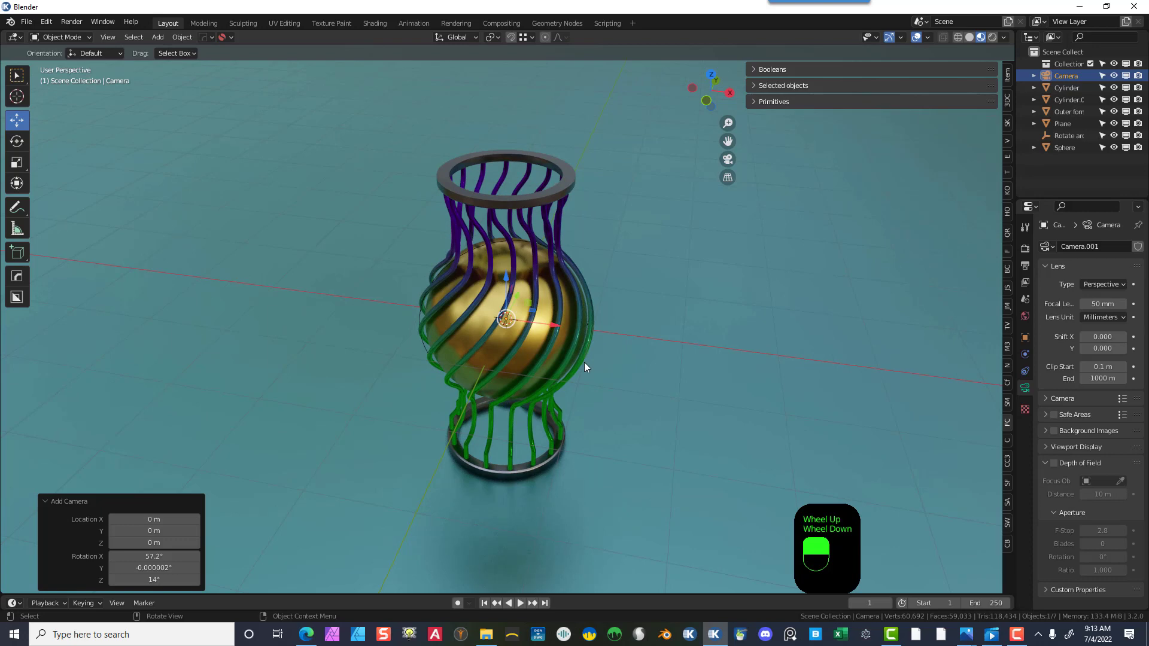
key(ctrl+alt+KP_0)
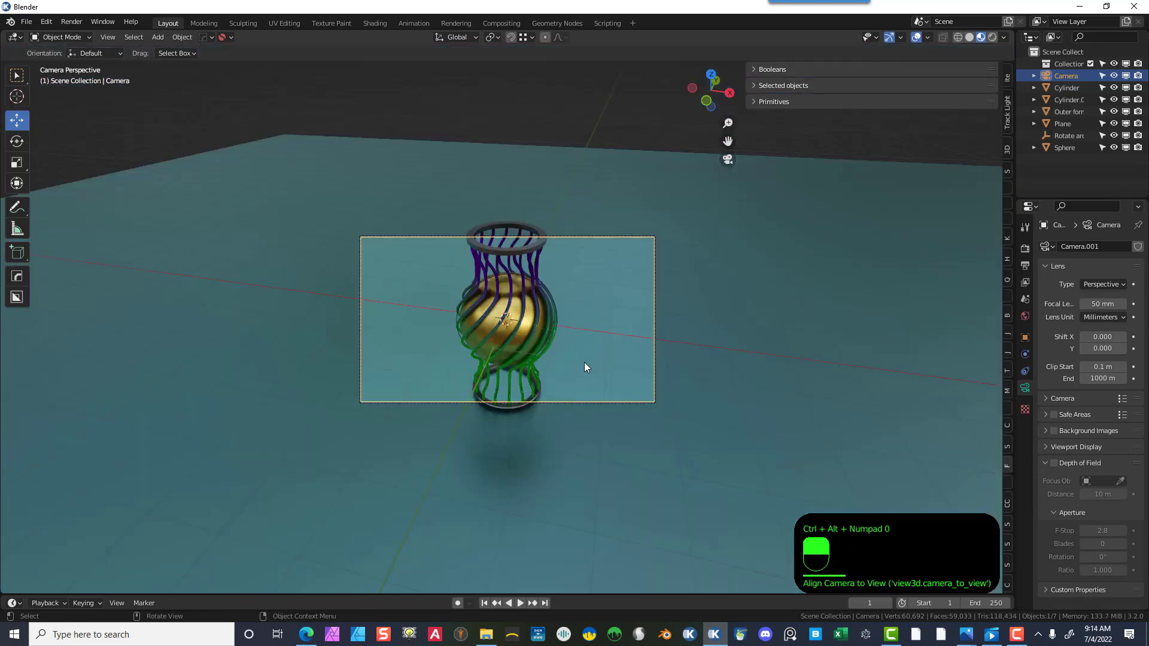
click(566, 237)
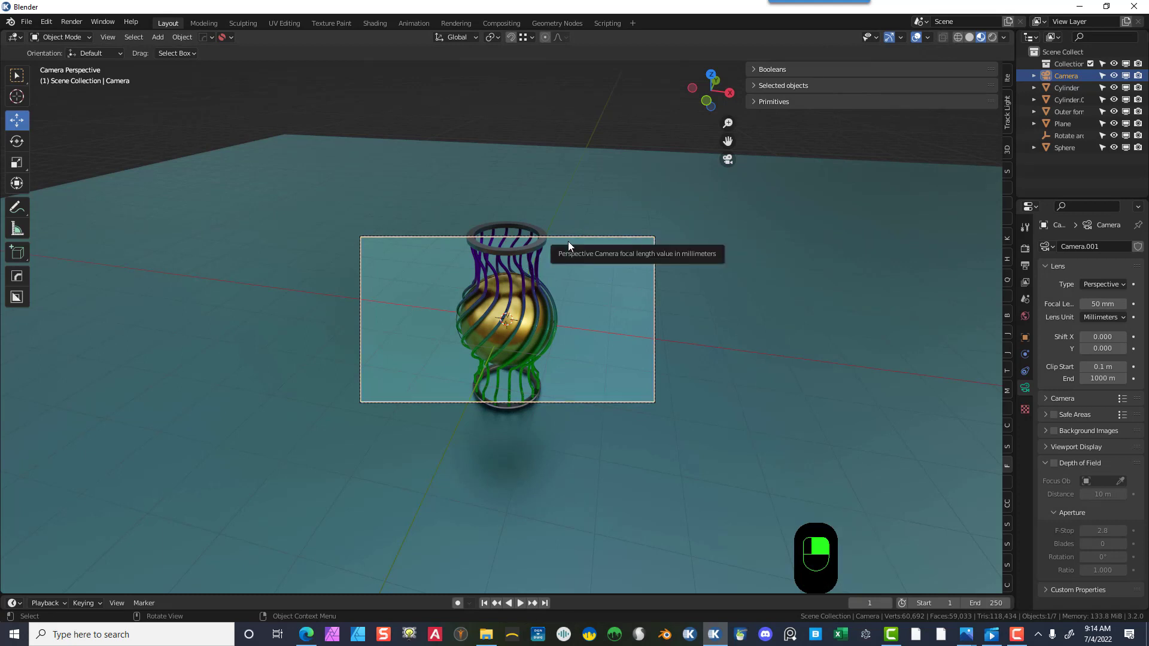
- Move the camera back along the Y axis by about 3.8 m
key(g)
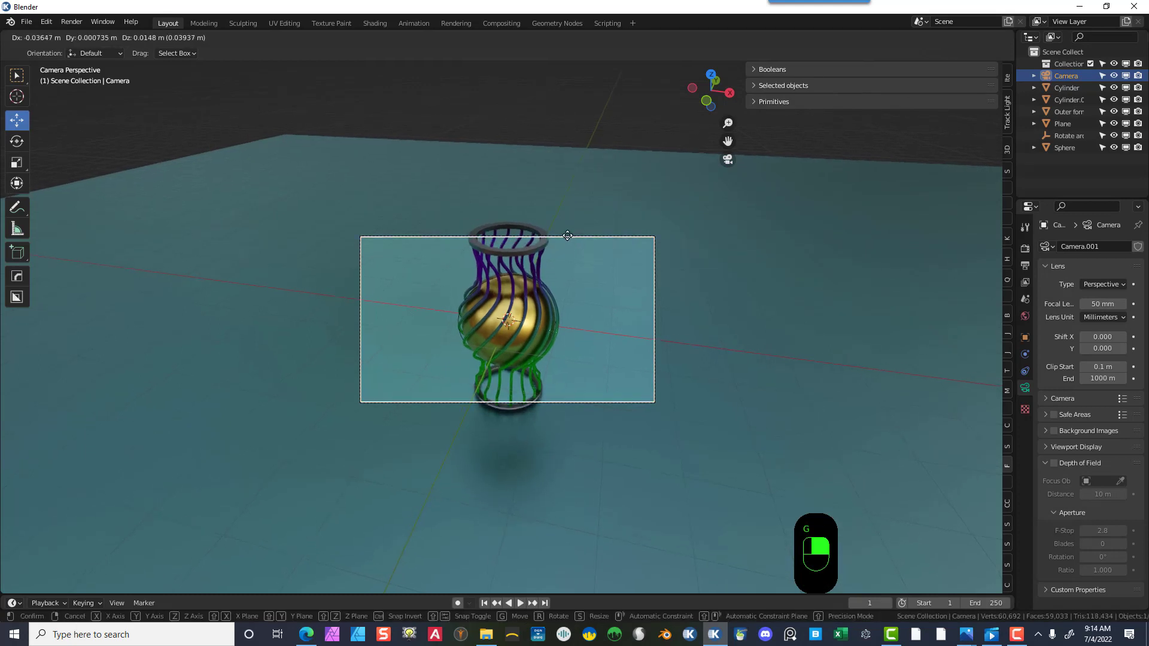
key(z)
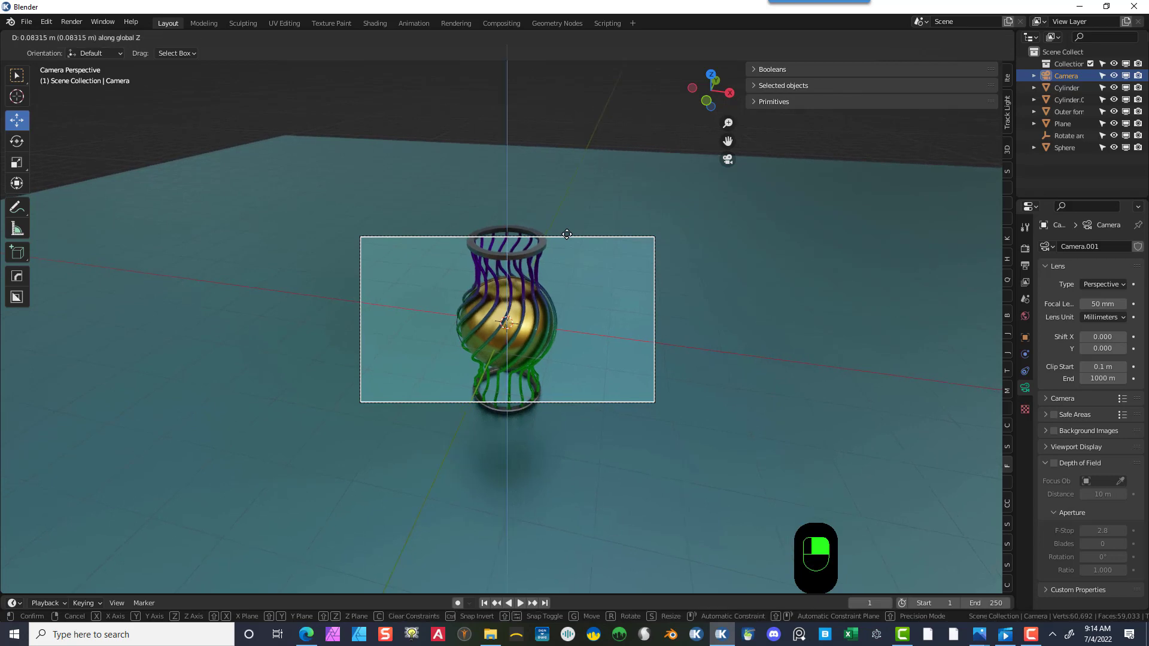
key(x)
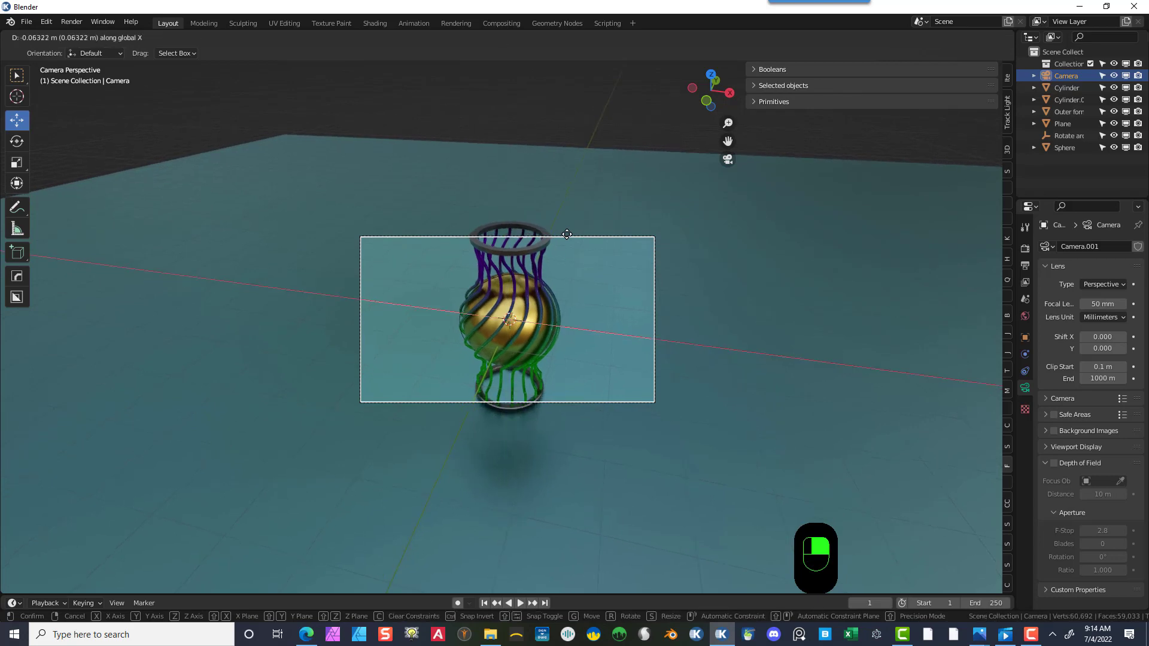
key(y)
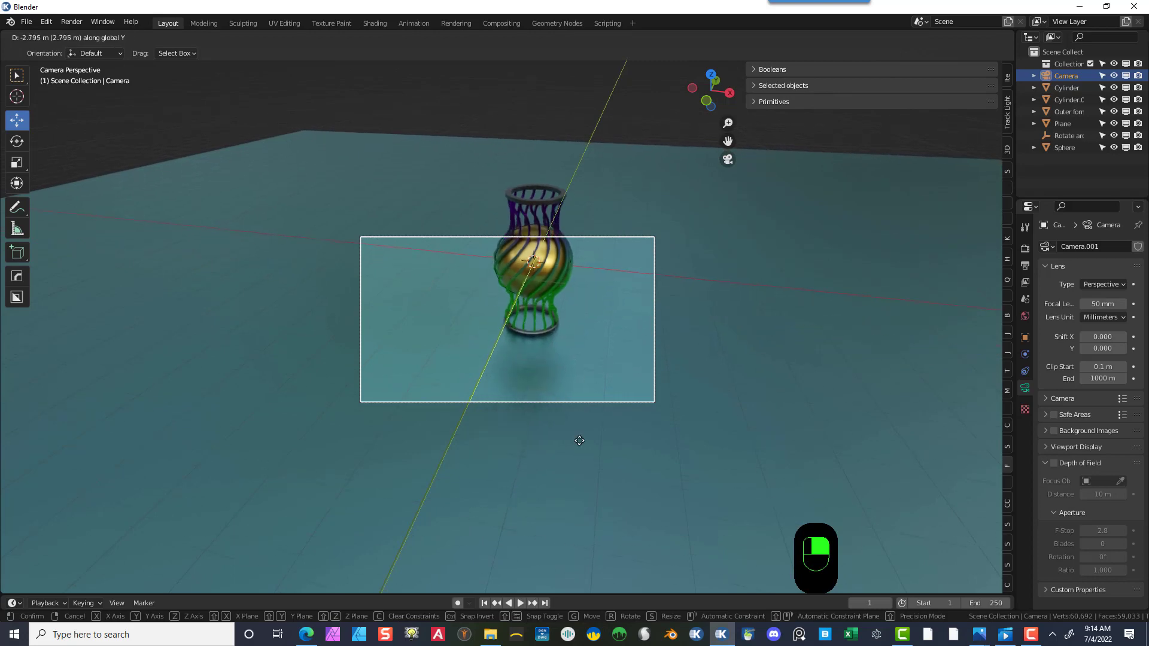
click(510, 442)
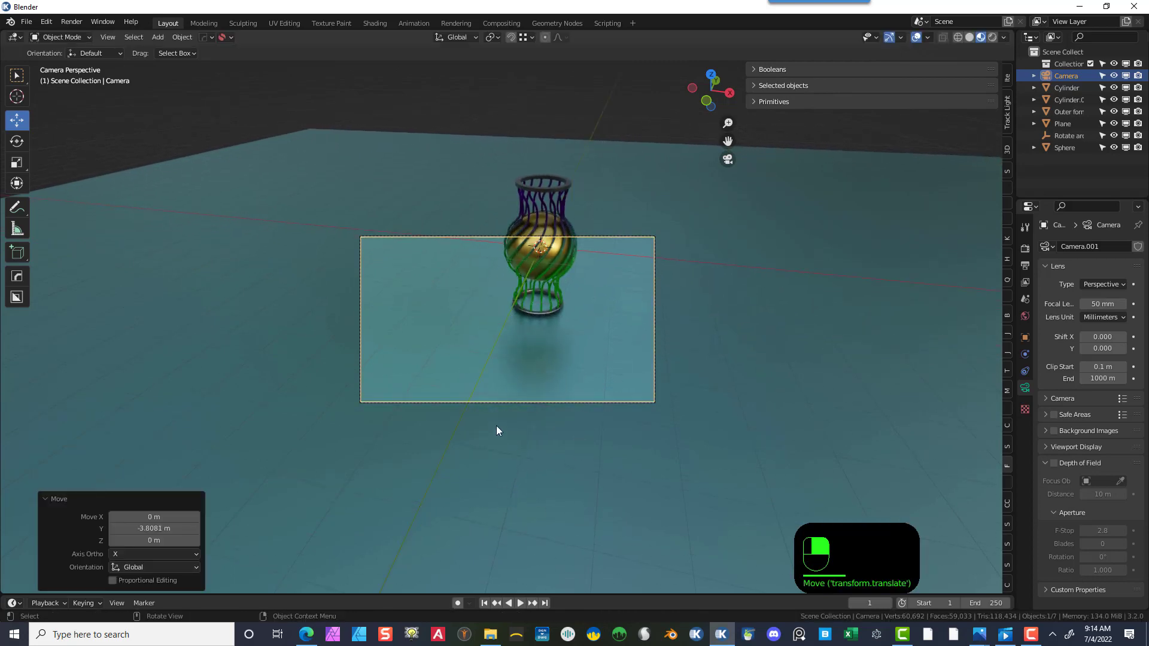
- Shift the camera in view space so the vase sits centred in the camera frame
key(g)
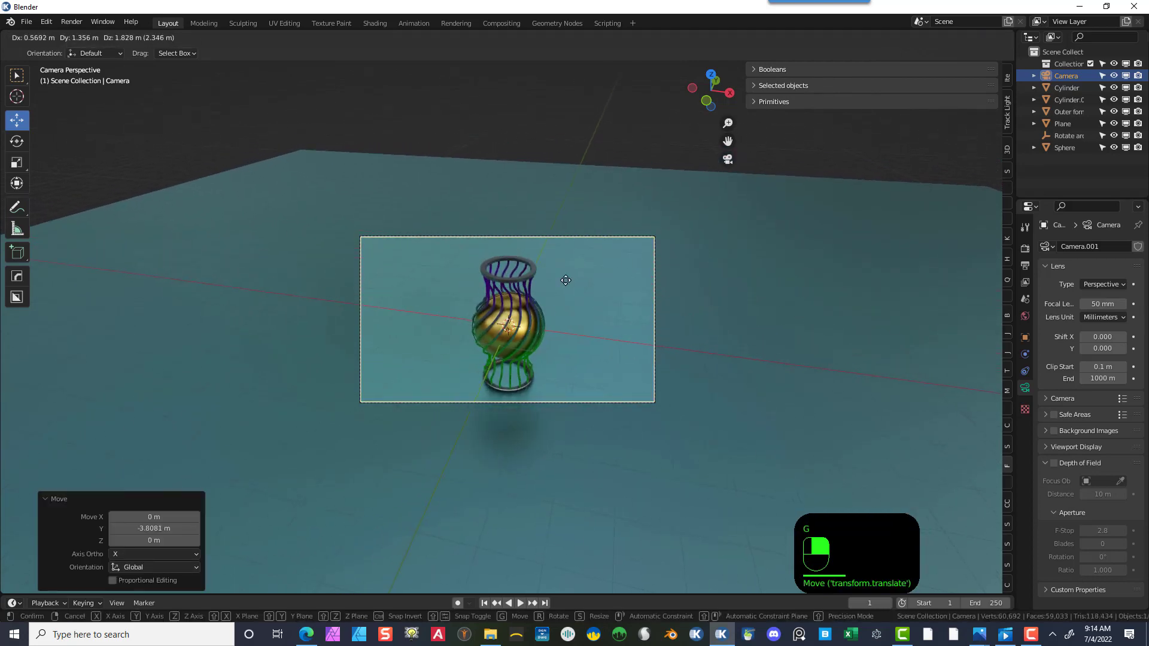
click(565, 280)
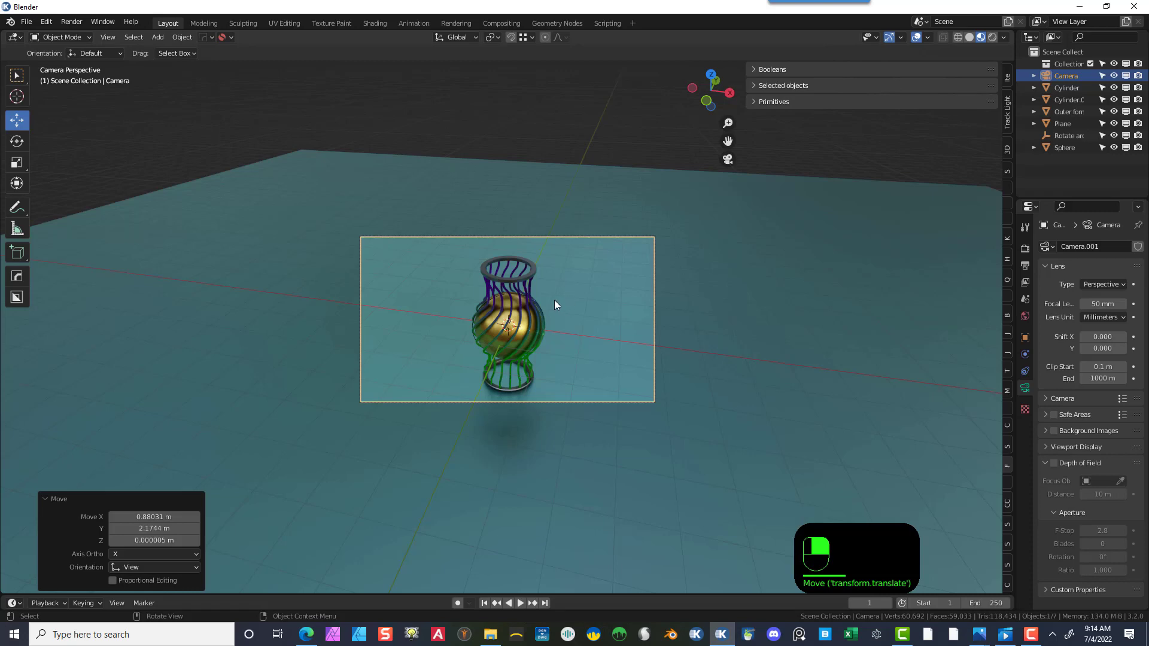
key(g)
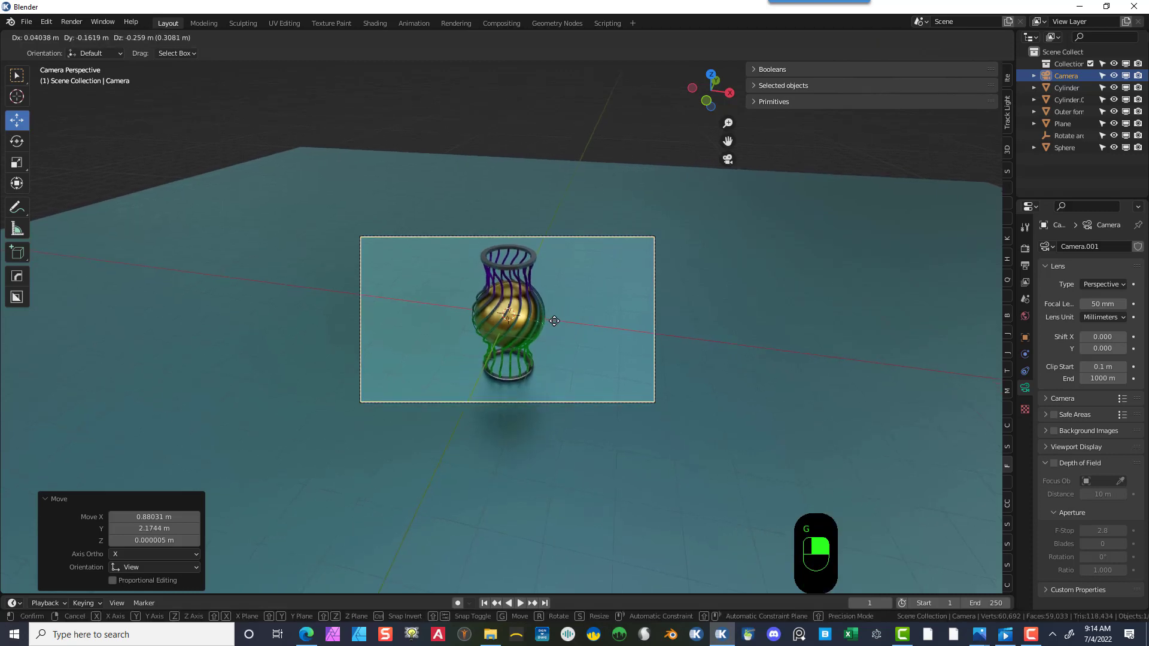
click(554, 324)
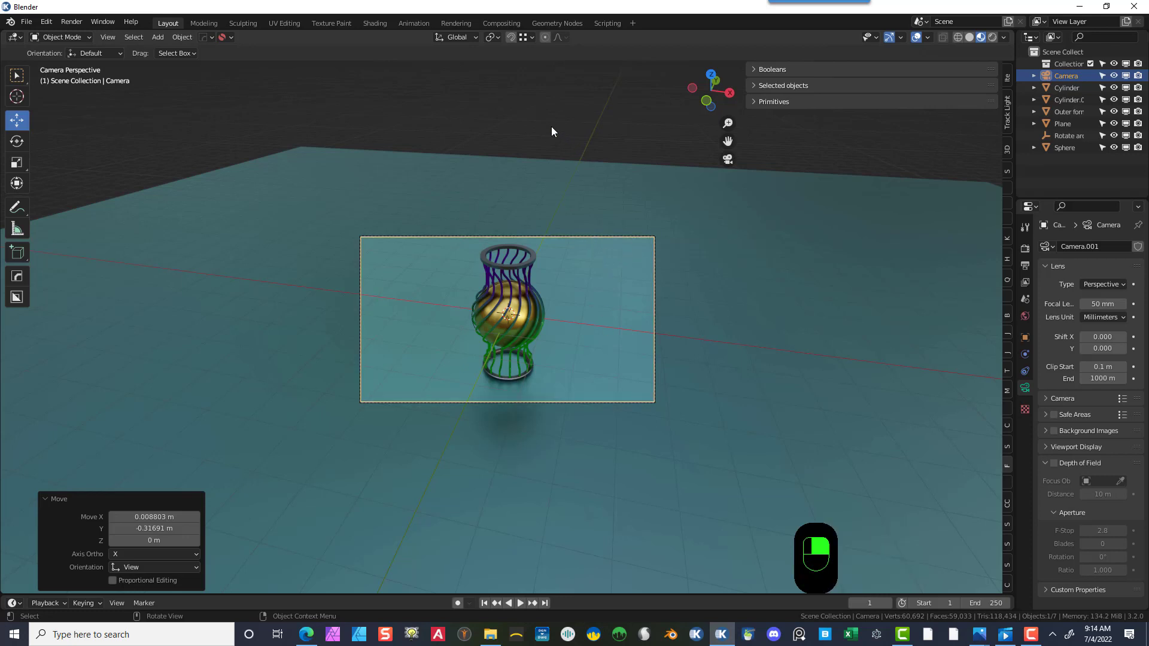
- Deselect everything and add an Area light to the scene
click(510, 296)
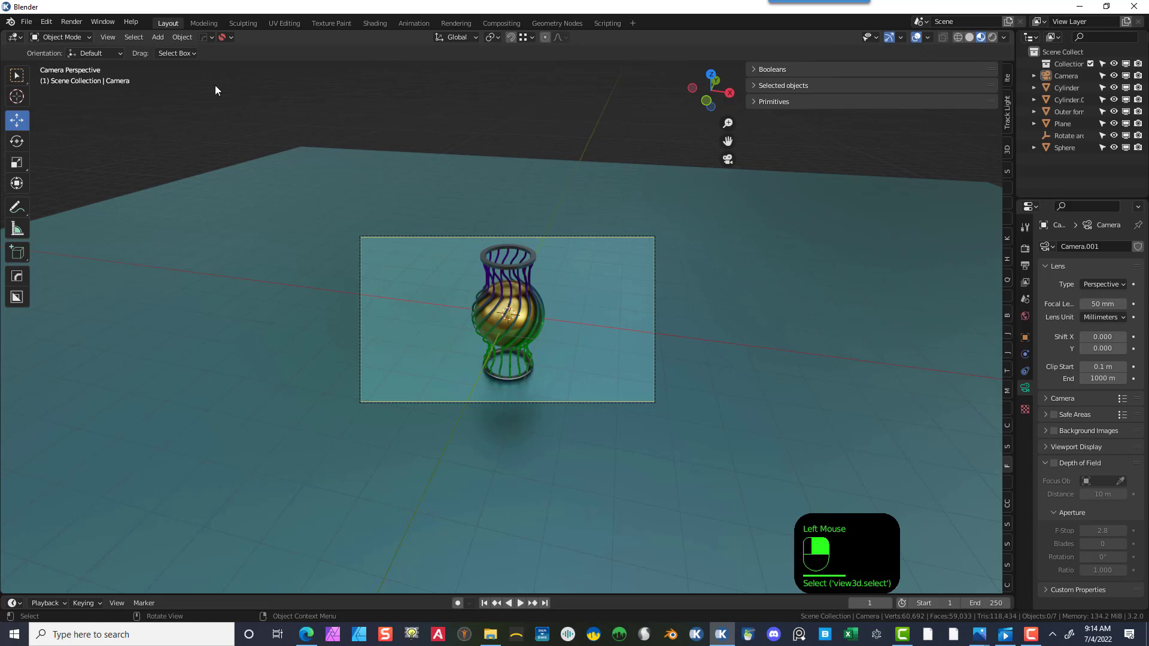
click(155, 37)
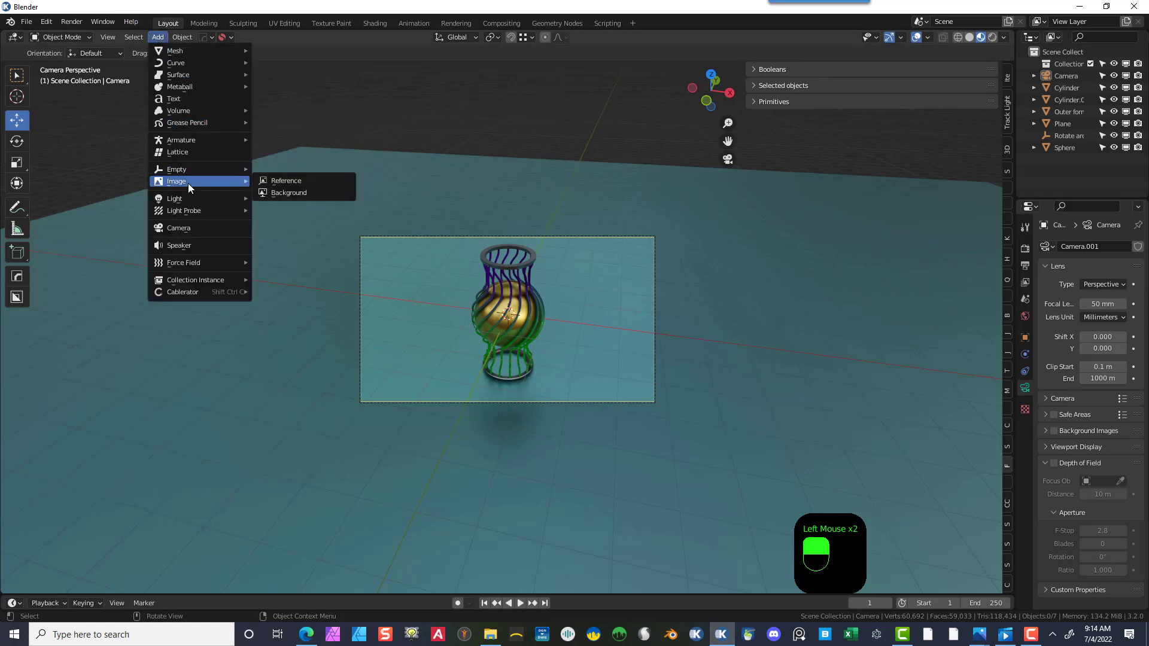
mouse_move(193, 199)
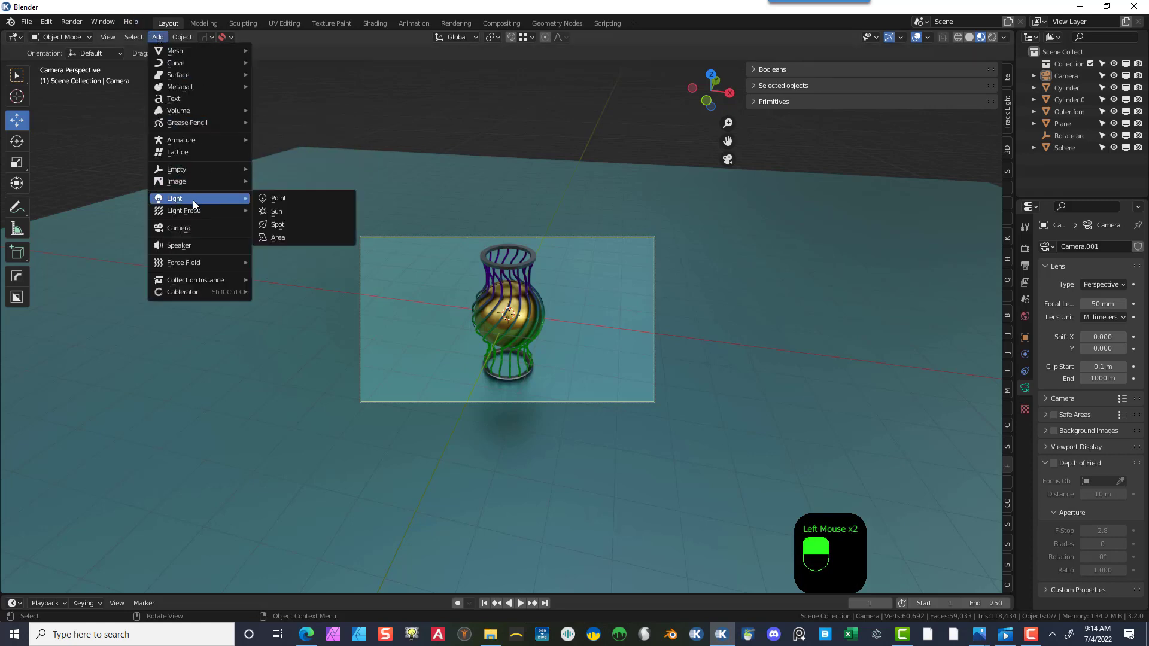
click(312, 238)
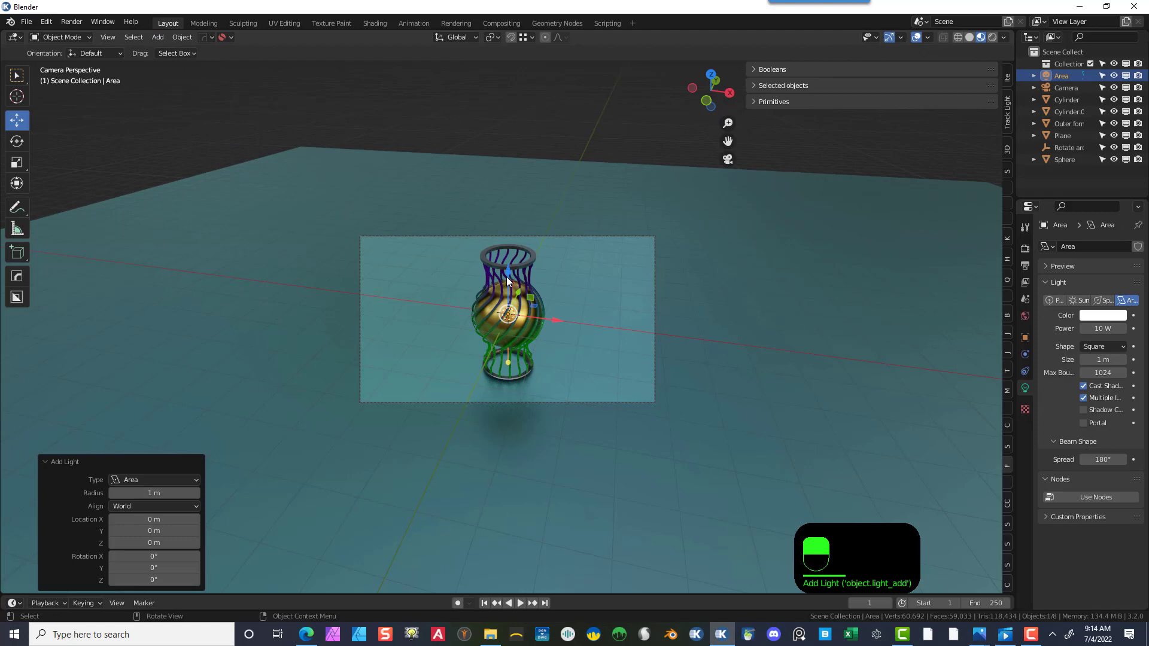
- Raise the area light about 4.6 m, shift it about 3 m along X, and scale it by about 5.3
drag(506, 276, 535, 180)
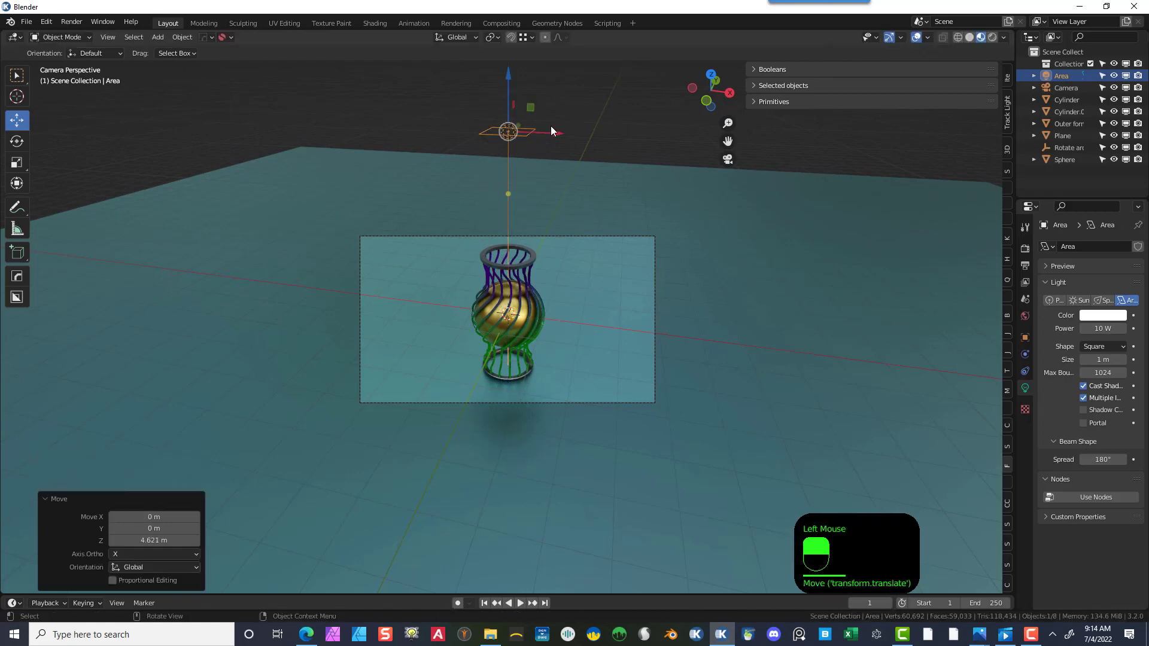
drag(551, 131, 681, 182)
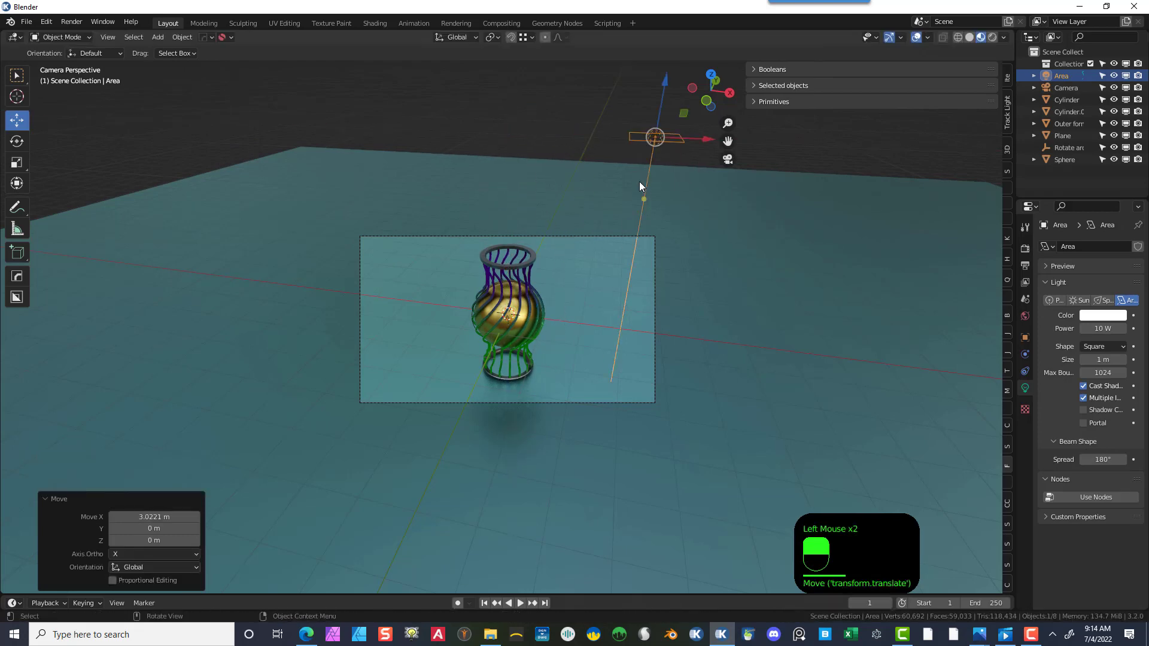
key(s)
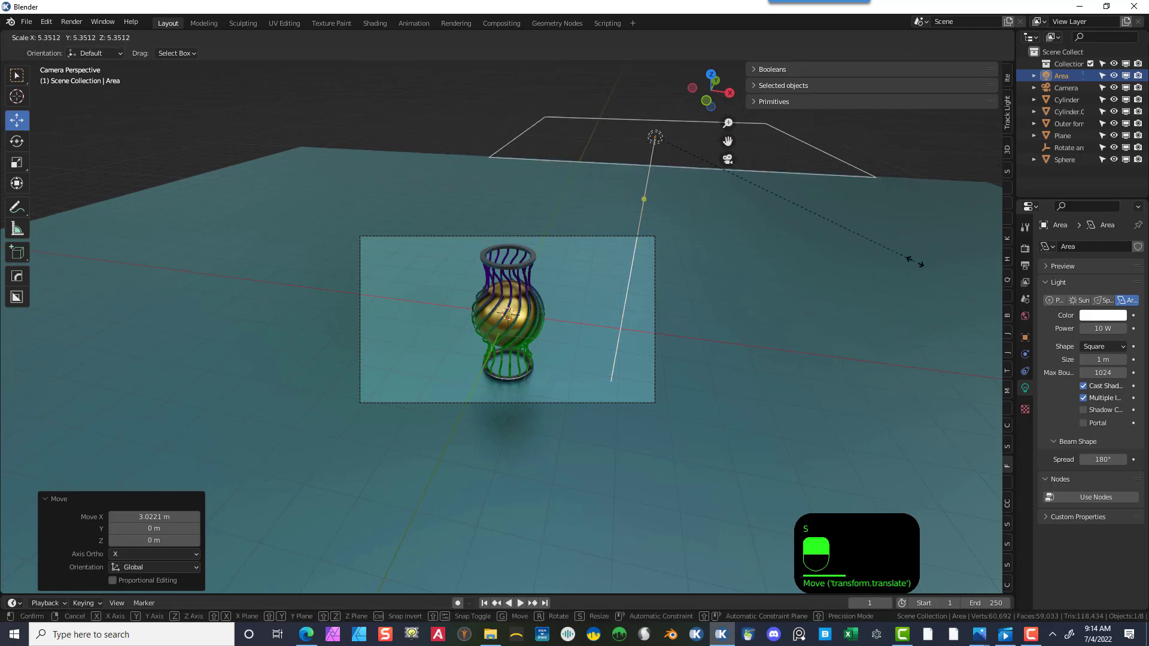
click(914, 261)
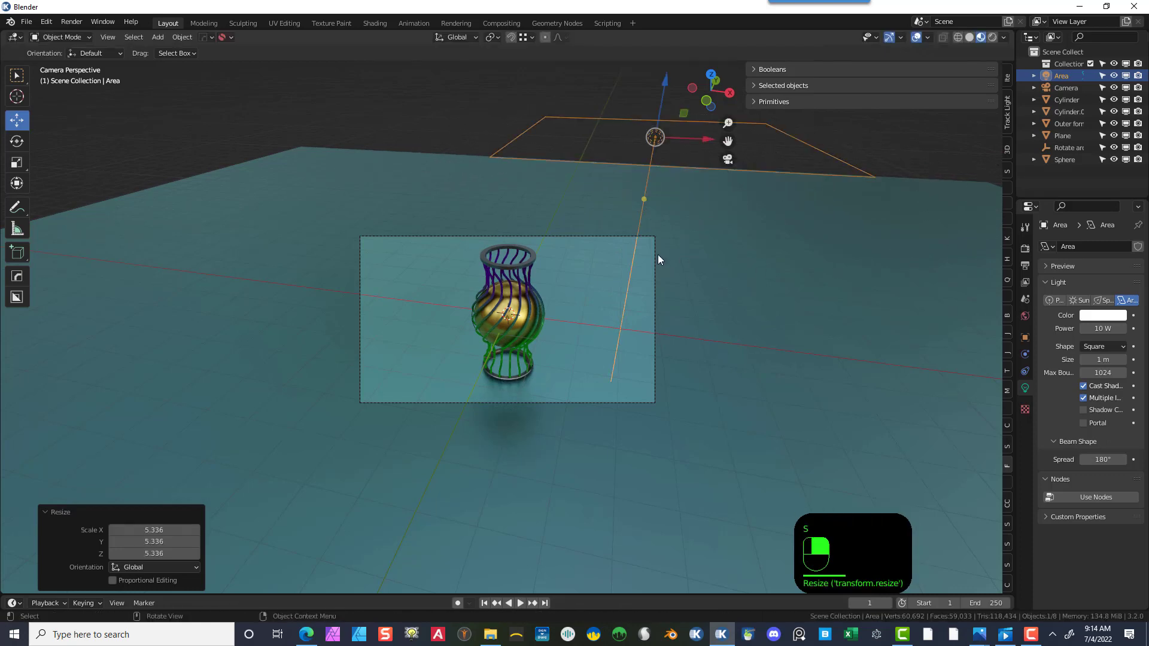
- Reposition the area light about 5.3 m along X beside the vase, resize it to about 1.39 m and tilt it toward the vase
key(KP_7)
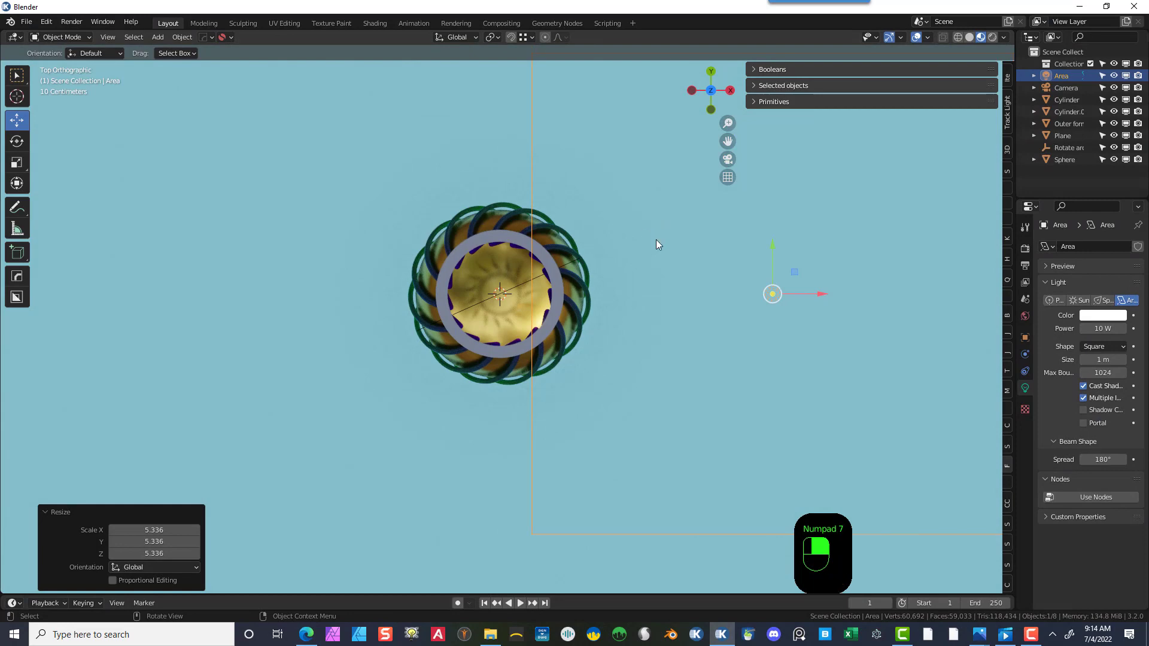
scroll(656, 244, down, 4)
mouse_move(588, 311)
mouse_down()
mouse_move(578, 312)
mouse_move(612, 309)
mouse_move(606, 317)
mouse_up()
middle_drag(604, 318, 612, 315)
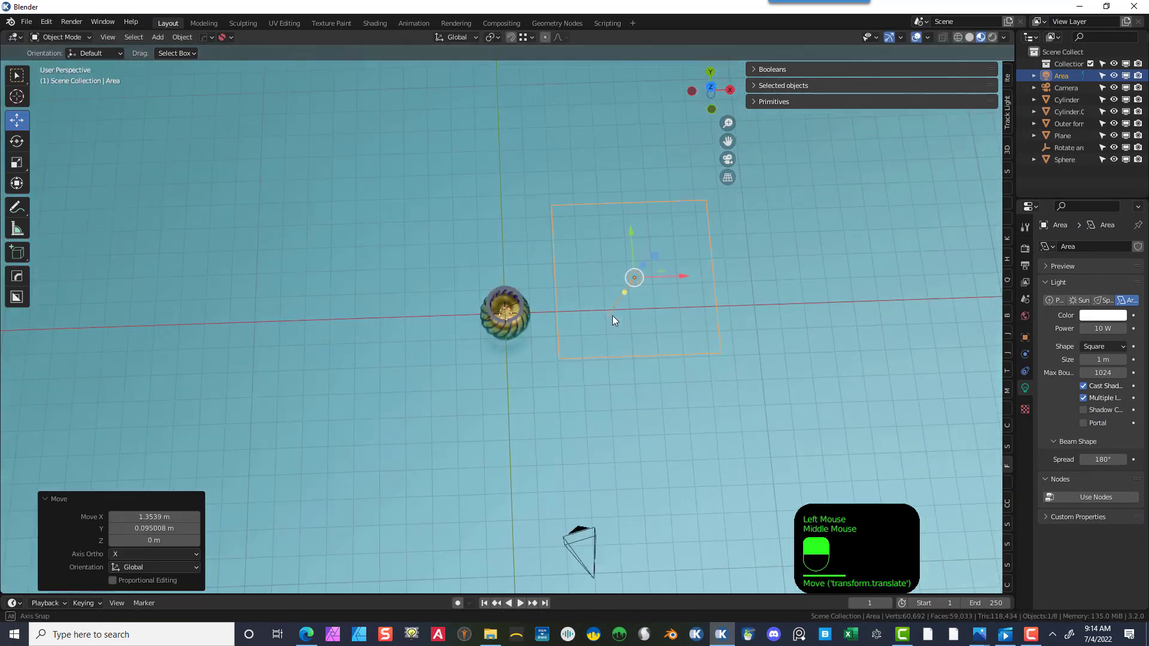
scroll(612, 314, up, 1)
drag(651, 281, 519, 308)
middle_drag(622, 310, 652, 188)
scroll(652, 189, up, 1)
drag(671, 99, 687, 39)
drag(675, 102, 731, 511)
scroll(664, 371, down, 2)
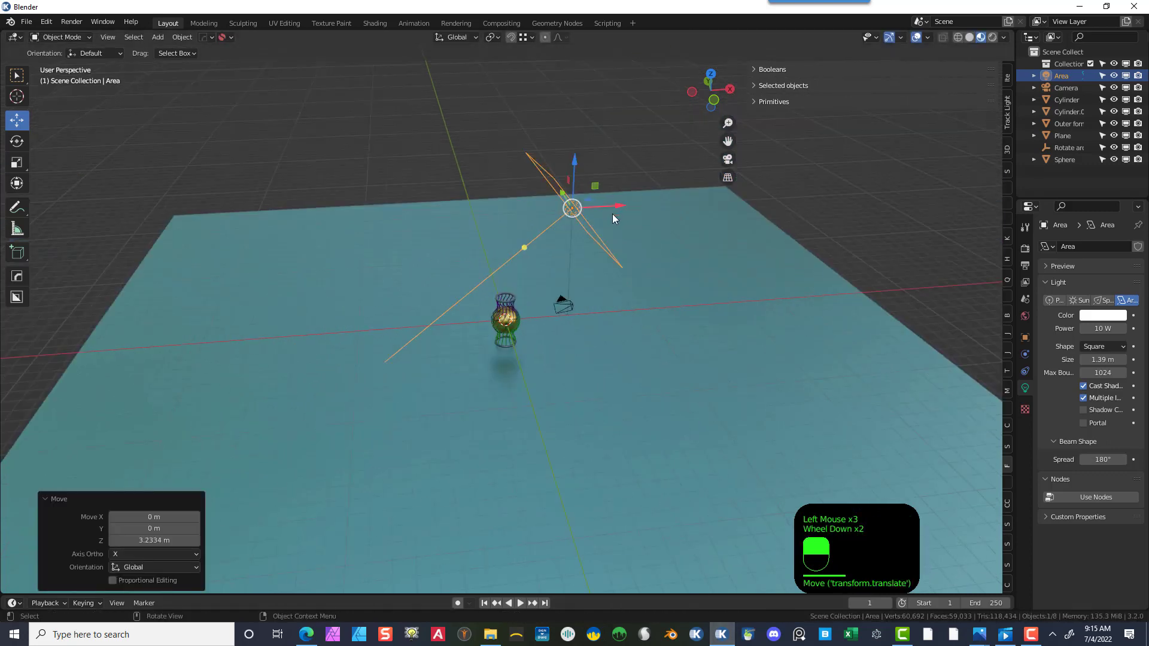
drag(613, 212, 692, 209)
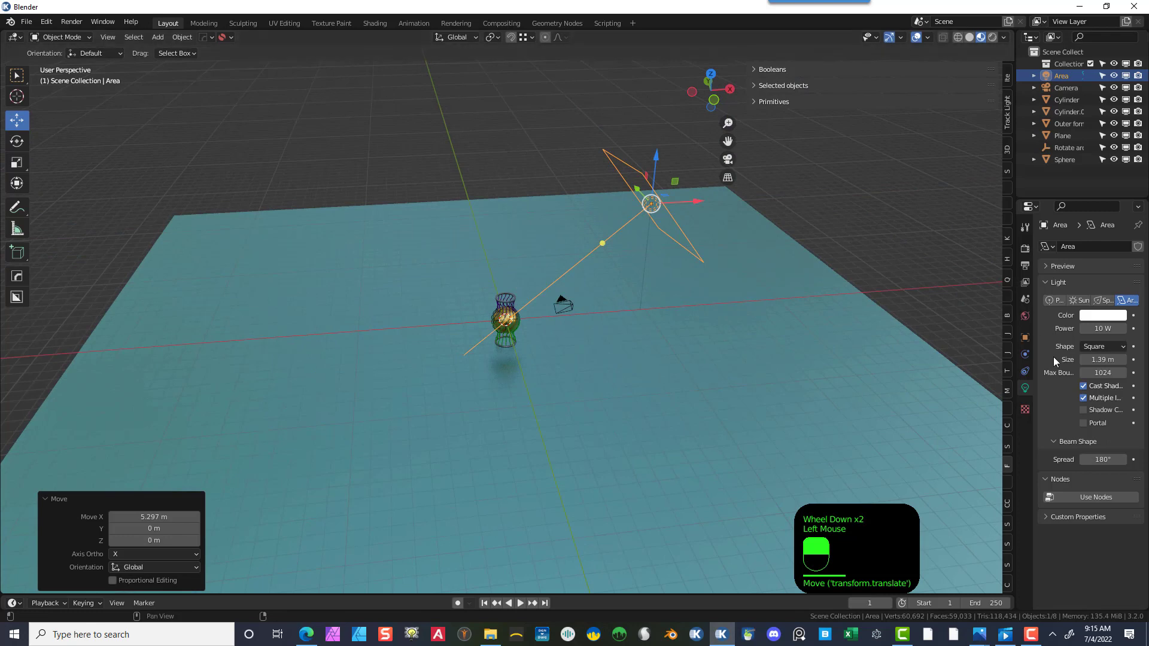
- Enable Shadow Caustics on the area light and give it a pale blue color
click(1083, 410)
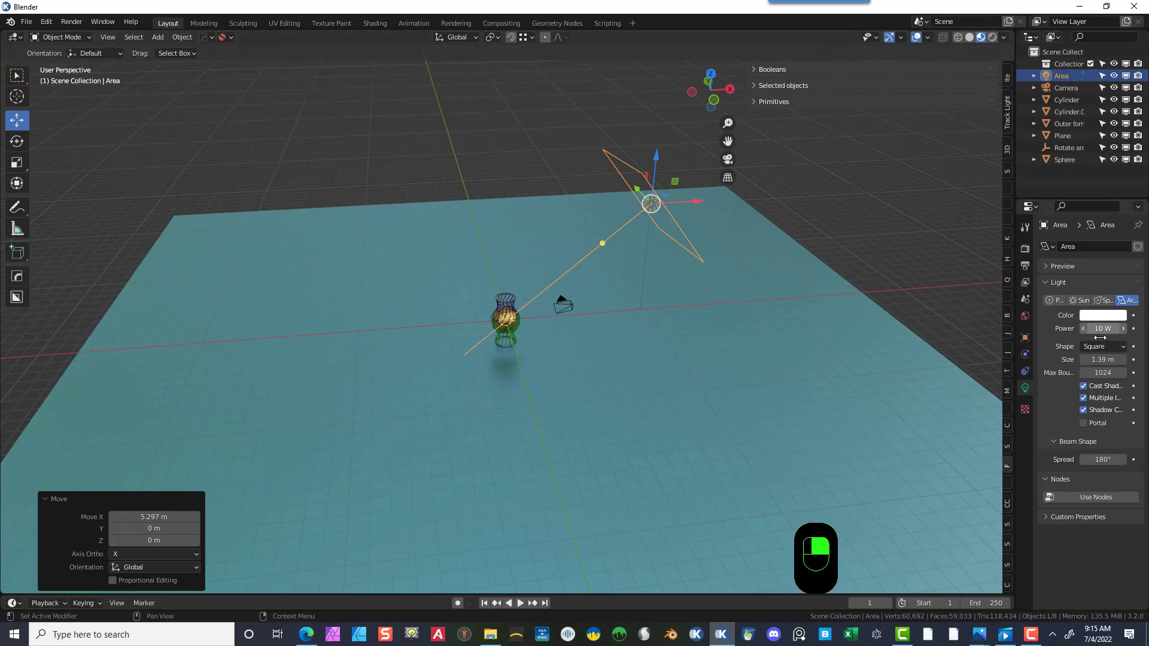
scroll(680, 271, down, 2)
middle_drag(680, 271, 812, 308)
click(1102, 315)
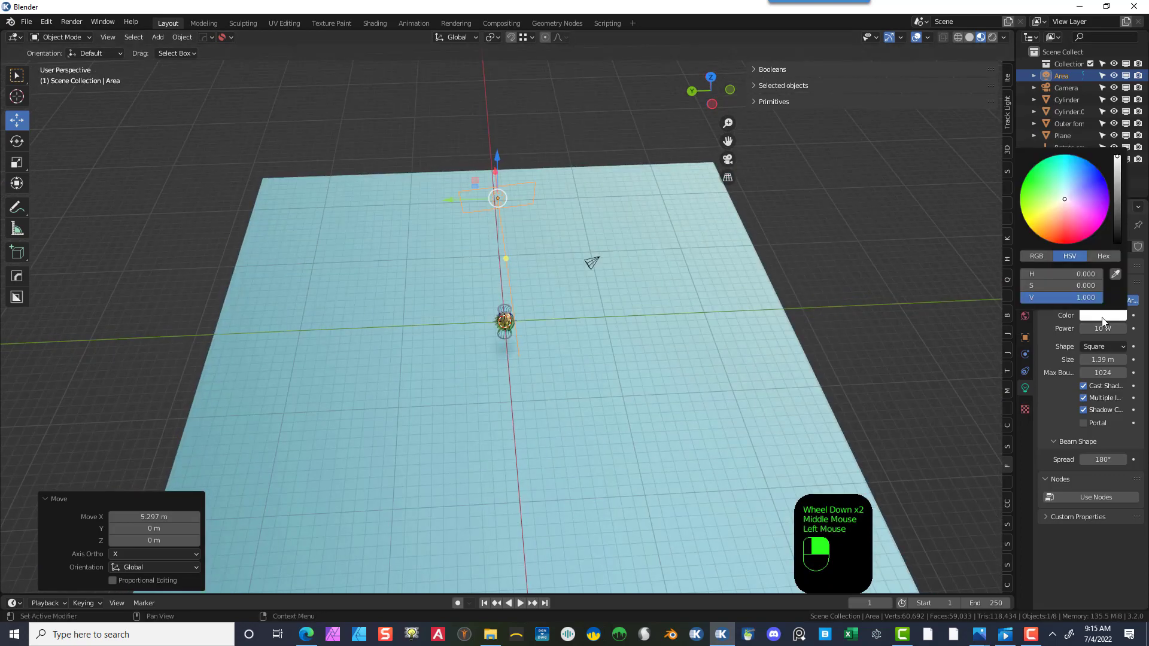
mouse_move(1066, 199)
mouse_down()
mouse_move(1054, 192)
mouse_move(1072, 189)
mouse_up()
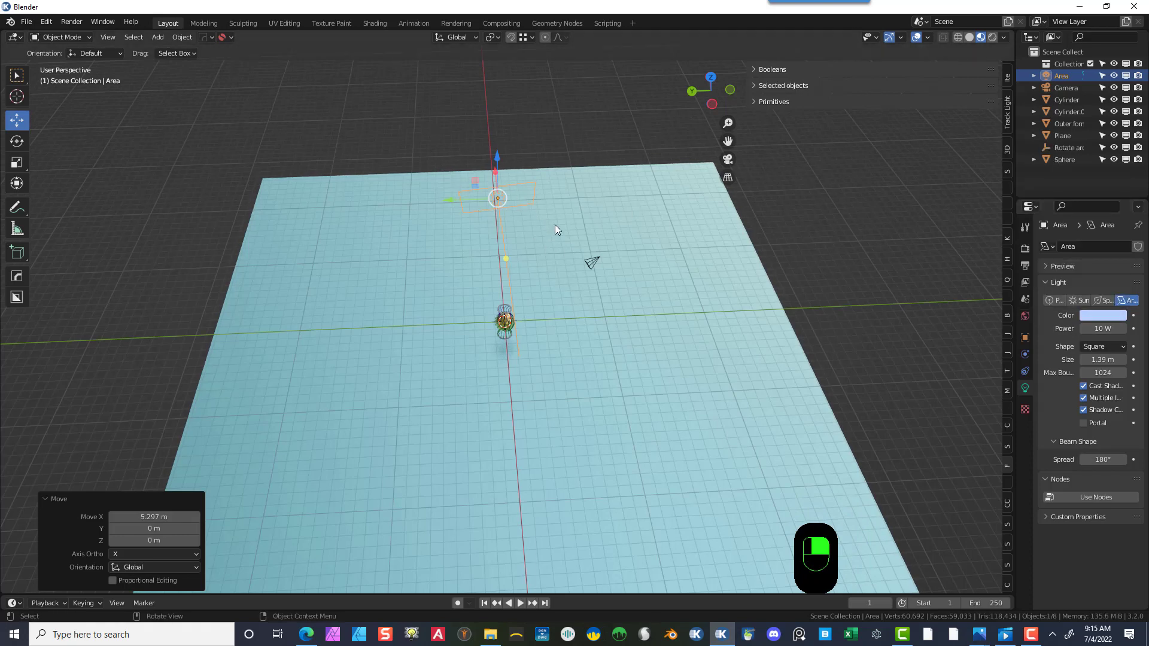
- In top view, duplicate the area light and place the copy above the vase on the Y side
key(KP_7)
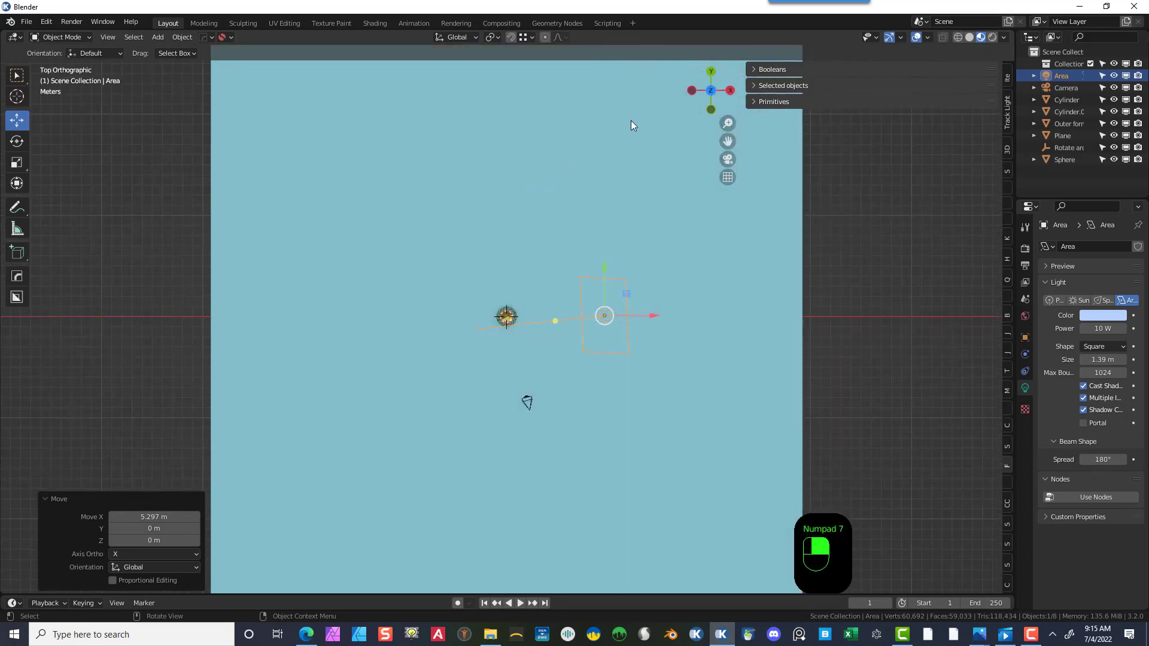
key(shift)
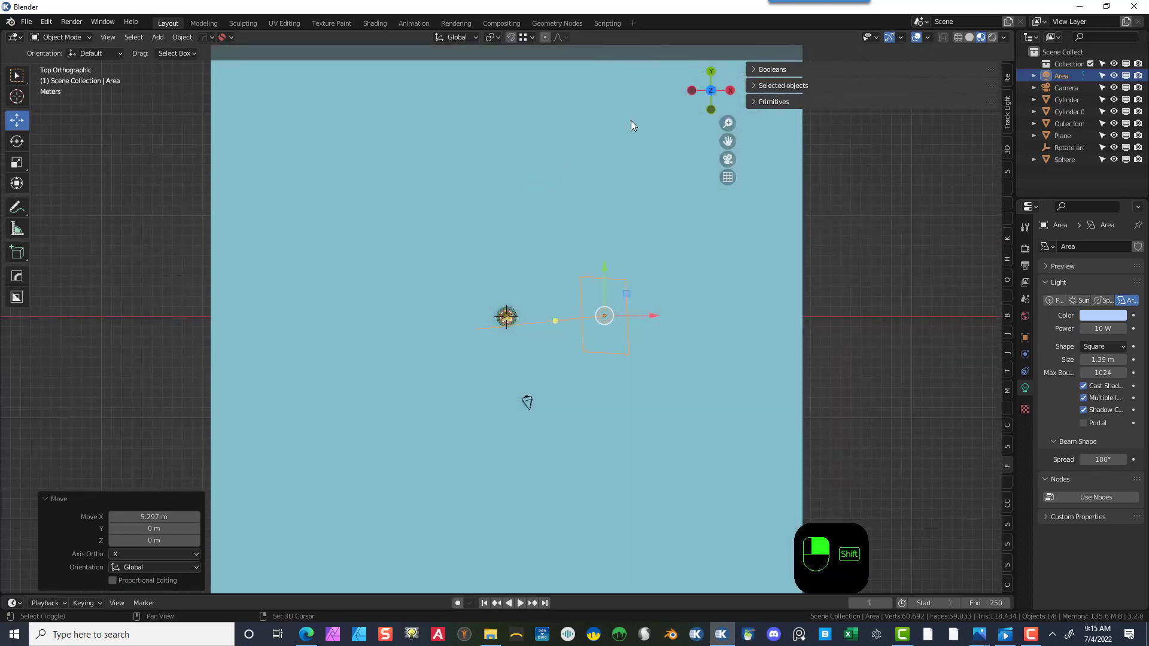
key(shift+d)
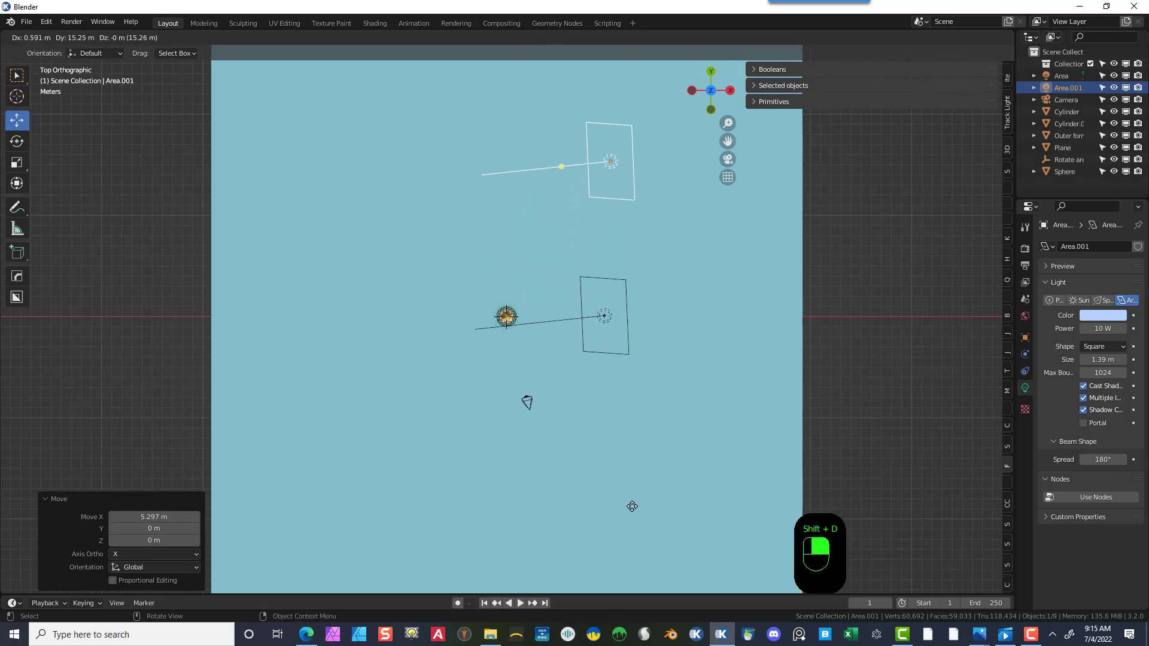
click(634, 548)
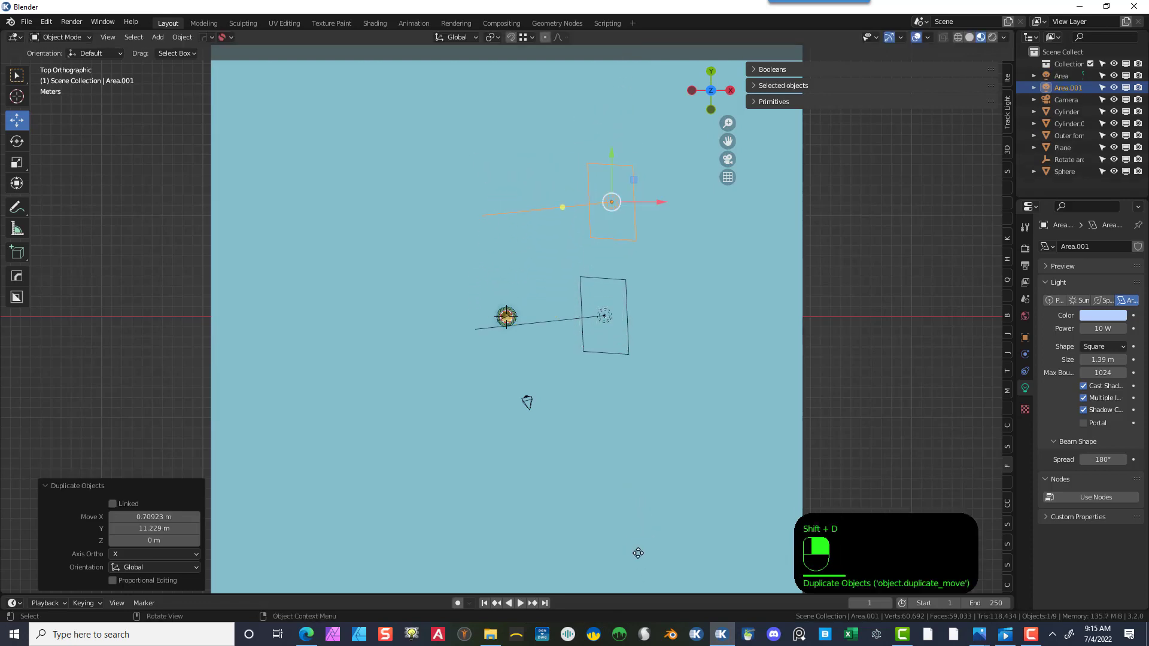
- Aim the duplicated light at the vase and set its color to H 0.721, S 0.354, V 1.000
drag(565, 207, 534, 271)
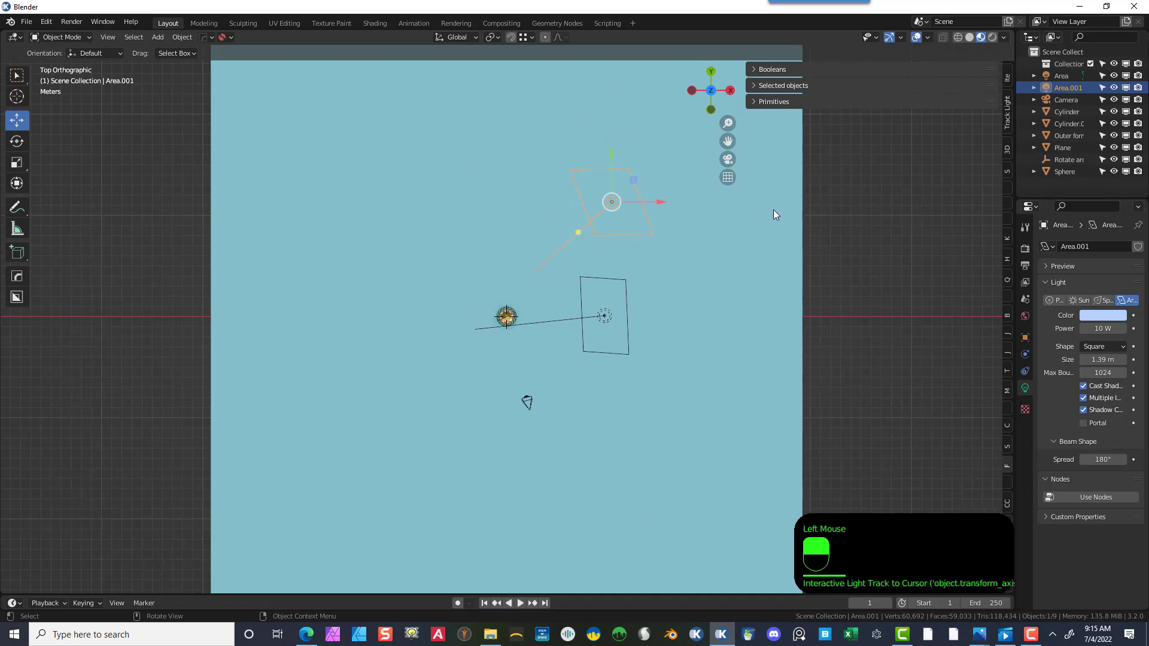
click(1100, 315)
drag(1058, 201, 1072, 198)
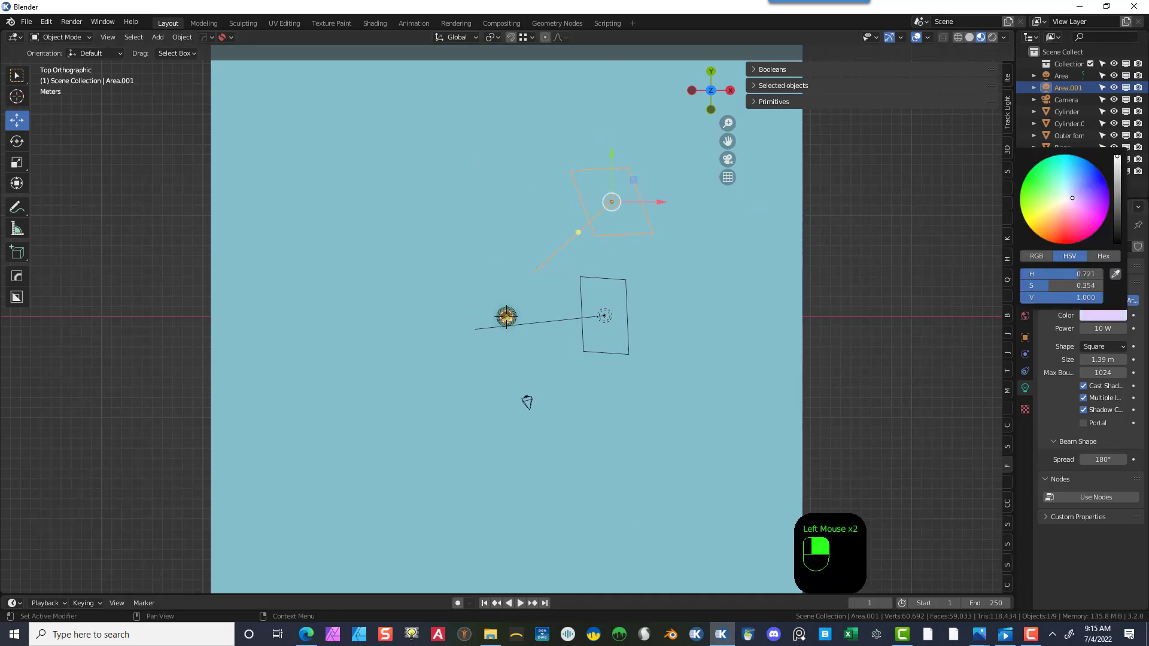
- Switch the viewport to rendered shading
scroll(788, 381, up, 2)
mouse_move(788, 378)
middle_down()
mouse_move(778, 341)
mouse_move(821, 323)
mouse_move(867, 278)
middle_up()
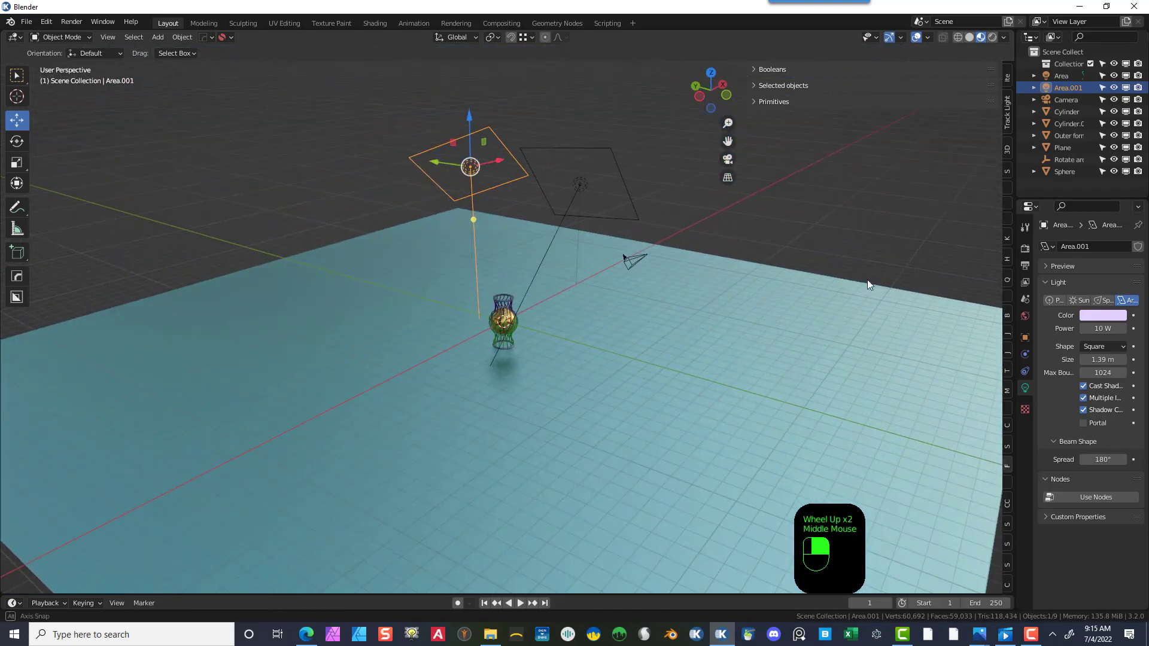
click(995, 37)
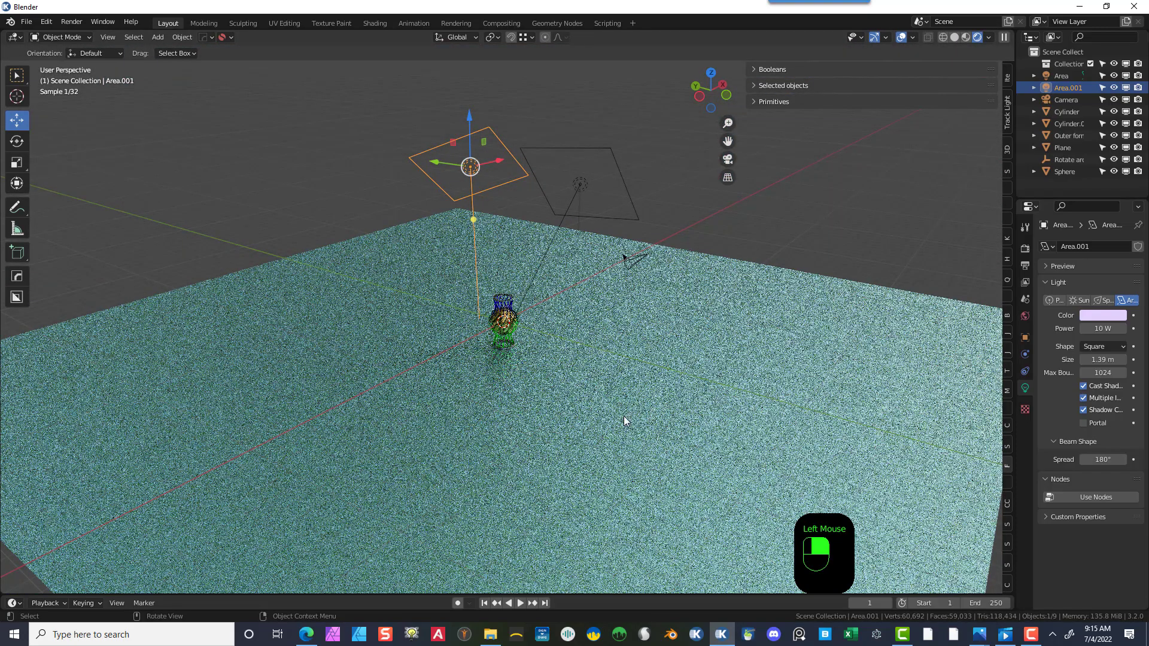
- Turn off Shadow Caustics on the duplicated area light
scroll(569, 396, up, 5)
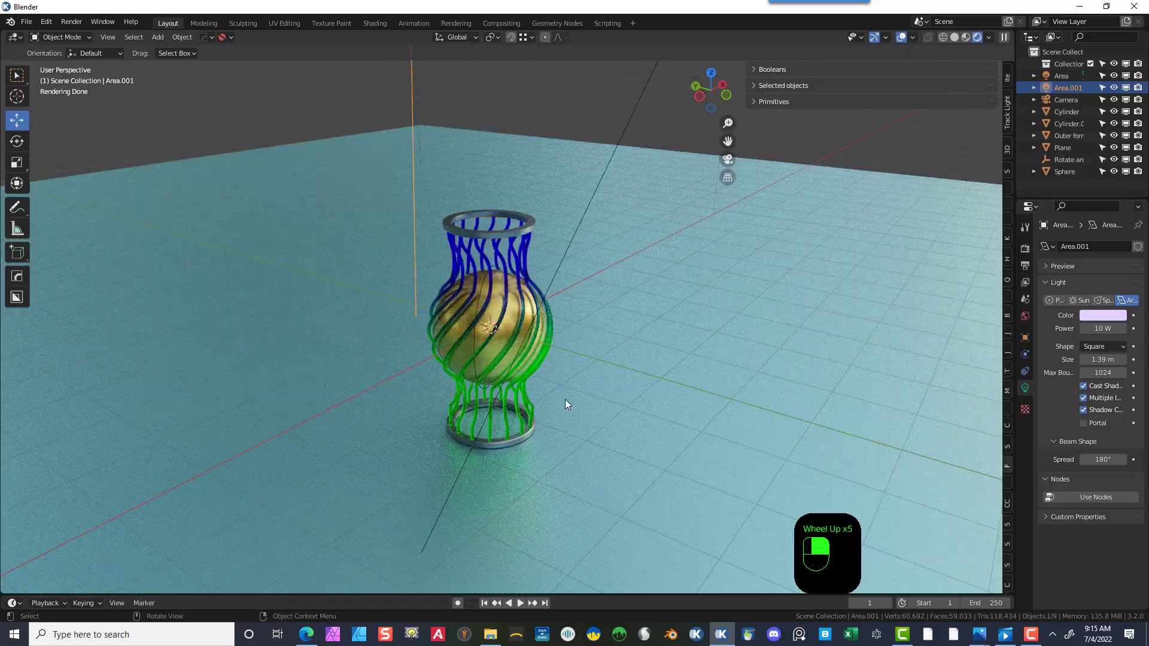
scroll(559, 154, down, 3)
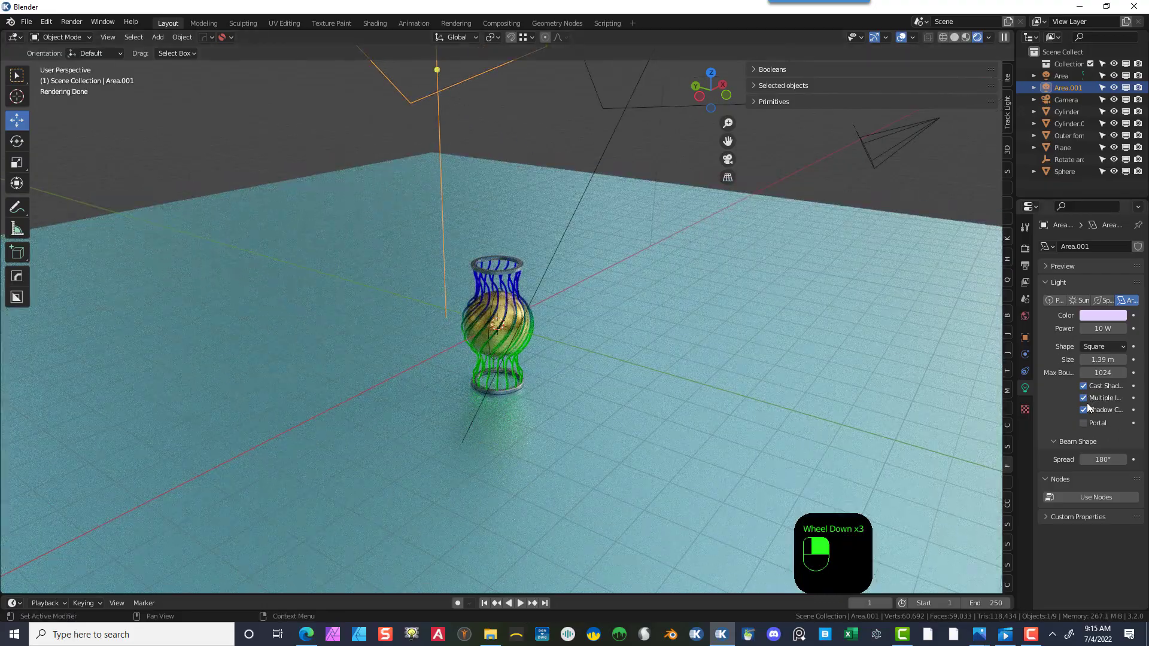
click(1083, 410)
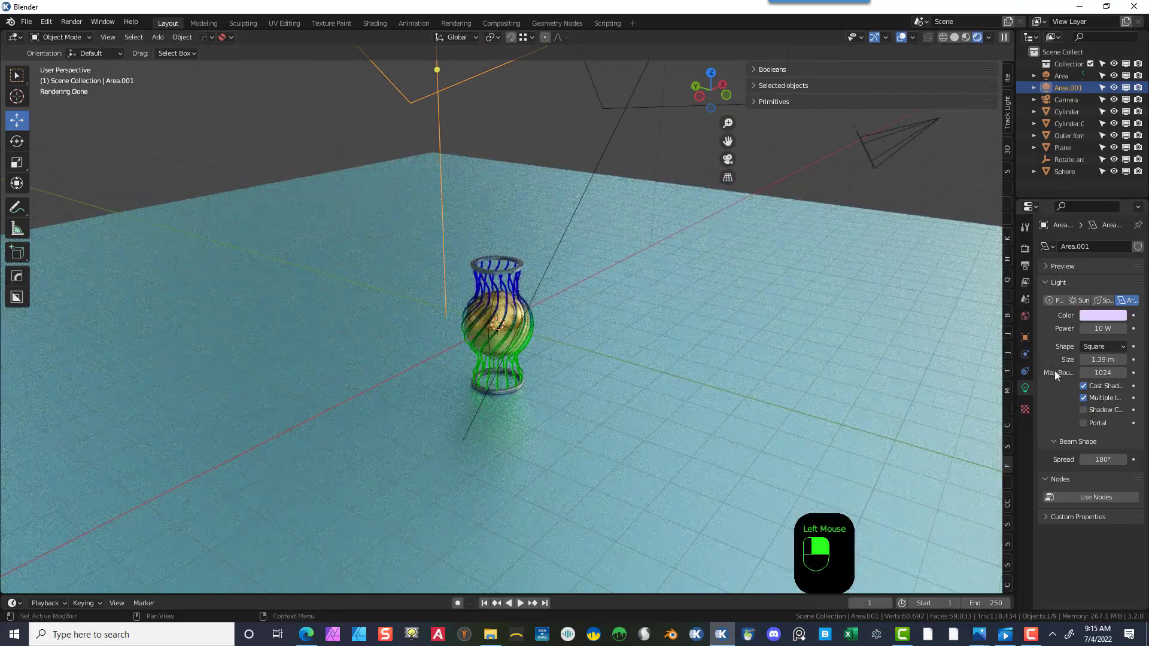
- Turn off Cast Shadow on the duplicated area light
click(1084, 385)
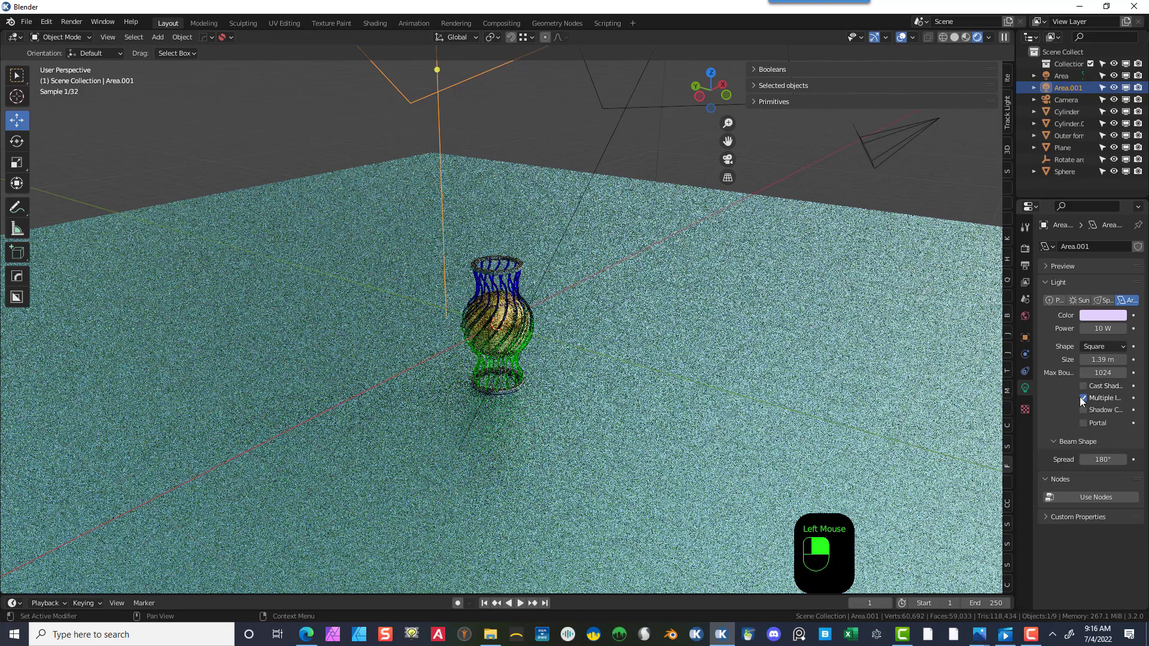
- Select the original area light, move it about 9.5 m along −Y in top view, and aim it at the vase
click(631, 108)
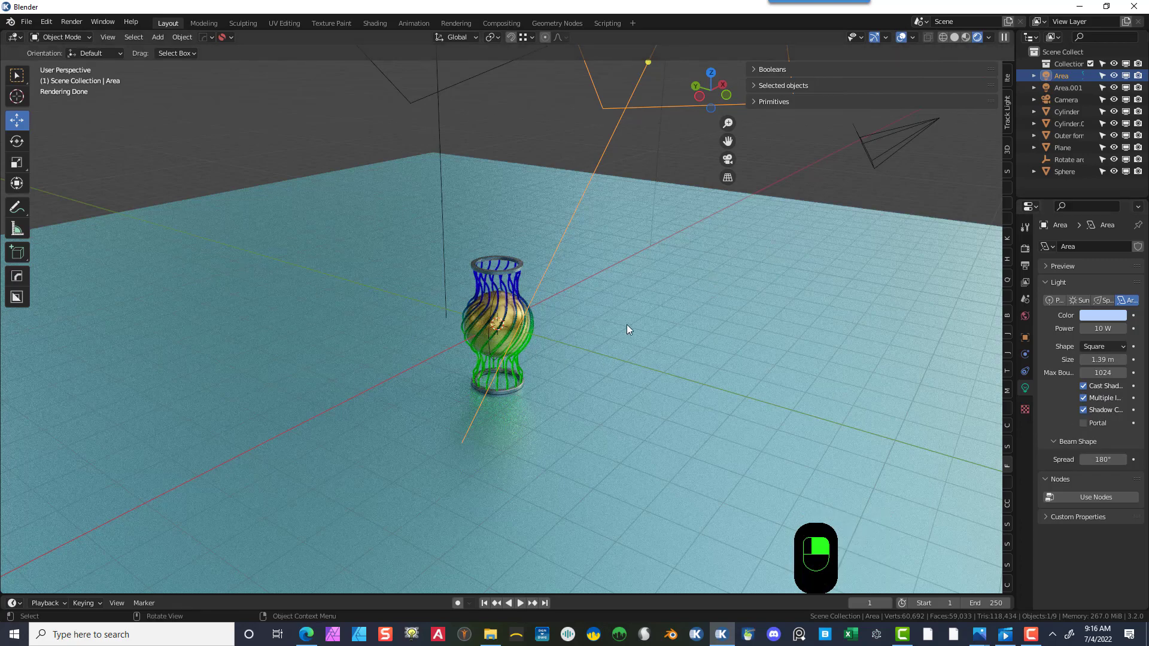
scroll(714, 228, down, 3)
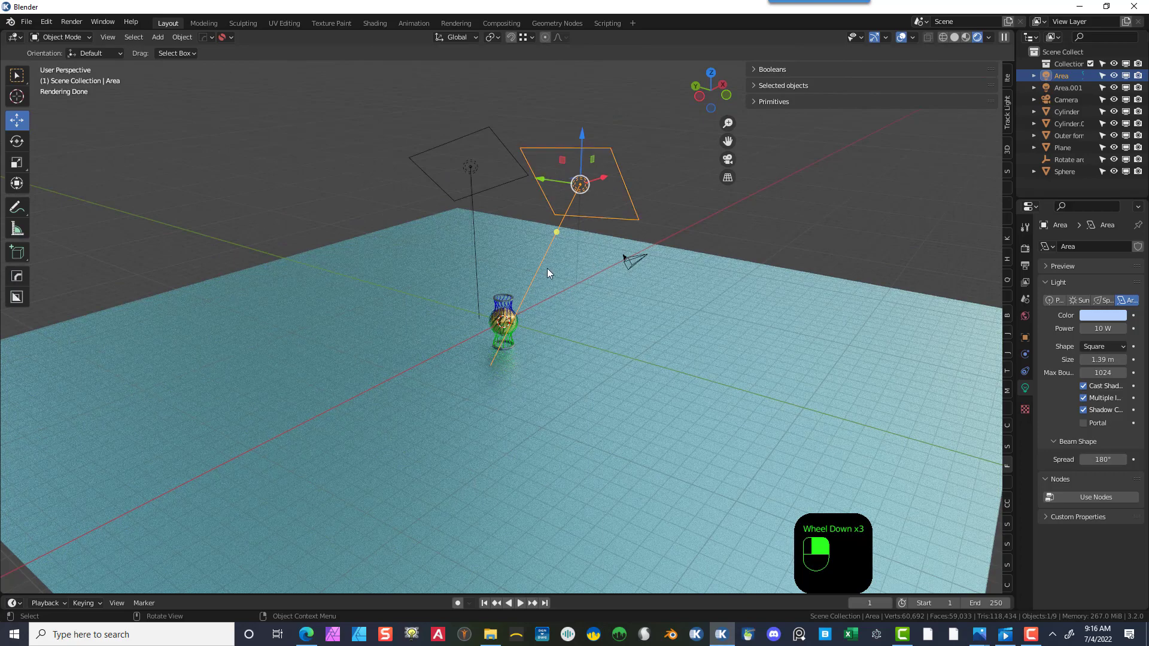
key(KP_7)
drag(630, 260, 505, 466)
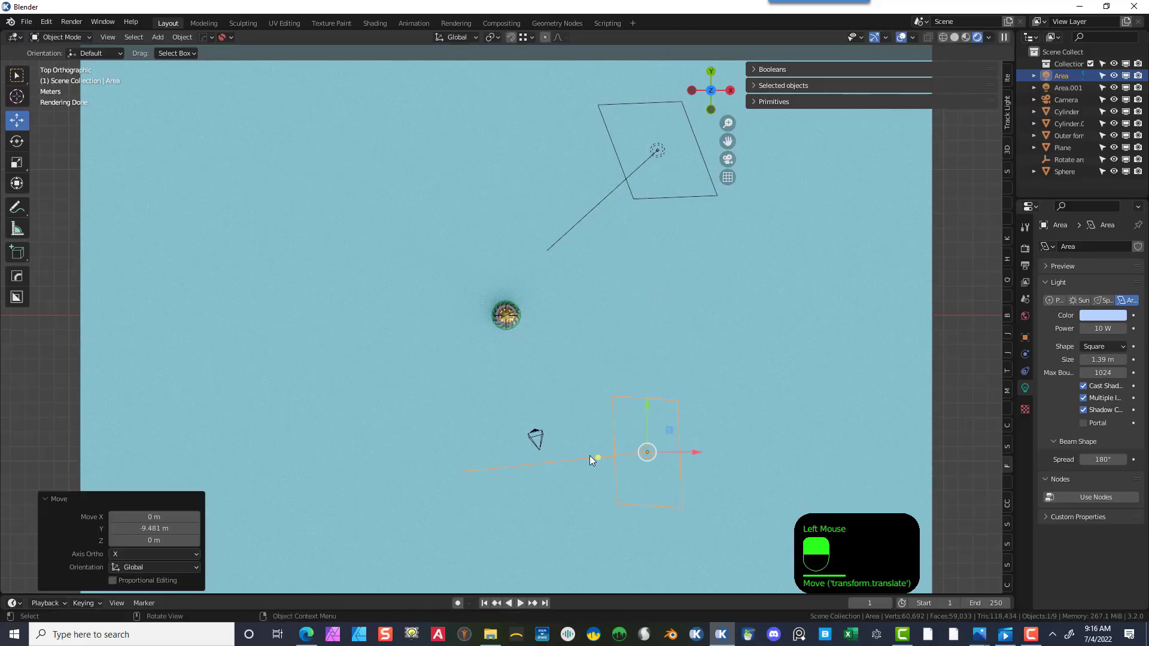
drag(598, 457, 519, 326)
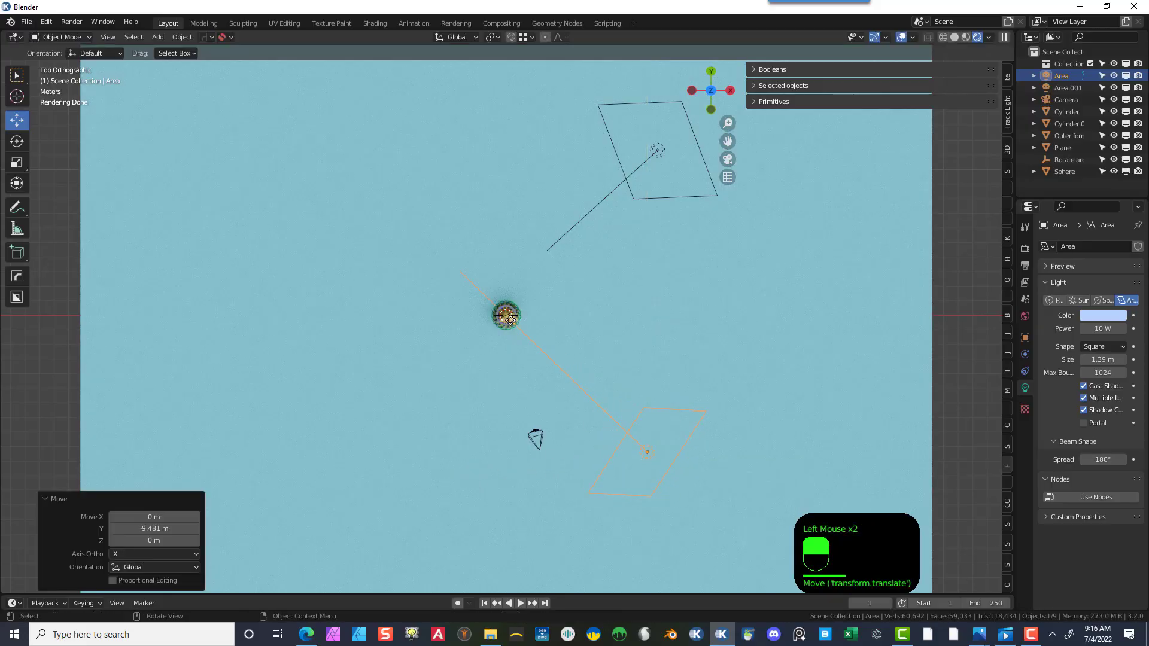
- Render the image from the camera view
scroll(527, 419, up, 2)
middle_drag(522, 401, 603, 301)
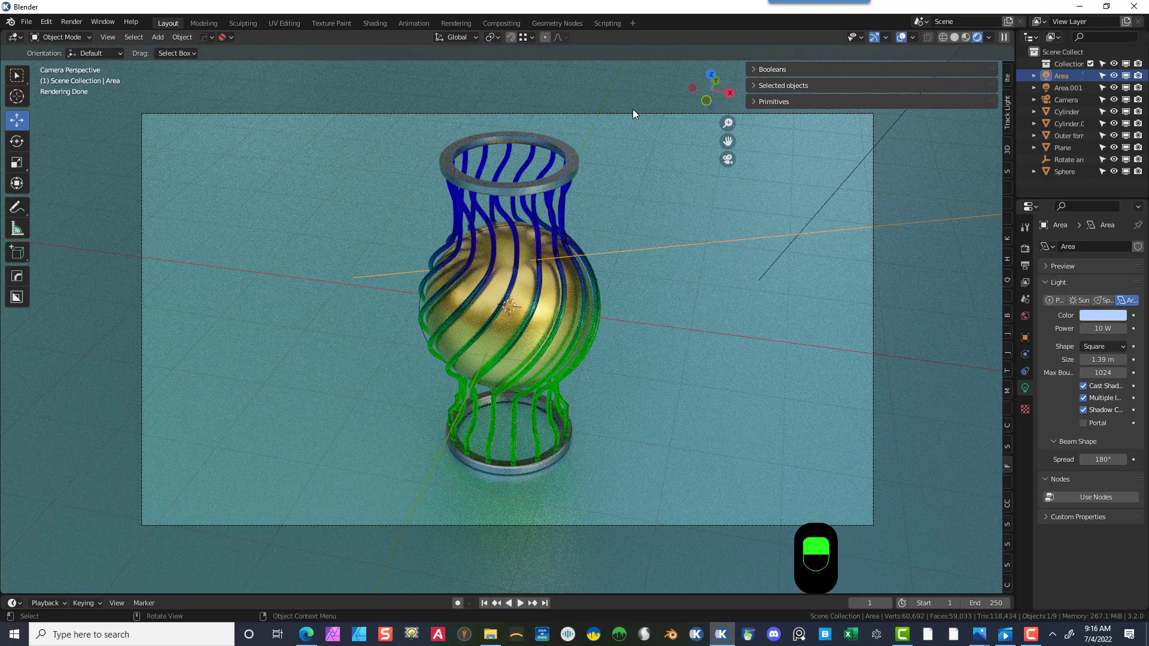
click(70, 21)
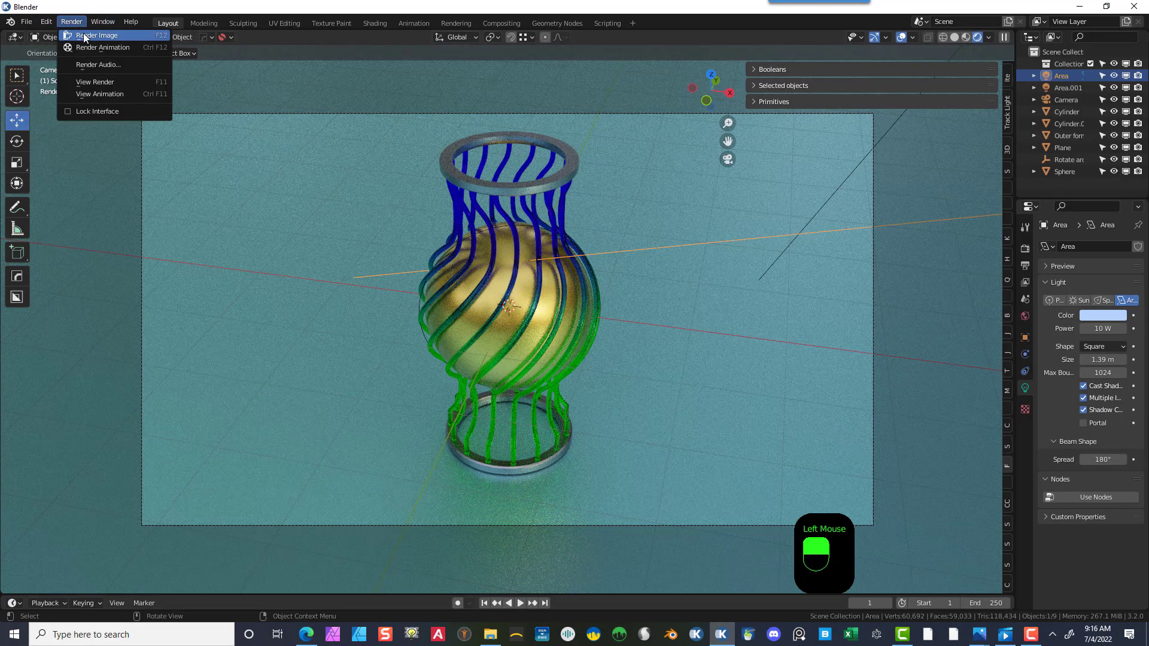
click(85, 36)
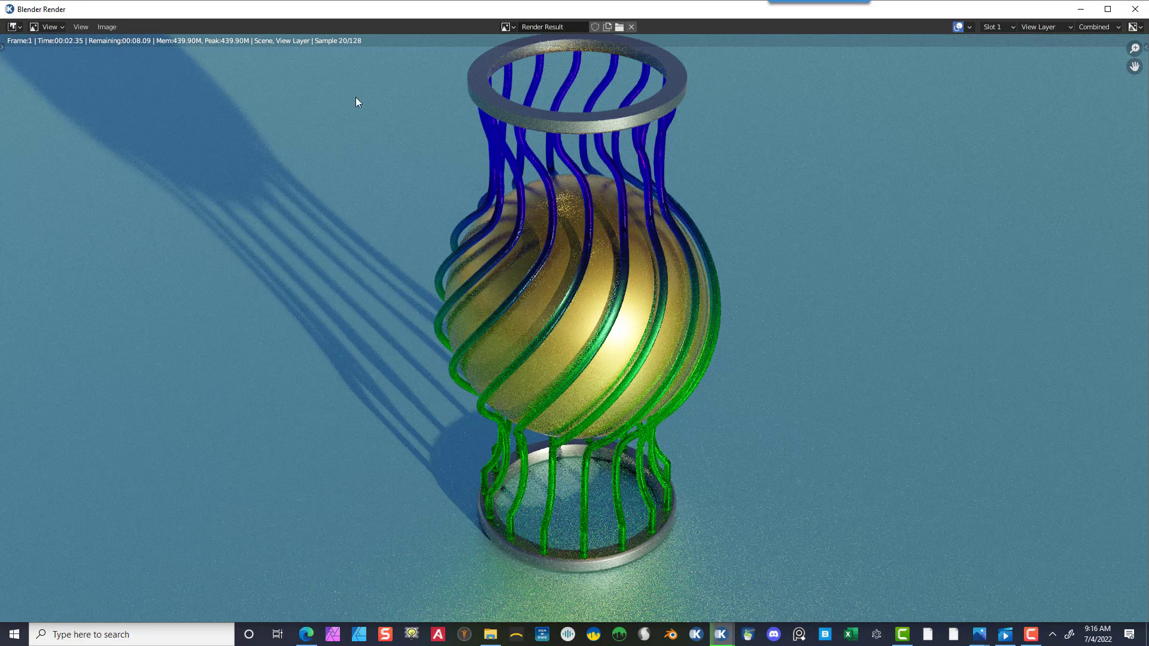
scroll(361, 104, down, 1)
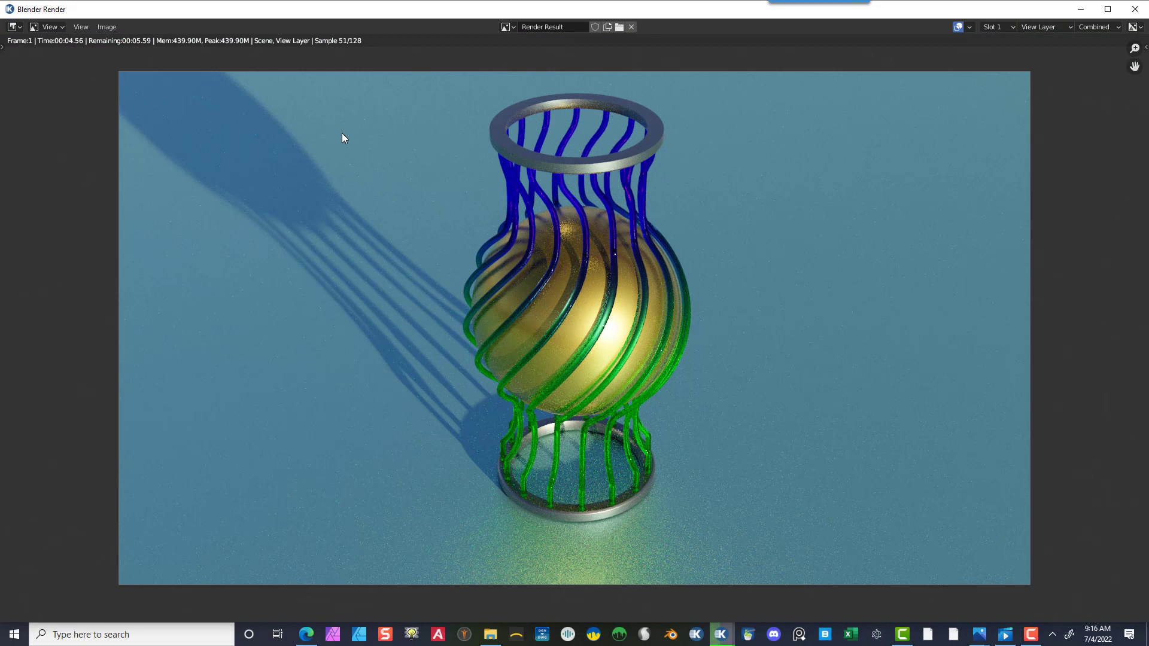